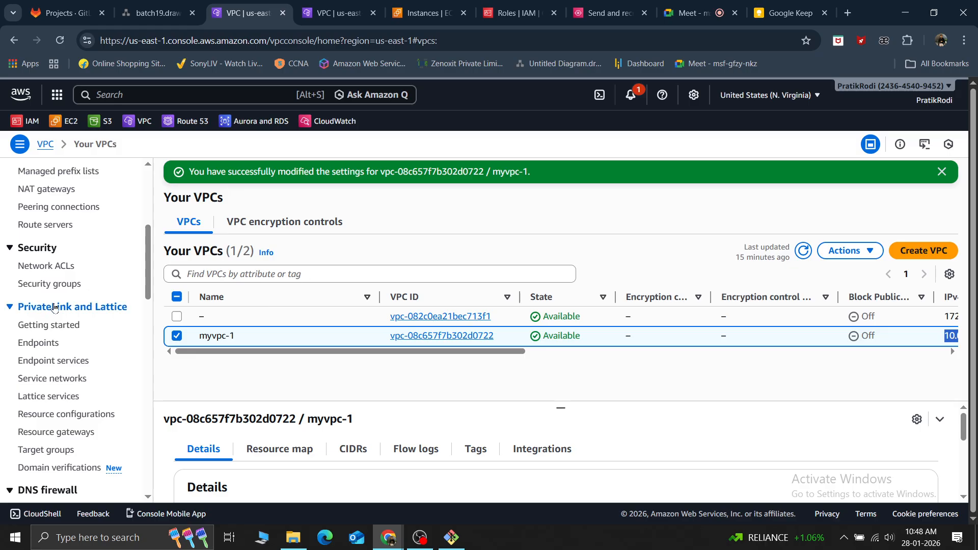
Open the list of DHCP option sets in the VPC console
scroll(54, 307, up, 1)
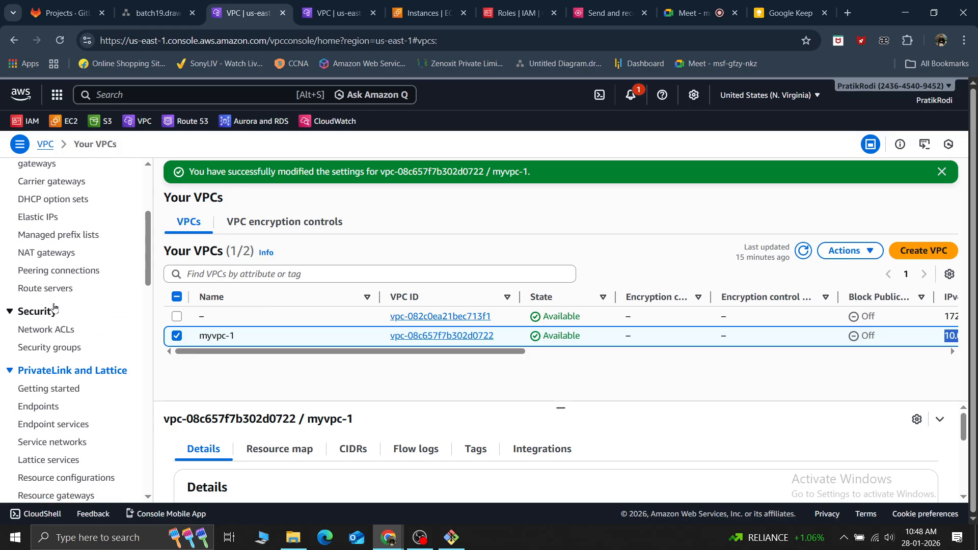
click(53, 200)
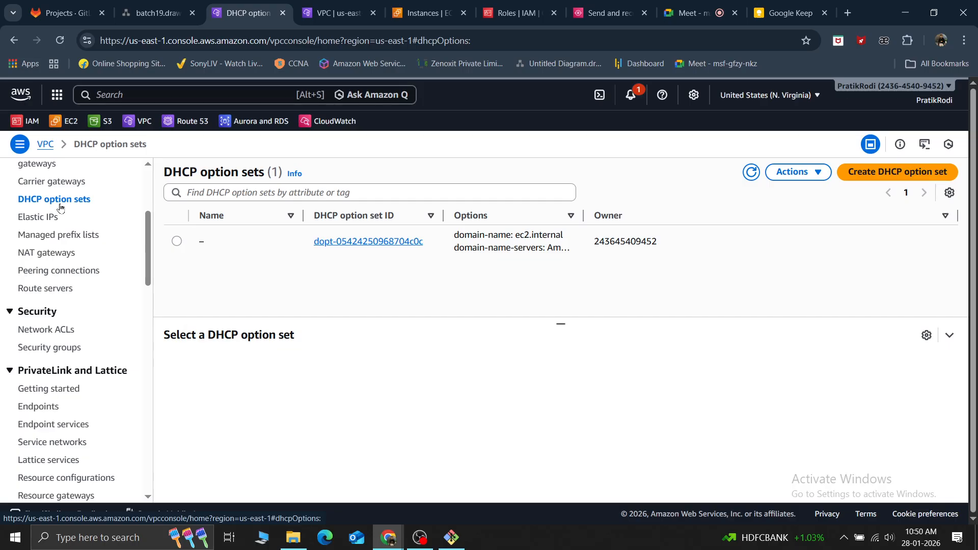
Open a Windows Command Prompt, put the Git Bash window away and enter ipconfig at the prompt without running it
click(78, 547)
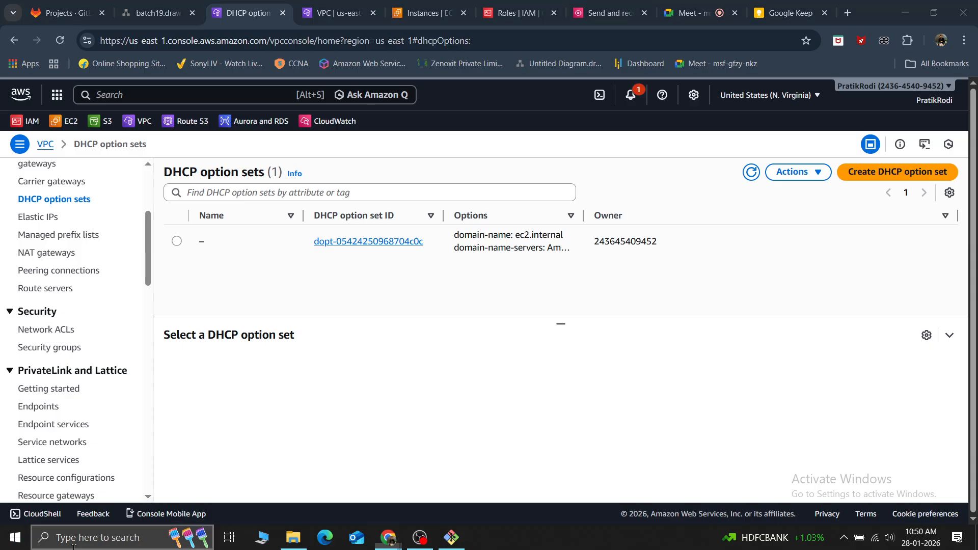
text(cmd)
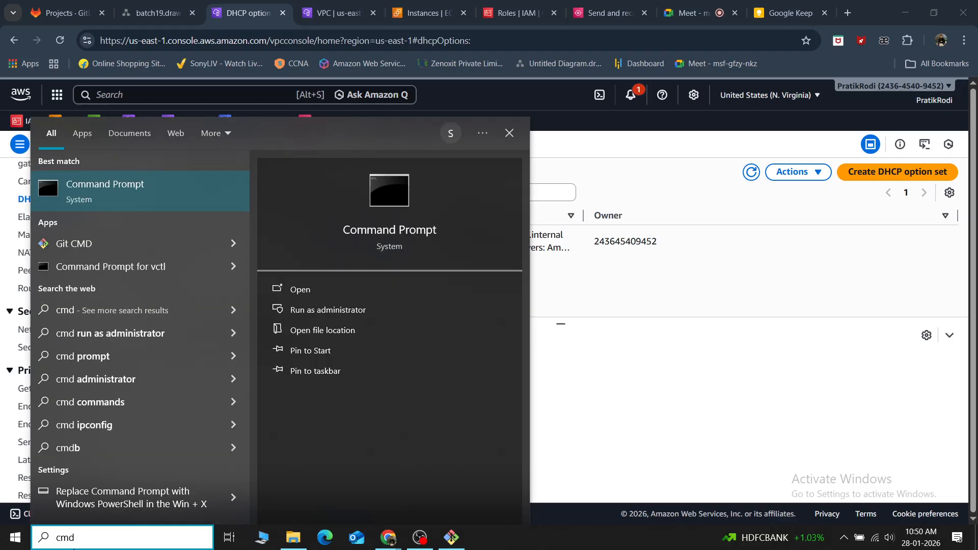
key(Return)
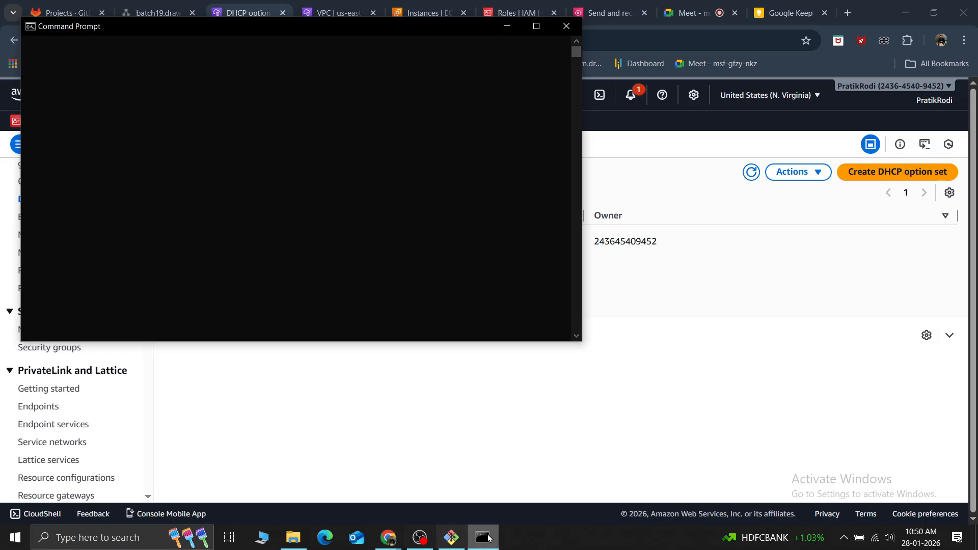
click(451, 540)
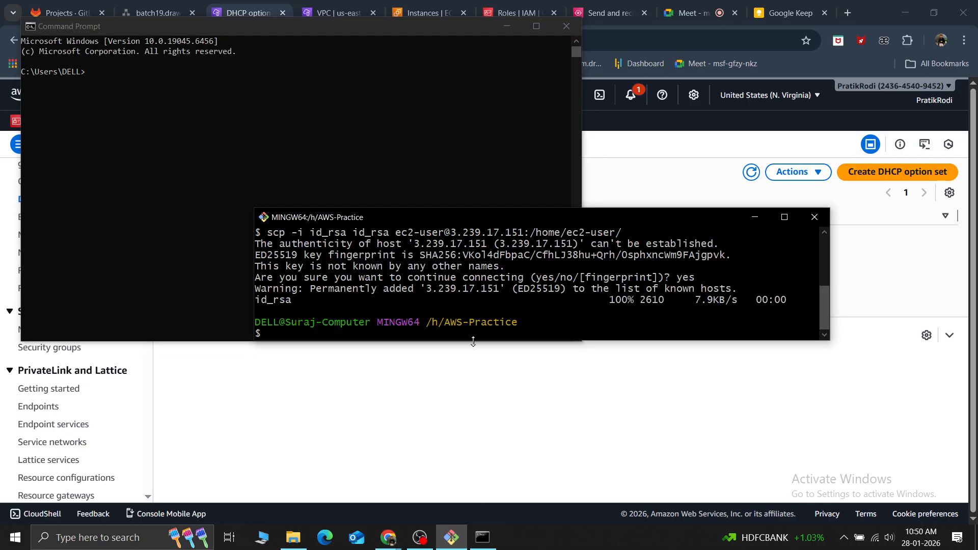
click(755, 217)
click(175, 112)
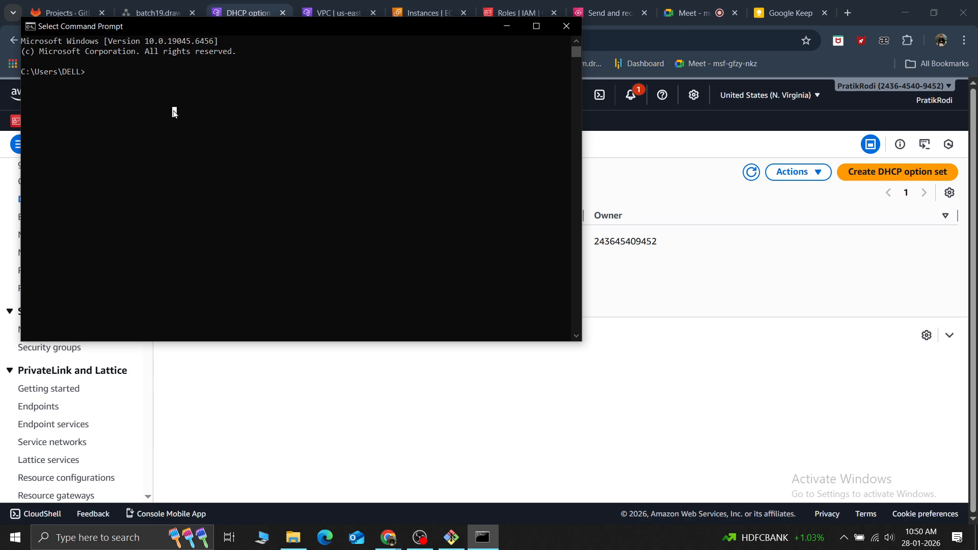
text(ipconfig)
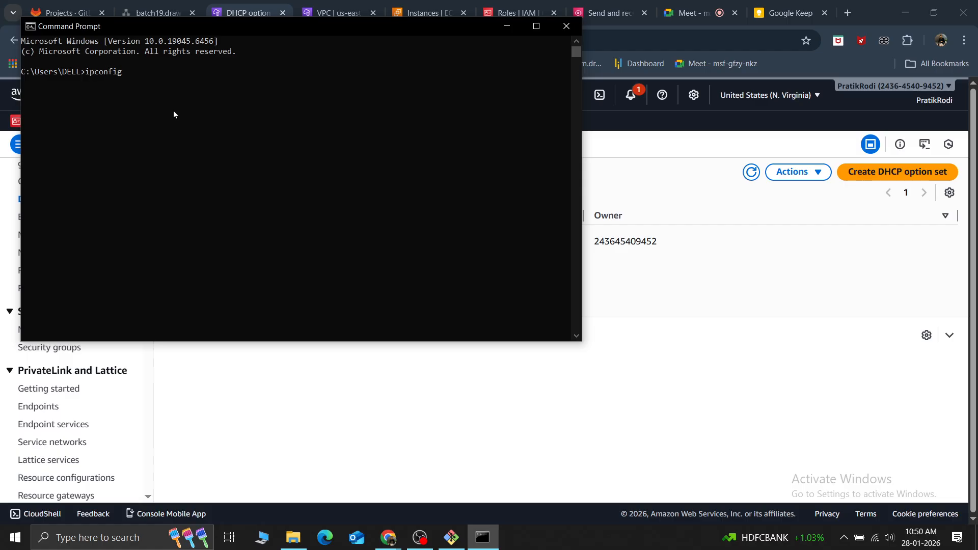
ctrl+scroll(173, 114, up, 3)
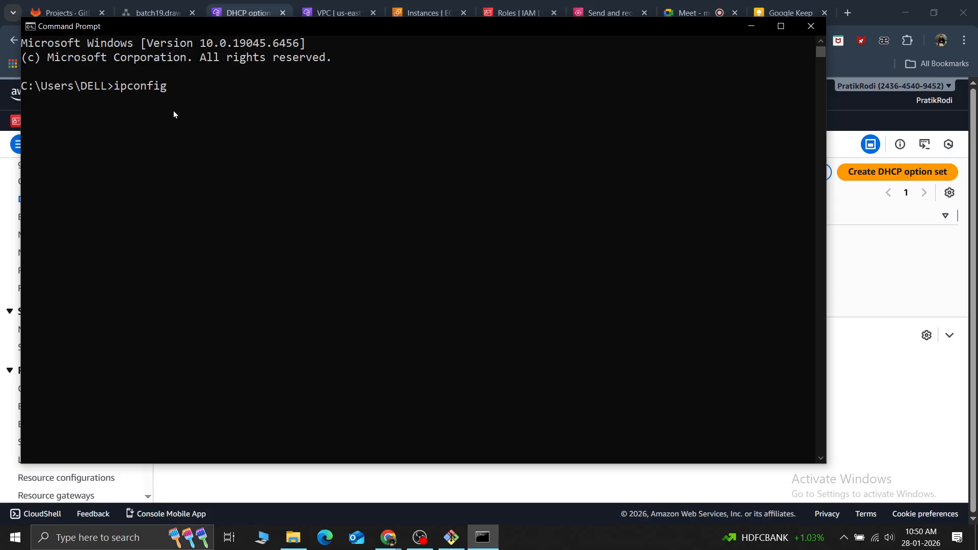
Switch to the CloudShell window and clear the EC2 instance's terminal
key(alt+Tab)
key(alt+Tab)
key(alt+Tab)
key(alt+Tab)
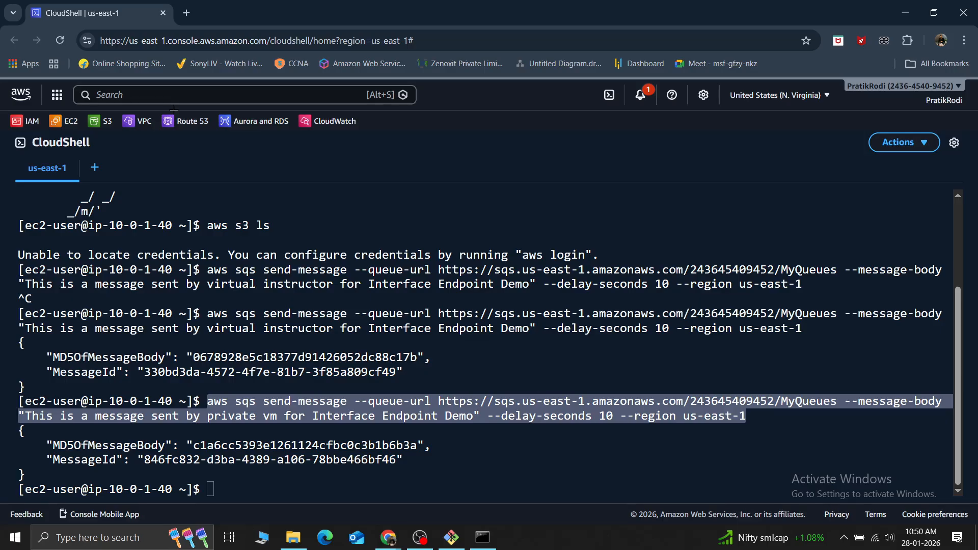
key(ctrl+l)
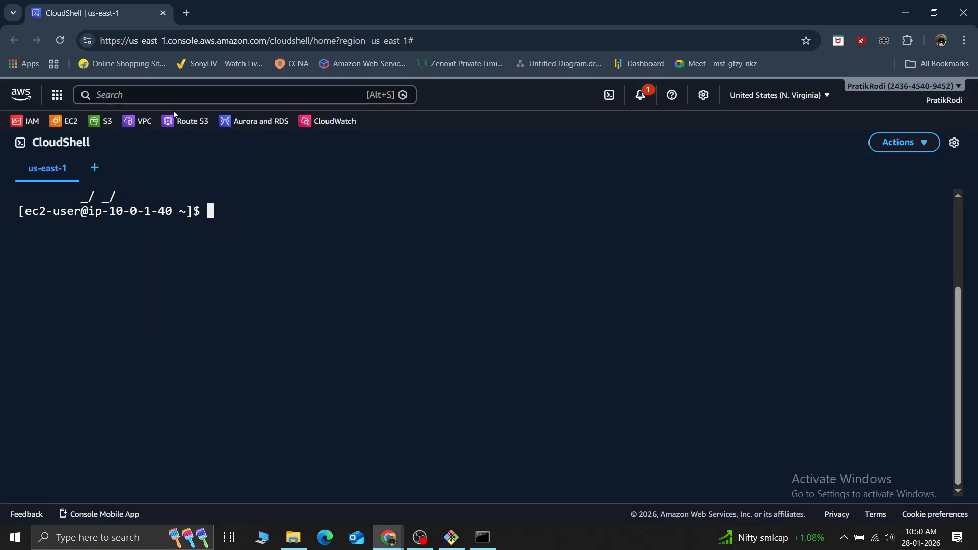
Run ifconfig on the EC2 instance and highlight the inet addresses of the lo and ens5 interfaces in the output
text(ifconfig)
key(Return)
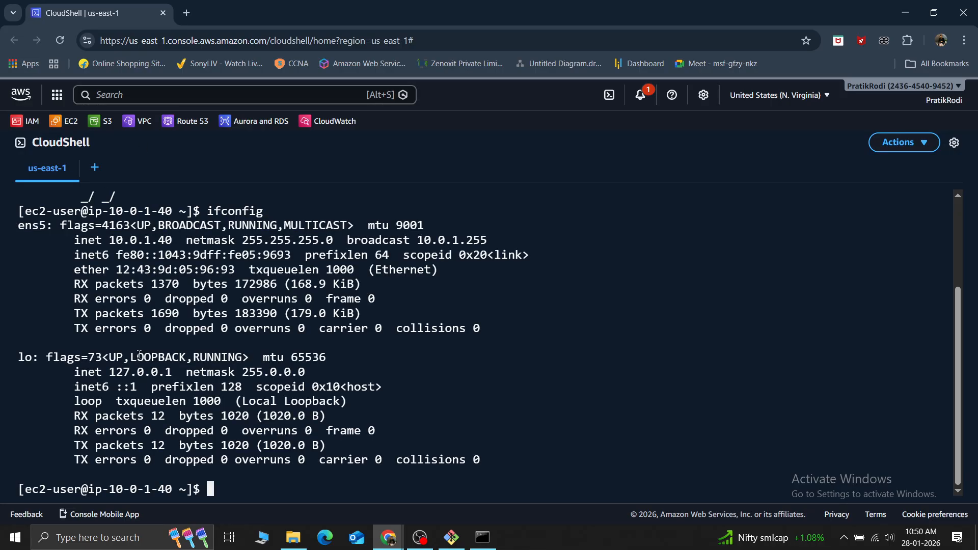
drag(103, 372, 179, 373)
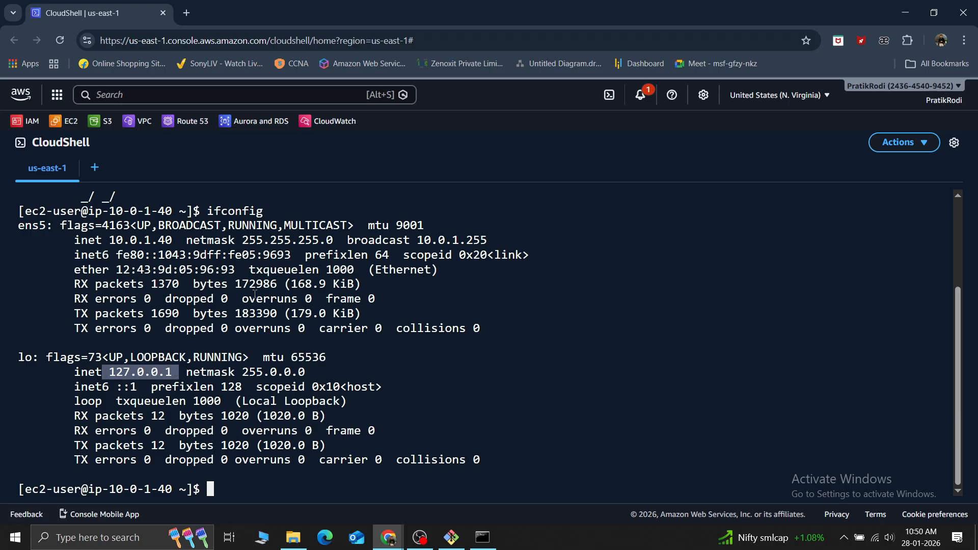
drag(97, 238, 176, 240)
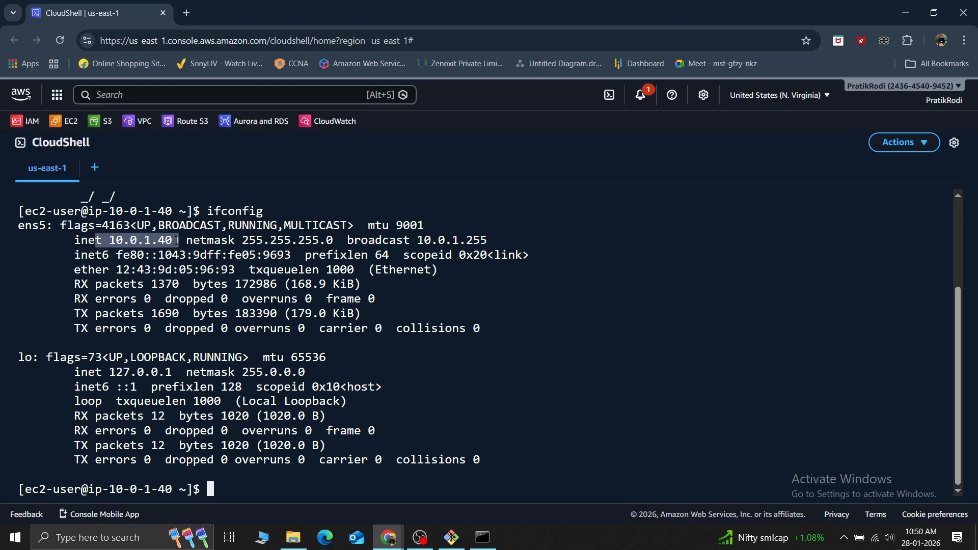
Try to list the interface information with ifconfig all, and shorten the recalled command to ifconfig
key(Up)
text(all)
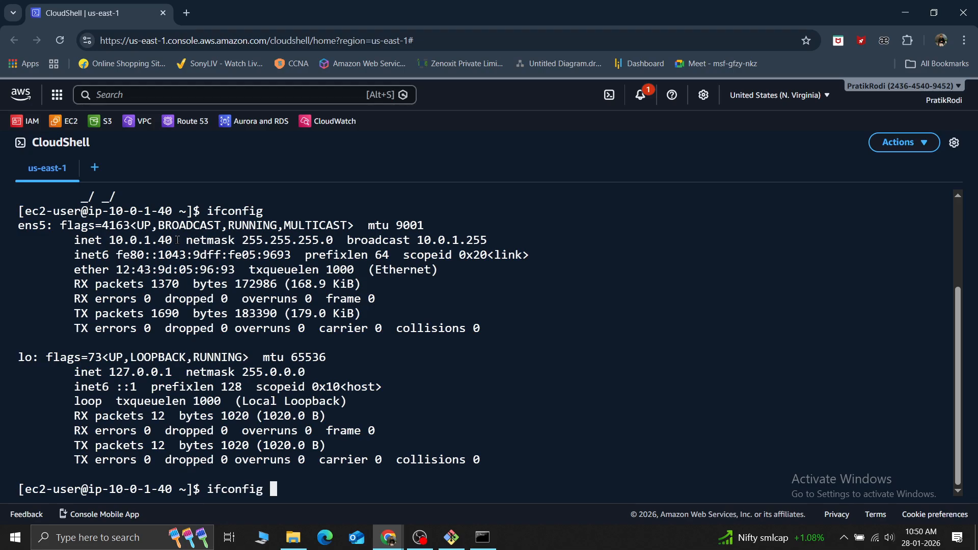
key(Return)
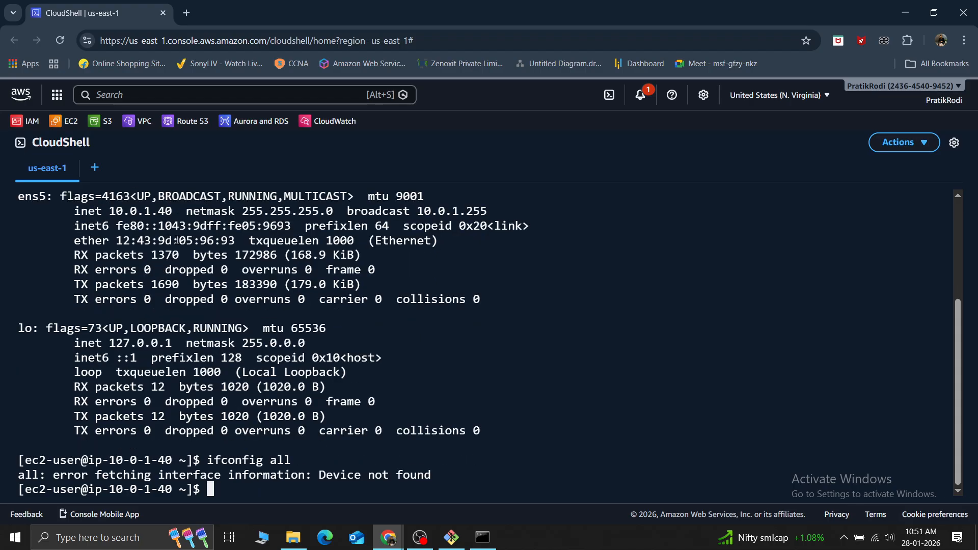
key(Up)
key(BackSpace)
key(BackSpace)
key(BackSpace)
key(BackSpace)
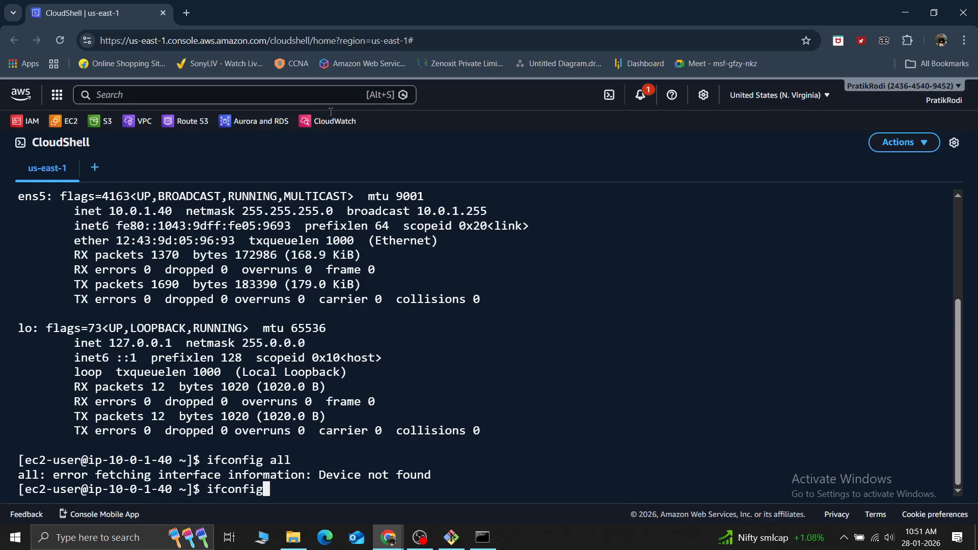
Switch to the Command Prompt and run ipconfig to list the computer's network adapters
key(alt+Tab)
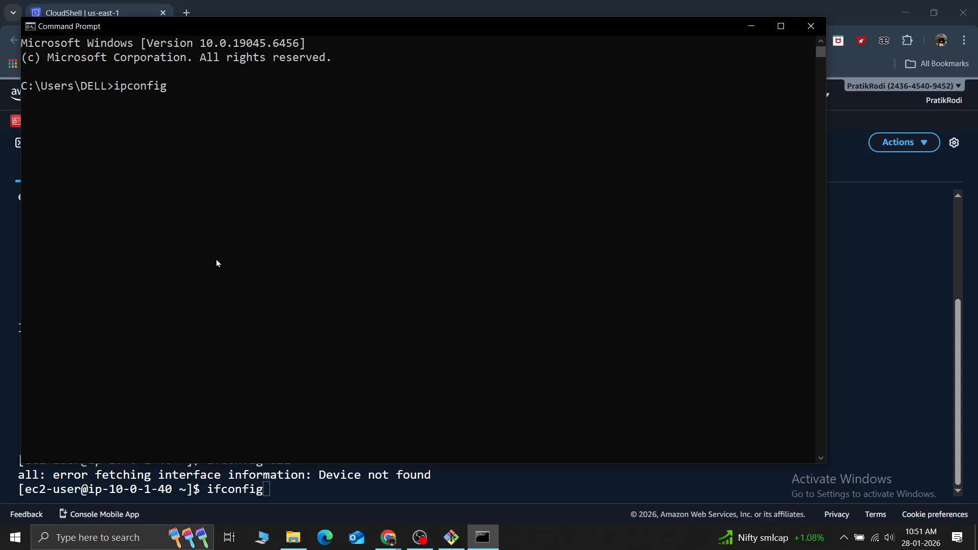
click(230, 170)
key(Return)
click(196, 140)
key(Return)
key(BackSpace)
key(BackSpace)
key(BackSpace)
key(BackSpace)
key(BackSpace)
key(BackSpace)
key(BackSpace)
text(pconfig)
key(Return)
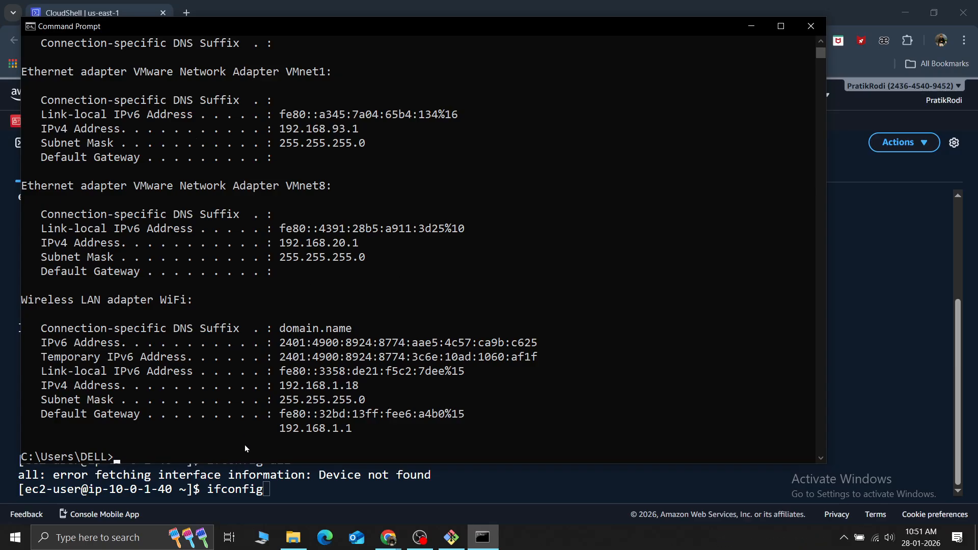
Check the upper part of the ipconfig output and run ipconfig again
scroll(227, 374, up, 7)
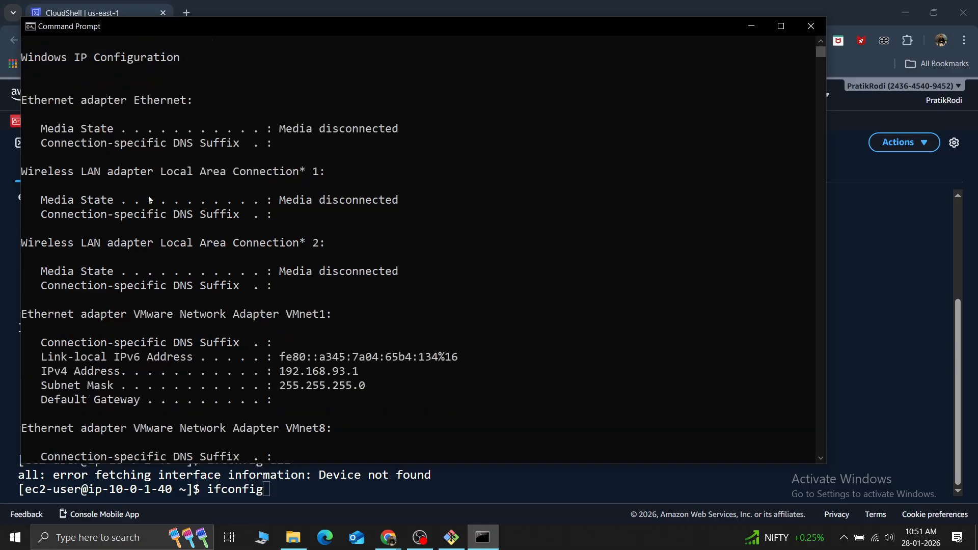
key(Up)
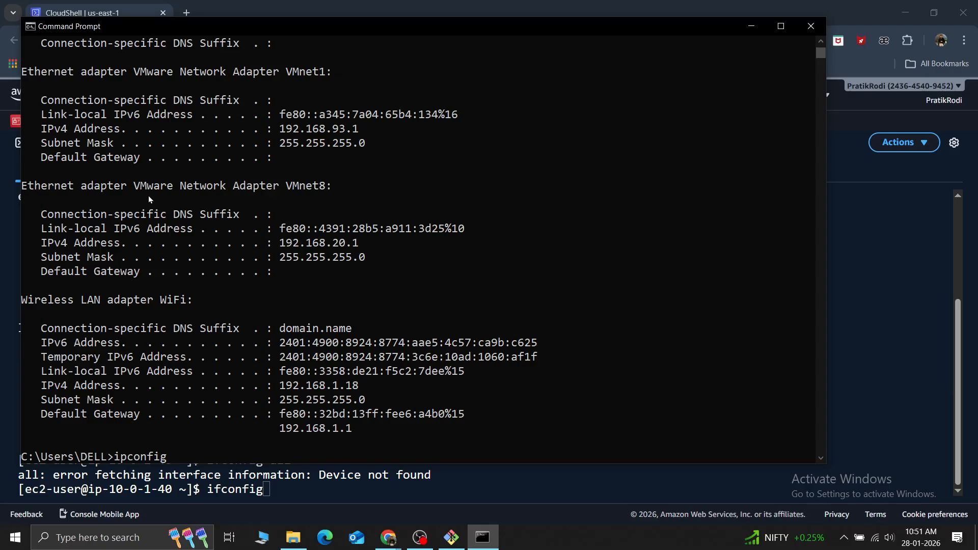
key(Return)
Highlight the VMnet1 adapter's IPv4 address and the WiFi adapter's default gateway, DNS suffix and IPv4 address in the ipconfig output
drag(364, 130, 278, 129)
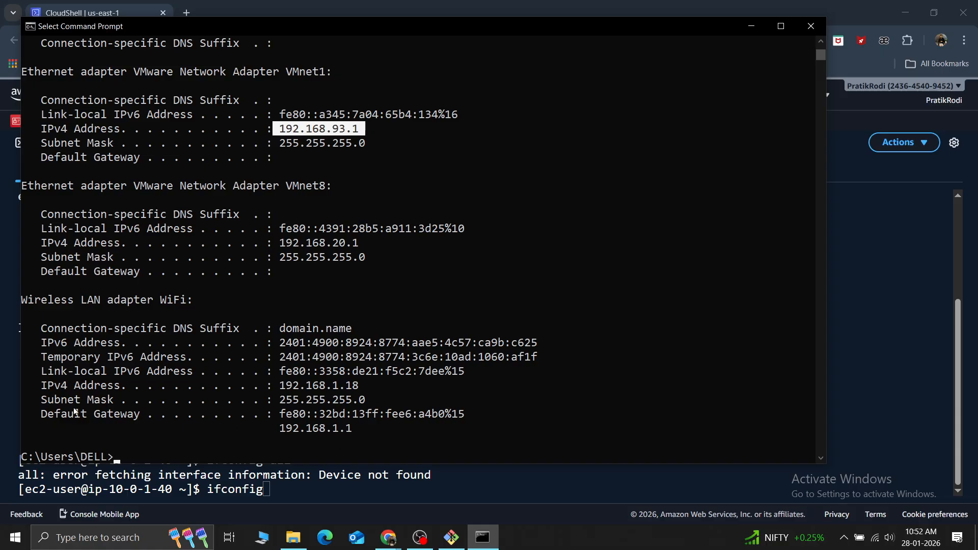
click(360, 430)
drag(360, 430, 275, 432)
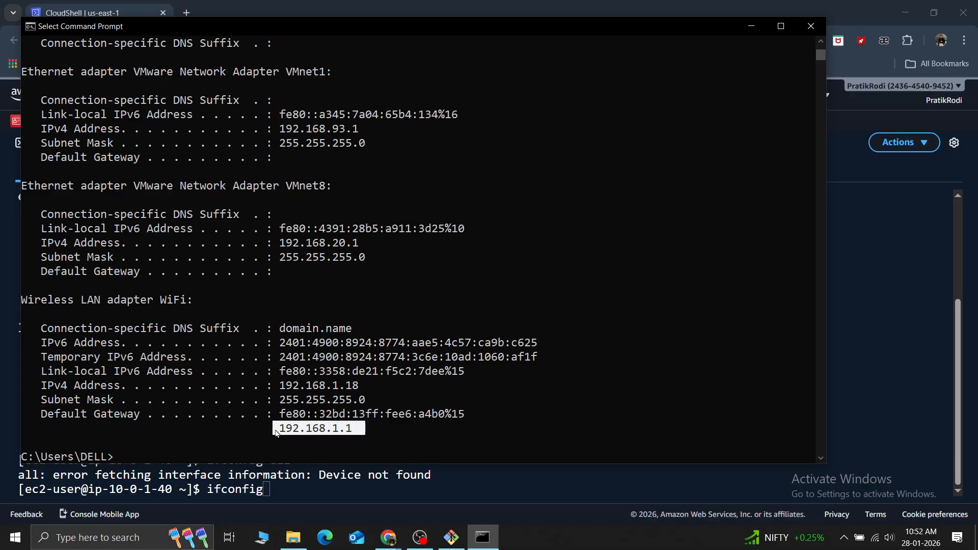
drag(239, 329, 180, 334)
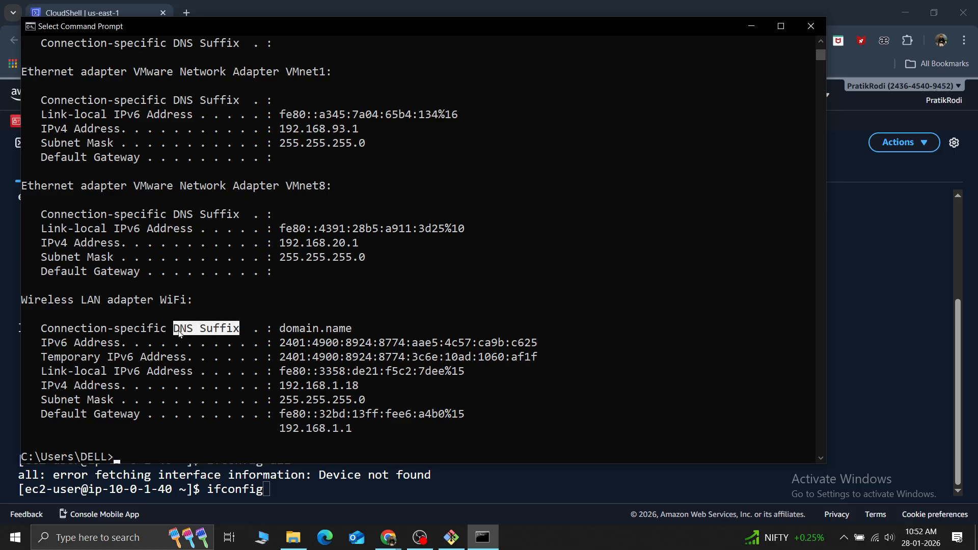
drag(353, 328, 282, 332)
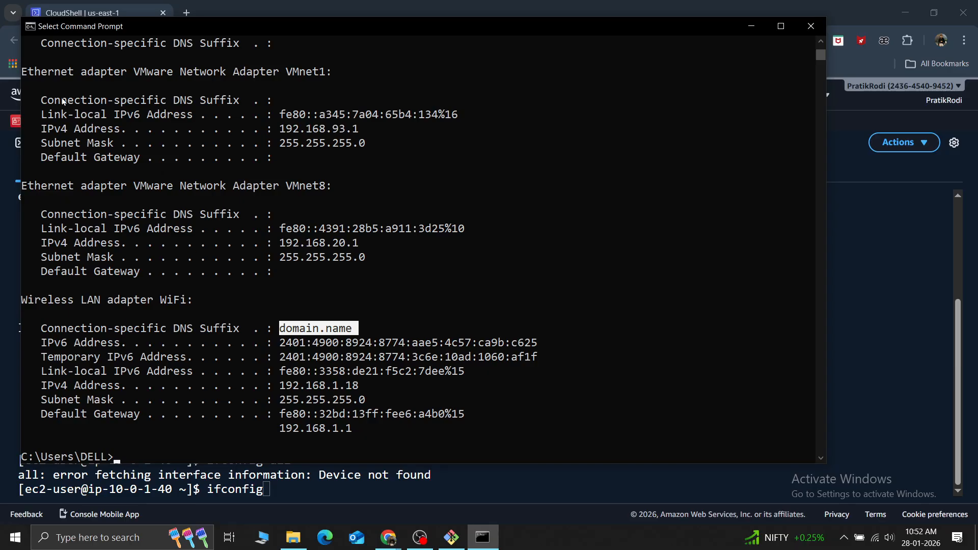
drag(62, 85, 334, 396)
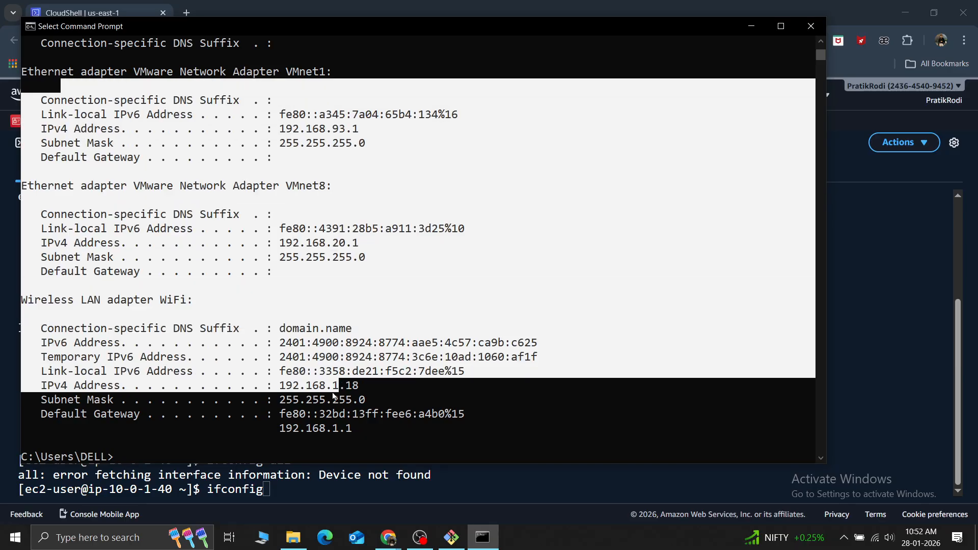
click(292, 331)
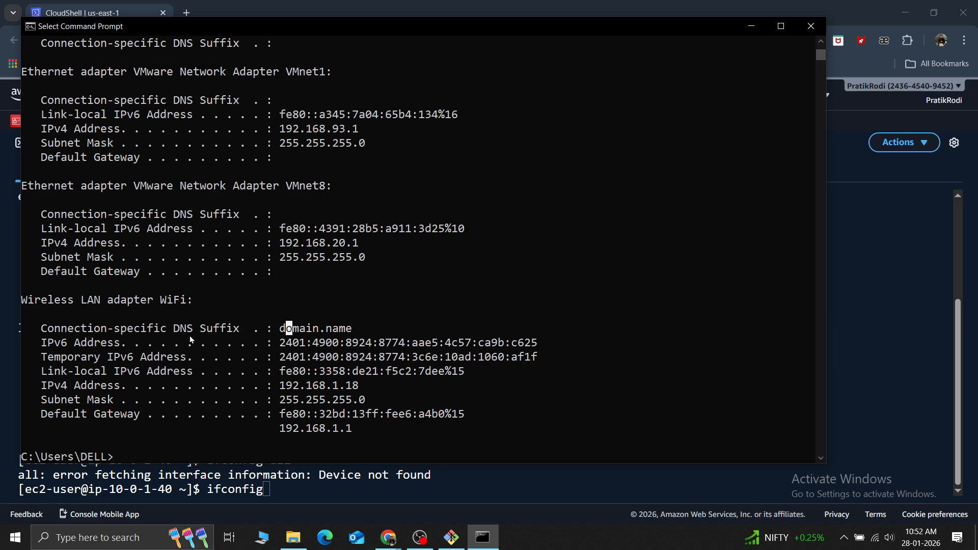
drag(358, 386, 282, 391)
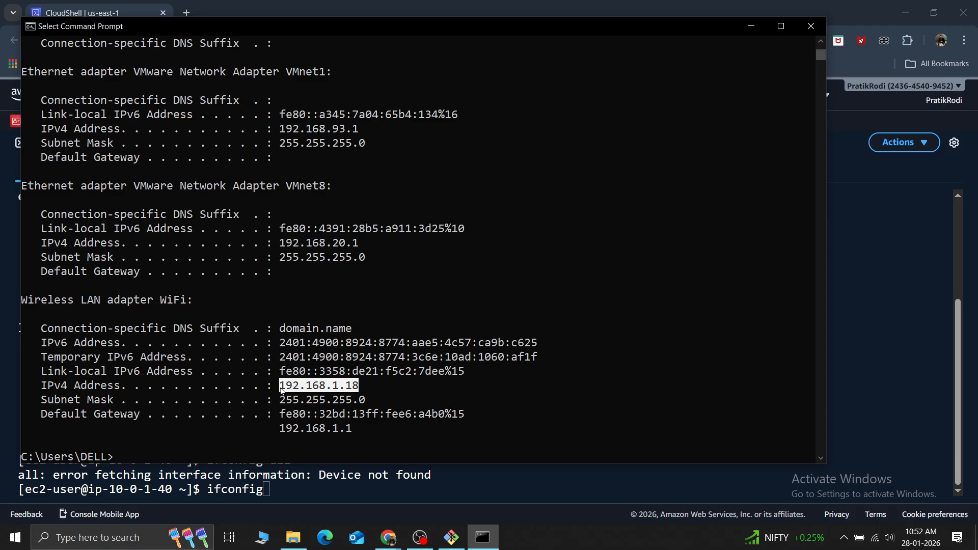
Look through the earlier ipconfig output and minimize the Command Prompt
scroll(281, 391, up, 7)
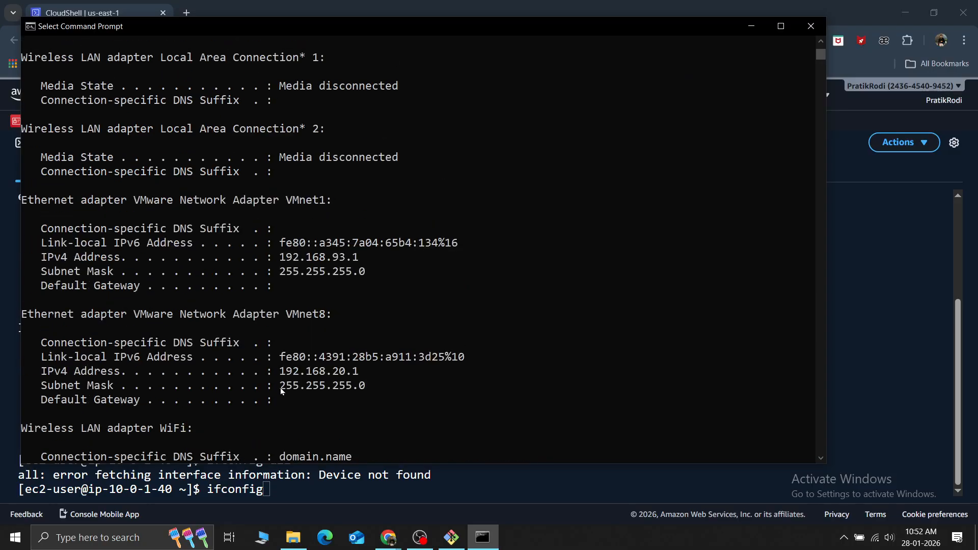
scroll(281, 390, up, 3)
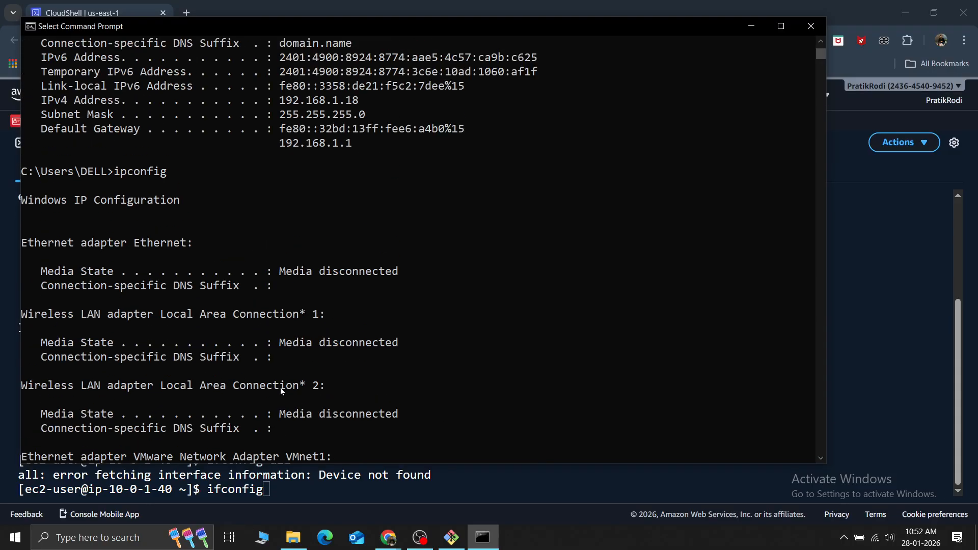
scroll(281, 391, down, 10)
scroll(282, 391, up, 16)
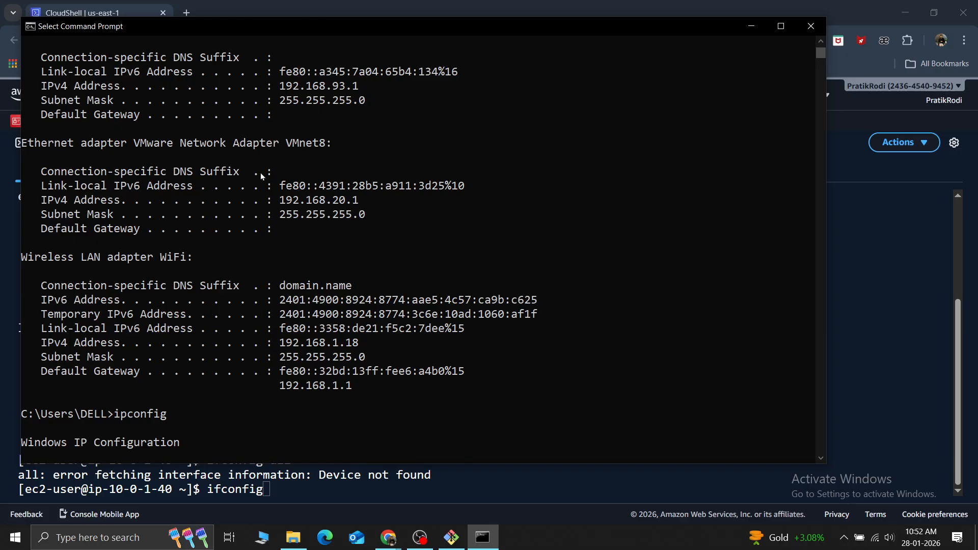
click(751, 27)
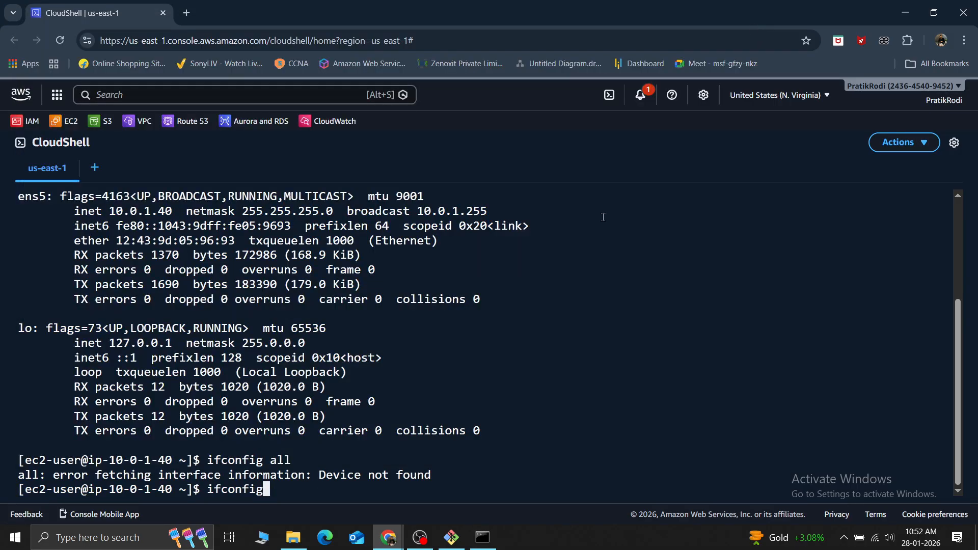
Replace the pending CloudShell command with exit to log out of the 10.0.1.40 instance, and clear the terminal
key(alt+Tab)
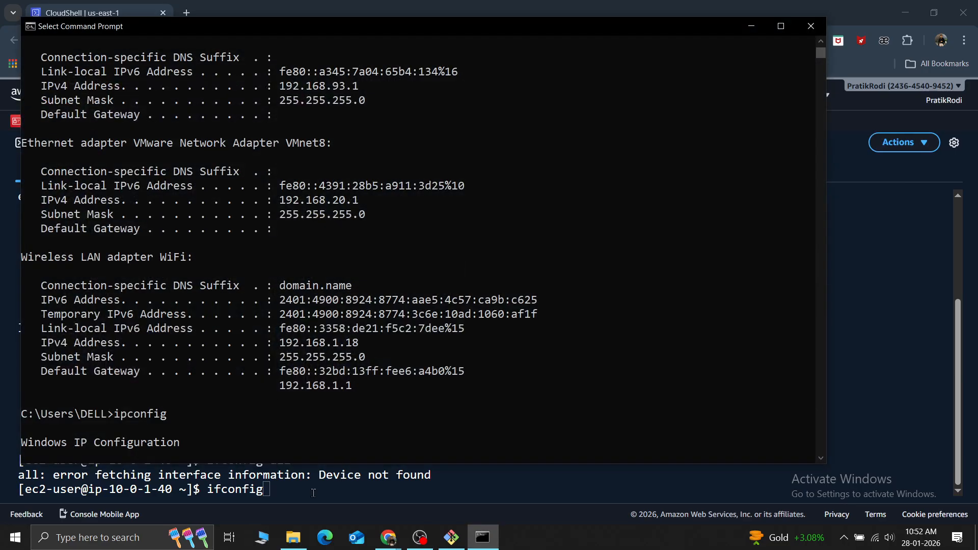
click(313, 493)
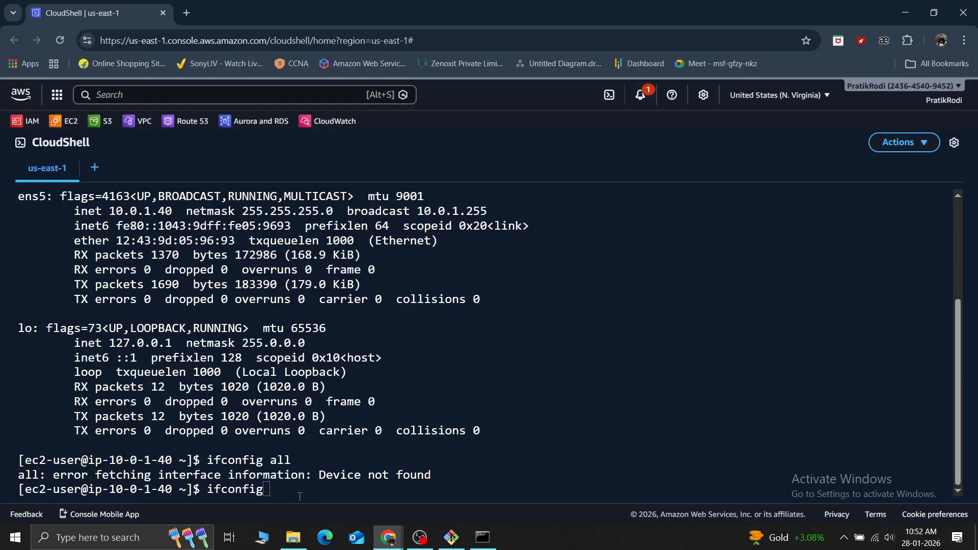
text(exi)
key(BackSpace)
key(BackSpace)
key(BackSpace)
key(BackSpace)
key(BackSpace)
key(BackSpace)
key(BackSpace)
key(BackSpace)
key(BackSpace)
key(BackSpace)
key(BackSpace)
text(exit)
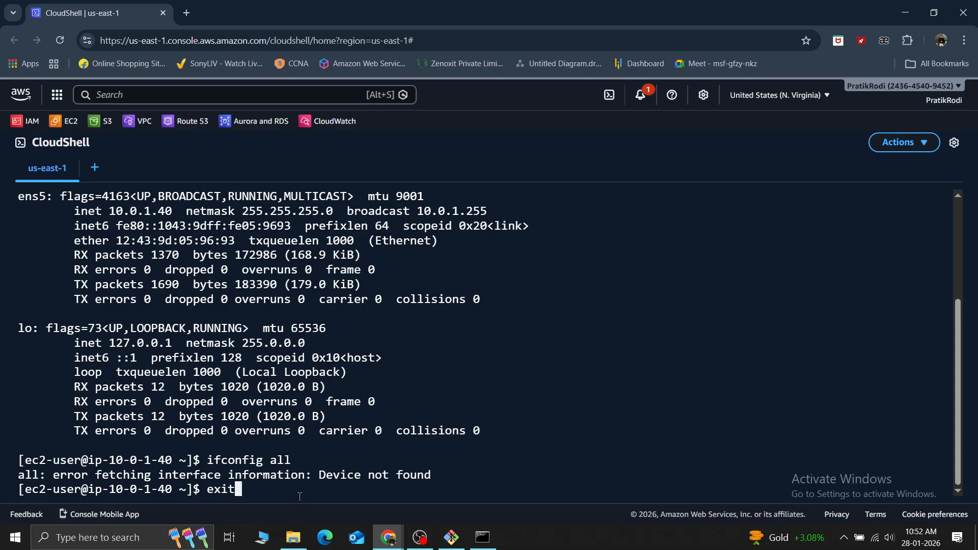
key(Return)
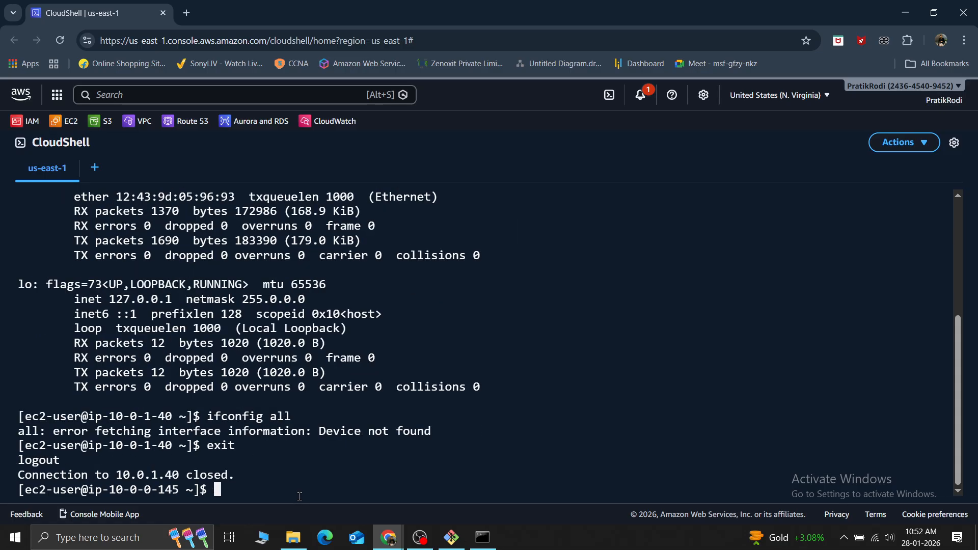
key(ctrl+l)
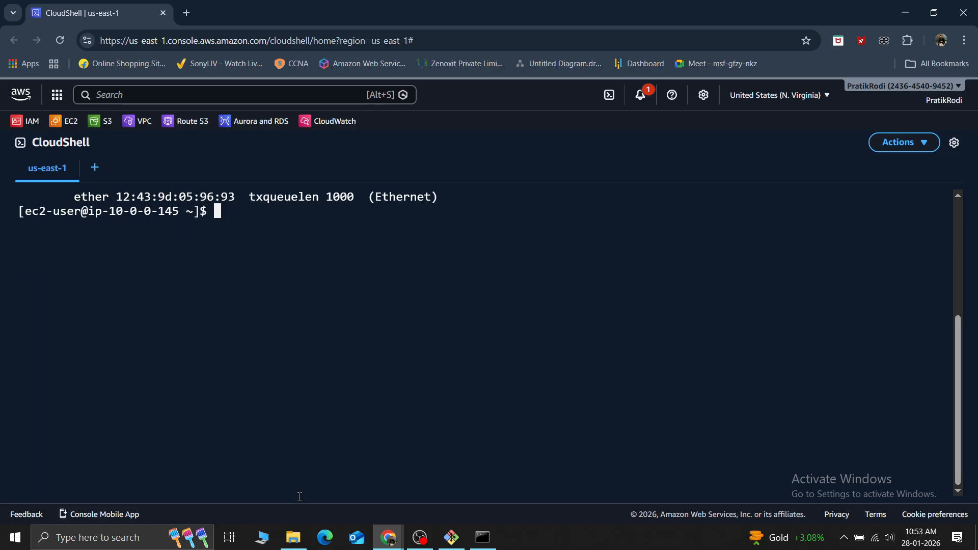
Run ifconfig on the 10.0.0.145 instance and look over its interface details
text(ipconfig)
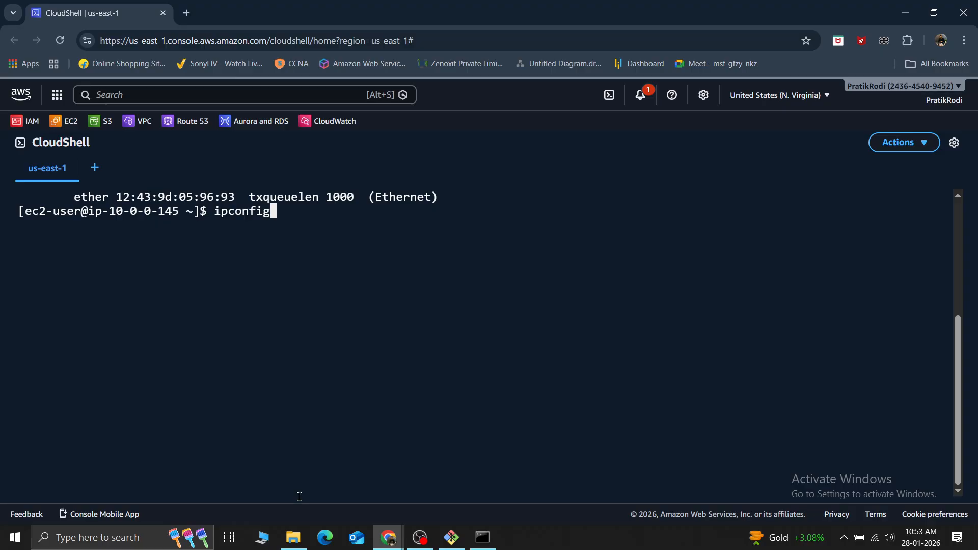
key(Left)
key(Left)
key(Left)
key(Left)
key(Left)
key(Left)
key(BackSpace)
text(f)
key(Return)
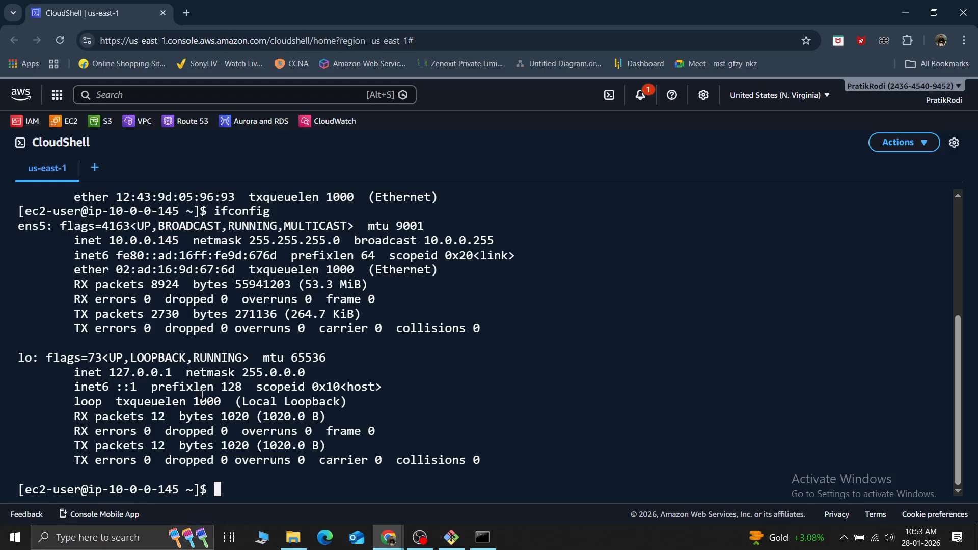
scroll(202, 395, up, 2)
scroll(202, 395, down, 2)
Try running ifconfig.me as a command on the 10.0.0.145 instance
key(Up)
text(.me)
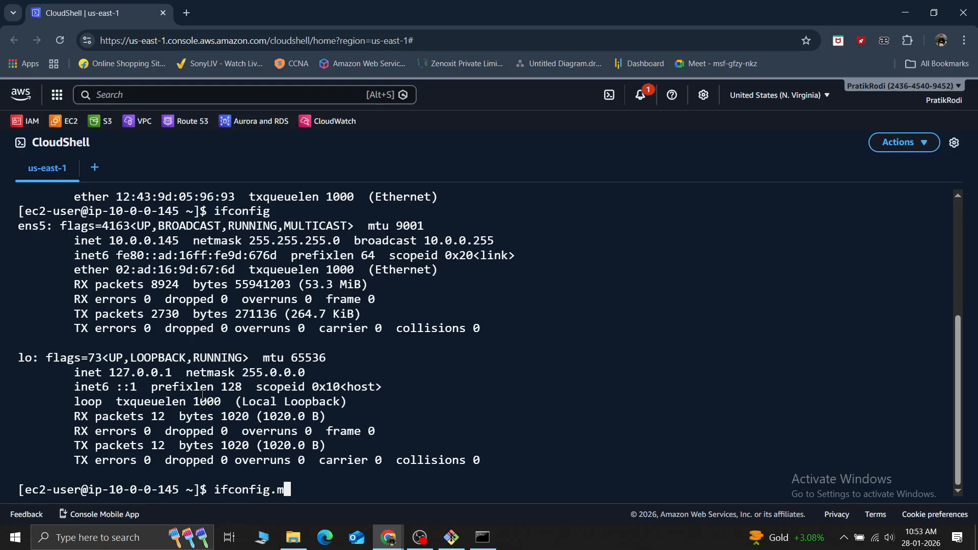
key(Return)
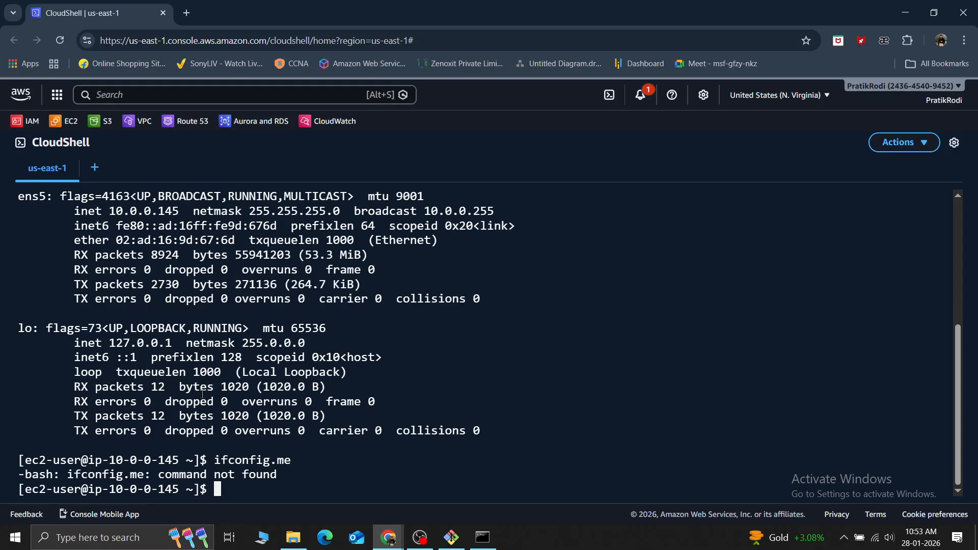
Discard the started curl command and try running demidecode instead
text(curl)
key(BackSpace)
key(BackSpace)
key(BackSpace)
key(BackSpace)
key(BackSpace)
text(de)
key(BackSpace)
key(BackSpace)
text(de)
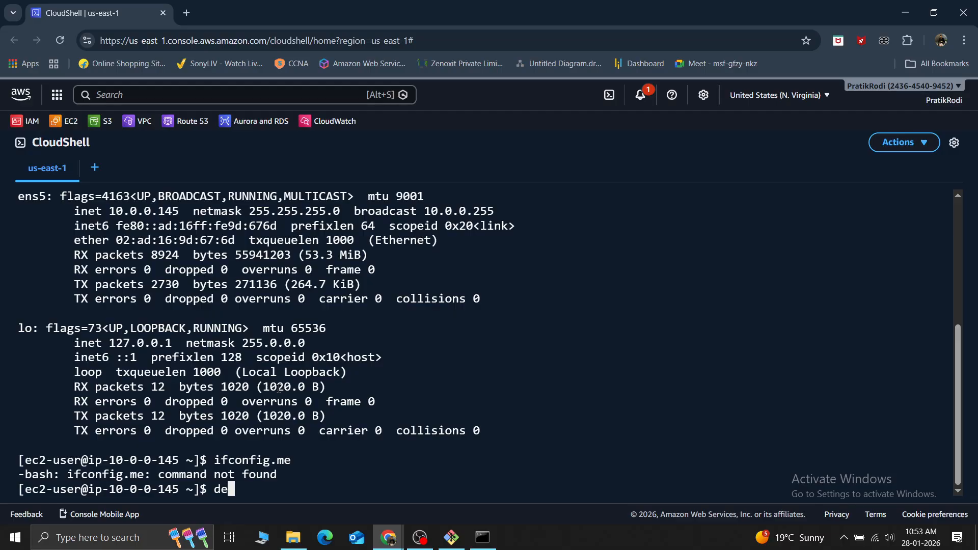
text(midecode)
key(Return)
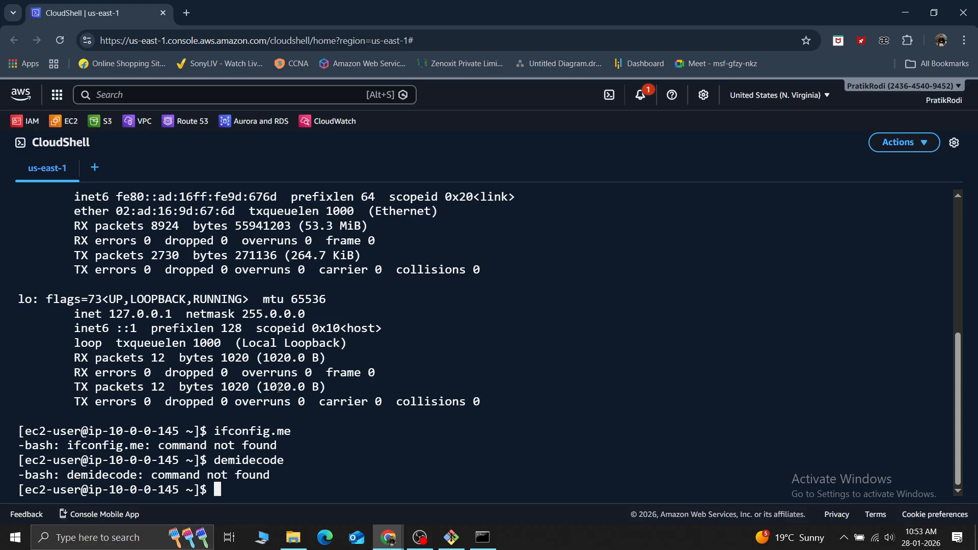
Correct the previous command's spelling to dmidecode, try running it, and recall it at the prompt
key(Up)
key(Left)
key(Left)
key(Left)
key(Left)
key(Left)
key(Left)
key(Left)
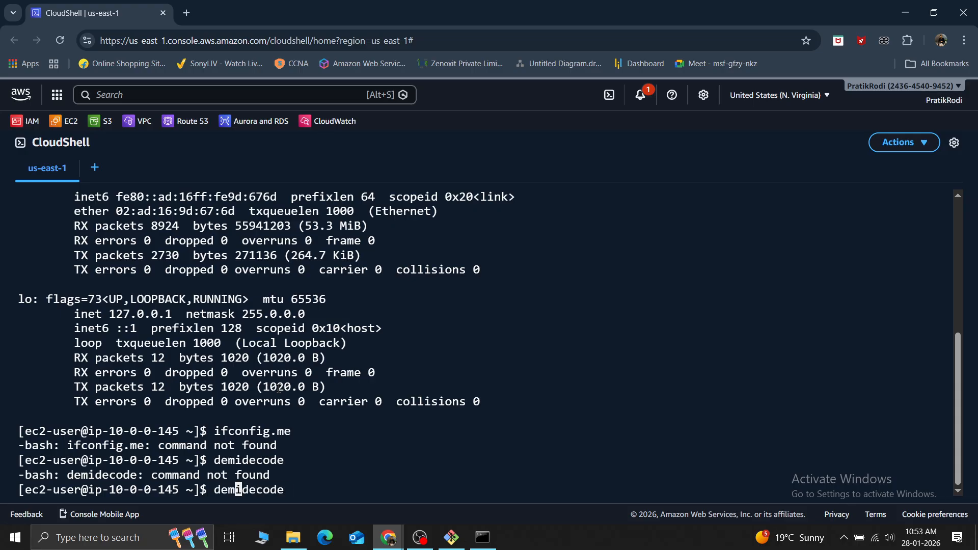
key(Left)
key(BackSpace)
key(Return)
key(Up)
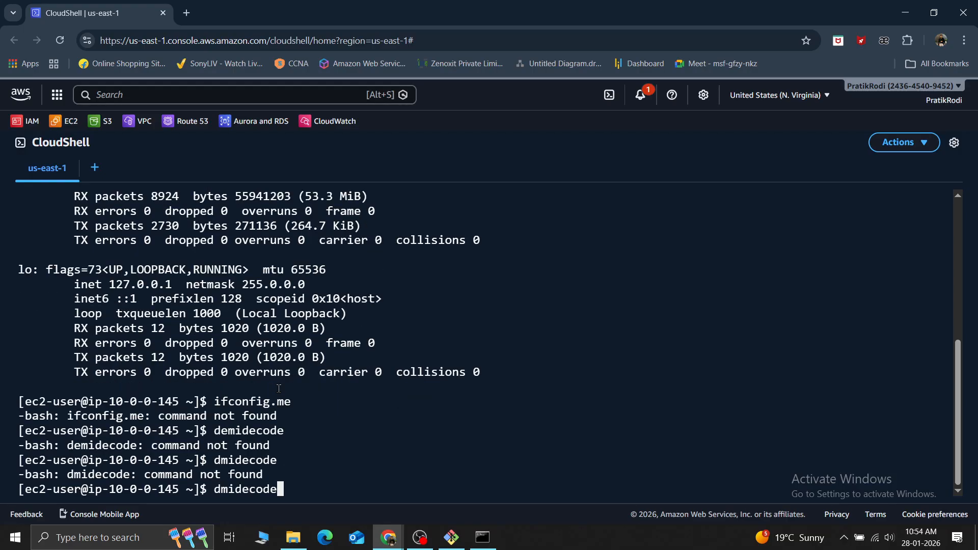
key(Left)
key(Left)
key(Left)
key(Left)
key(Left)
key(Left)
key(Left)
key(Right)
key(Right)
Search Google for "dmidecode command in linux" in a new browser tab
click(187, 15)
text(de)
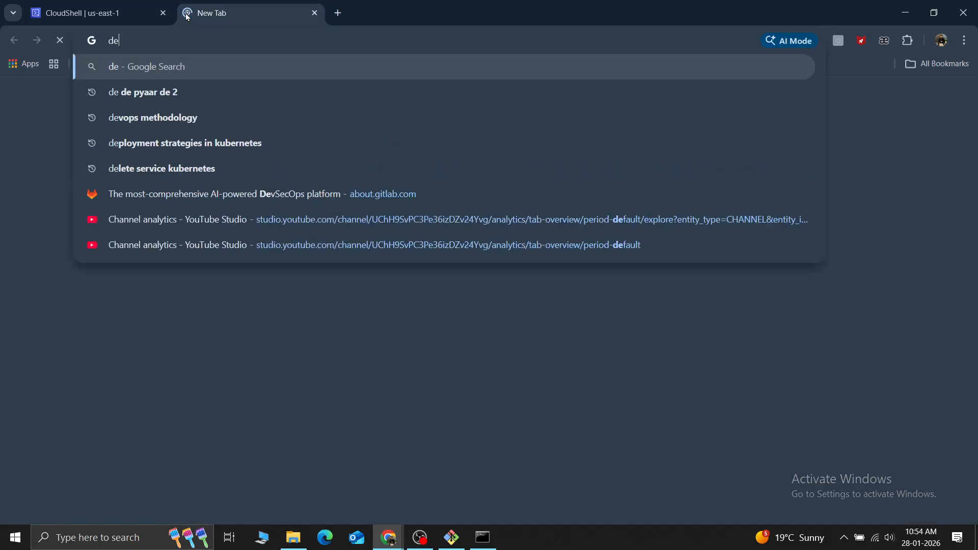
text(mid)
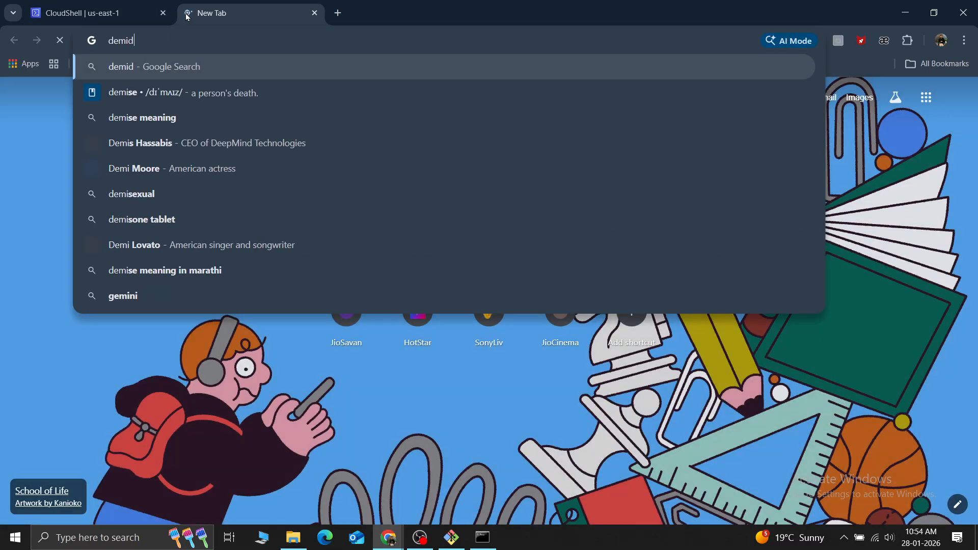
text(ecode)
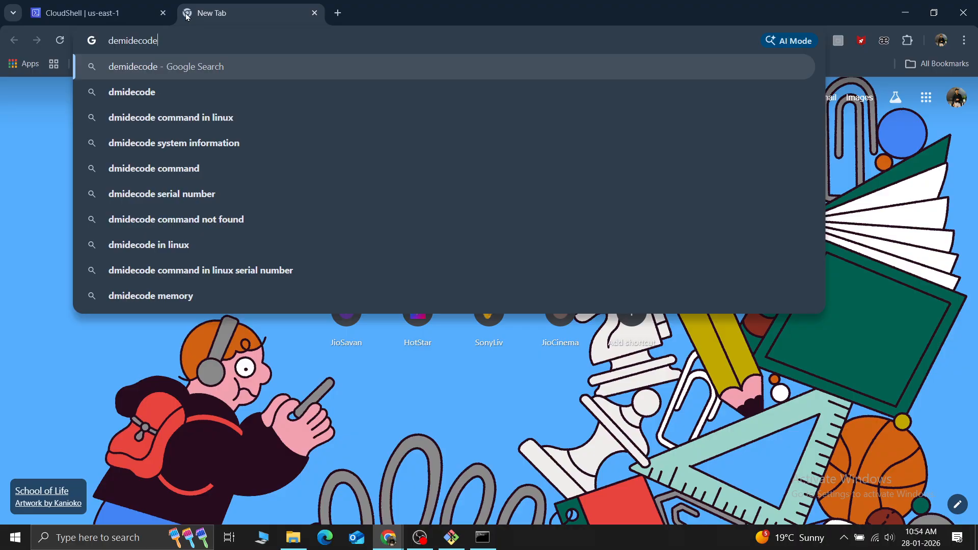
click(164, 121)
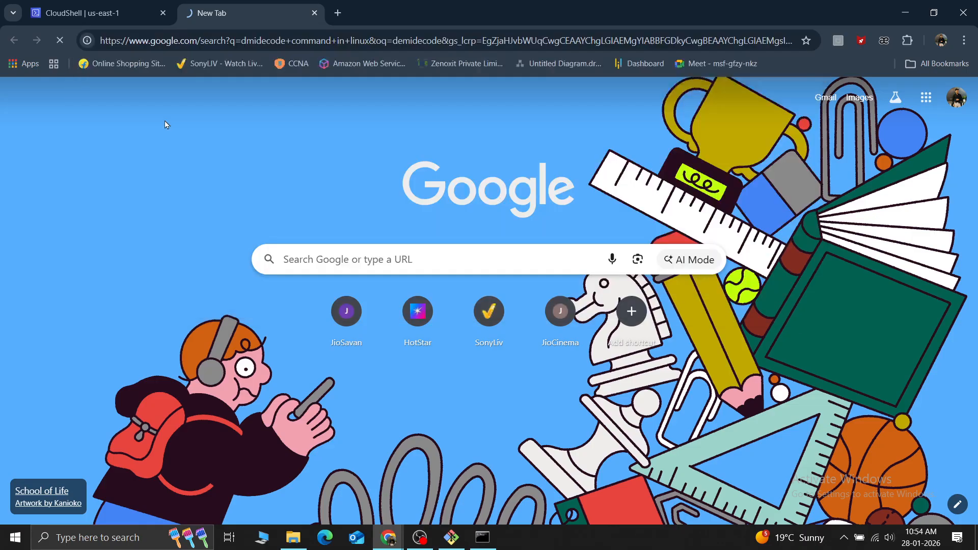
Return to CloudShell, try dmidecode once more, and look back through the terminal output
click(95, 6)
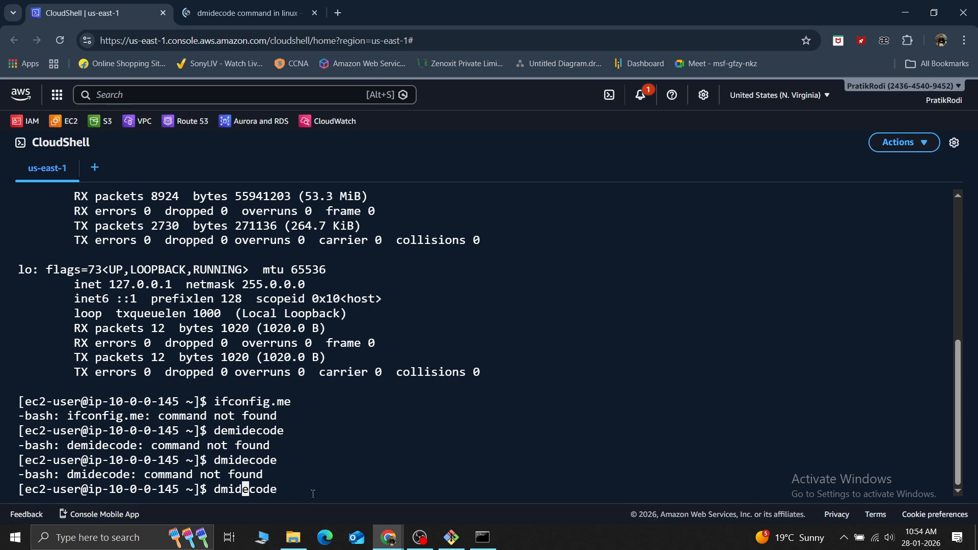
key(Return)
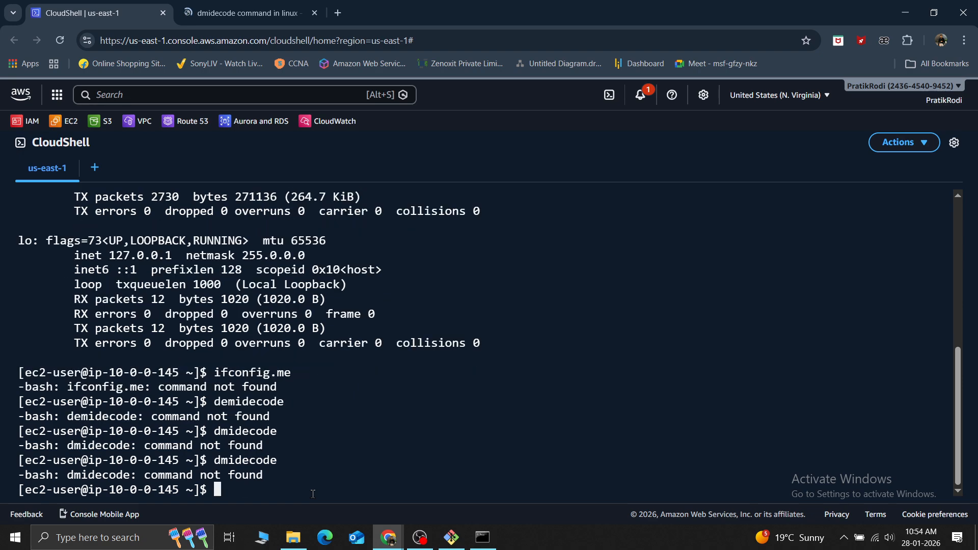
key(Up)
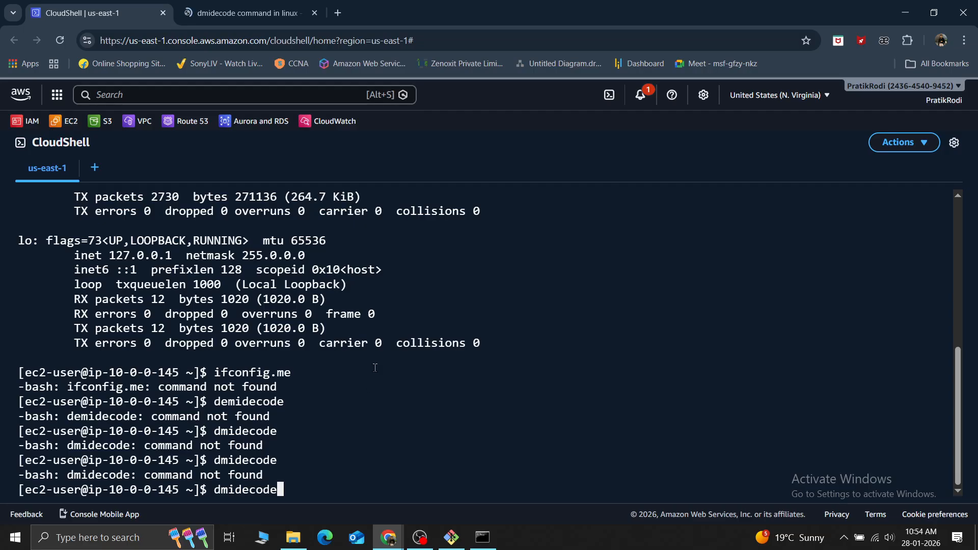
scroll(347, 402, up, 2)
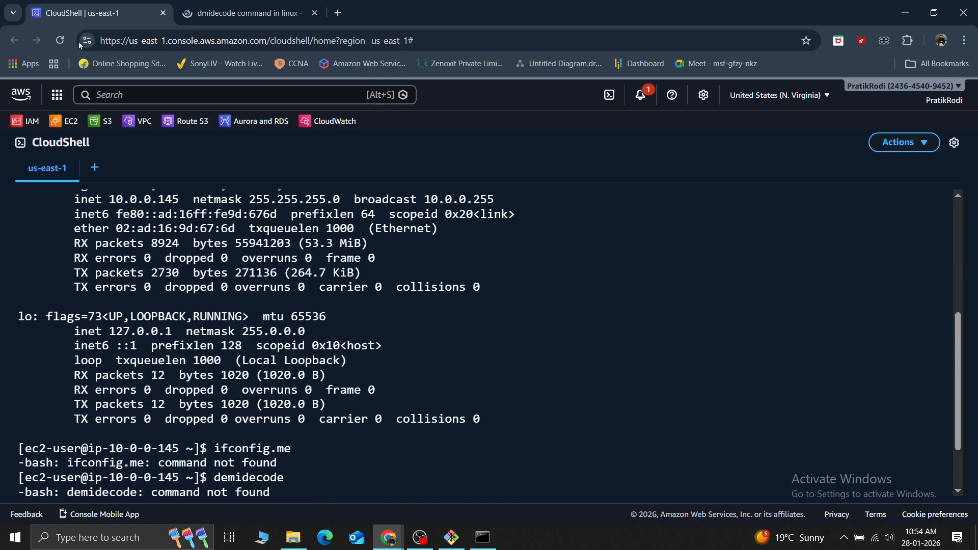
Search Google for "how to check all details of ip and dns in linux" in place of the dmidecode query
click(270, 10)
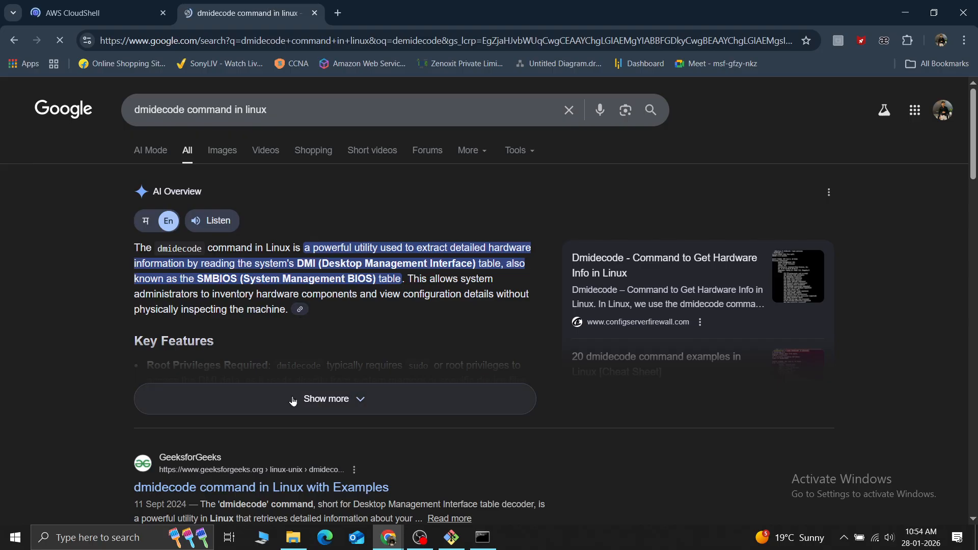
triple_click(127, 99)
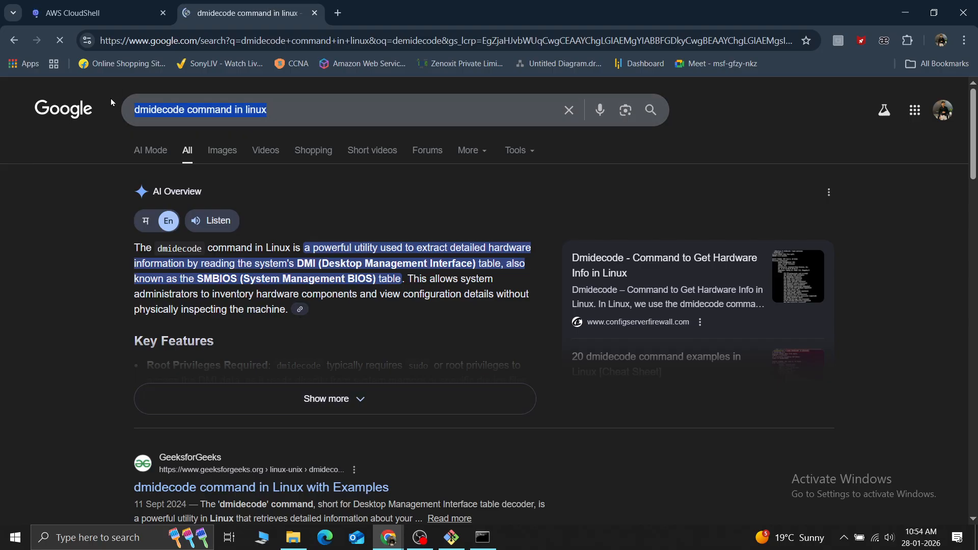
text(ho)
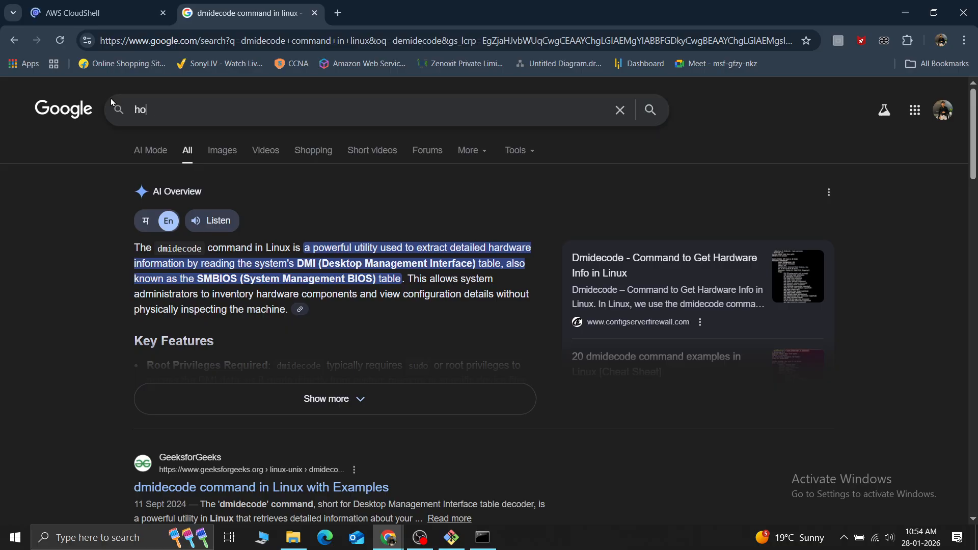
text(w to ch)
key(BackSpace)
text(e)
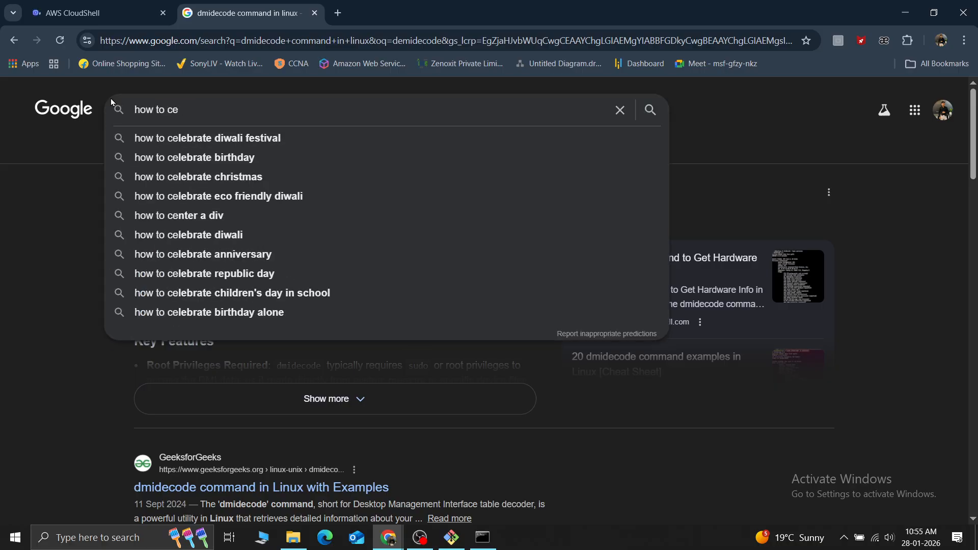
key(BackSpace)
text(heck al)
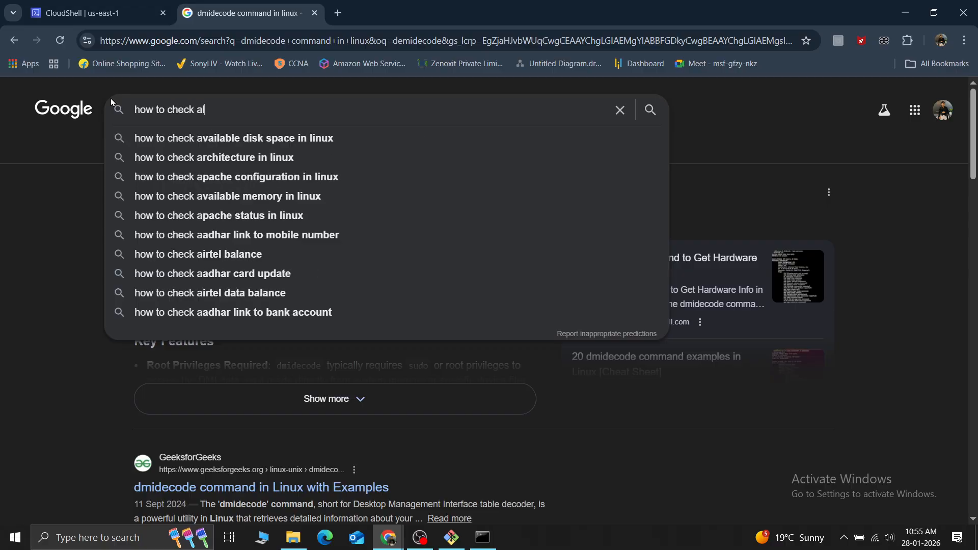
text(l details)
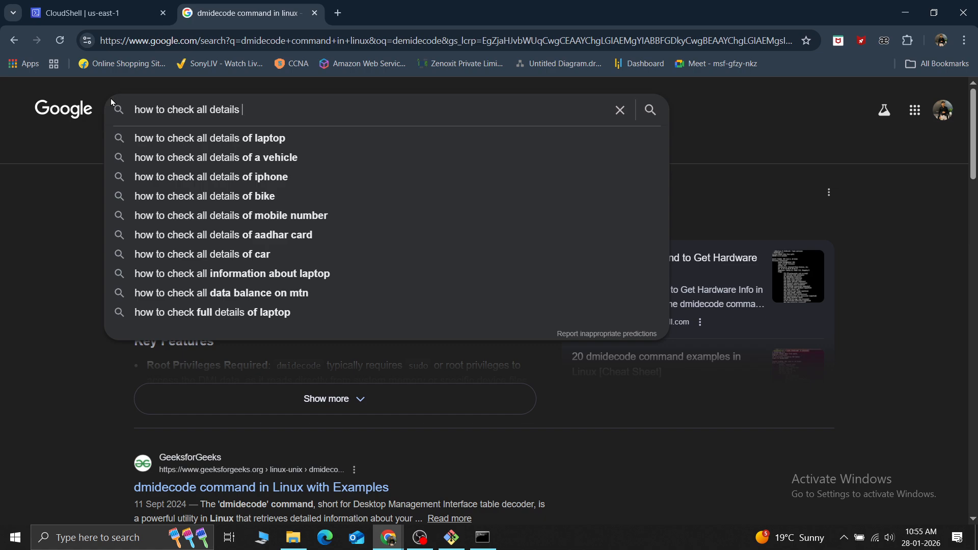
text(of ip)
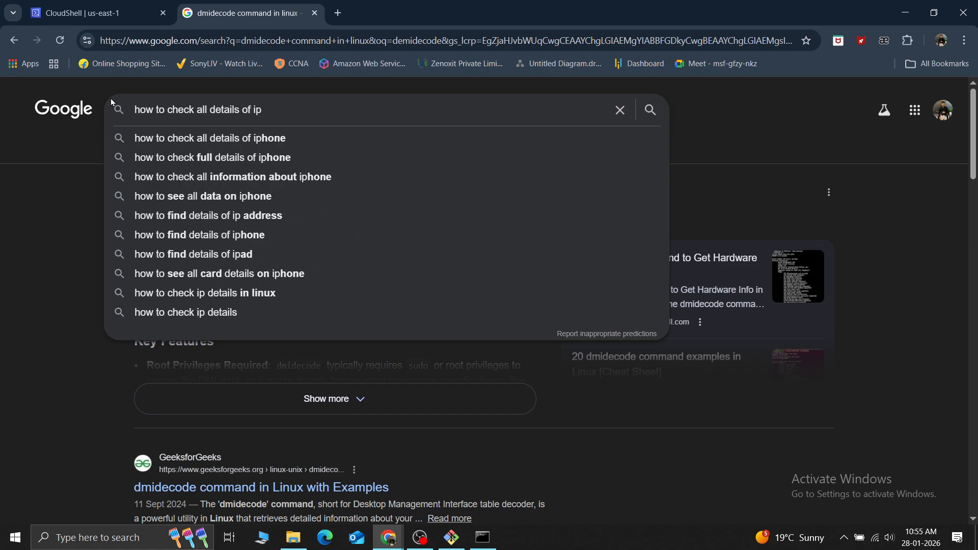
text( and )
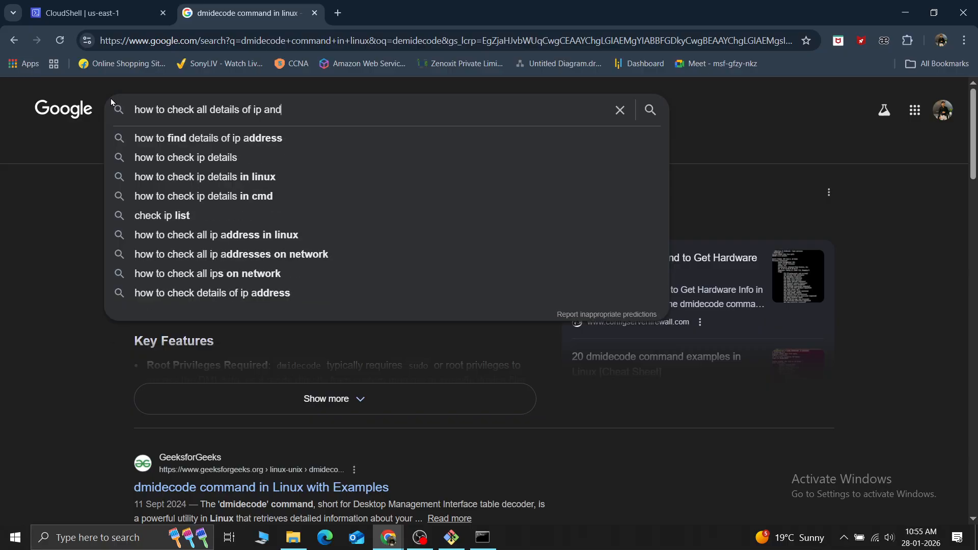
text(dns )
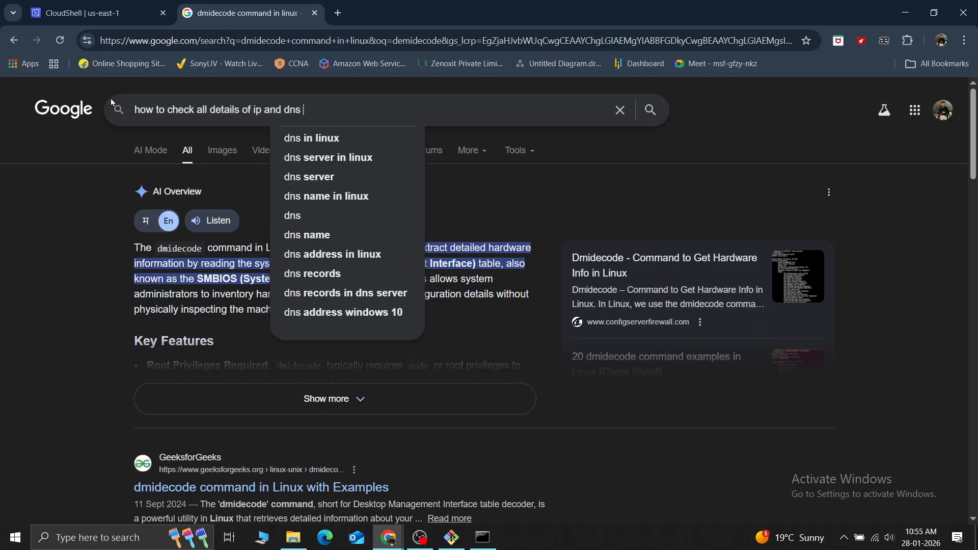
text(in linux)
key(Return)
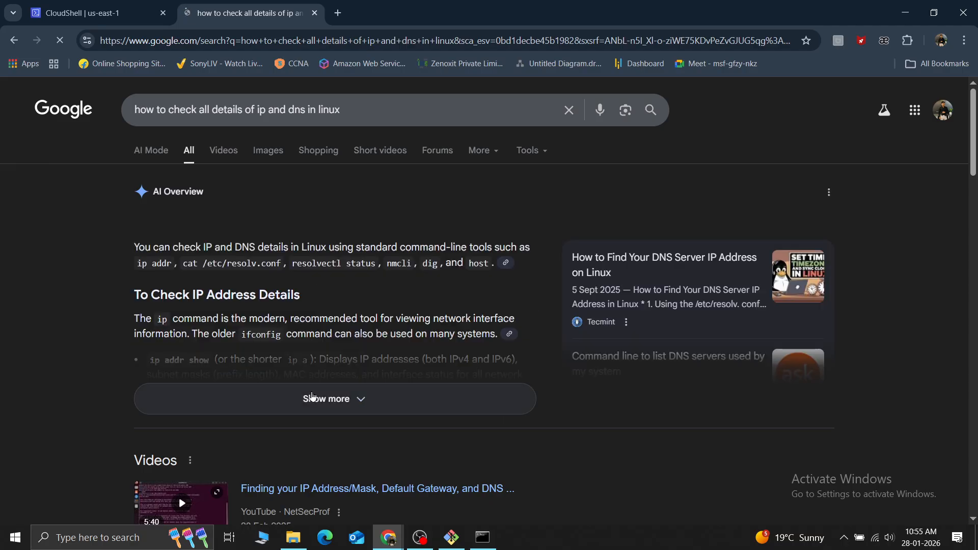
Expand the AI Overview and read the commands for checking IP addresses, DNS servers and DNS records
click(305, 401)
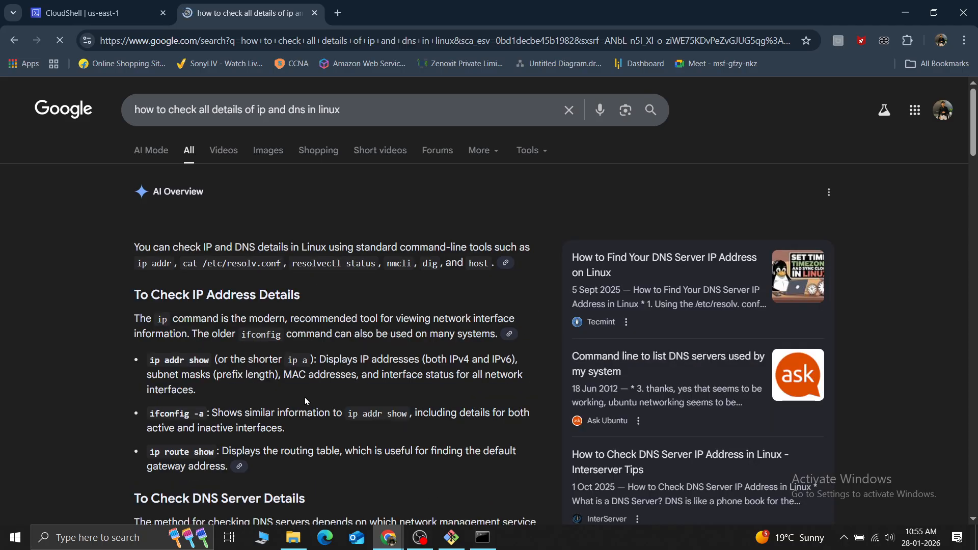
scroll(305, 397, down, 1)
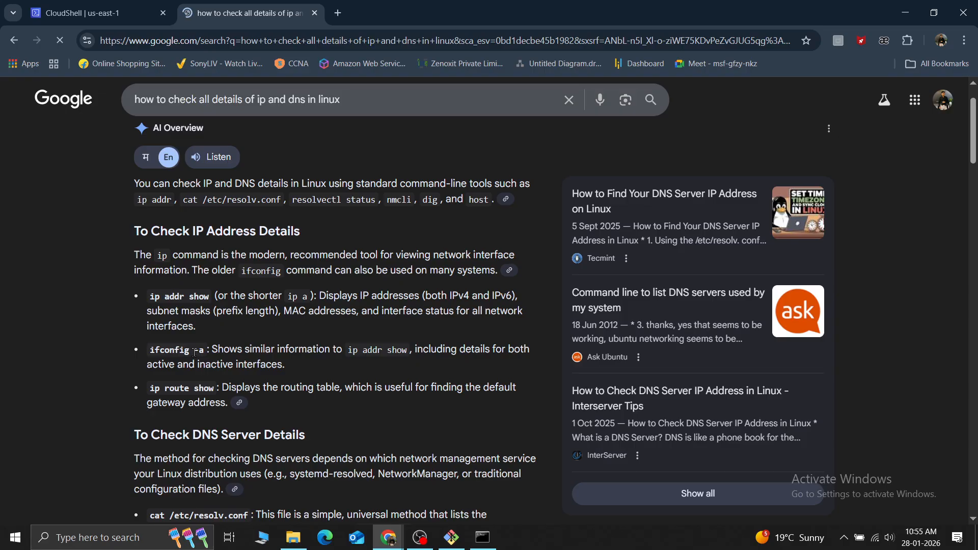
scroll(260, 338, down, 3)
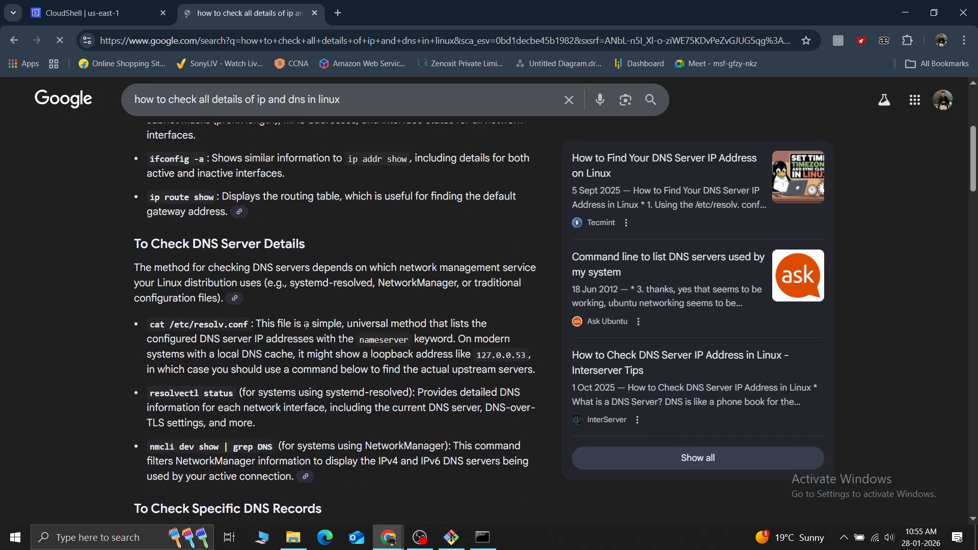
scroll(306, 326, down, 3)
scroll(306, 326, down, 3)
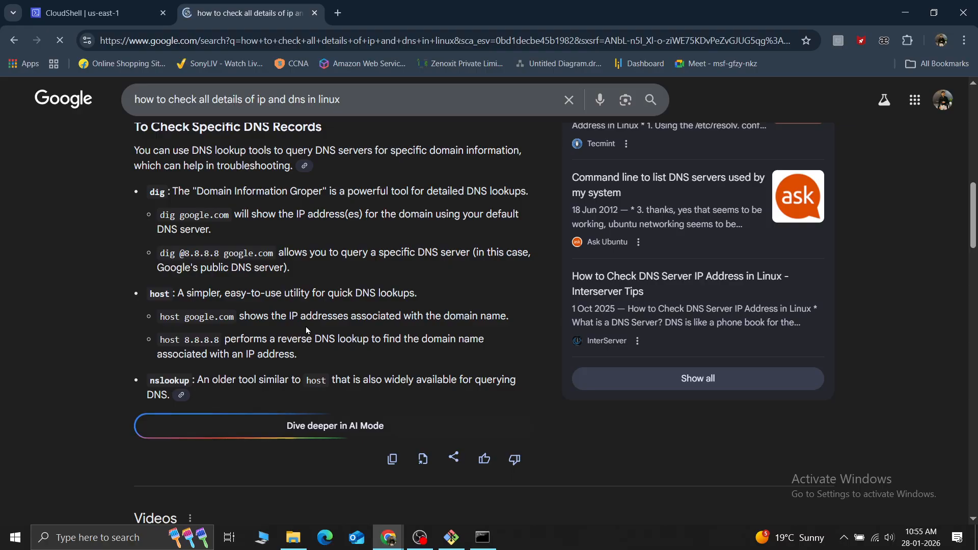
Finish reading the dig, host and nslookup commands in the Google results and close that browser tab
scroll(306, 326, up, 1)
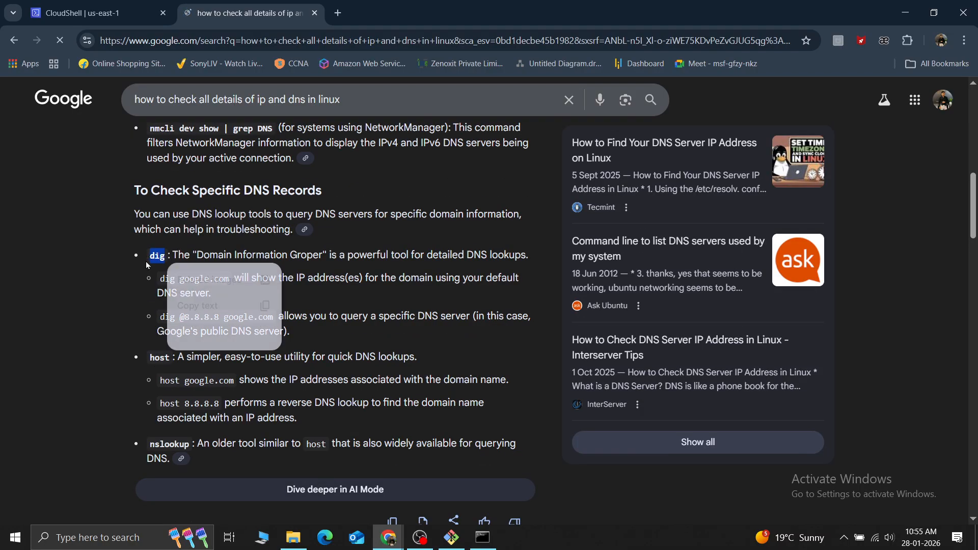
scroll(373, 295, down, 3)
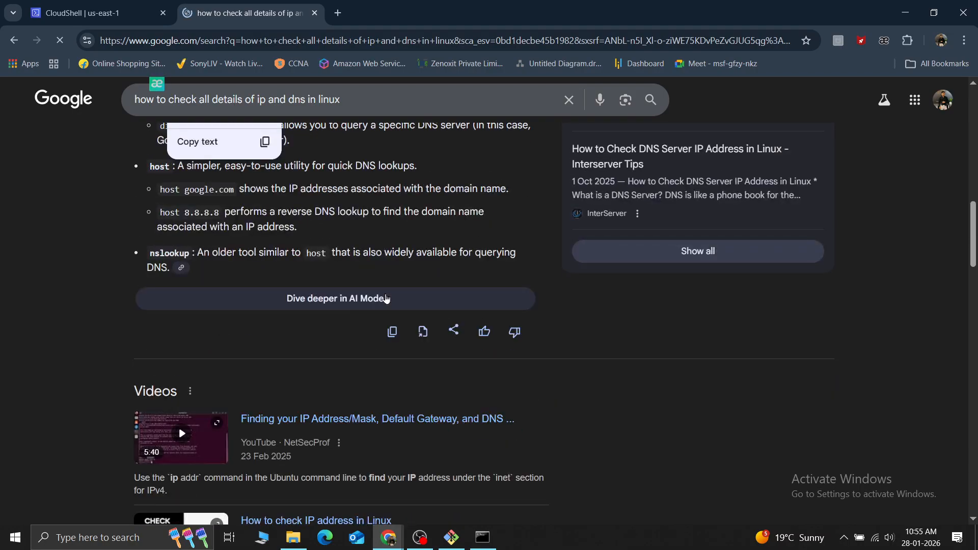
scroll(385, 298, down, 4)
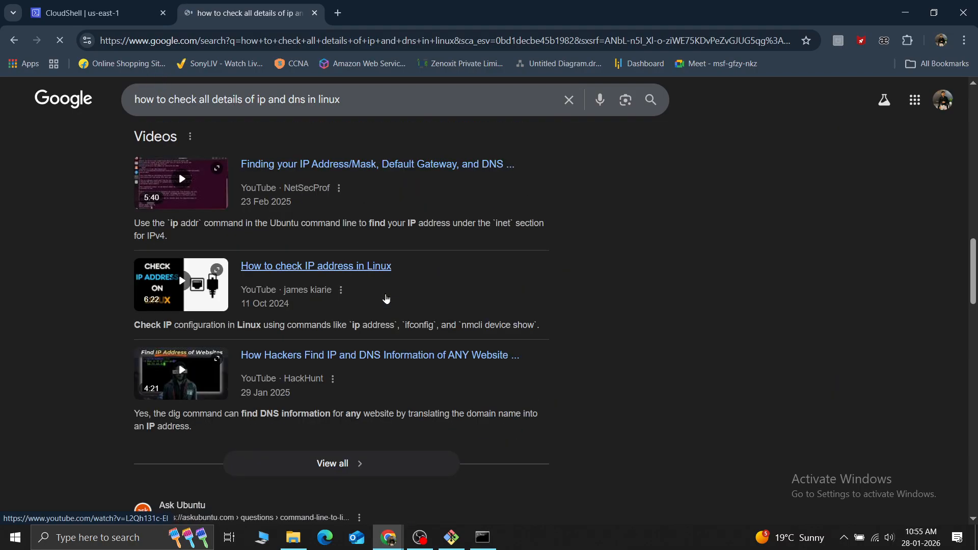
click(315, 14)
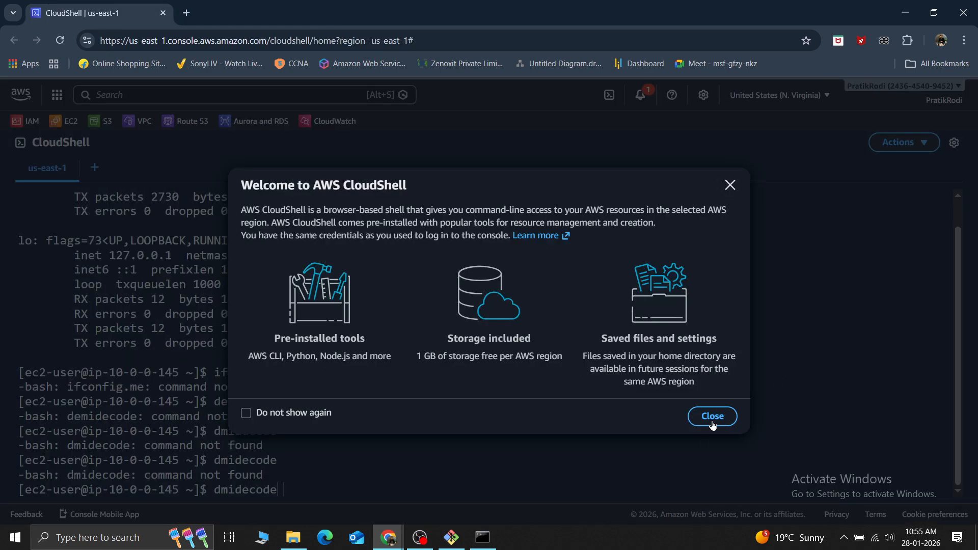
Dismiss the CloudShell welcome message and open a second us-east-1 environment terminal
click(712, 417)
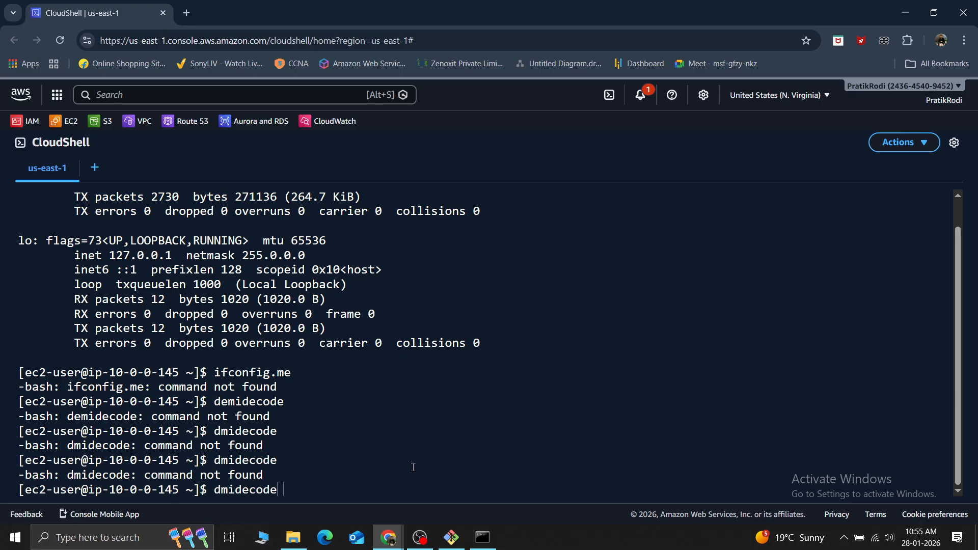
click(340, 487)
click(94, 165)
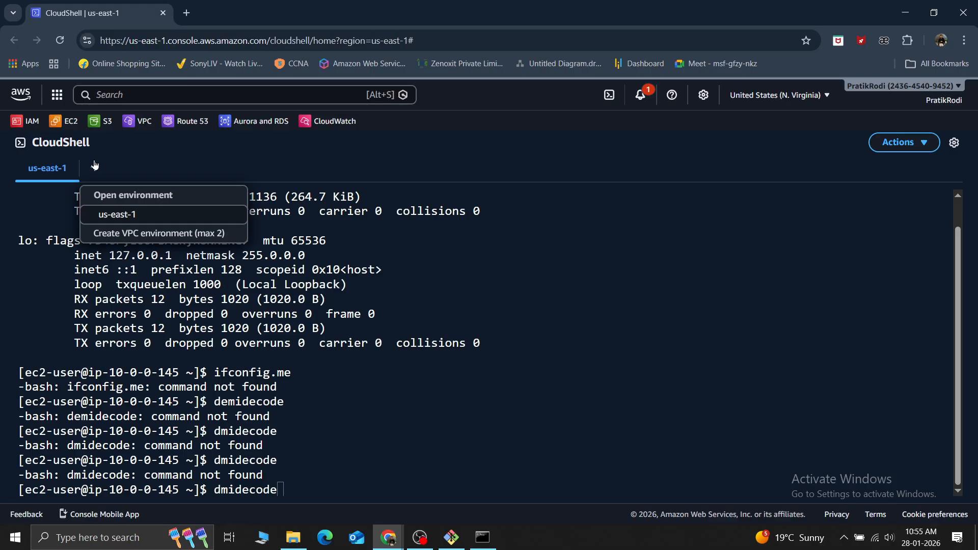
click(113, 213)
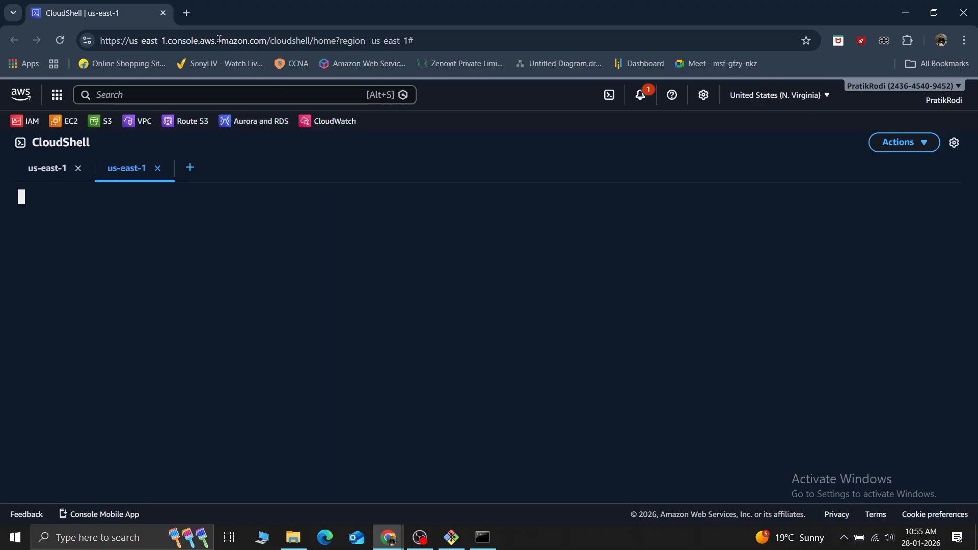
Put away the CloudShell and Command Prompt windows and view the Your VPCs list in the VPC console
click(905, 12)
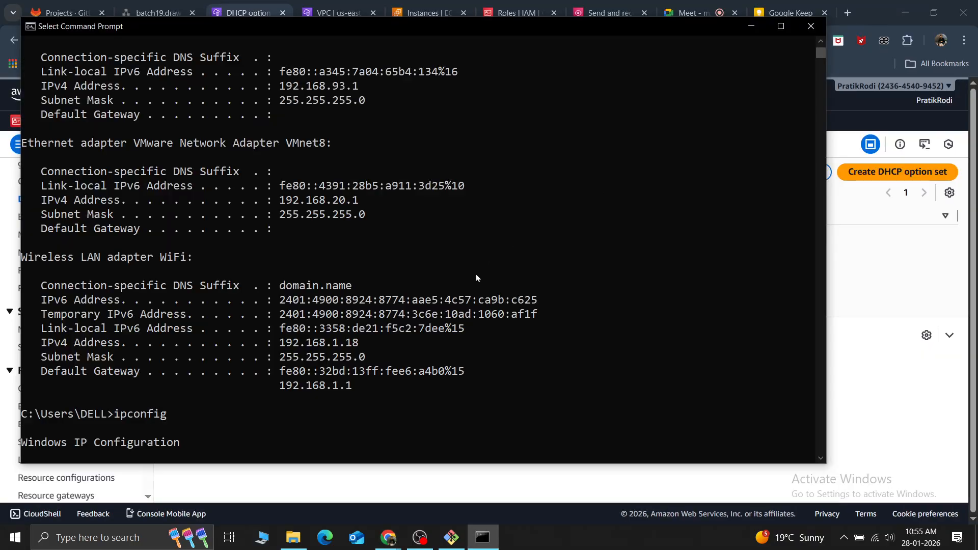
click(751, 26)
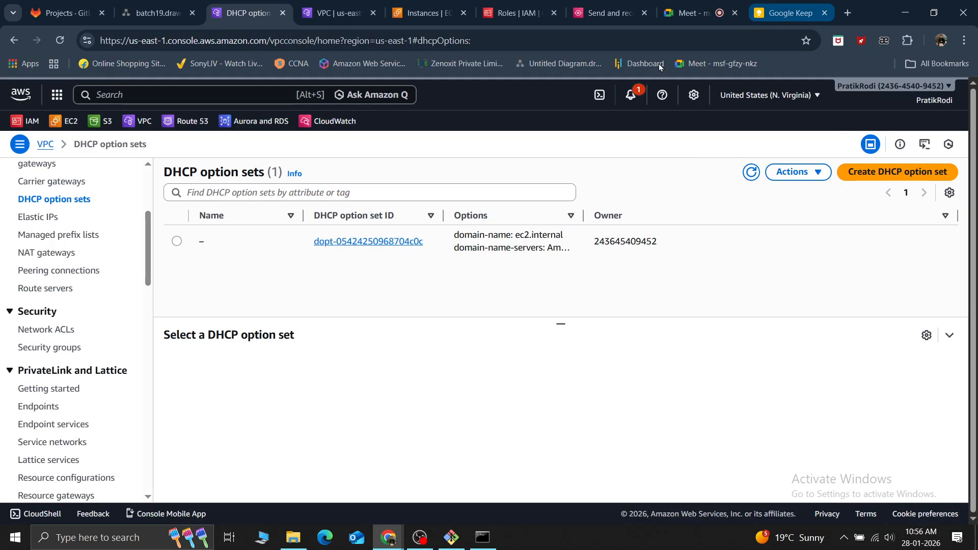
scroll(70, 220, up, 4)
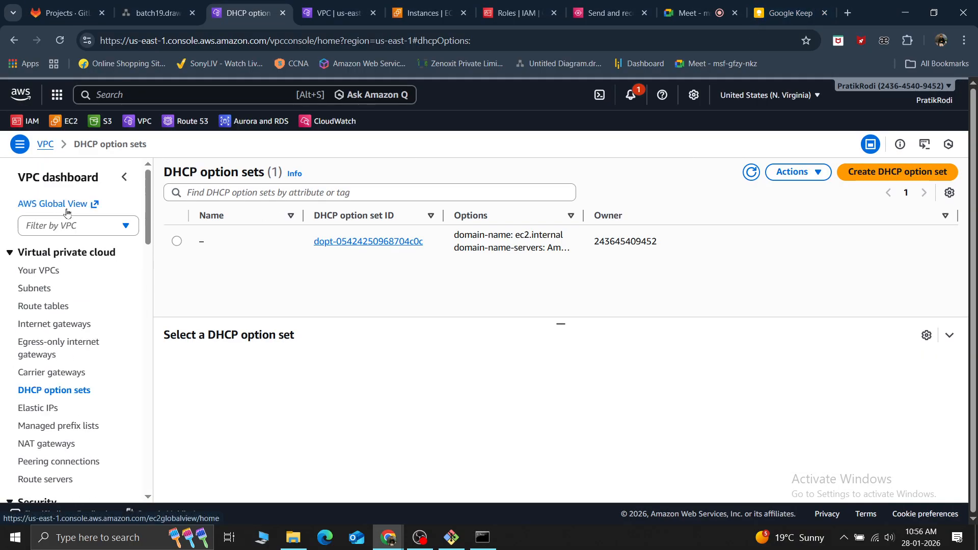
click(45, 271)
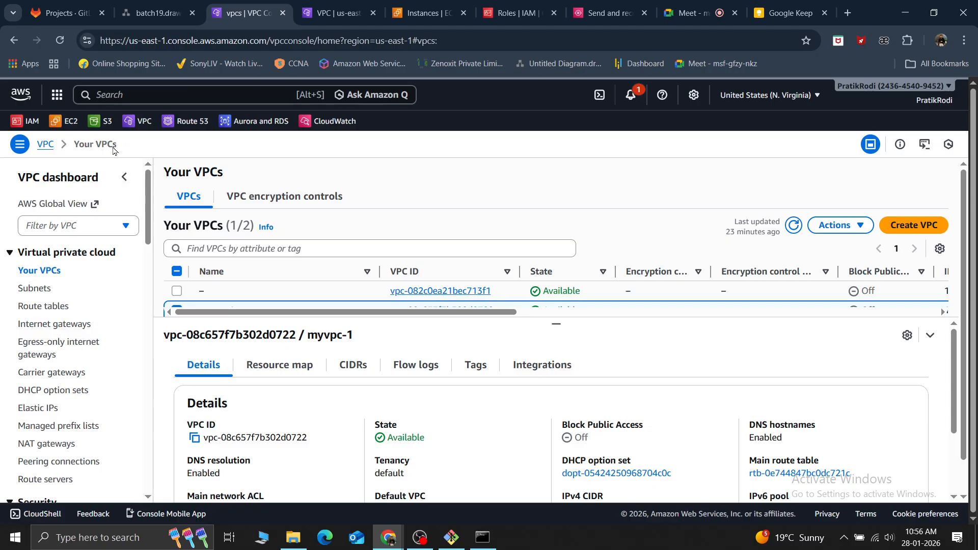
Start launching a new EC2 instance and name it "windows"
click(423, 13)
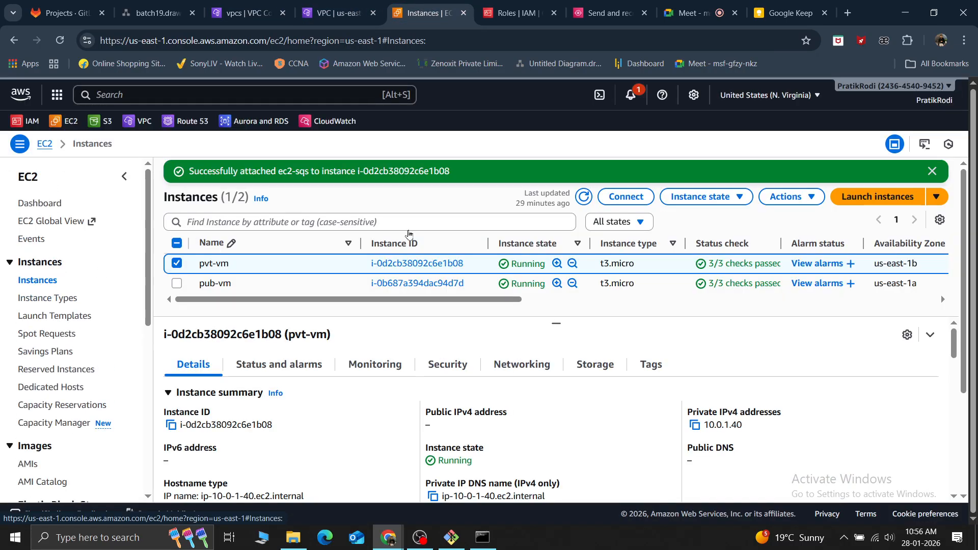
click(880, 198)
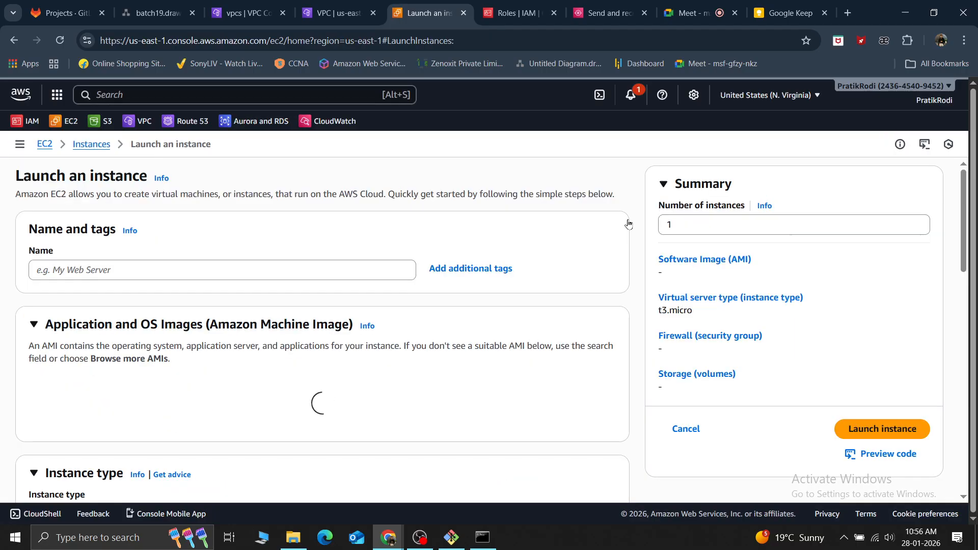
click(70, 266)
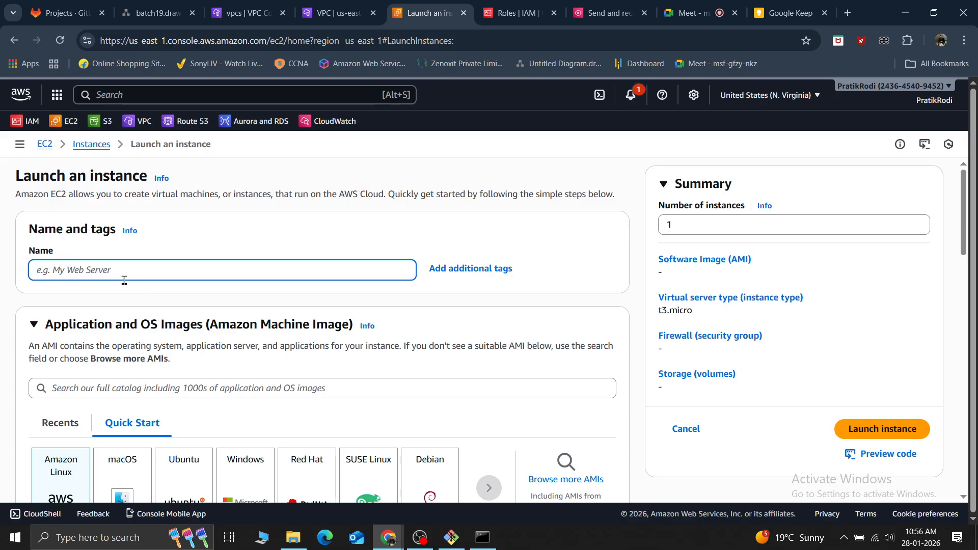
text(window)
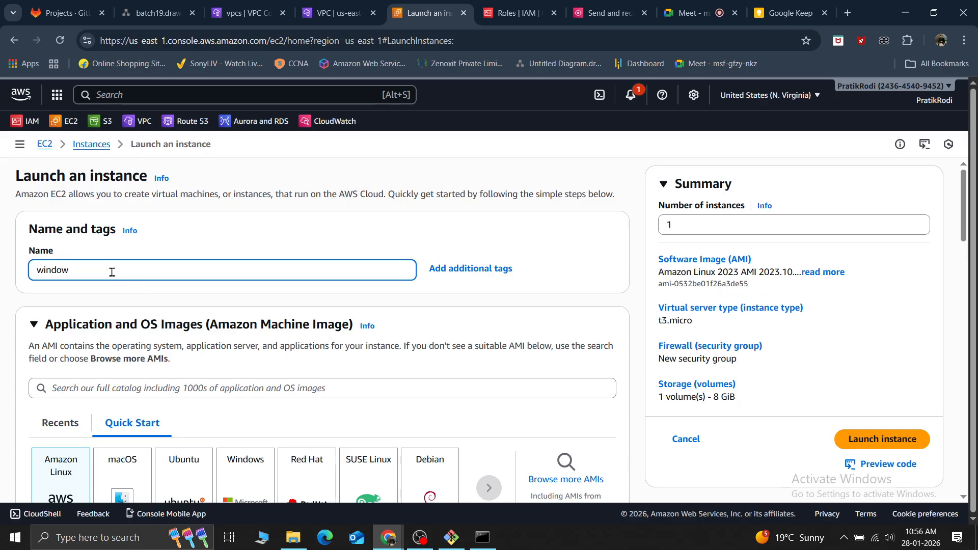
text(s)
Choose the Windows quick-start image Microsoft Windows Server 2022 Base for the new instance
scroll(188, 289, down, 5)
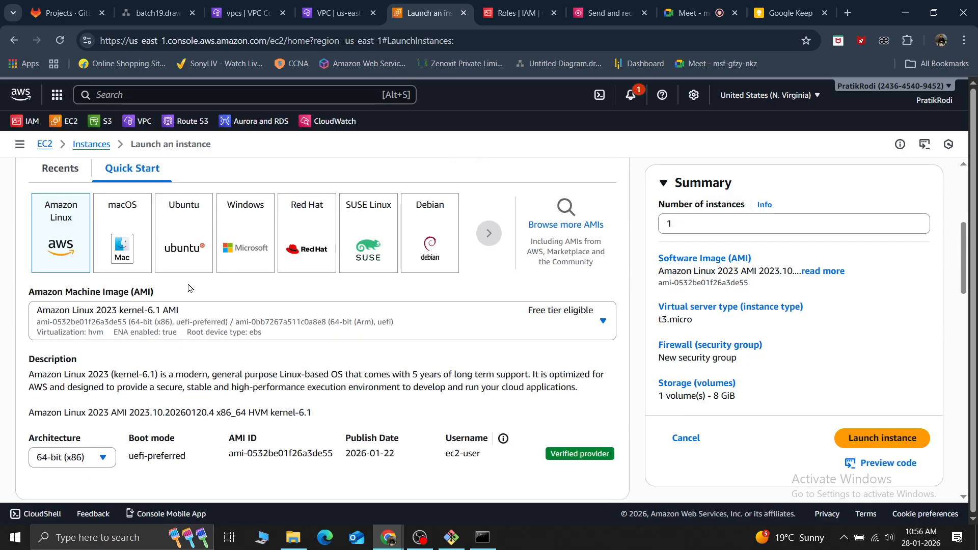
click(251, 226)
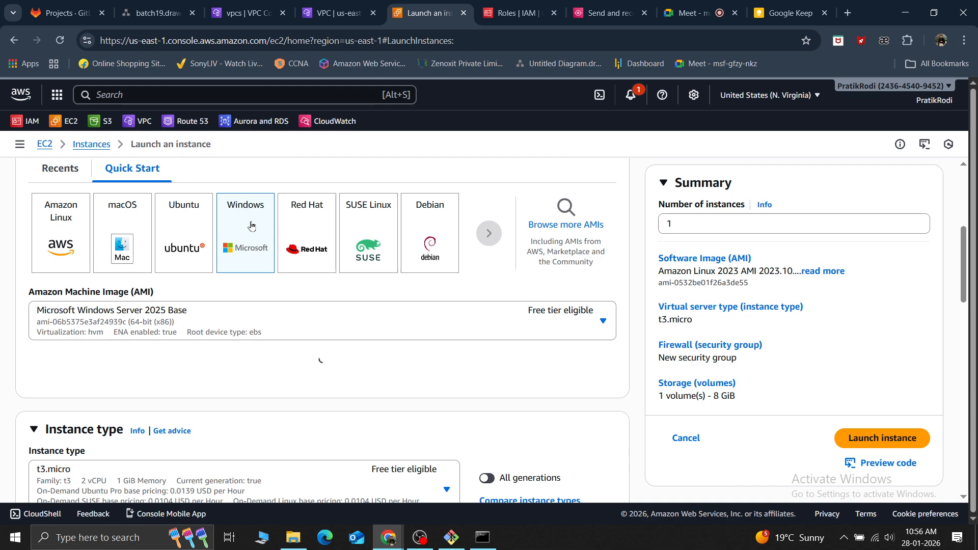
click(219, 319)
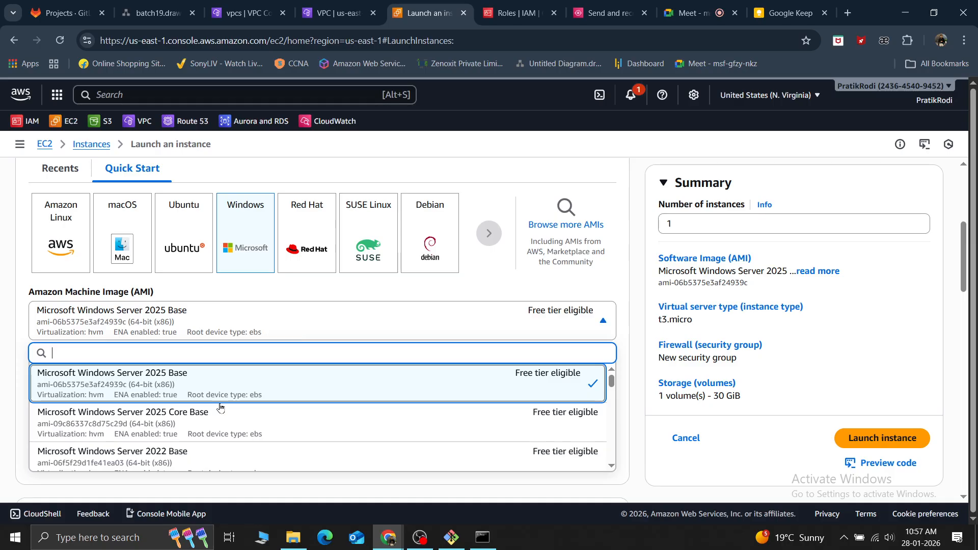
scroll(216, 405, down, 1)
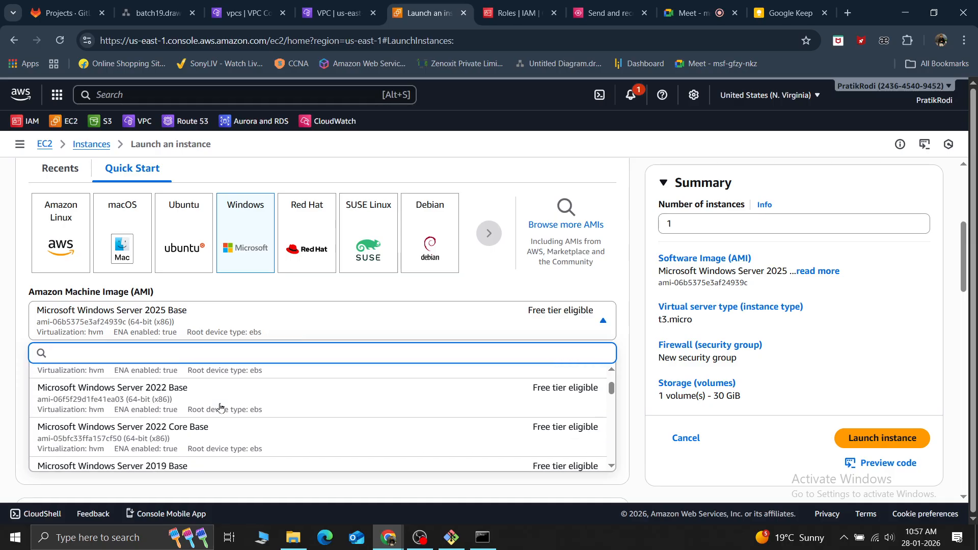
click(192, 403)
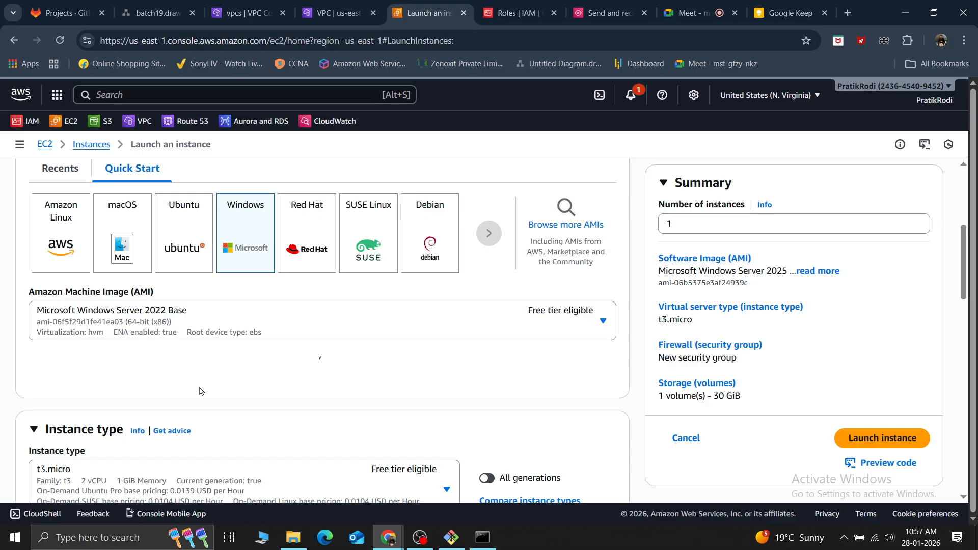
Assign the existing id_rsa key pair to the windows instance for login
scroll(200, 391, down, 3)
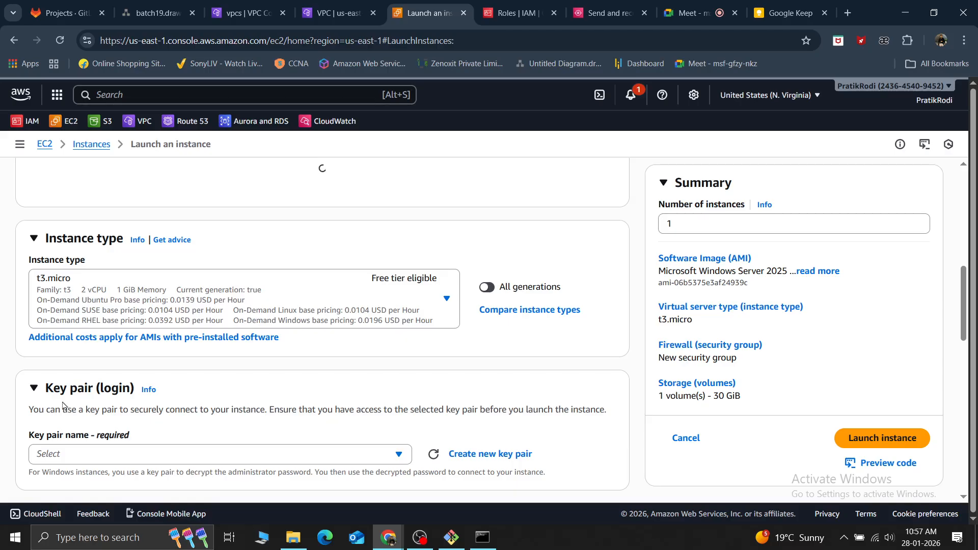
scroll(62, 406, down, 2)
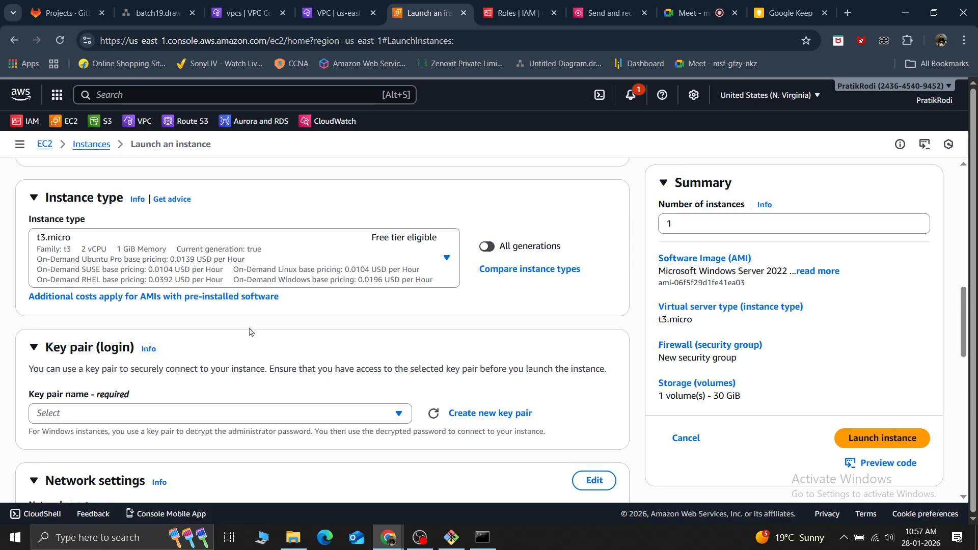
click(210, 418)
click(325, 384)
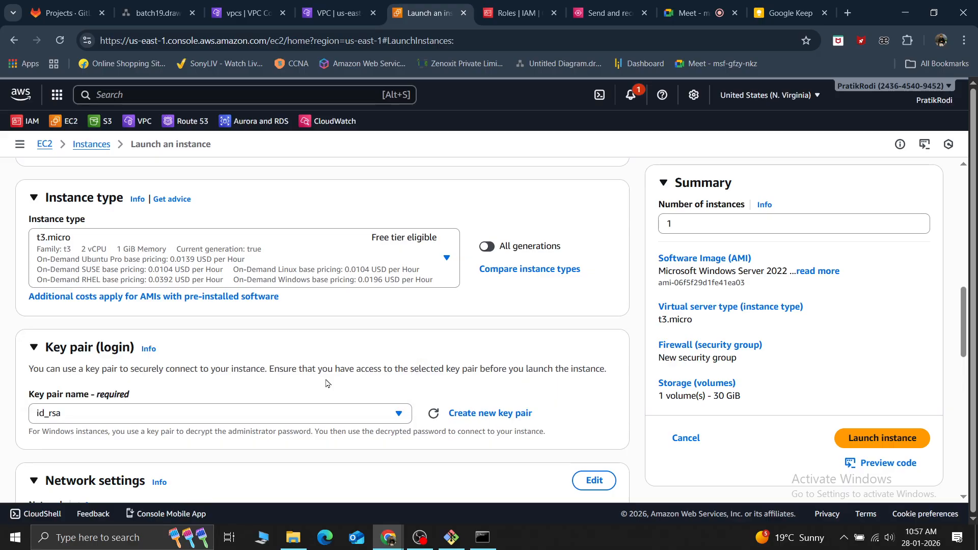
Assign the existing security group mysg to the instance in its network settings
scroll(327, 384, down, 2)
scroll(205, 344, down, 2)
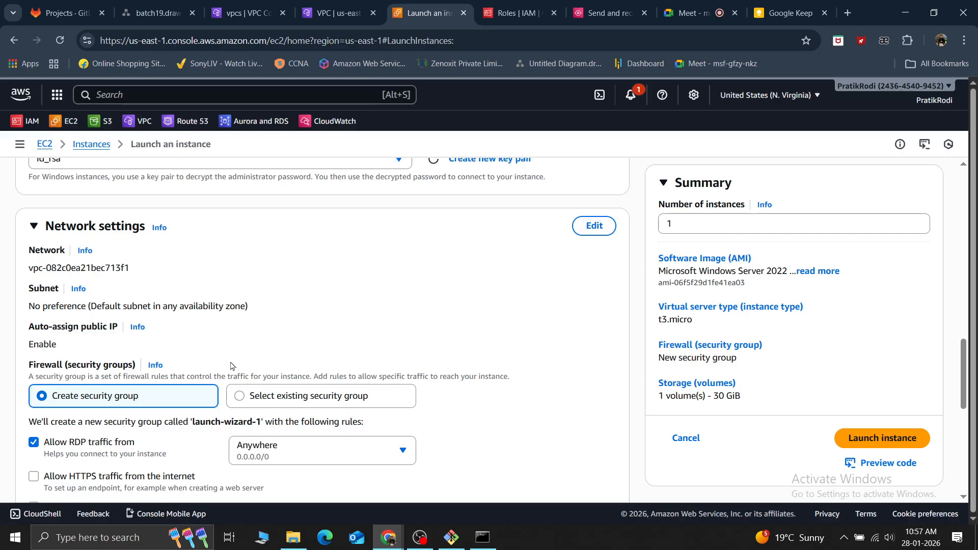
click(240, 398)
click(106, 442)
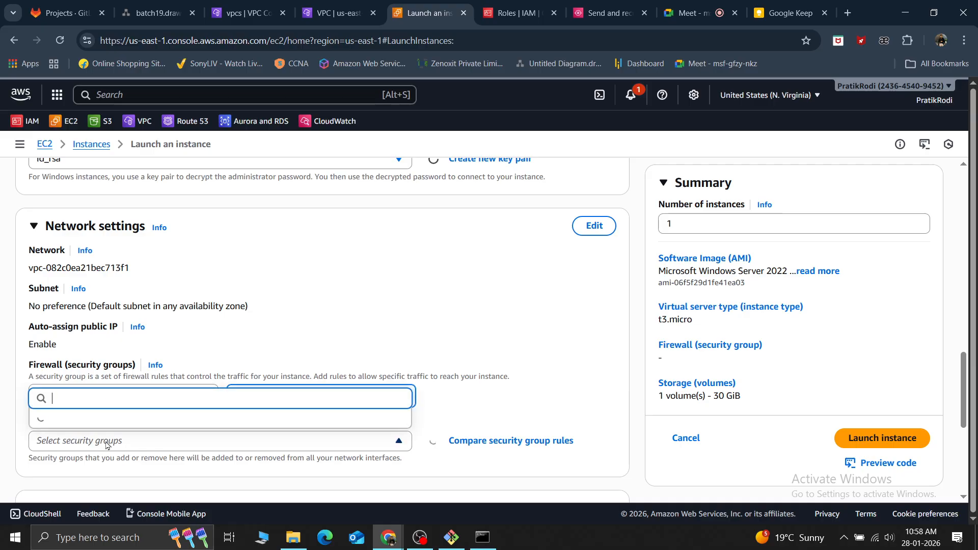
click(70, 412)
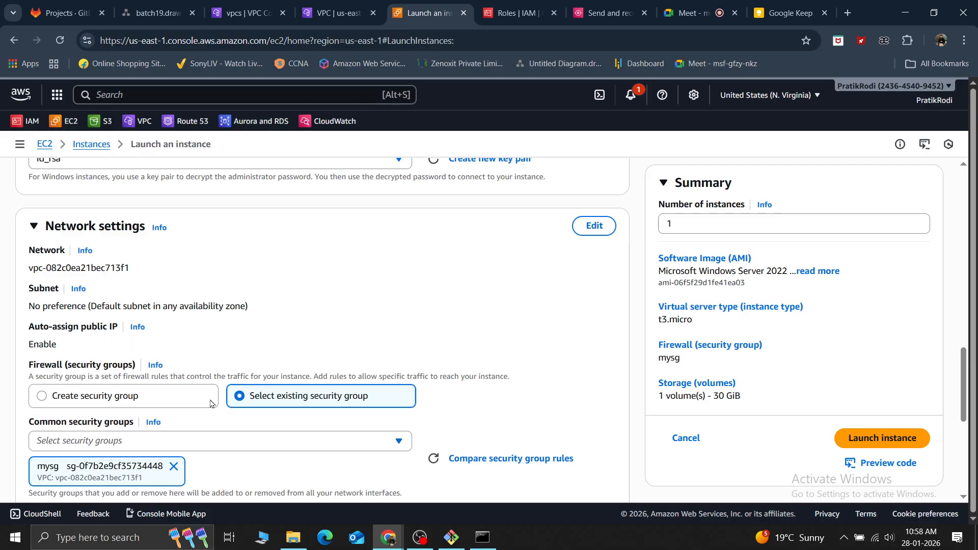
Launch the windows instance with its 30 GiB gp2 root volume and return to the instances list
scroll(227, 400, down, 5)
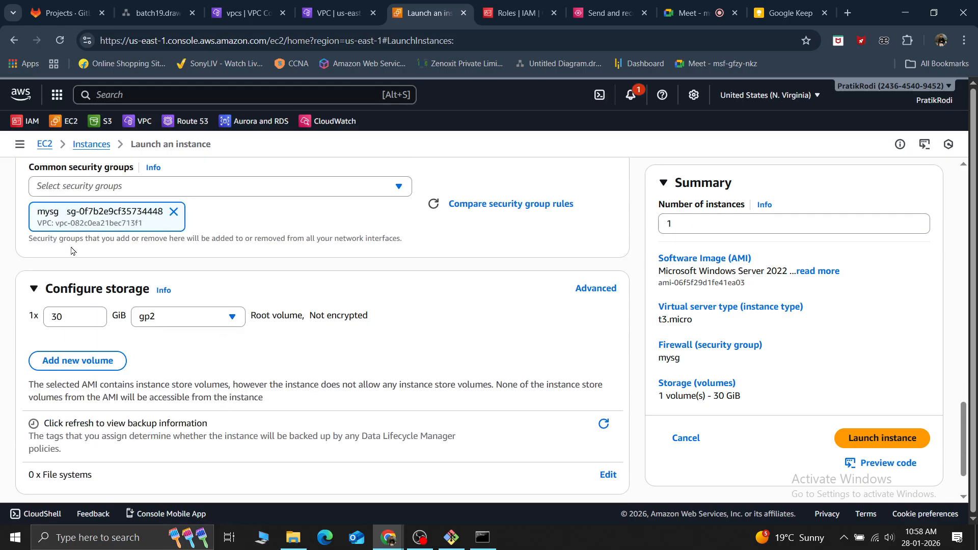
scroll(181, 350, down, 2)
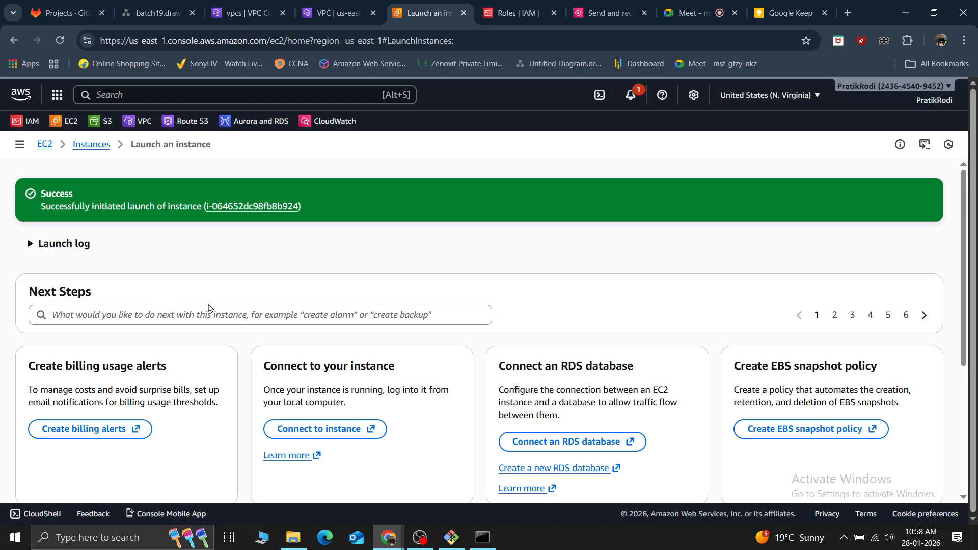
scroll(206, 304, down, 5)
click(852, 466)
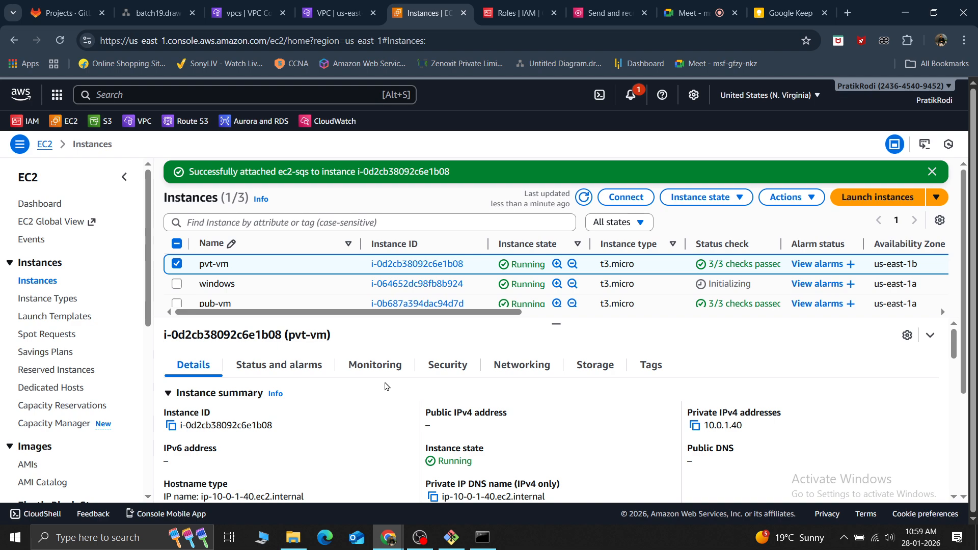
Open the VPC DHCP option sets, examine the details of the ec2.internal option set, and return to the list
click(342, 4)
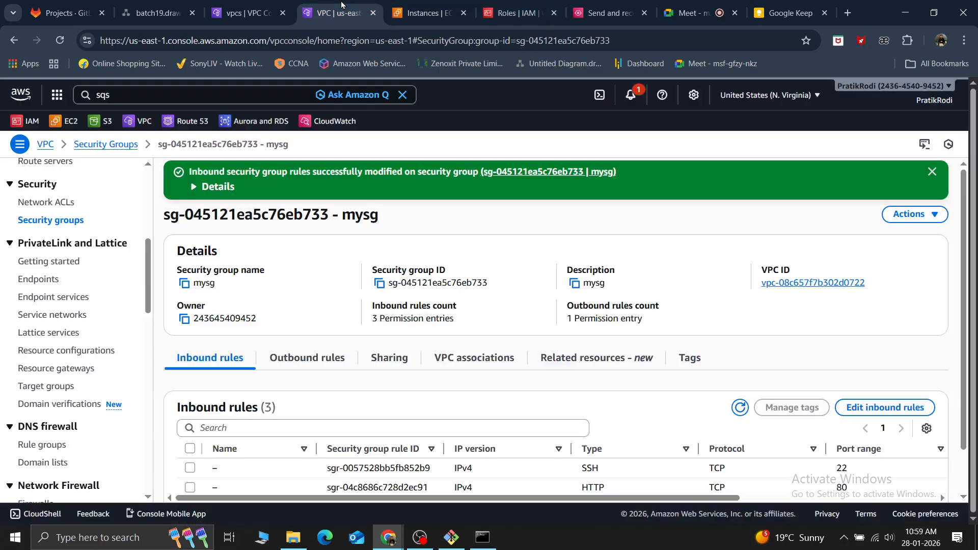
scroll(56, 285, up, 5)
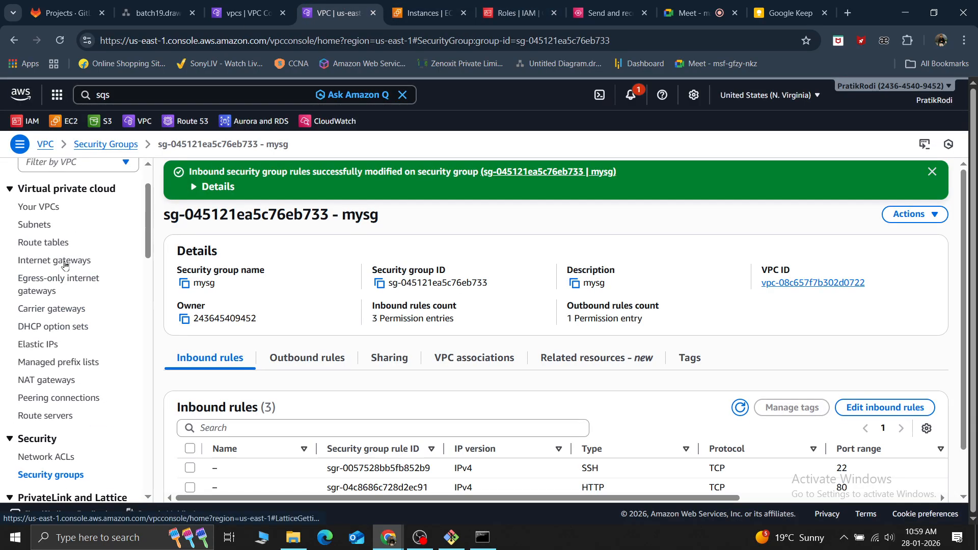
click(43, 330)
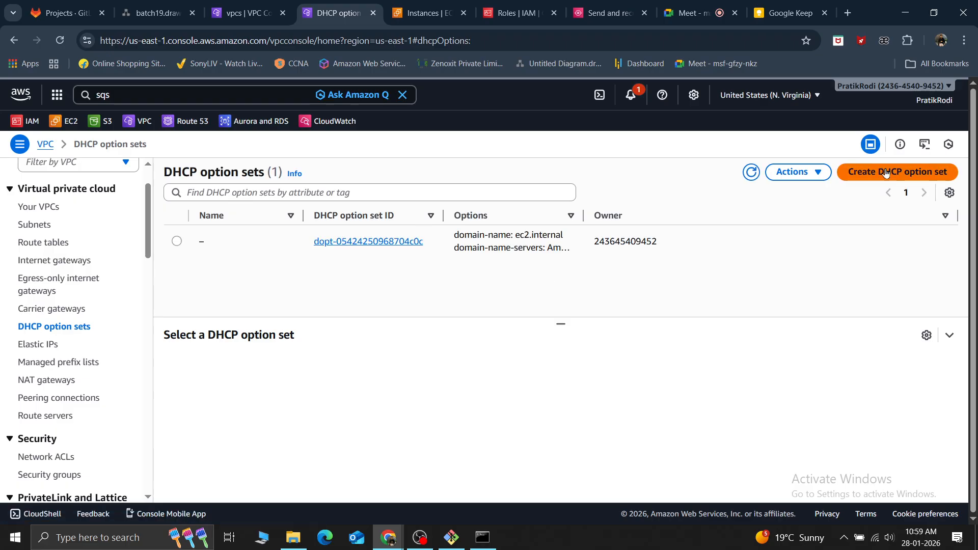
click(177, 241)
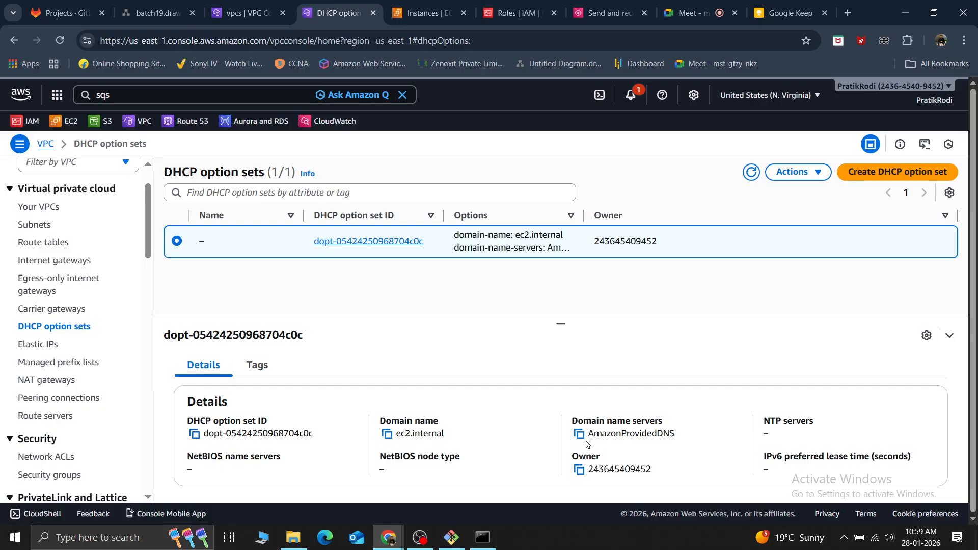
click(378, 243)
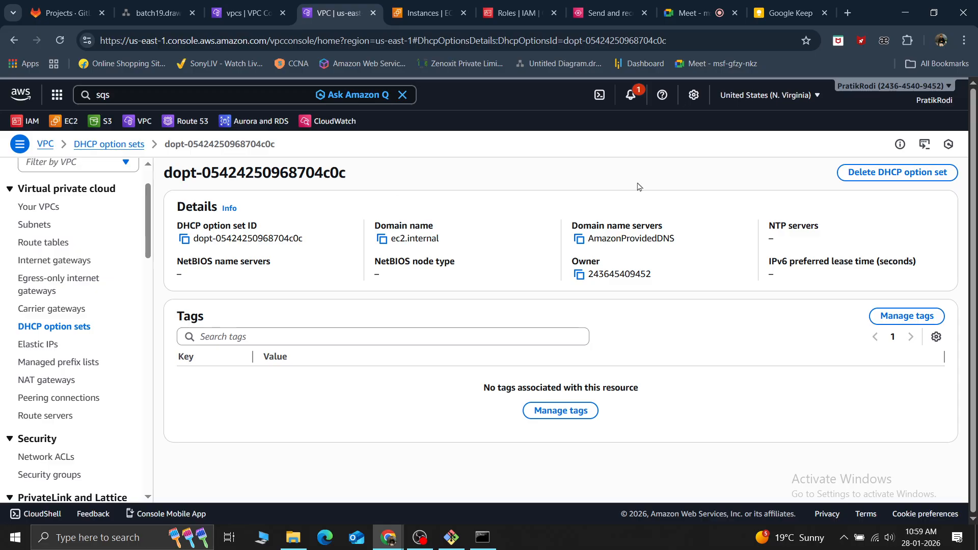
click(14, 40)
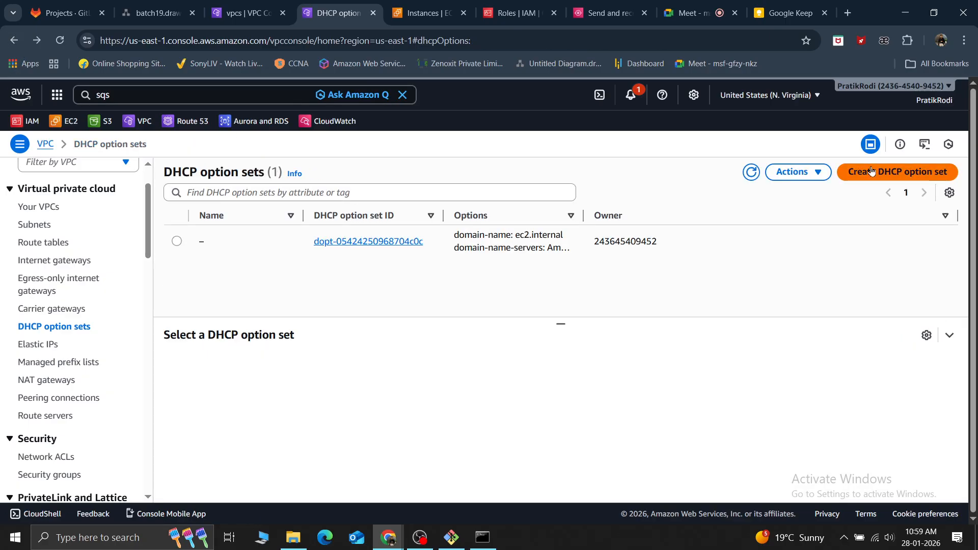
Start creating a DHCP option set and examine its domain name, domain name servers, NTP, NetBIOS and IPv6 lease time fields
click(858, 173)
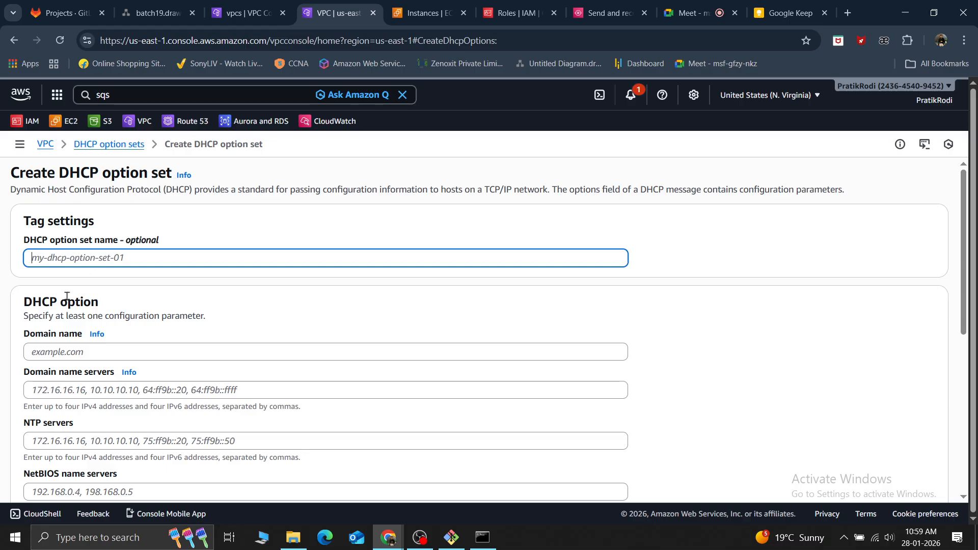
drag(108, 306, 3, 302)
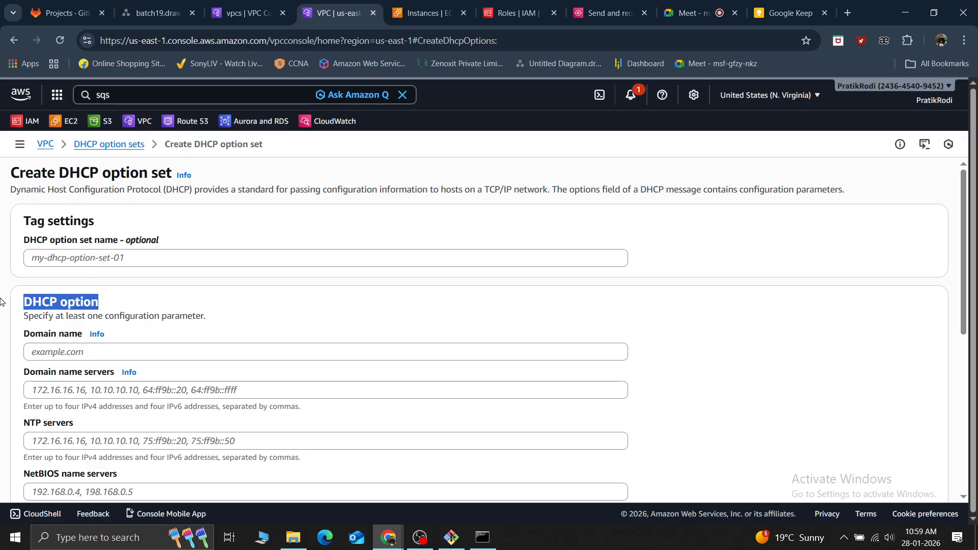
click(94, 352)
scroll(94, 352, down, 3)
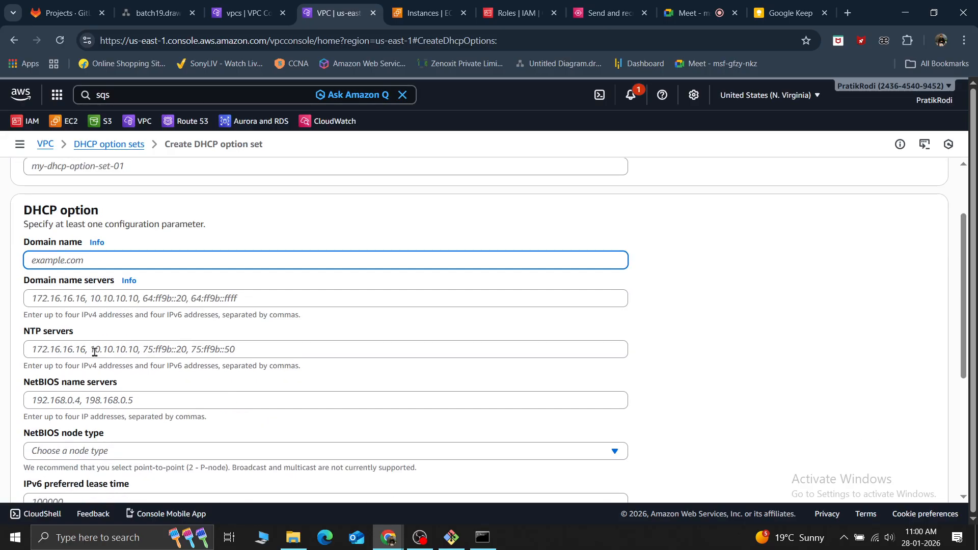
click(74, 267)
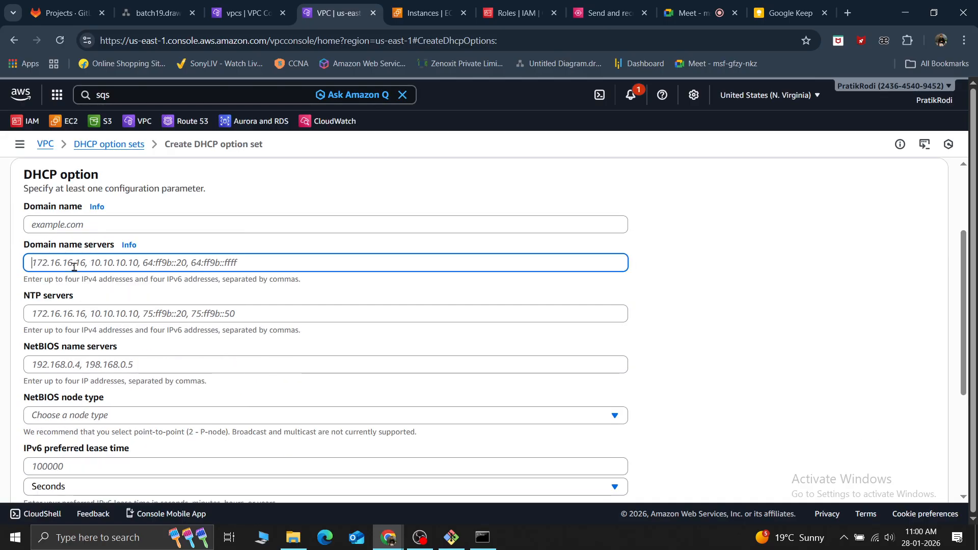
click(69, 308)
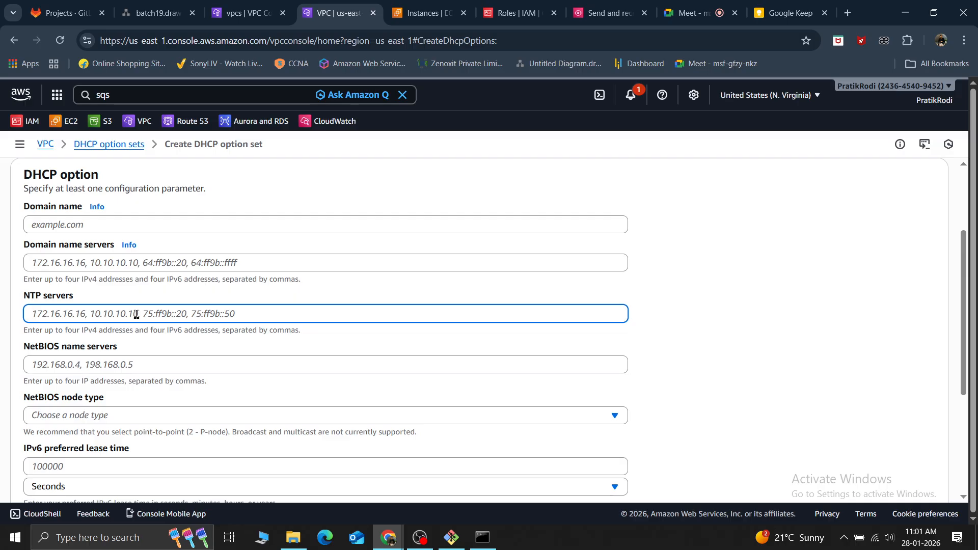
scroll(136, 314, down, 1)
click(44, 297)
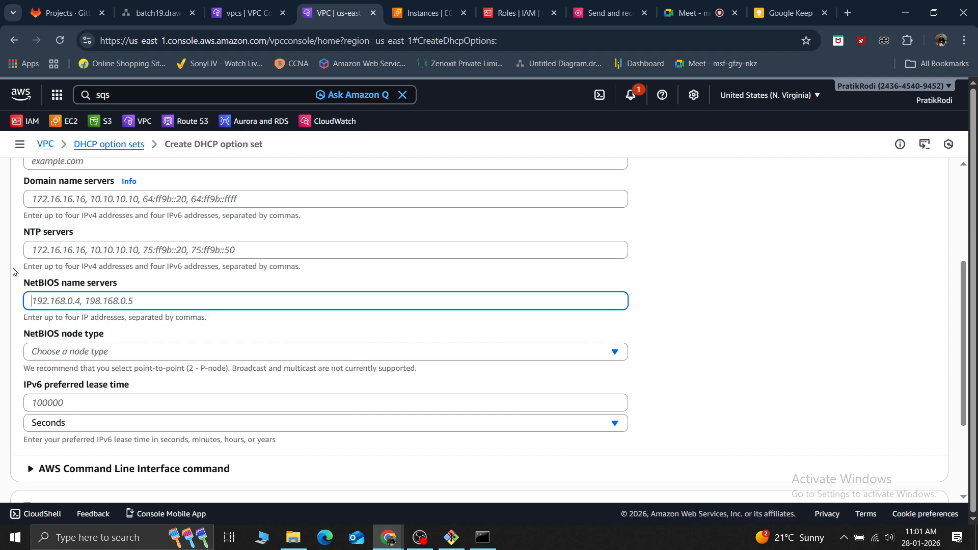
drag(16, 270, 59, 442)
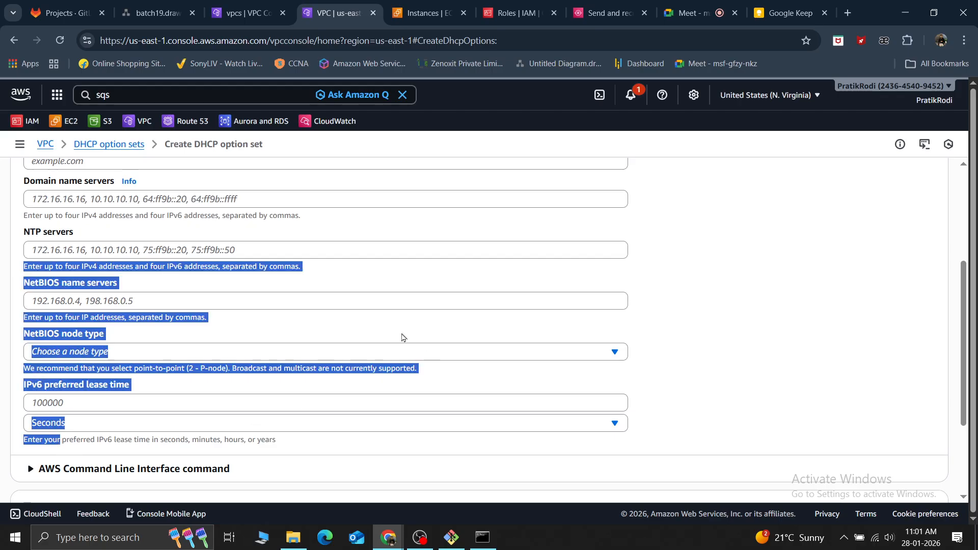
scroll(402, 338, up, 4)
click(49, 351)
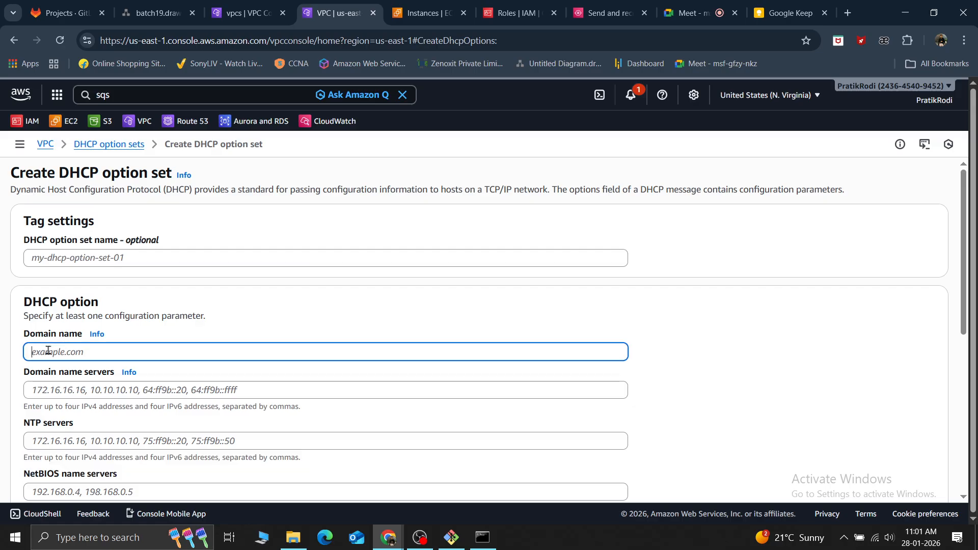
Name the new DHCP option set my-dhcp and set its domain name to xyz.com
click(115, 259)
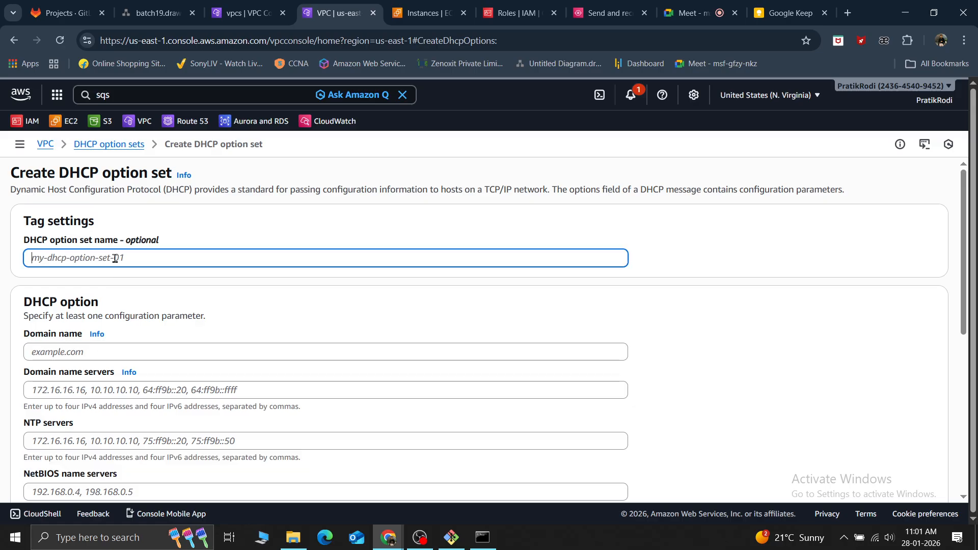
text(my)
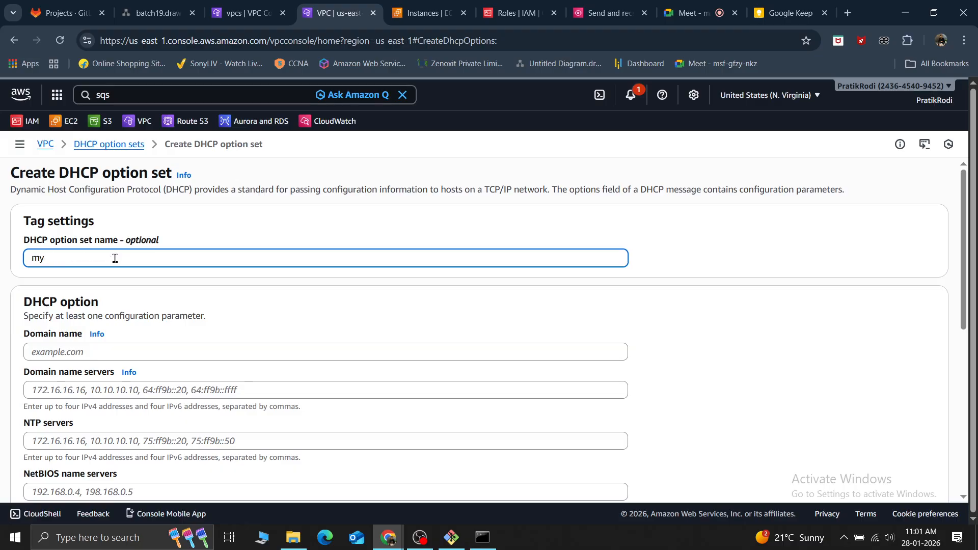
text(-dhcp)
click(208, 346)
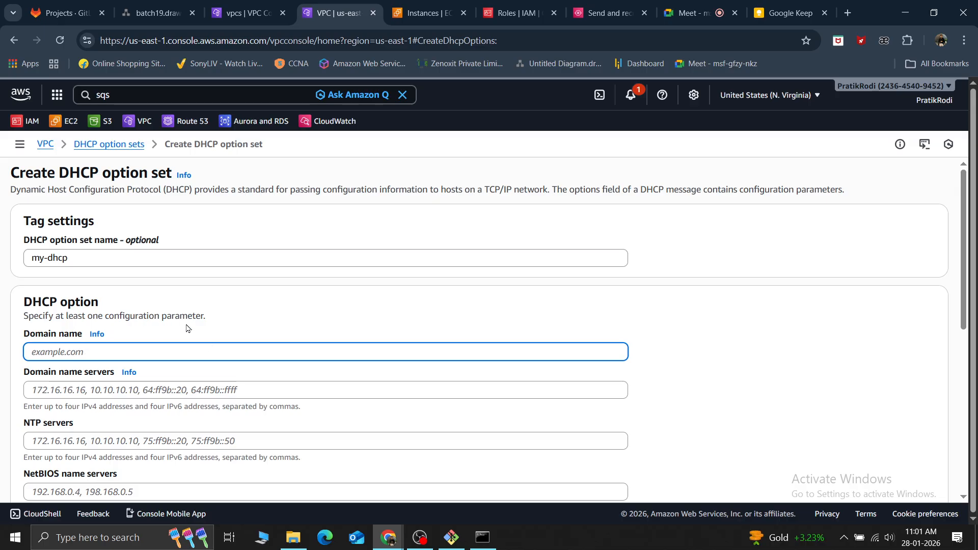
text(xyz.com)
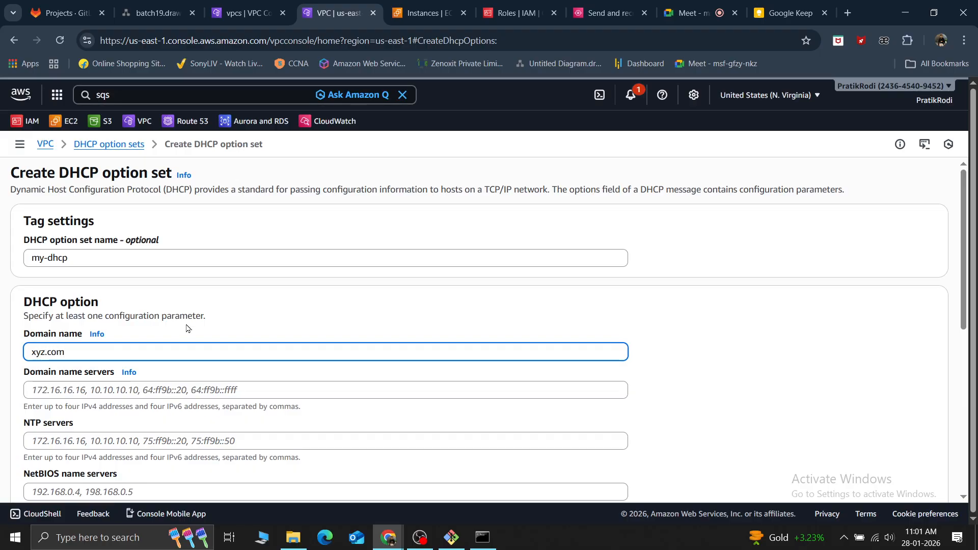
Enter 10.0.2.0/16 as the domain name servers value of the my-dhcp option set
scroll(187, 328, down, 1)
click(64, 331)
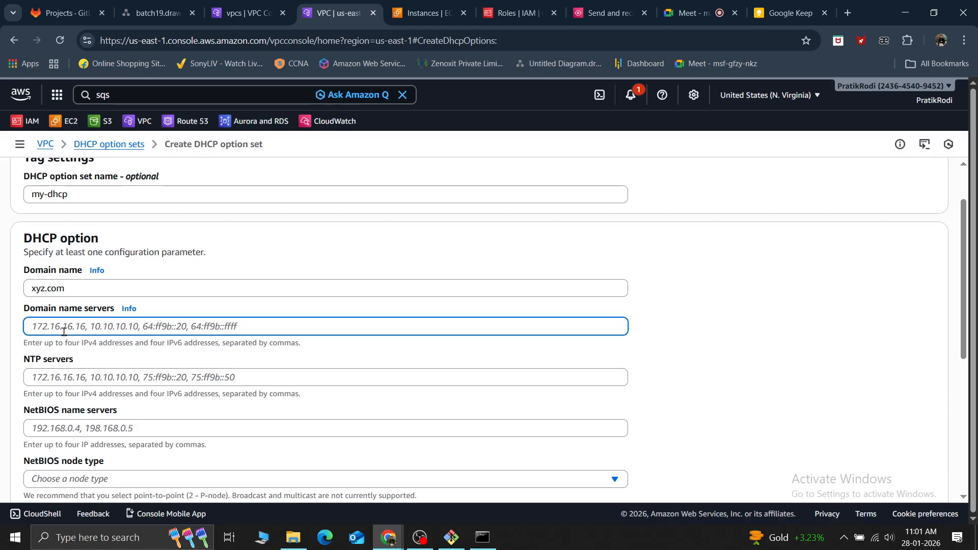
text(10.0.0.0)
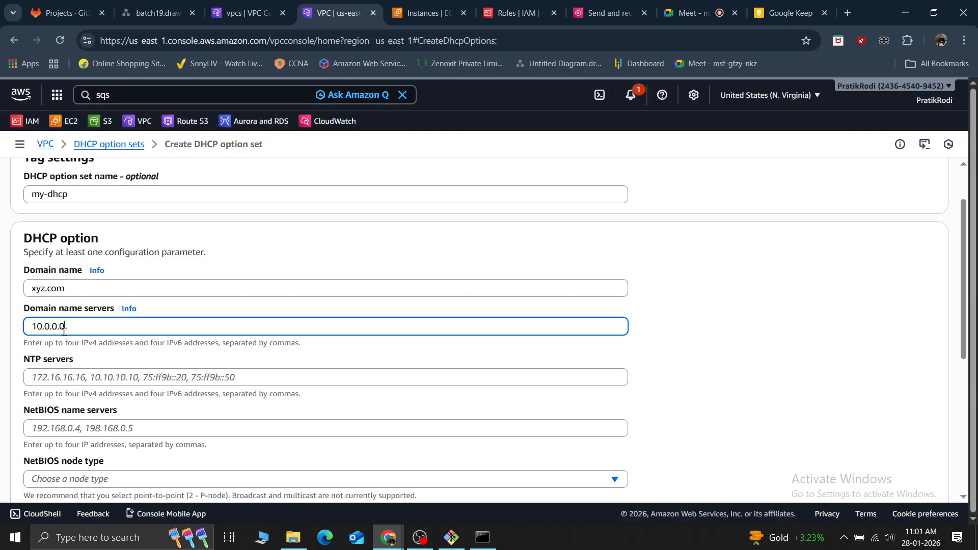
text(/16)
text(2)
text(.)
click(203, 306)
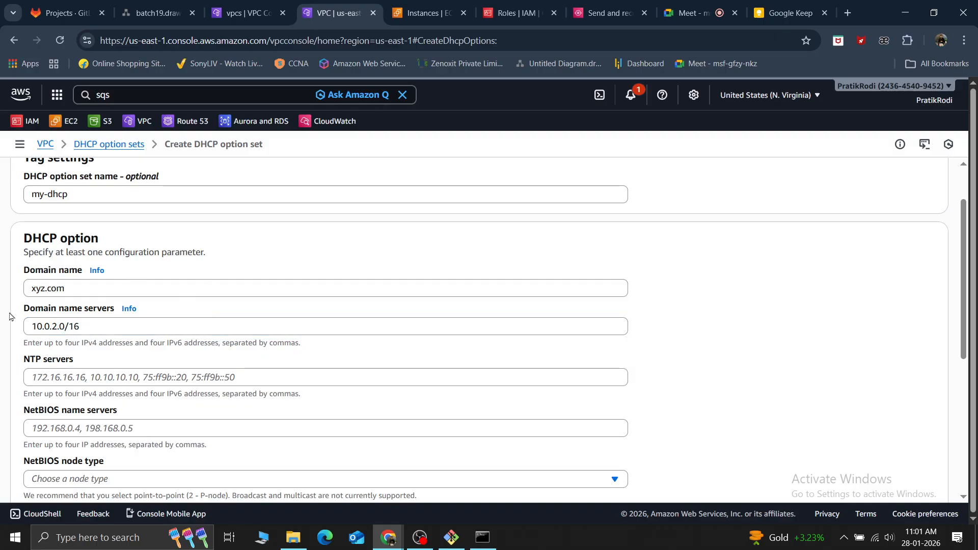
Review the remaining NetBIOS, lease time, AWS Command Line Interface command and tag sections of the option set form
scroll(131, 357, down, 3)
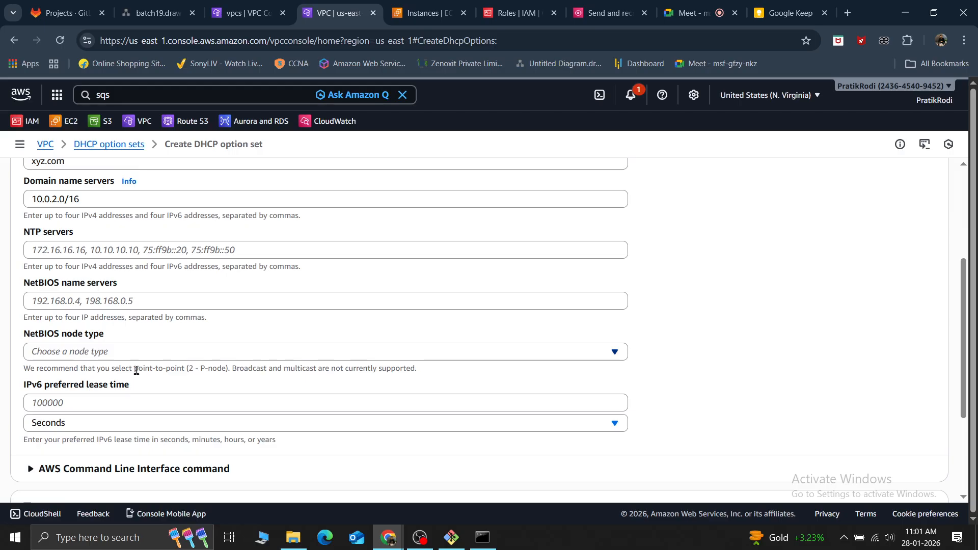
scroll(136, 370, down, 3)
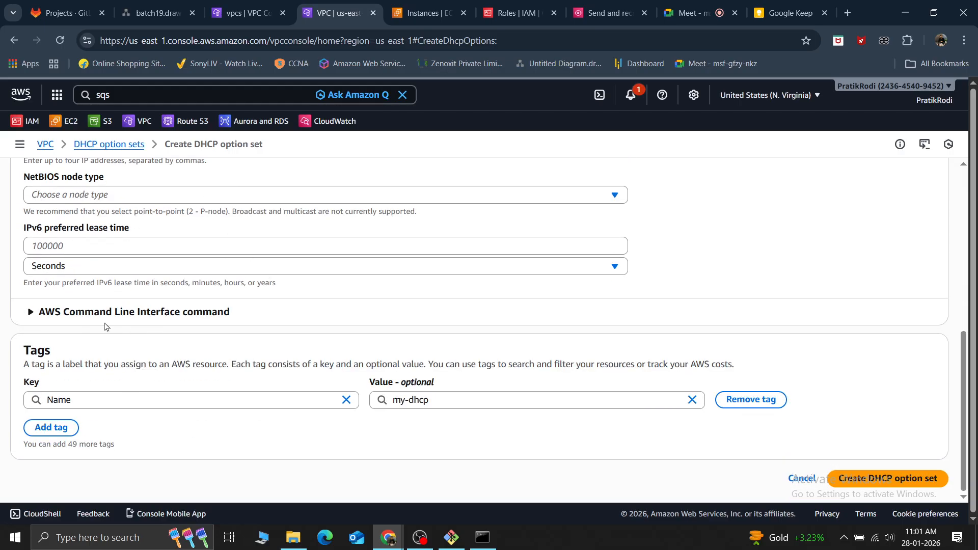
click(32, 312)
double_click(33, 313)
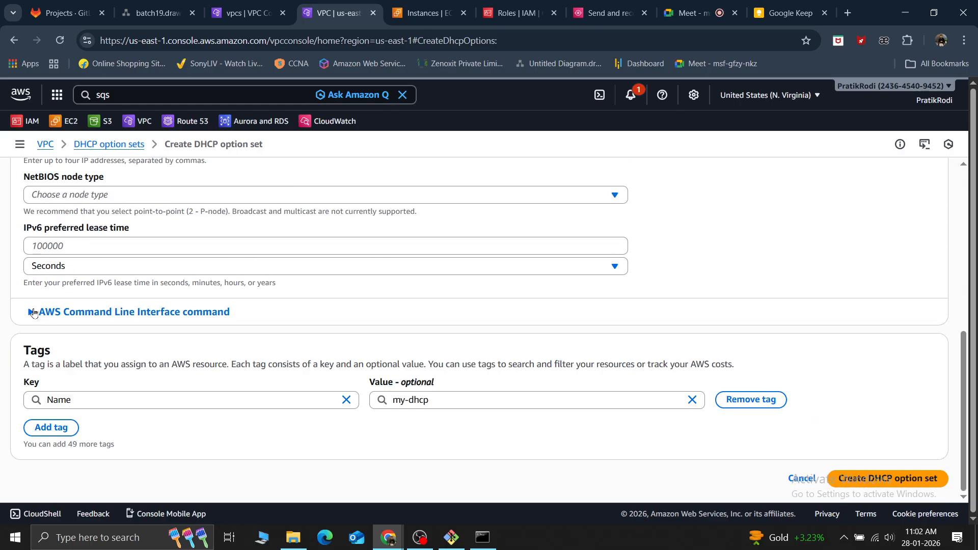
click(31, 317)
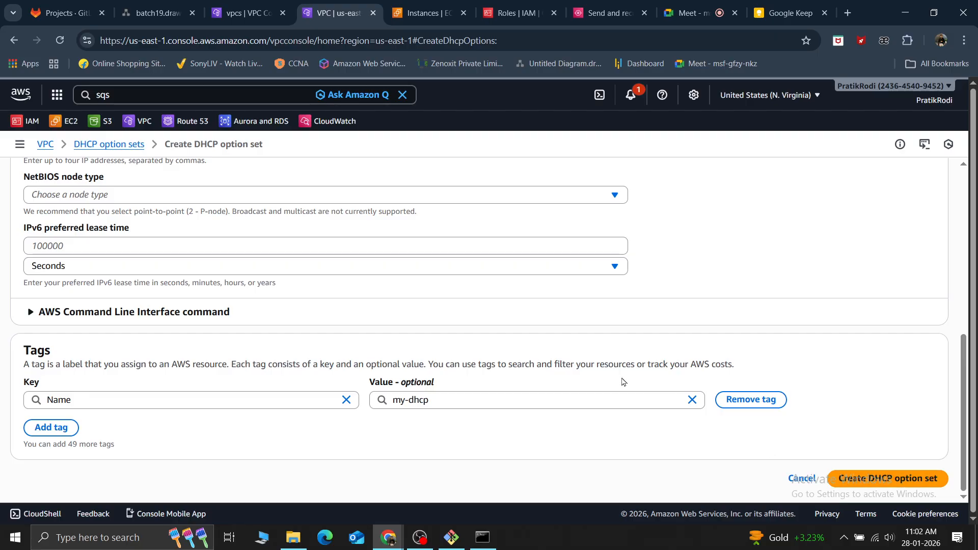
Correct the domain name servers value to 10.0.2.0 and create the my-dhcp option set
scroll(343, 341, up, 8)
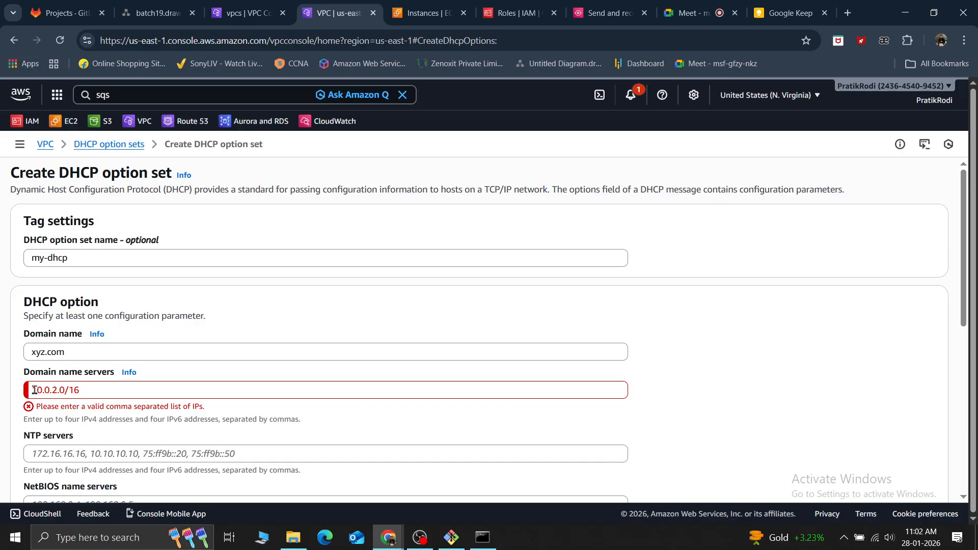
click(83, 392)
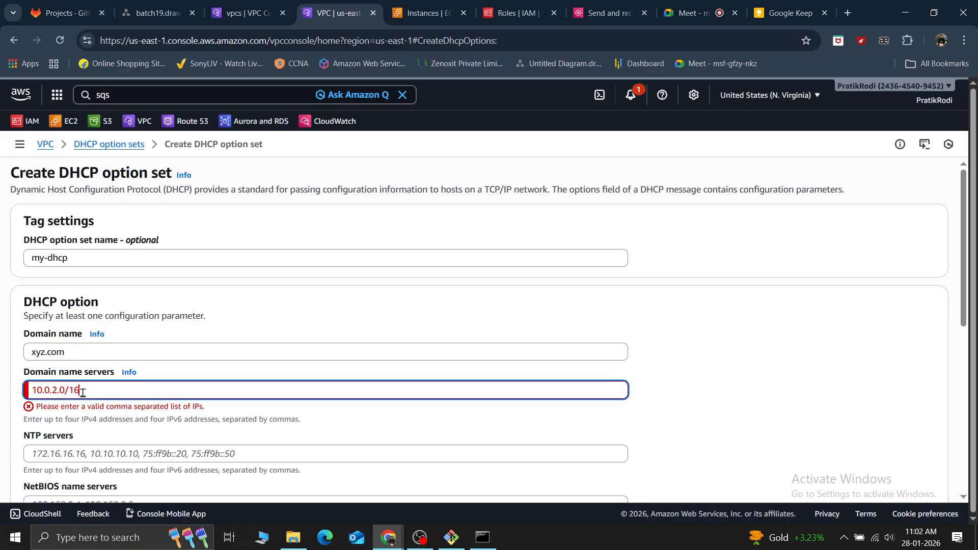
key(BackSpace)
key(BackSpace)
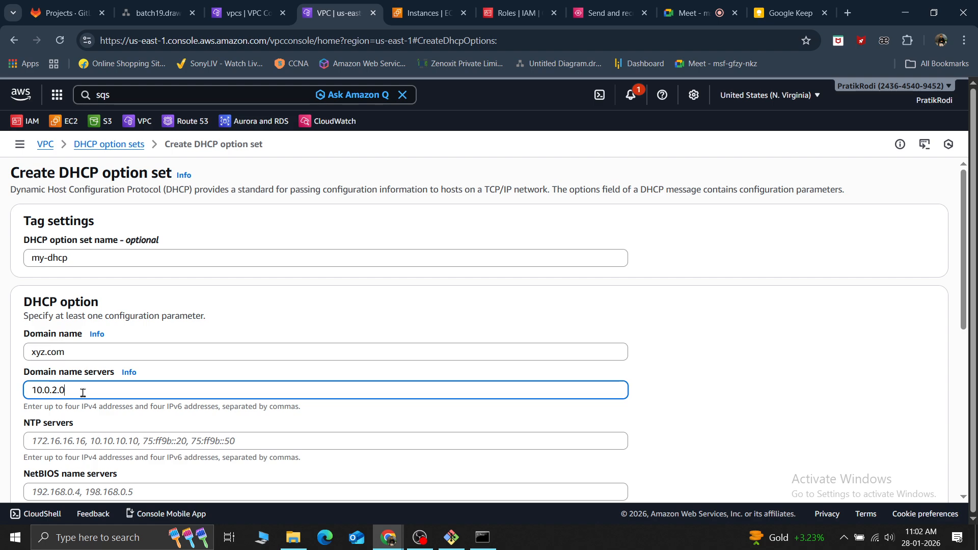
scroll(82, 393, down, 7)
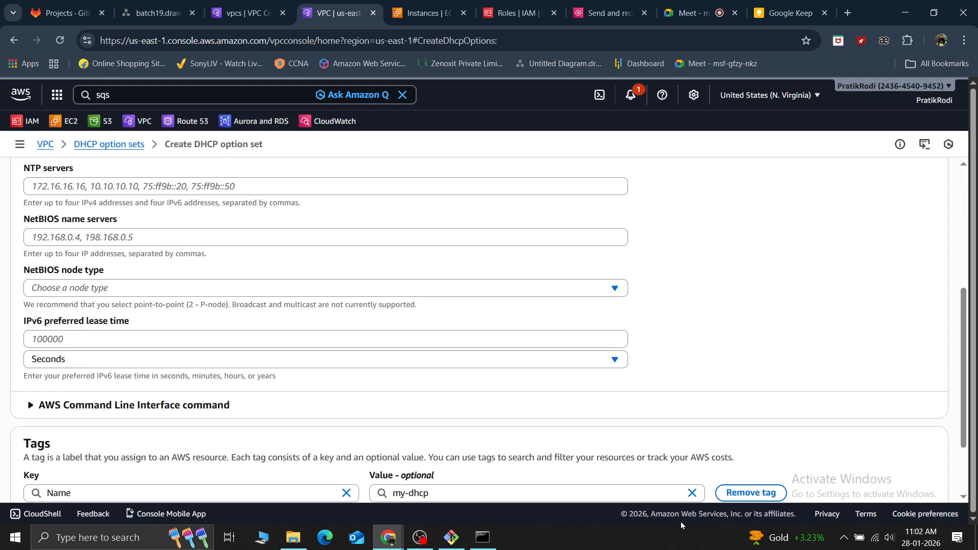
click(870, 480)
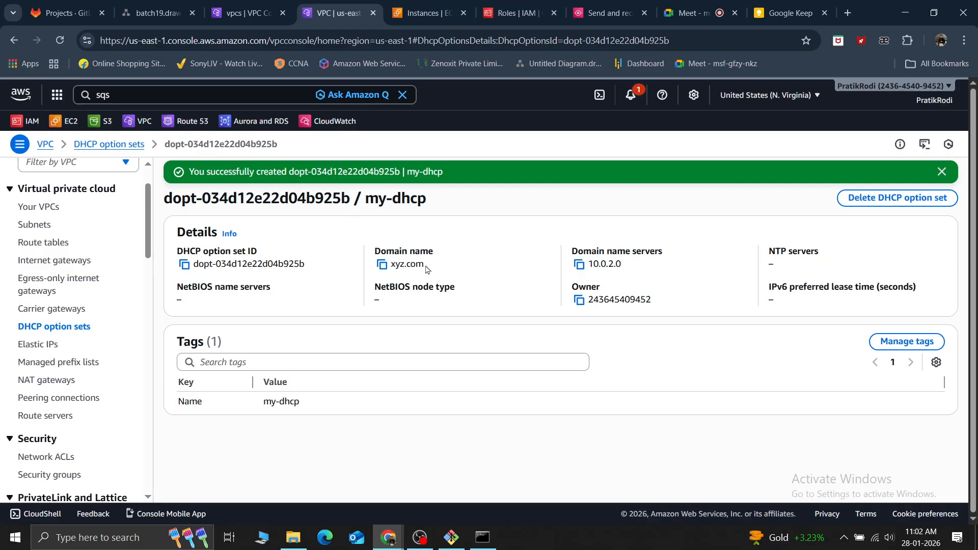
Compare the domain name of my-dhcp with the domain name and DNS servers of the ec2.internal option set, ending on the option sets list
drag(425, 266, 354, 257)
click(501, 431)
click(71, 327)
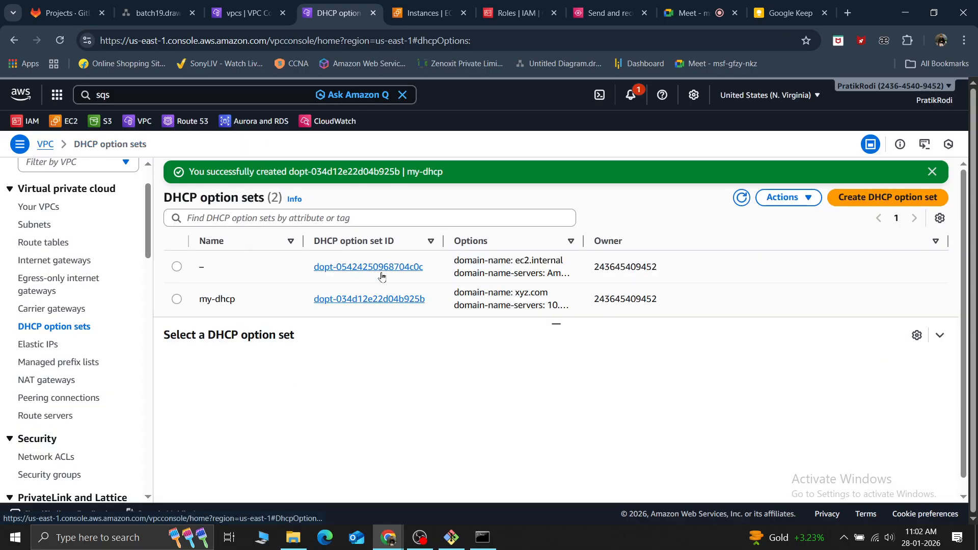
drag(564, 264, 514, 264)
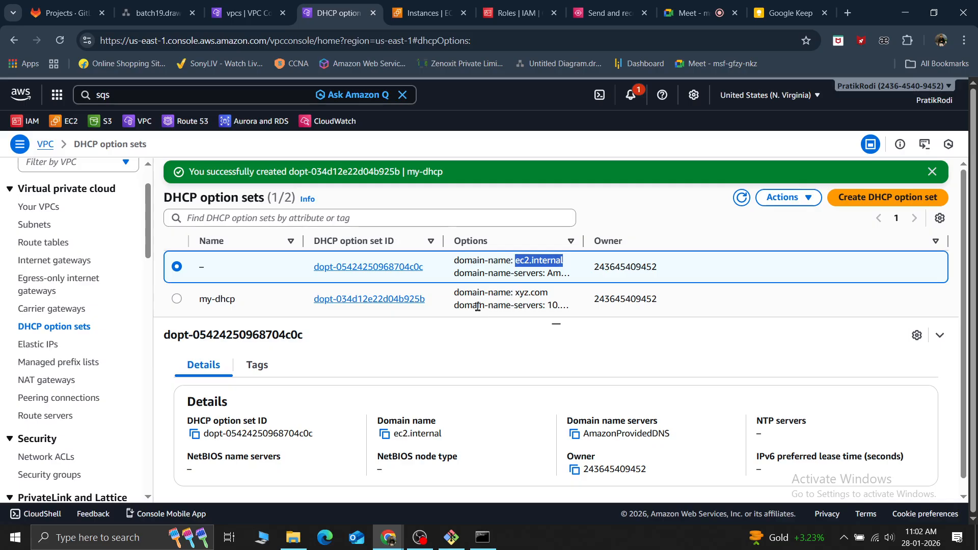
click(339, 268)
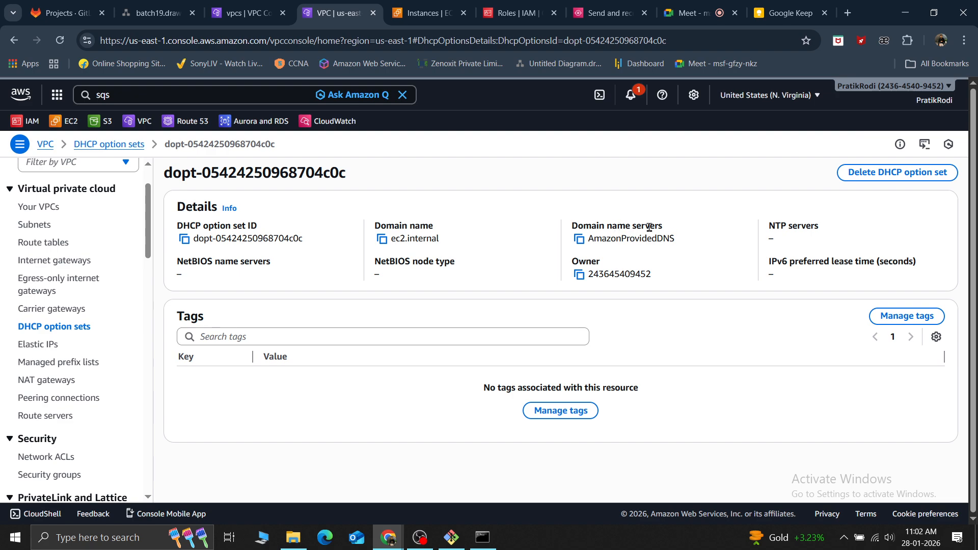
drag(679, 239, 589, 238)
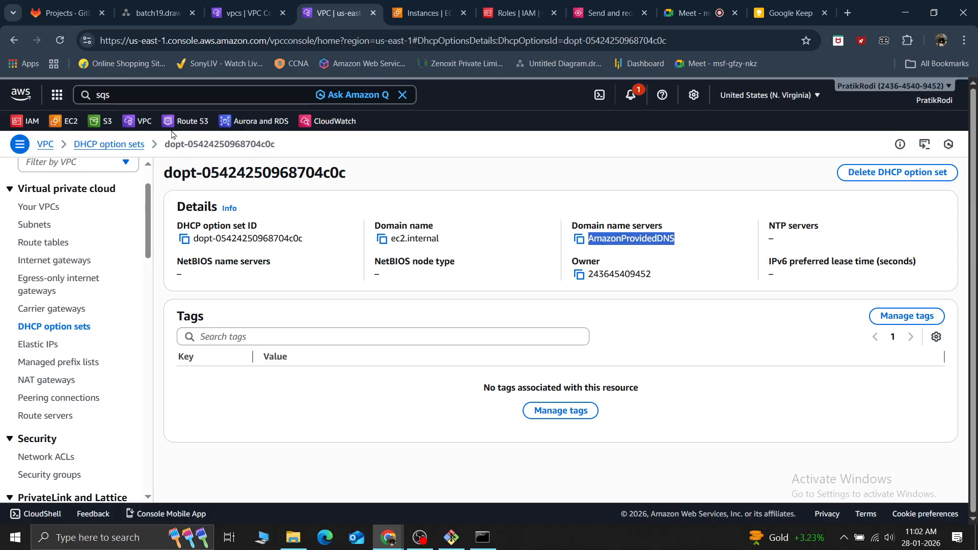
click(14, 39)
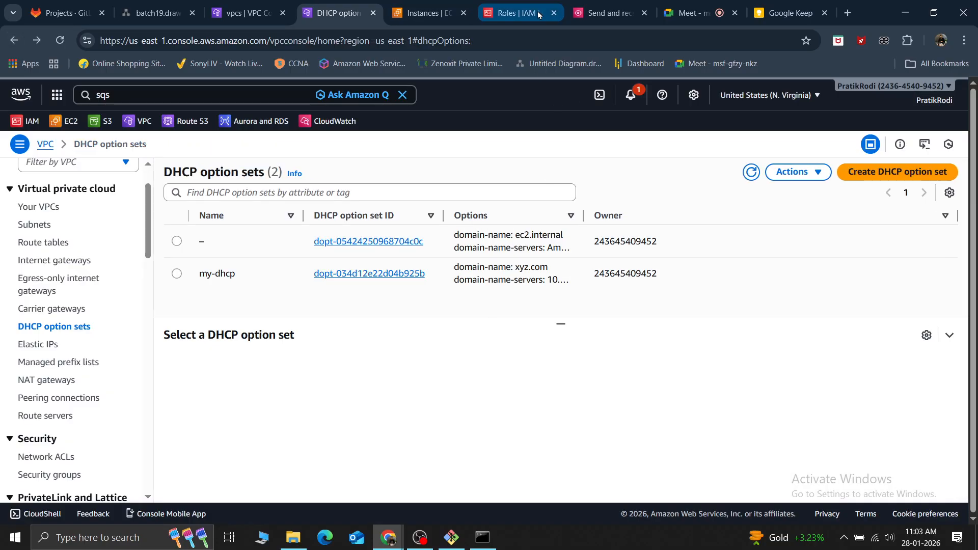
Select only the windows instance in the EC2 instances list and open its RDP client connection options
click(422, 13)
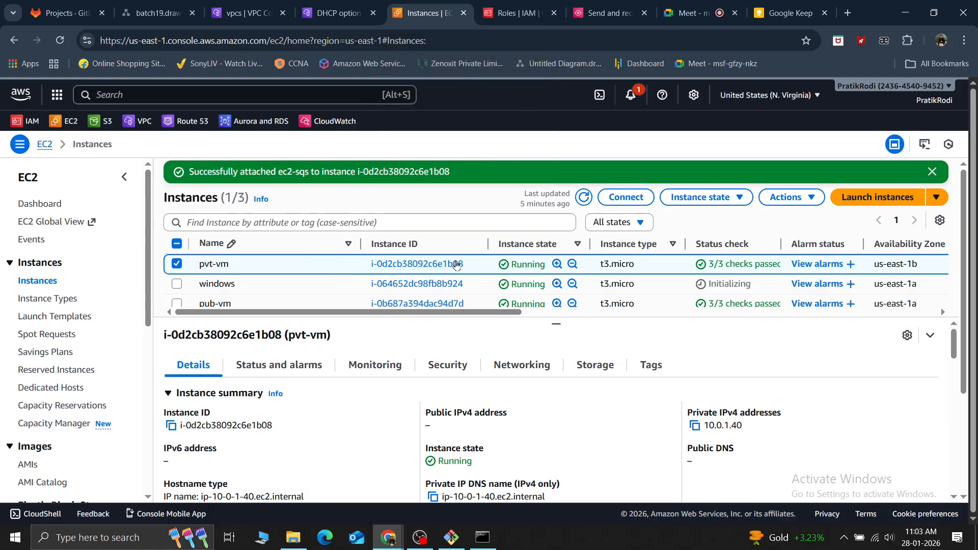
click(176, 264)
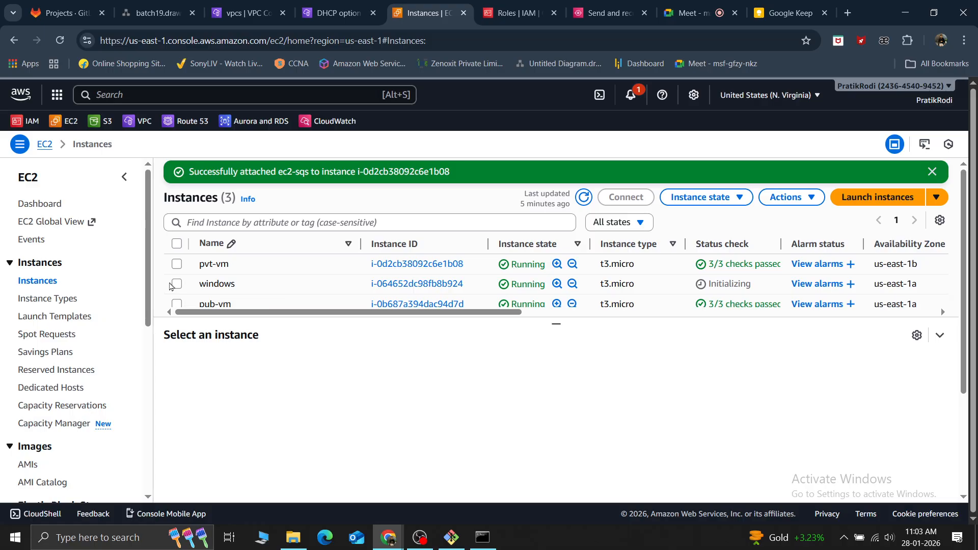
click(178, 285)
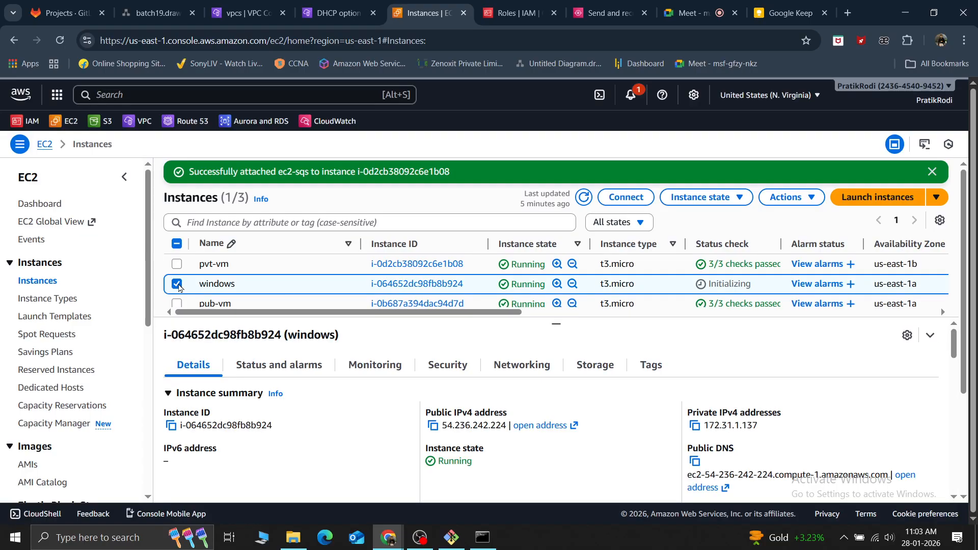
click(625, 198)
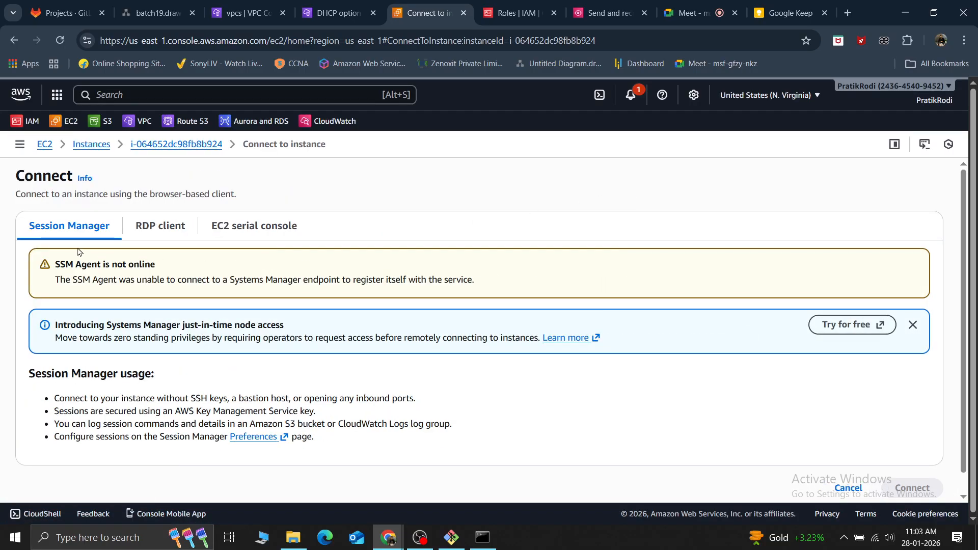
scroll(462, 325, down, 1)
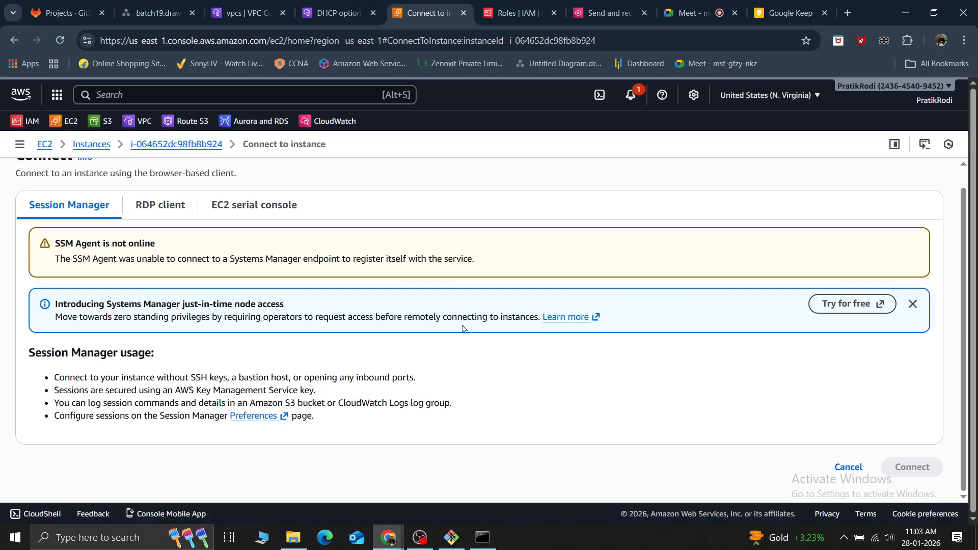
click(141, 207)
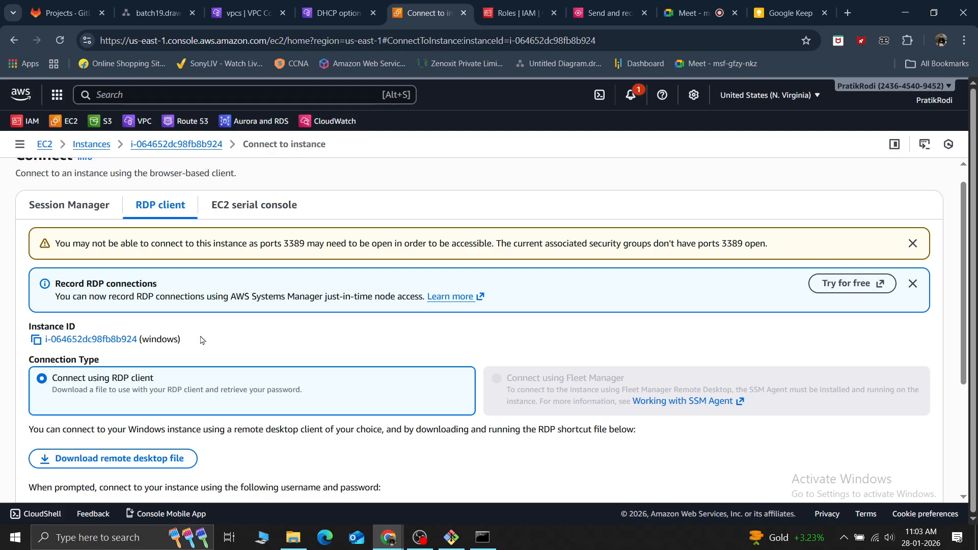
Download the remote desktop file for the windows instance and save it as windows.rdp in the Desktop folder
click(157, 460)
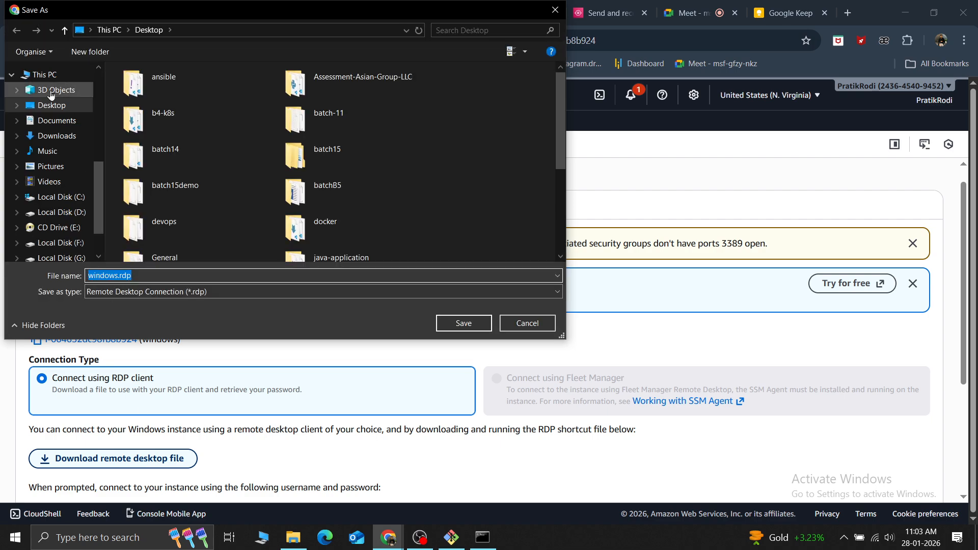
click(461, 323)
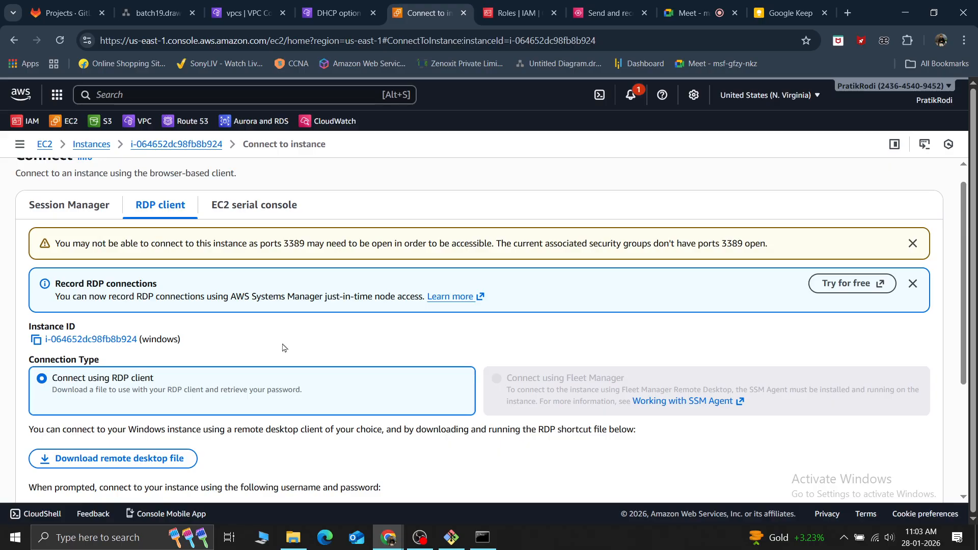
scroll(284, 348, down, 3)
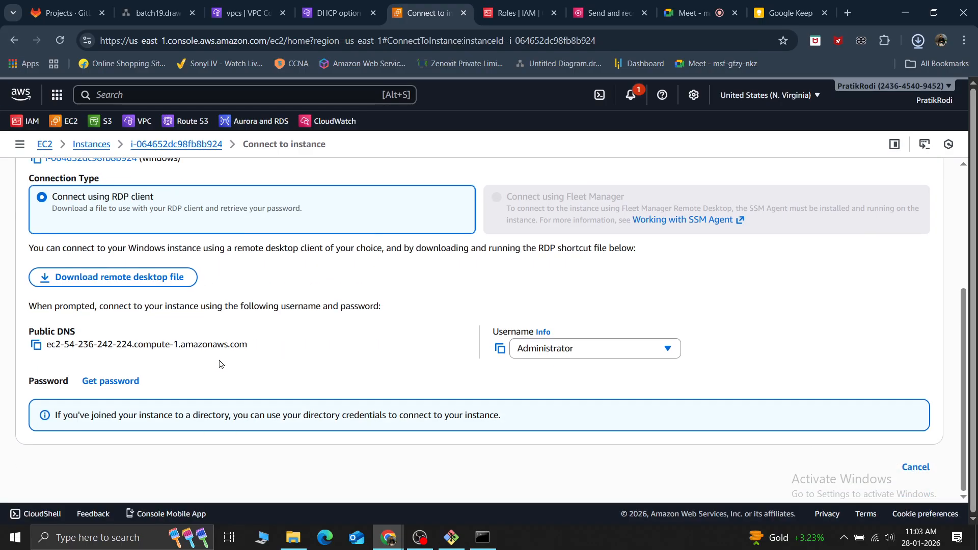
Open windows.rdp from the desktop and start the remote connection to the instance despite the unidentified publisher
mouse_move(285, 546)
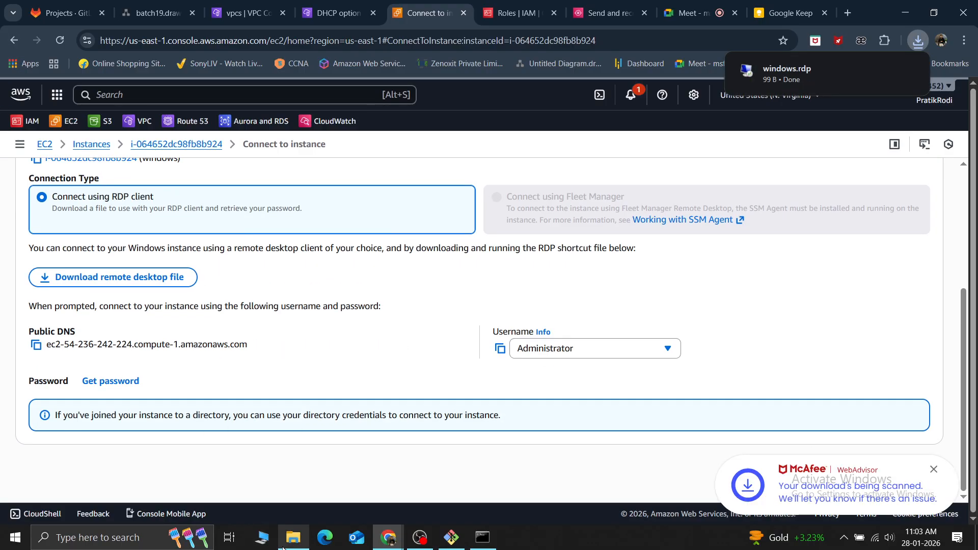
key(super+d)
click(319, 27)
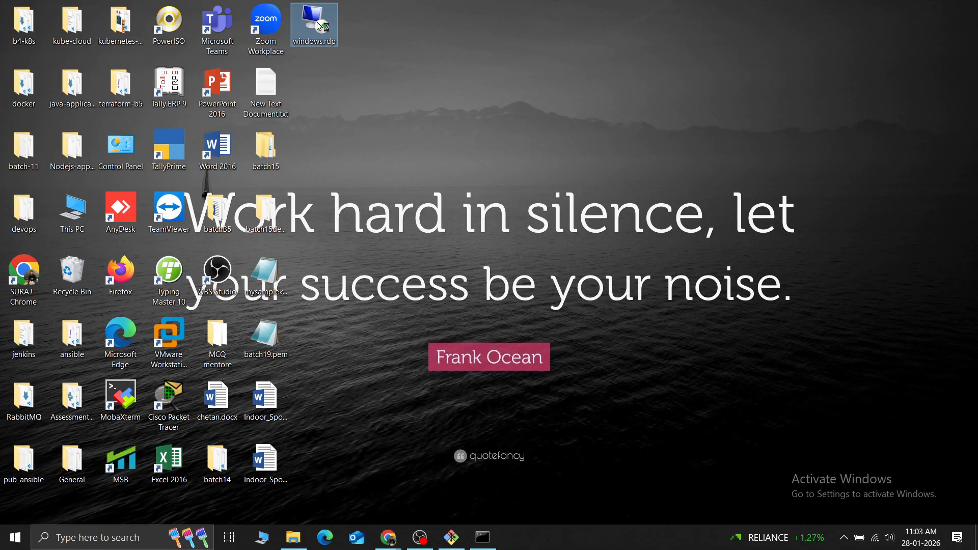
double_click(319, 27)
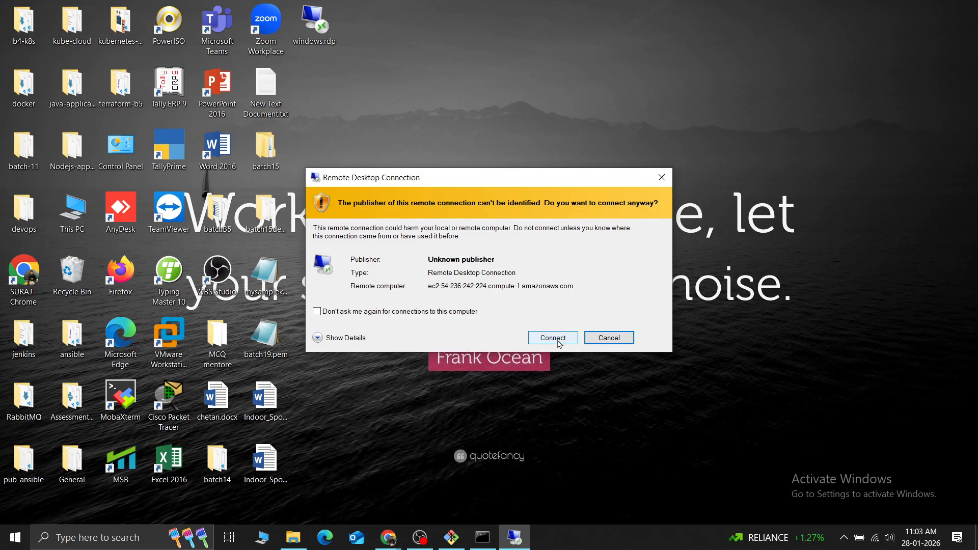
click(559, 338)
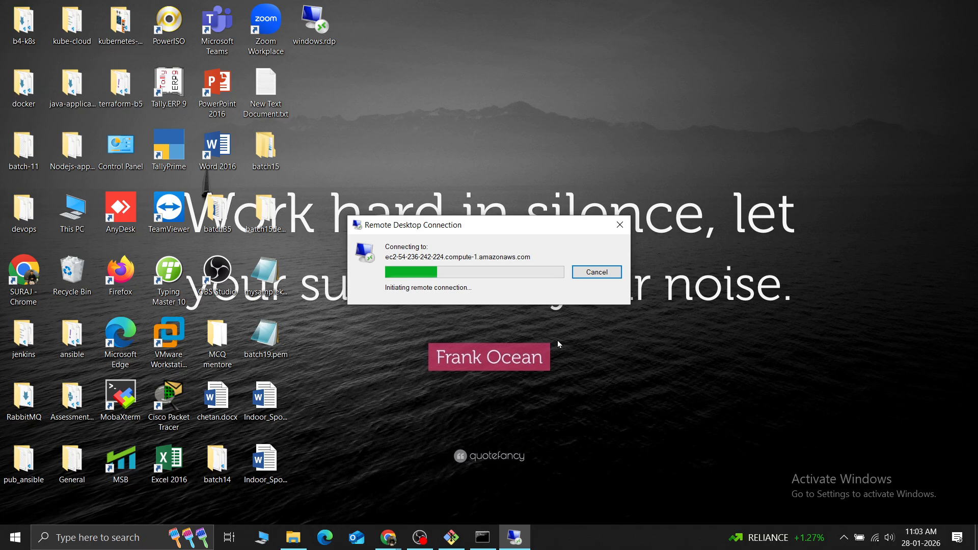
Open password retrieval for the windows instance, upload the id_rsa private key file and try to decrypt the administrator password
key(alt+Tab)
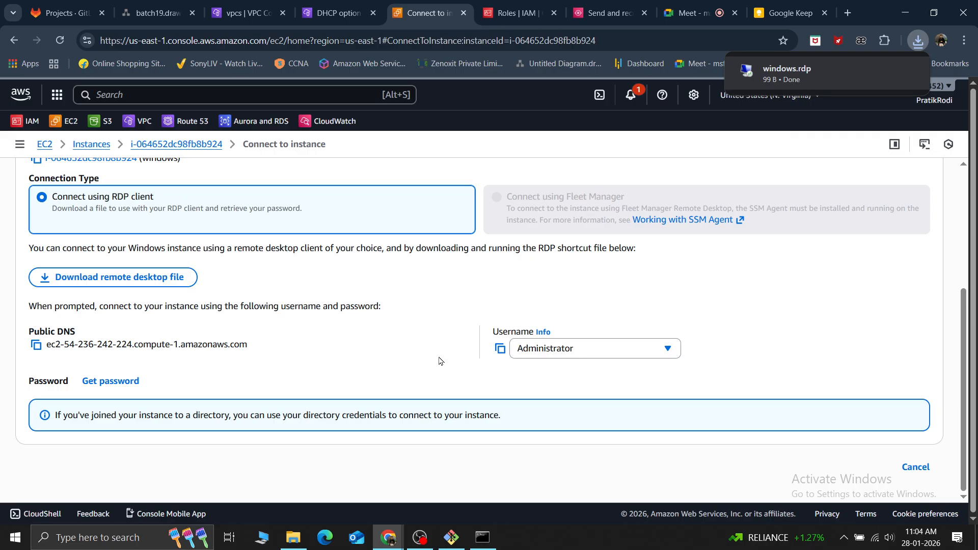
click(98, 385)
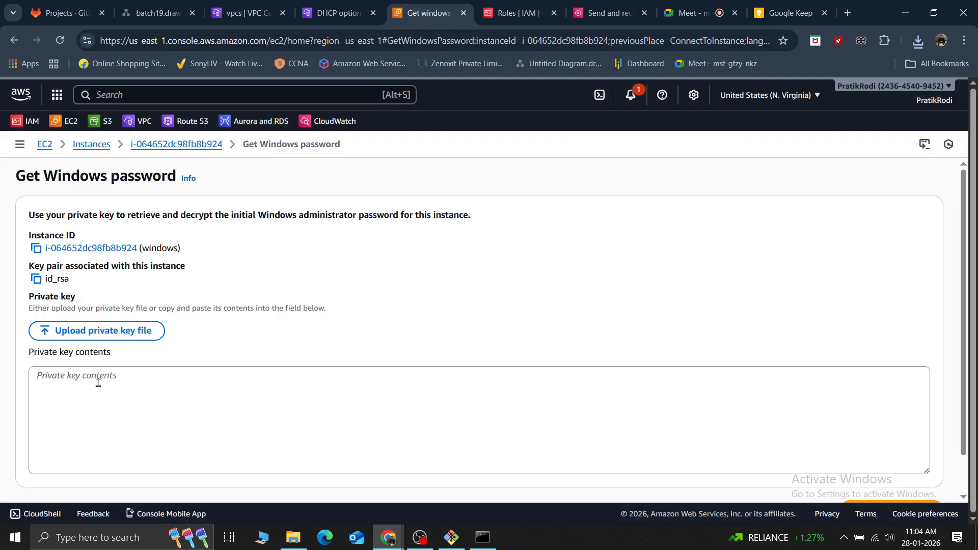
click(82, 389)
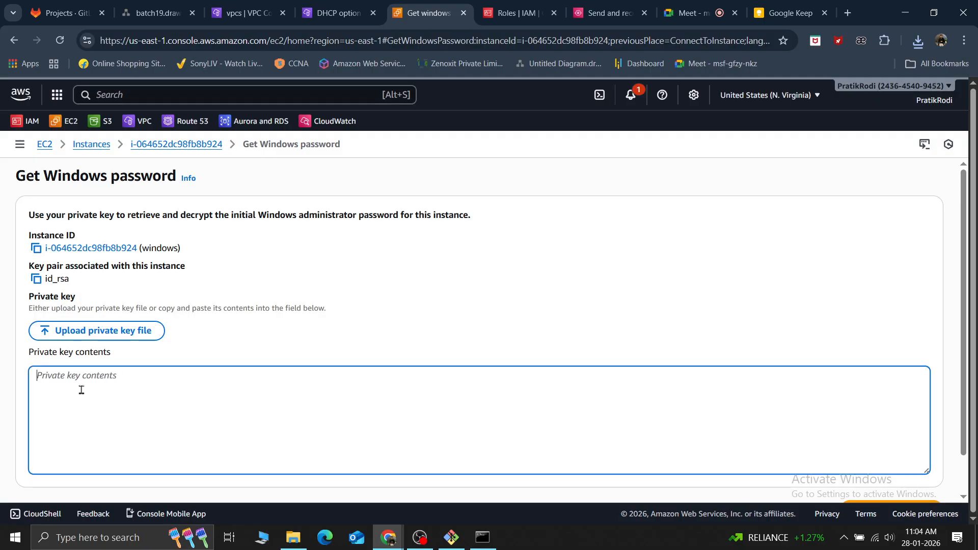
click(105, 331)
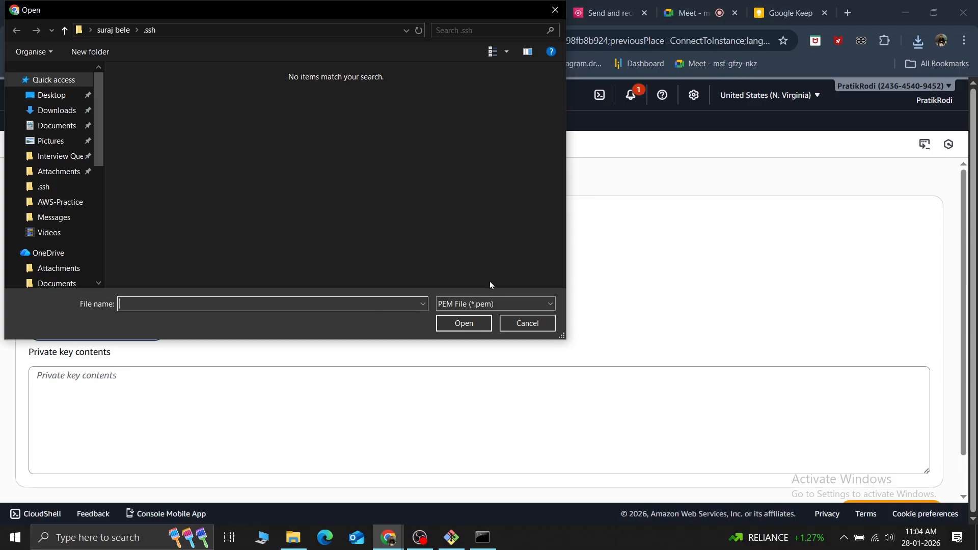
click(490, 304)
click(454, 326)
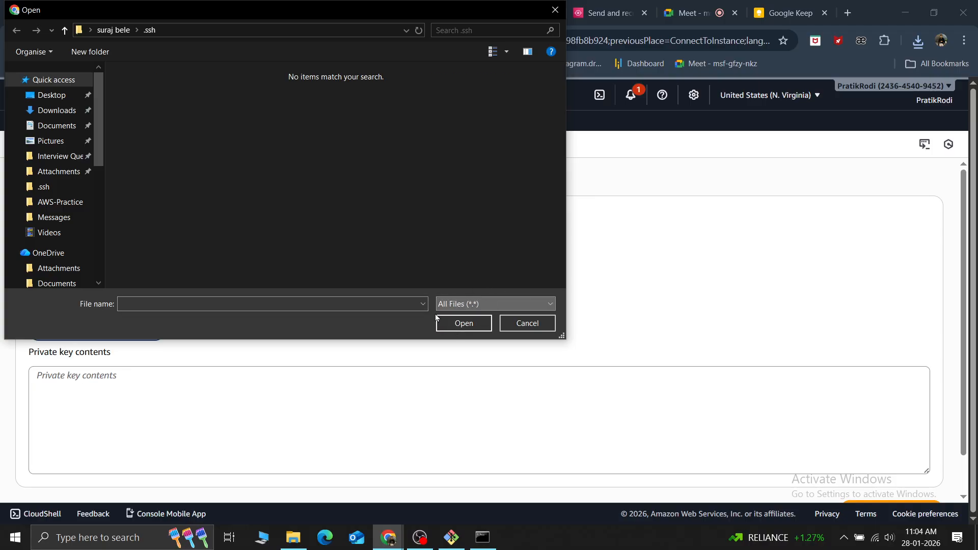
click(162, 89)
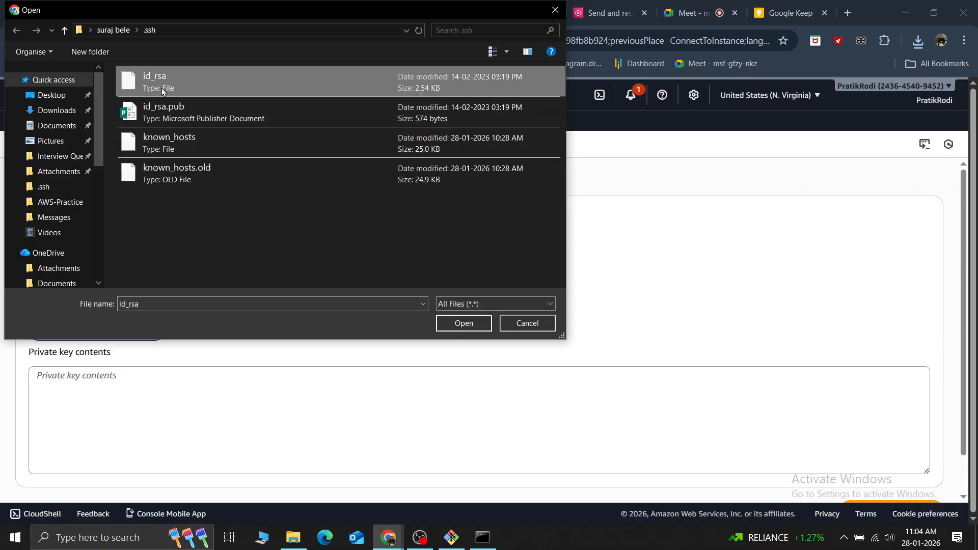
click(461, 323)
scroll(476, 342, down, 1)
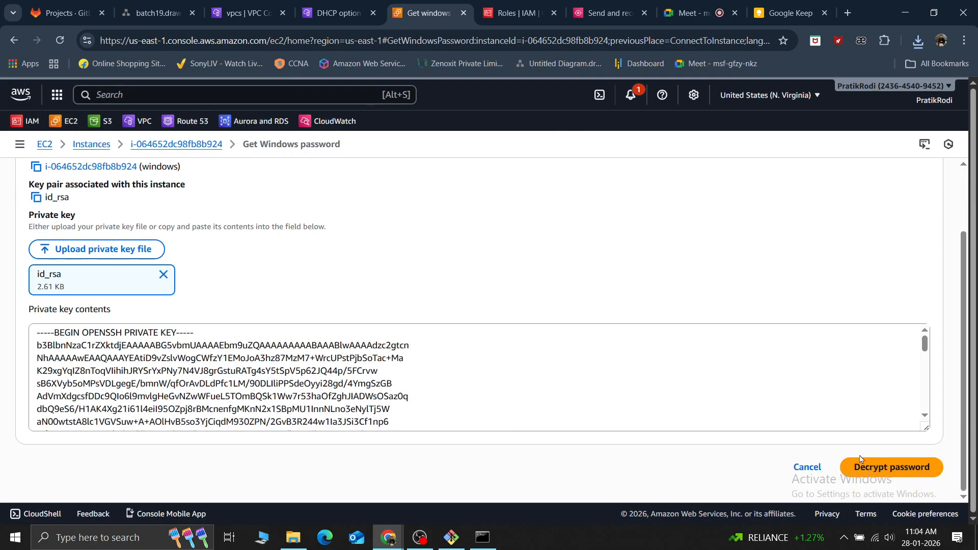
click(877, 466)
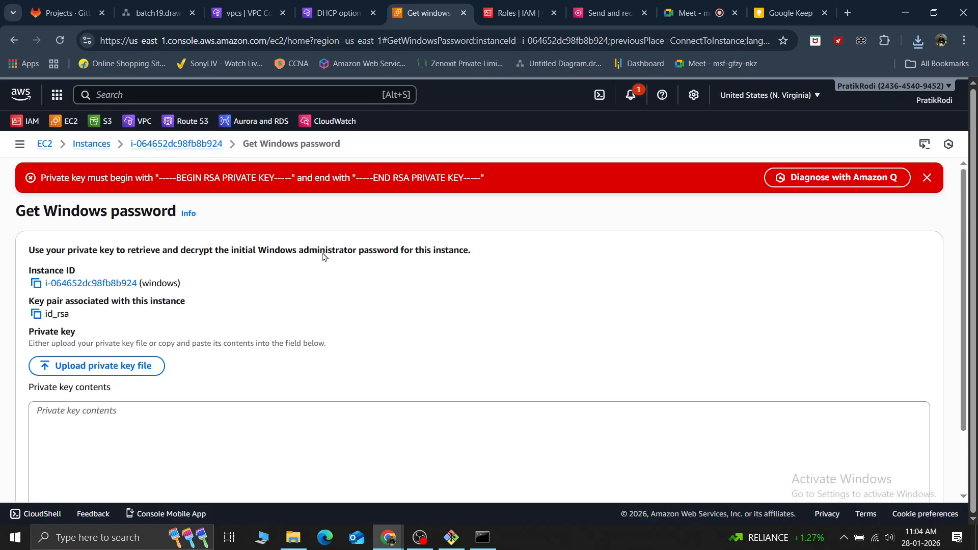
click(928, 177)
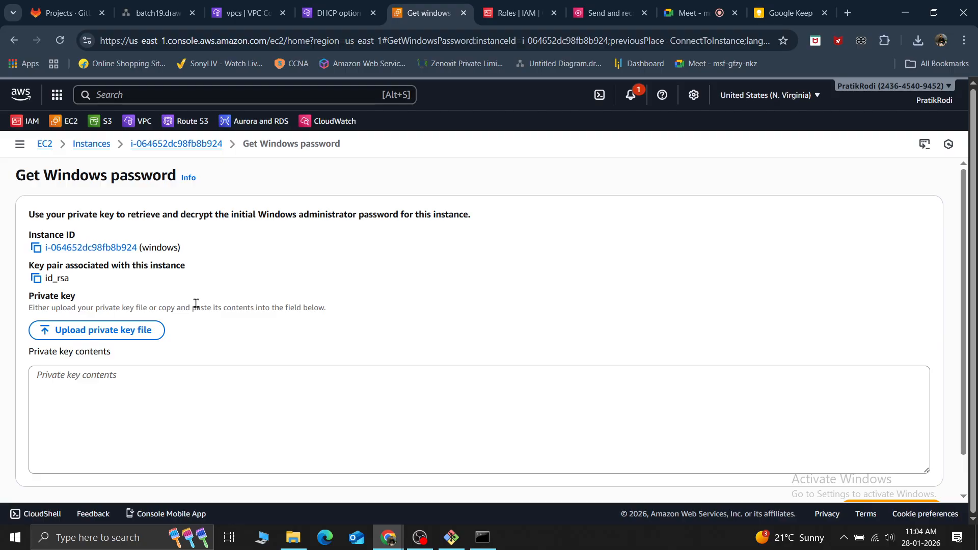
Bring up the DHCP option sets page and close the old Command Prompt window containing the earlier ipconfig output
key(alt+Tab)
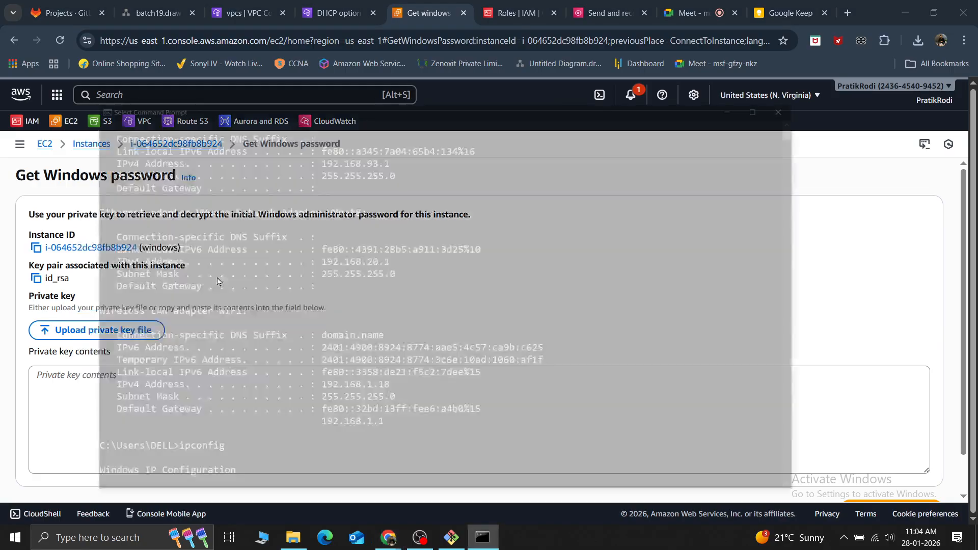
key(alt+Tab)
key(alt+Tab)
key(Tab)
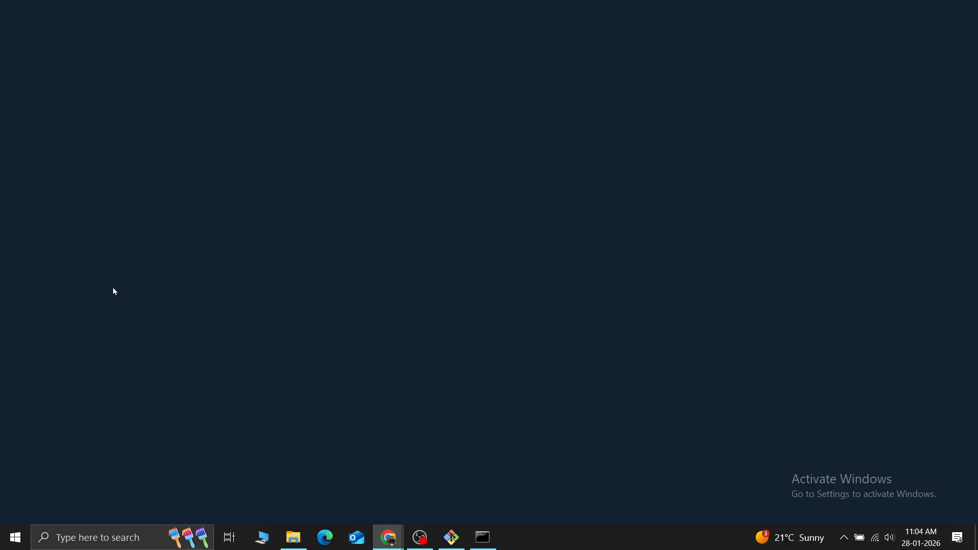
key(alt+Tab)
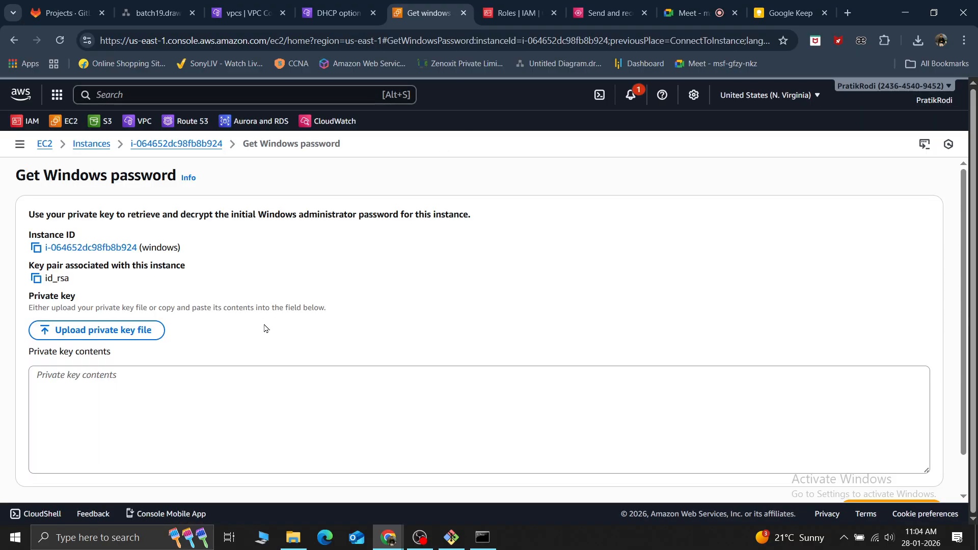
click(317, 4)
key(alt+Tab)
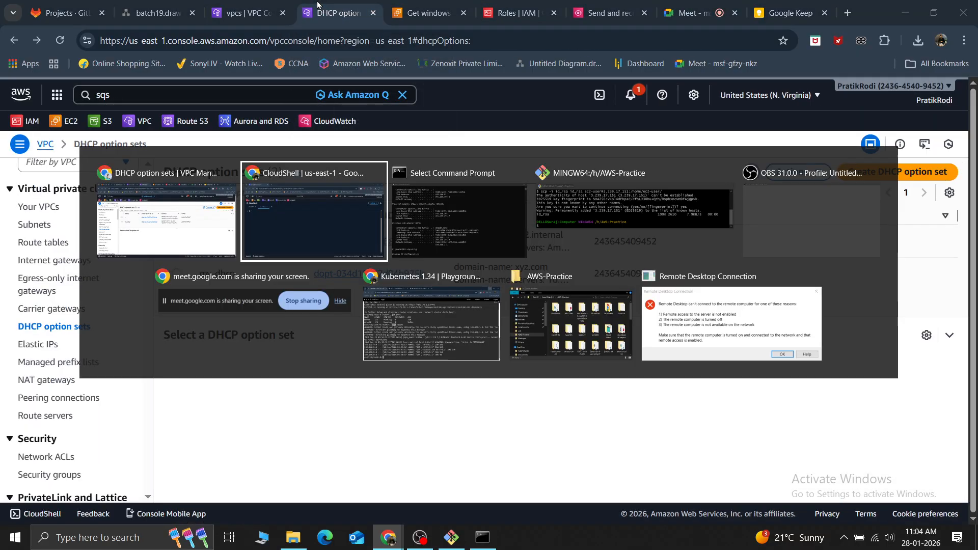
key(alt+Tab)
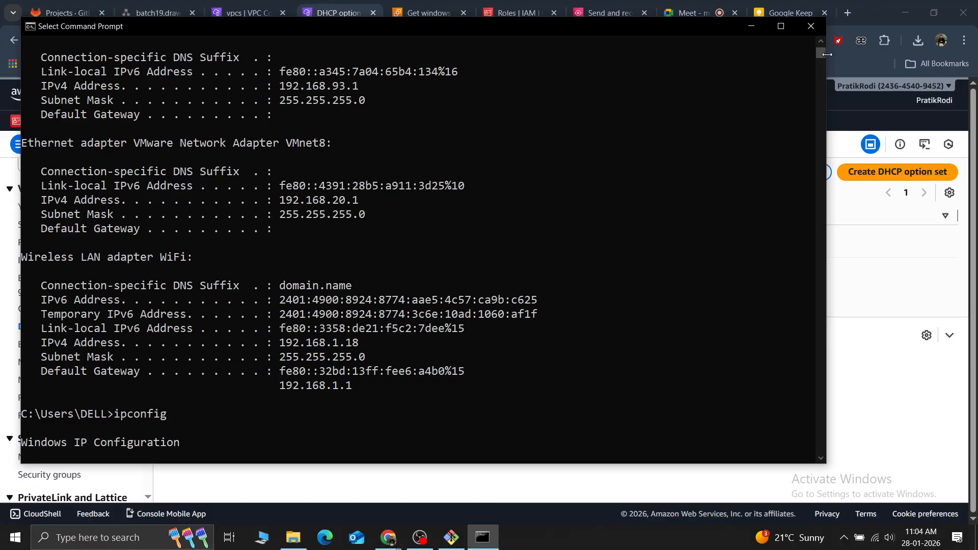
click(812, 26)
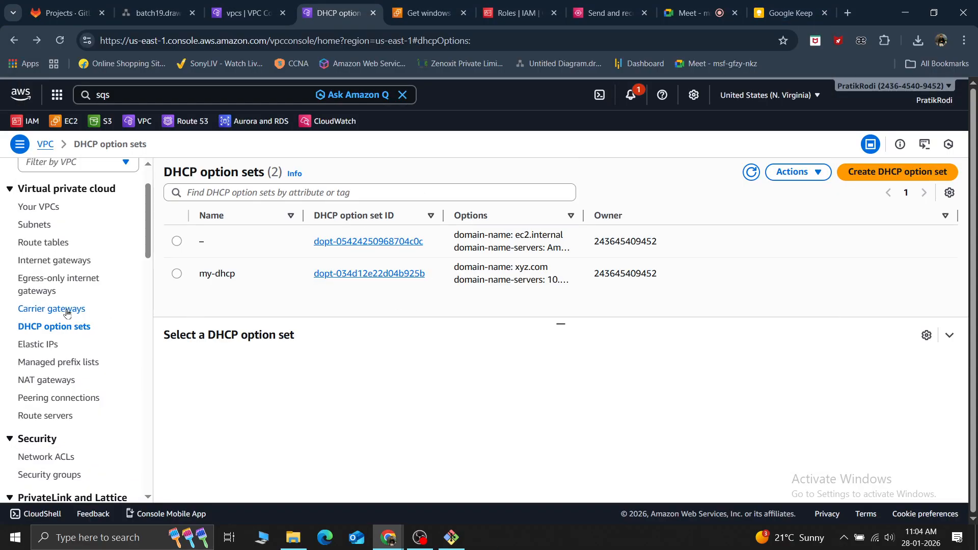
Search Windows for cmd and open a new Command Prompt
scroll(64, 305, up, 1)
scroll(64, 302, up, 1)
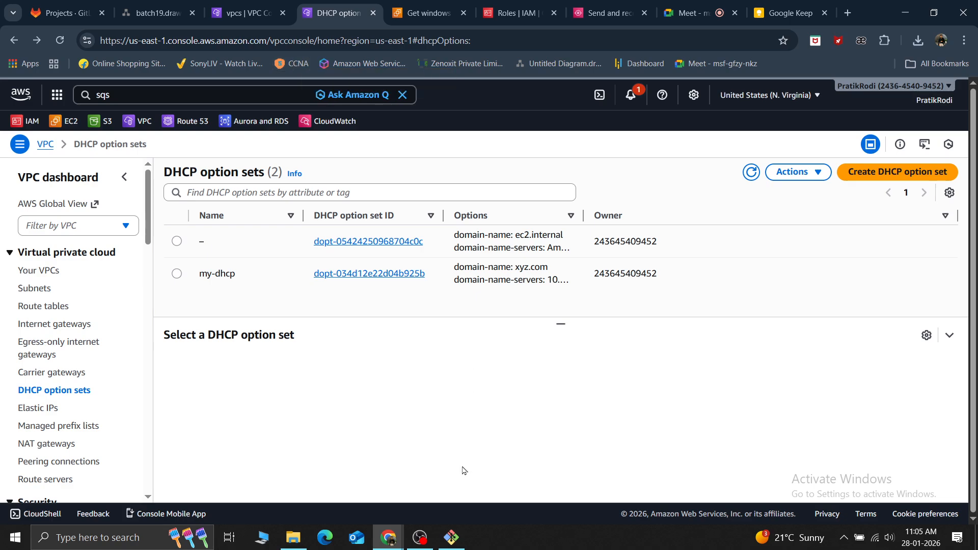
click(74, 543)
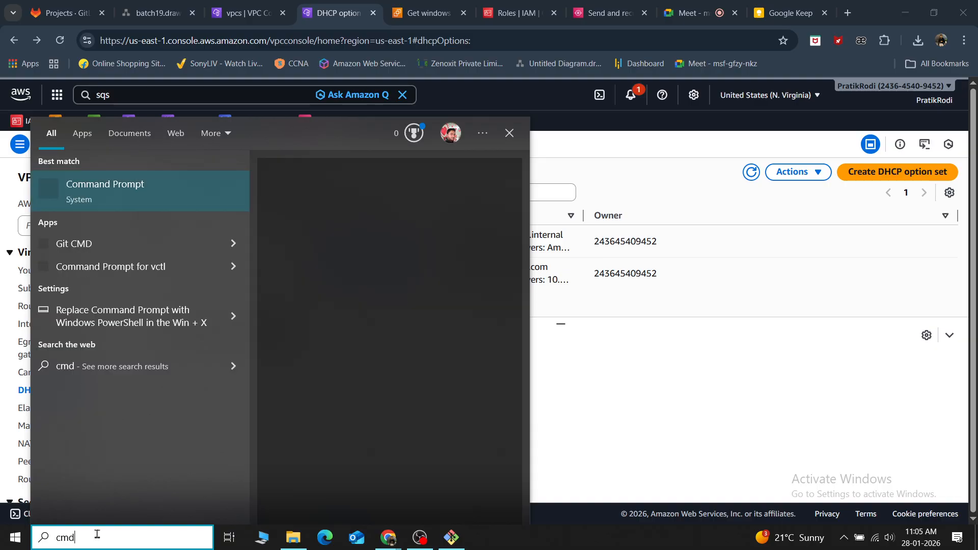
key(Return)
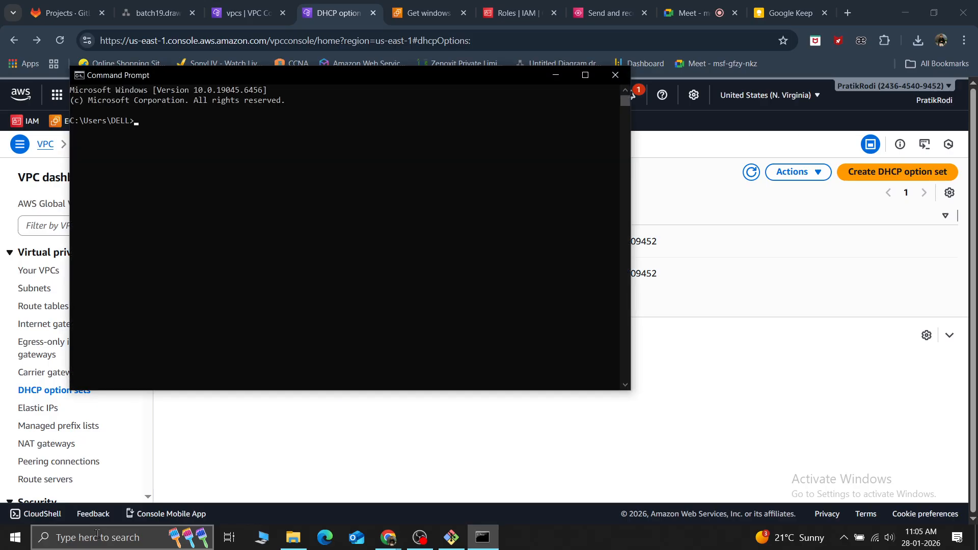
Run ipconfig /all and examine the DHCP Server entry of the WiFi adapter
text(ipconfig all)
key(Return)
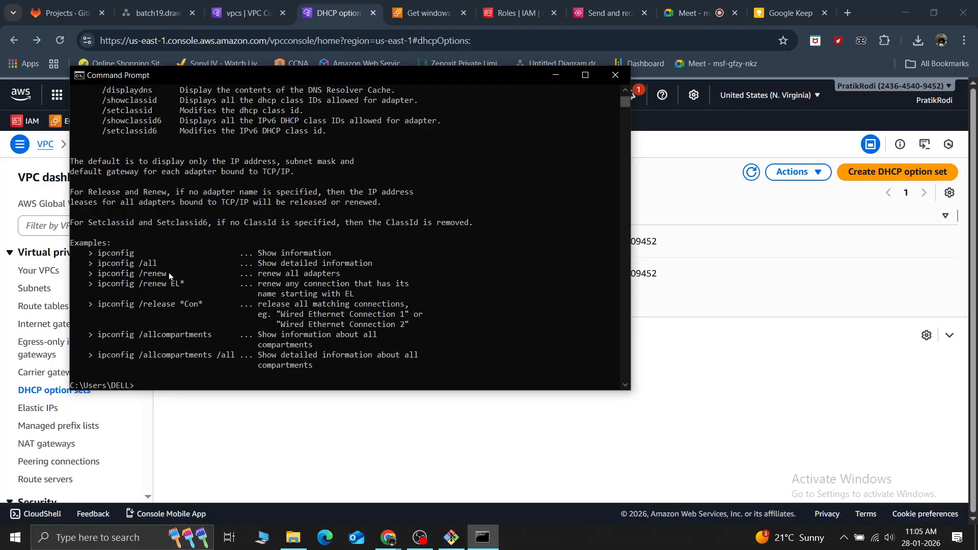
key(Up)
key(Left)
key(Left)
key(Left)
text(/)
key(Return)
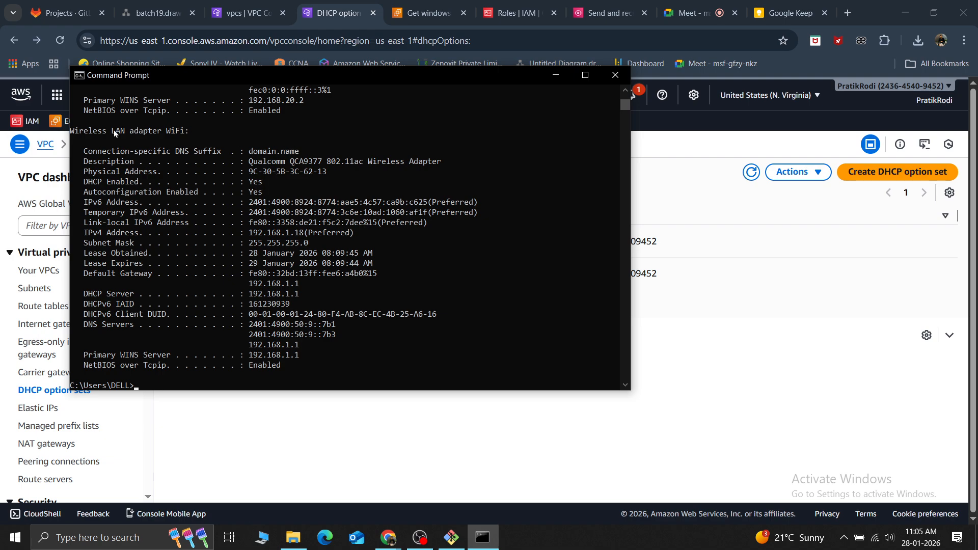
drag(81, 294, 132, 301)
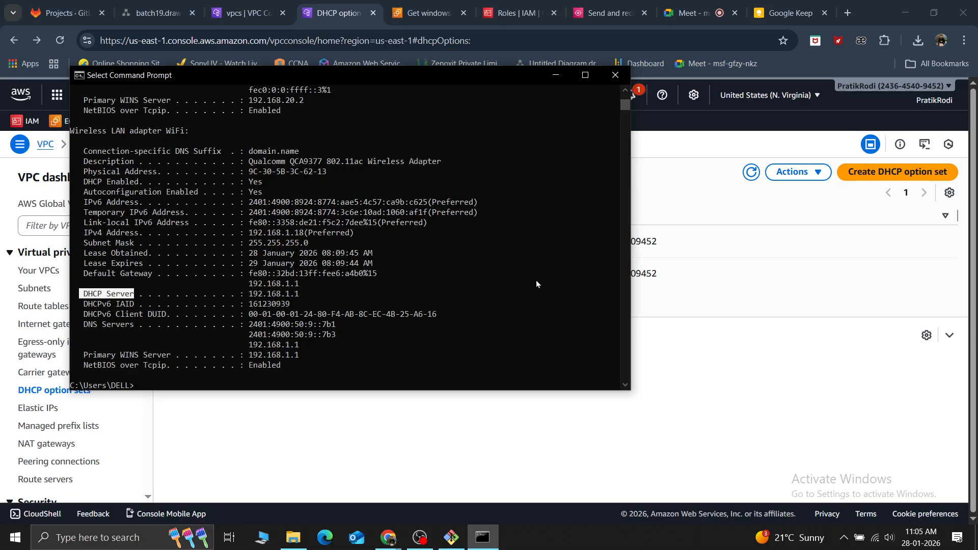
Review the actions available for the ec2.internal option set, refresh the list and compare its details with those of my-dhcp
click(769, 301)
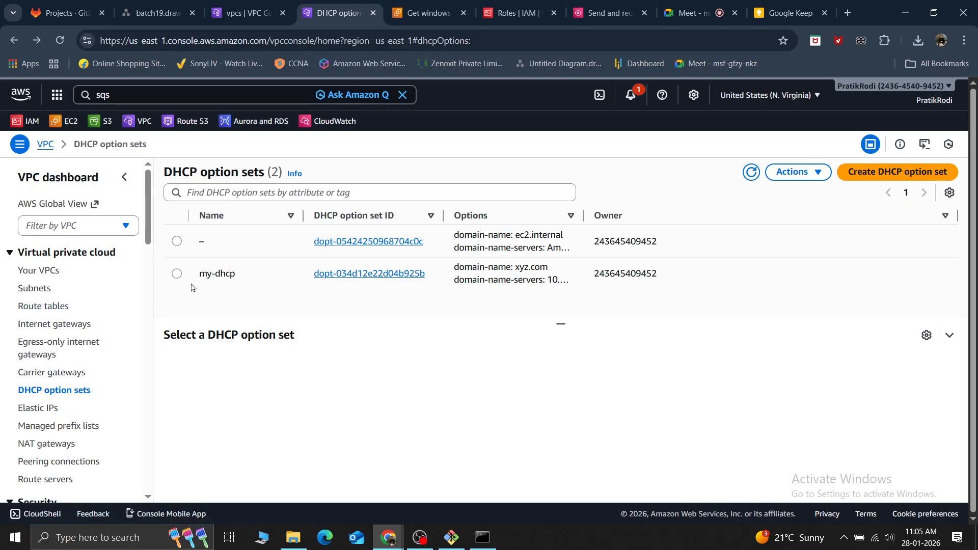
click(176, 243)
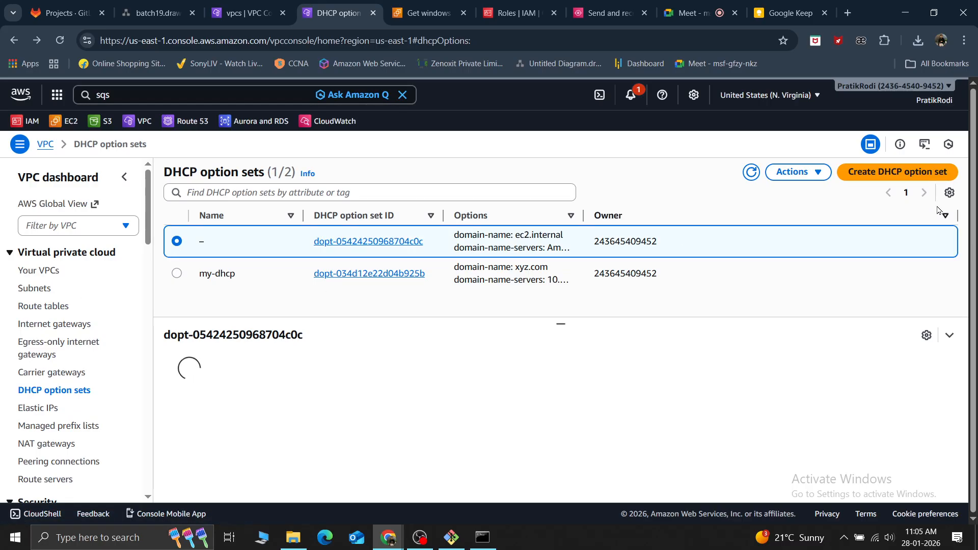
click(812, 175)
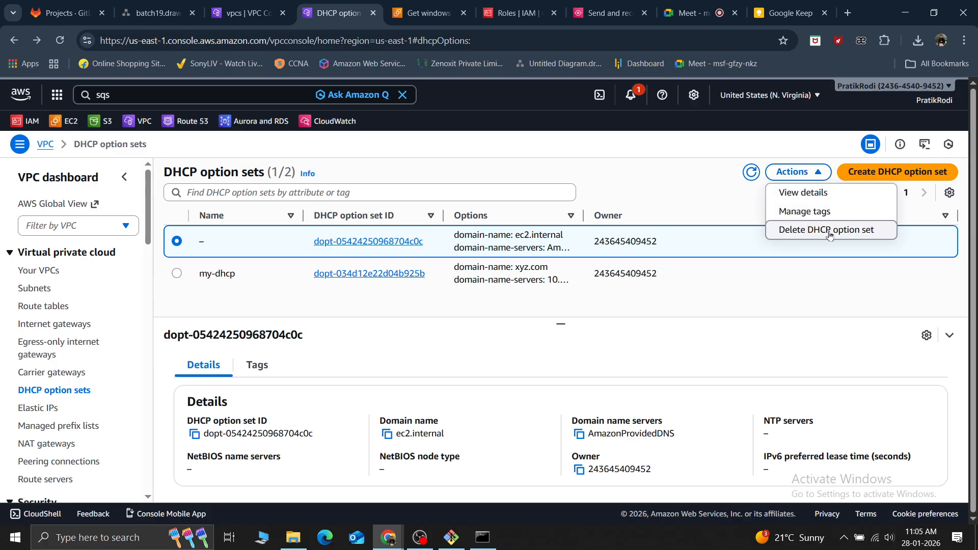
click(751, 172)
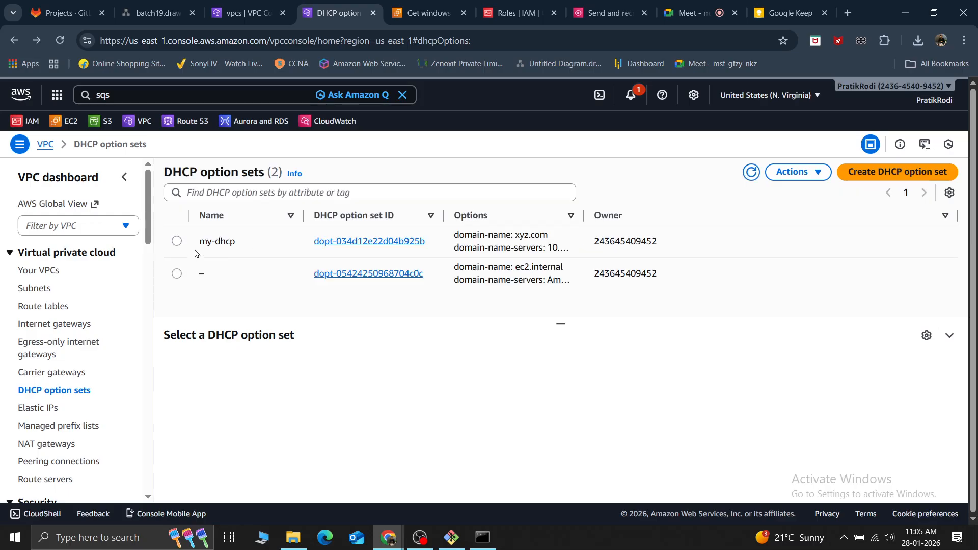
click(175, 273)
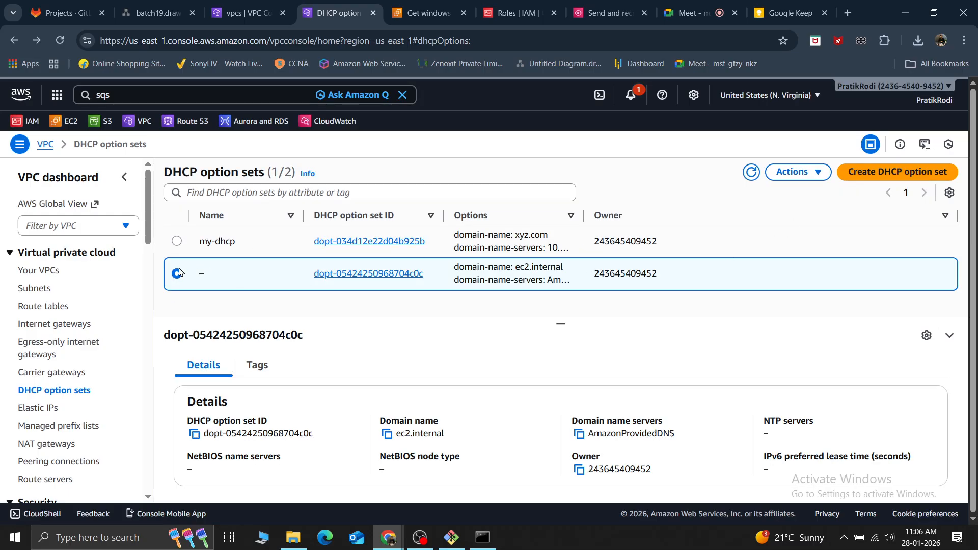
click(178, 251)
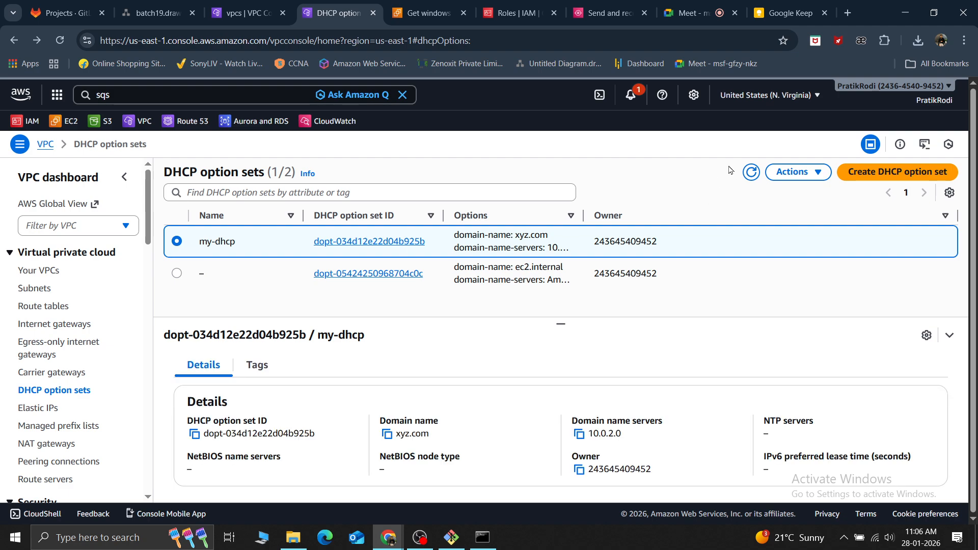
Switch to the first us-east-1 session in CloudShell, discard the pending dmidecode command and clear the terminal
key(alt+Tab)
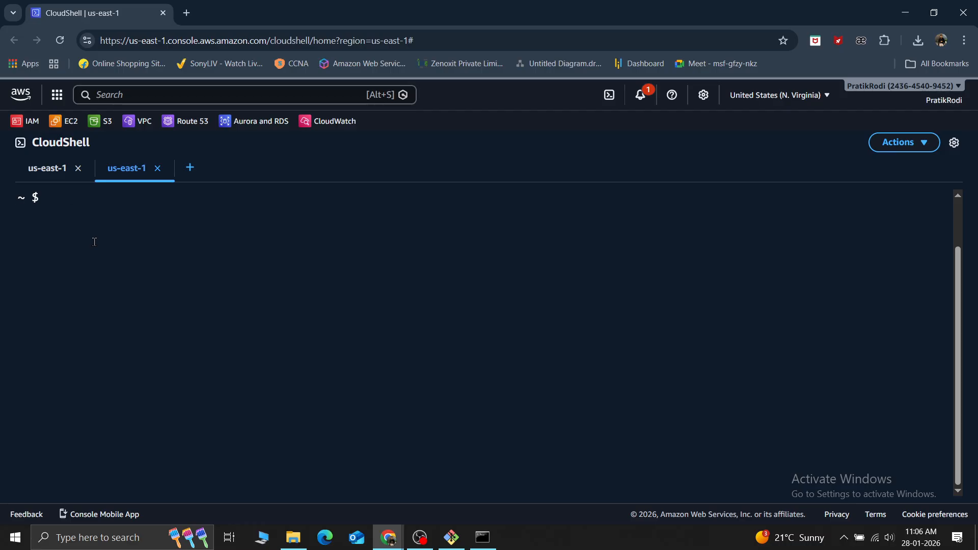
click(48, 167)
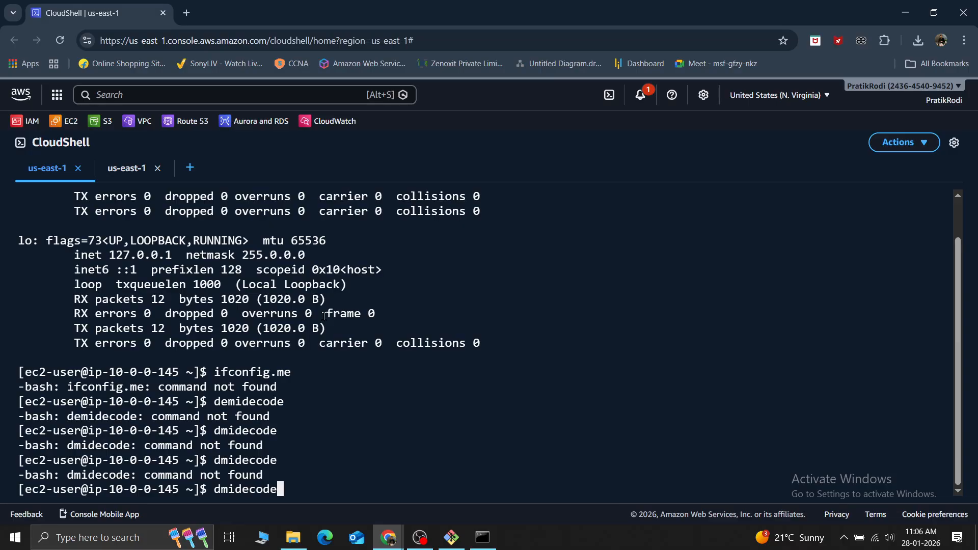
scroll(324, 316, up, 1)
scroll(323, 315, down, 1)
key(ctrl+c)
key(Return)
key(Return)
key(Return)
key(Return)
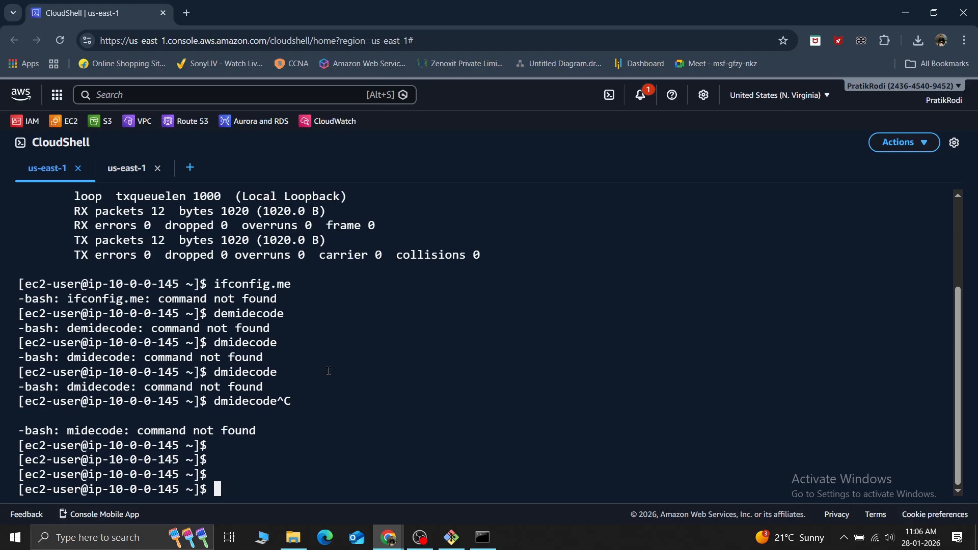
key(ctrl+l)
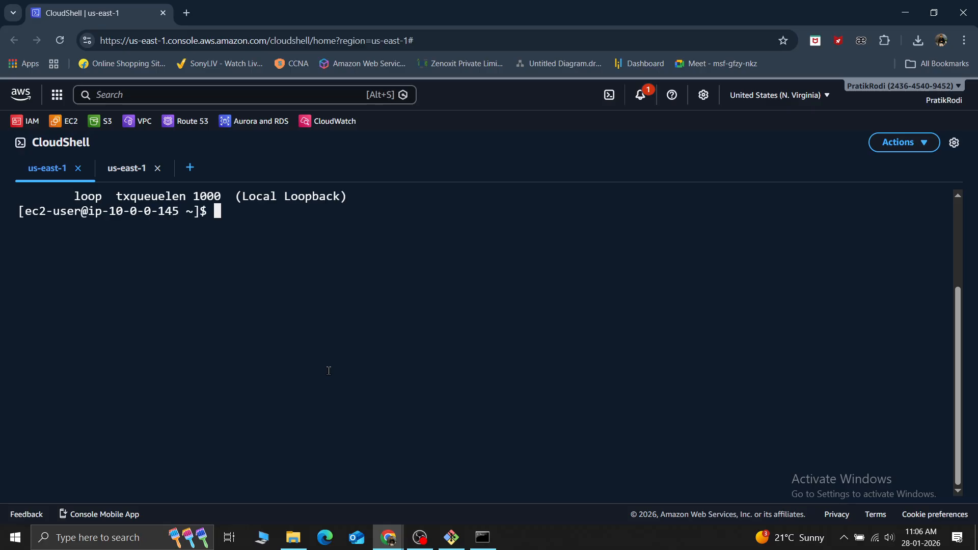
Try running dmidcode on the EC2 instance by editing the earlier dmidecode command from the history
key(Up)
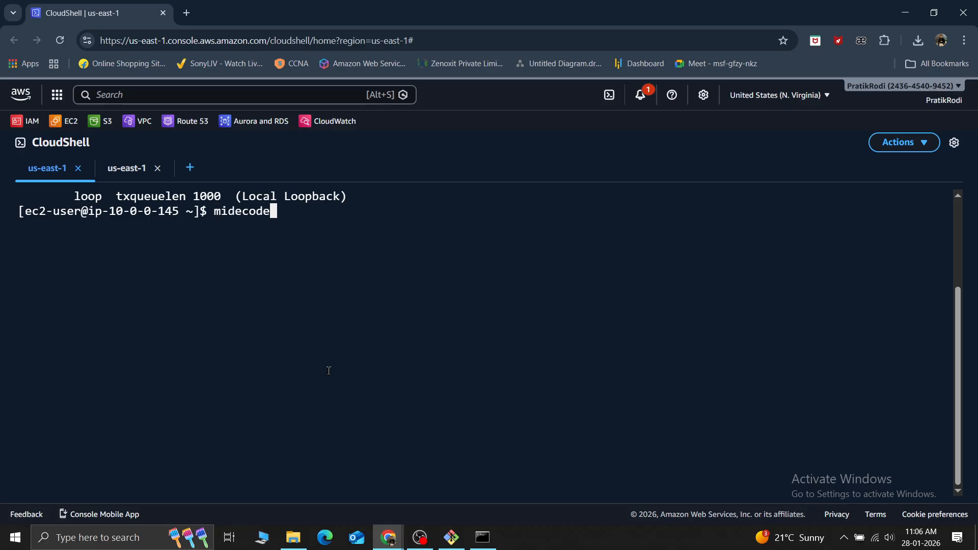
key(BackSpace)
key(Up)
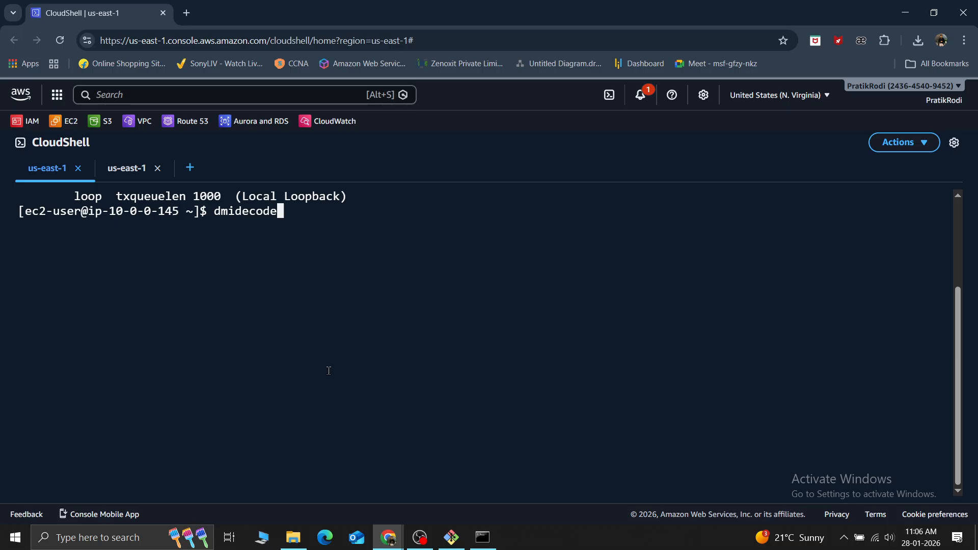
key(Left)
key(Left)
key(Left)
key(Left)
key(BackSpace)
key(Return)
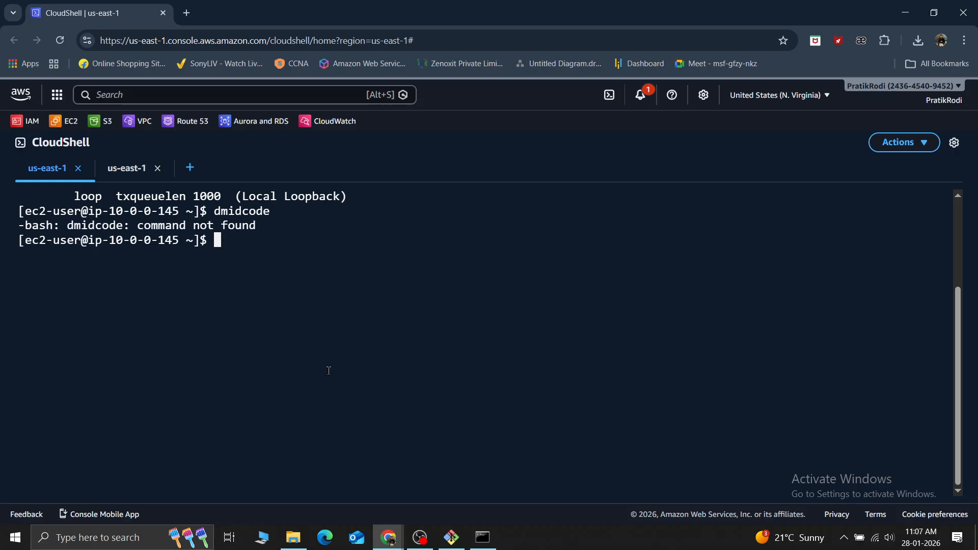
Try running the dmidcode command with elevated rights as sudo dmidcode
key(Up)
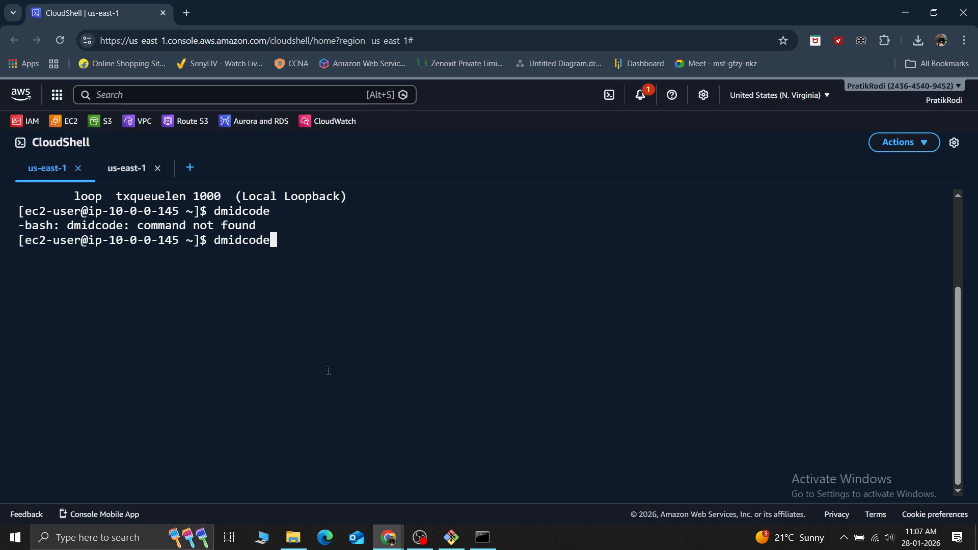
key(Left)
key(Left)
key(Left)
key(Left)
key(Left)
key(Left)
key(Left)
key(Left)
text(usod)
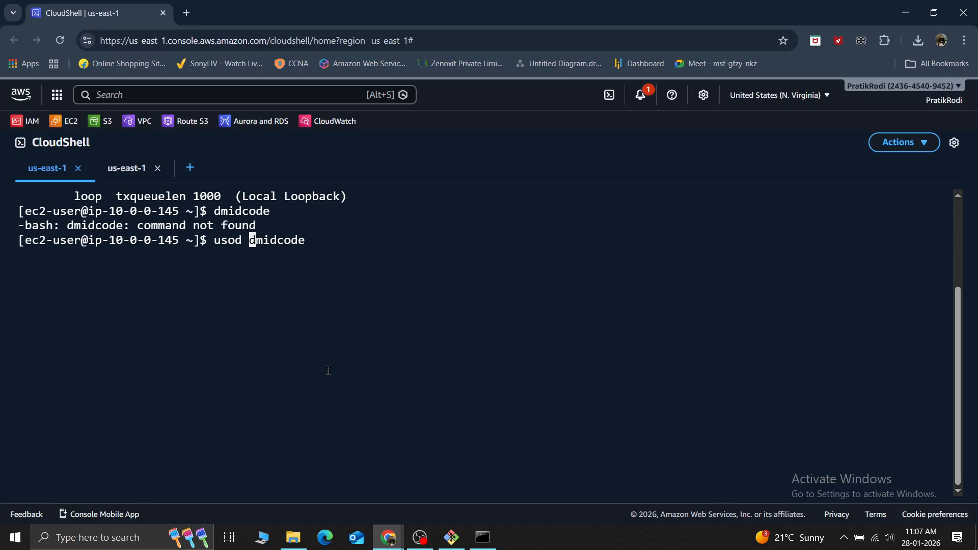
key(BackSpace)
key(BackSpace)
key(BackSpace)
key(BackSpace)
key(BackSpace)
text(sudo)
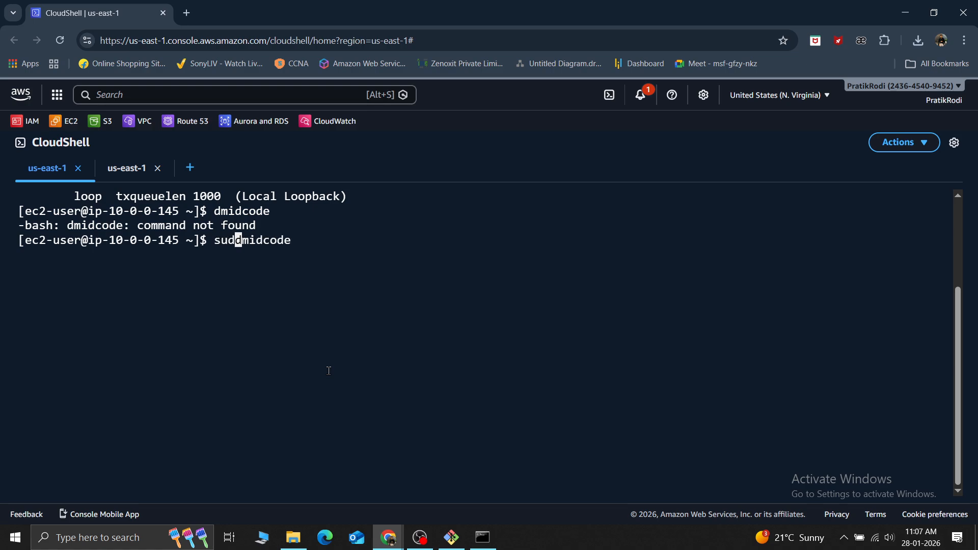
key(Right)
key(Right)
key(Right)
key(Right)
key(Right)
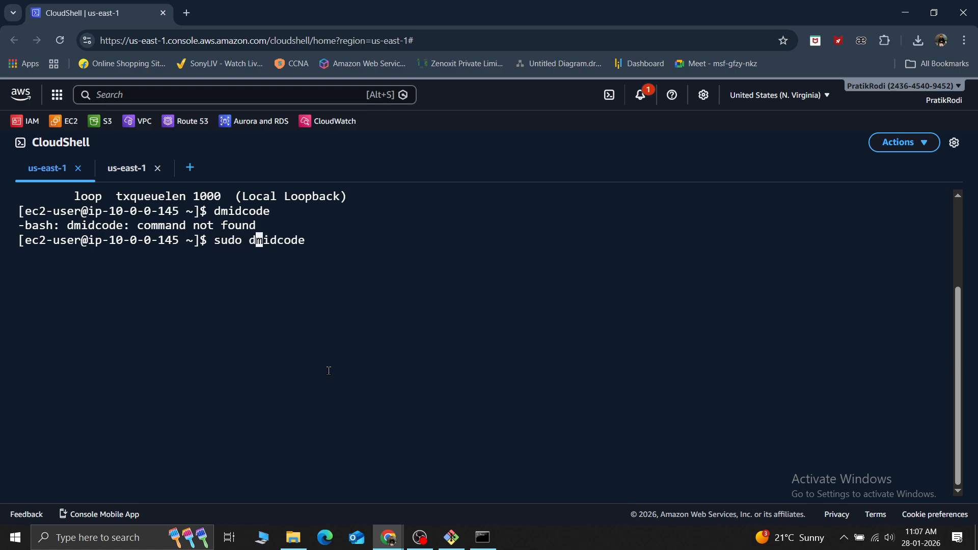
key(Return)
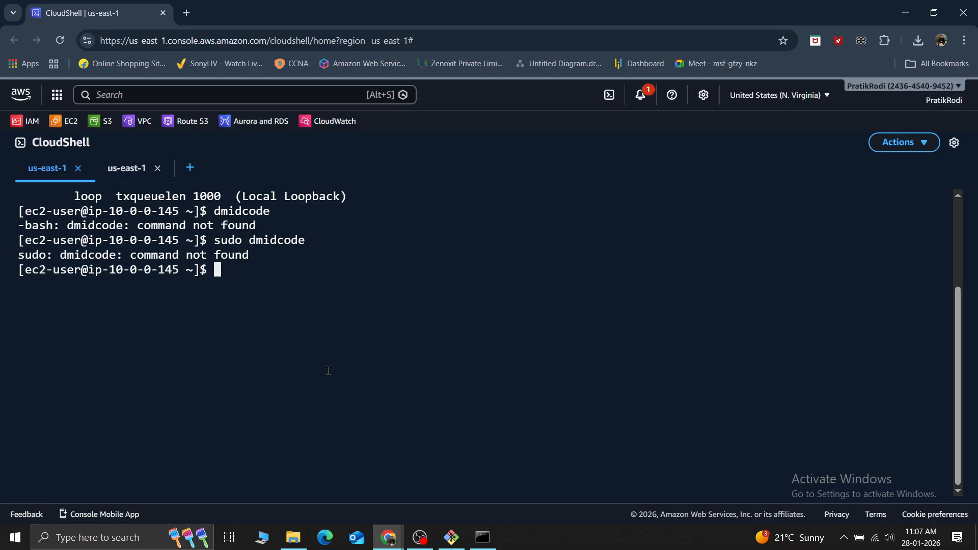
Correct the spelling of the previous command and run sudo dmidecode
key(Up)
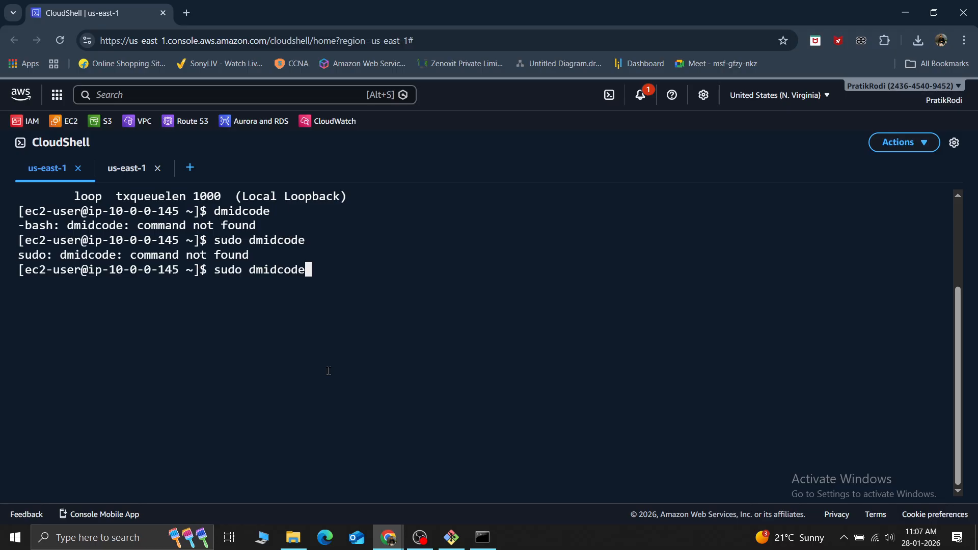
key(Left)
key(Left)
key(Left)
key(Left)
key(Left)
text(e)
key(BackSpace)
key(Right)
text(e)
key(Return)
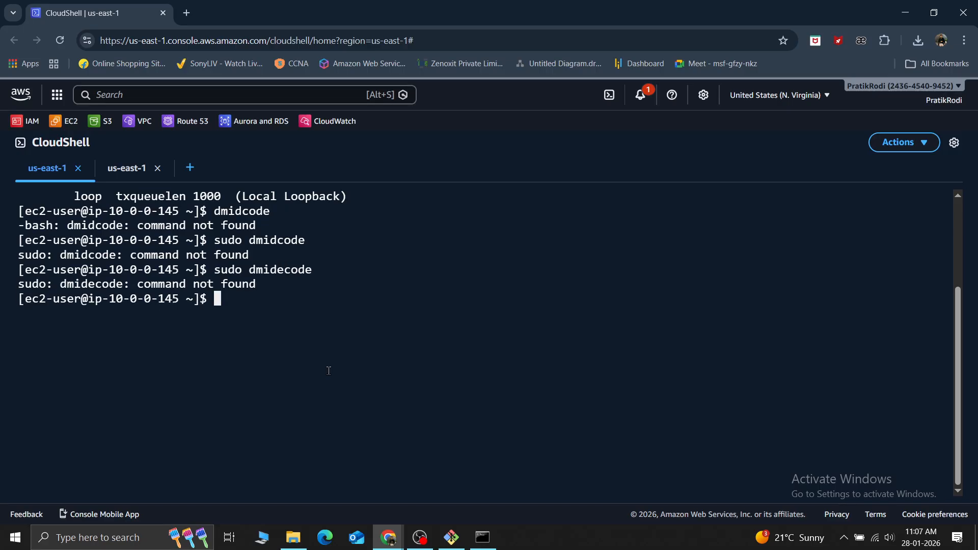
List the EC2 instance's network interfaces with ifconfig and again with ifconfig -a
text(ifconfig)
key(Return)
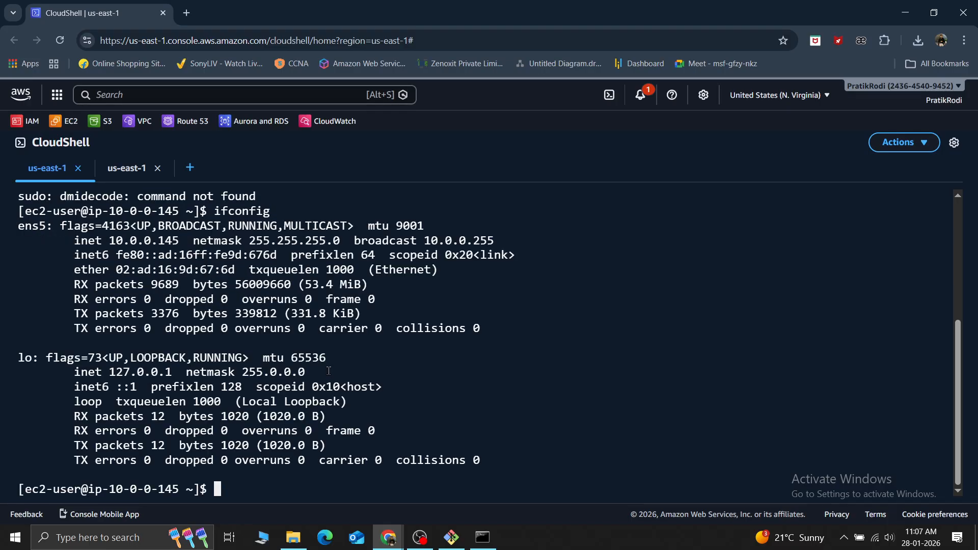
key(Up)
text(-a)
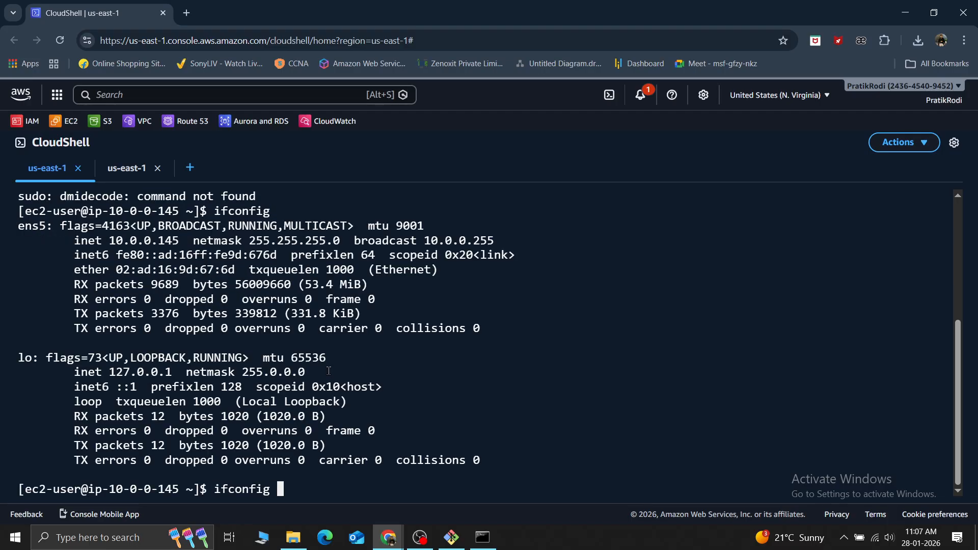
key(Return)
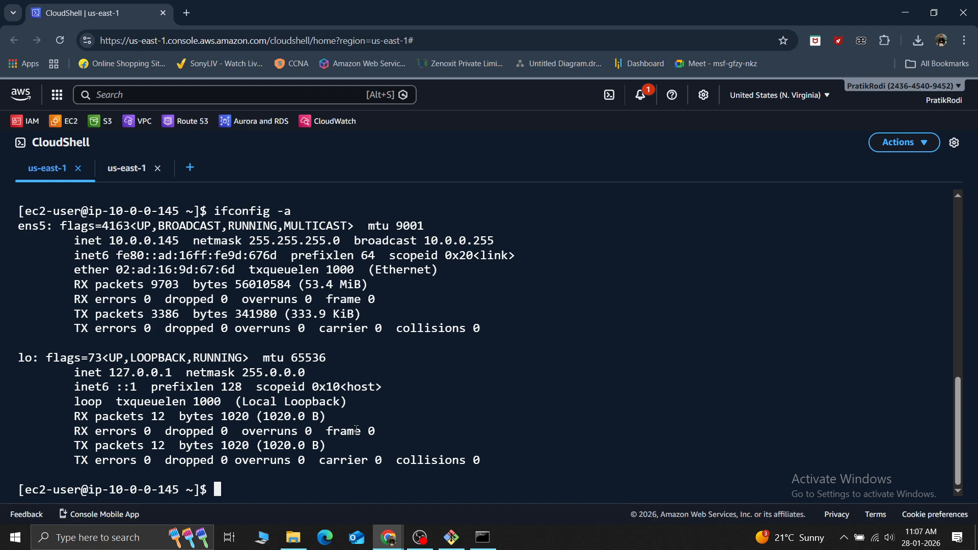
Recall the earlier sudo dmidecode command at the prompt
key(Up)
key(Up)
key(Up)
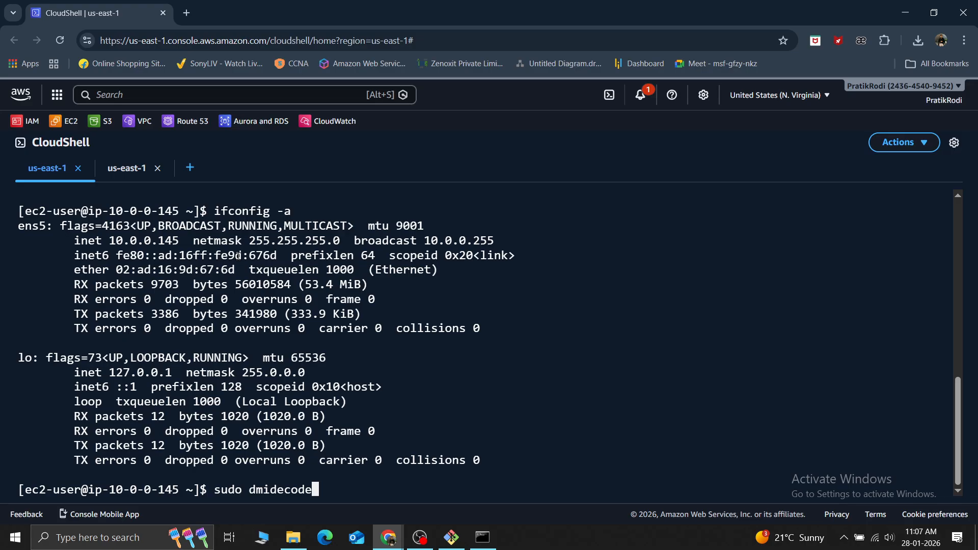
Search Google in a new browser tab for "check dns details in amazon linux"
click(186, 12)
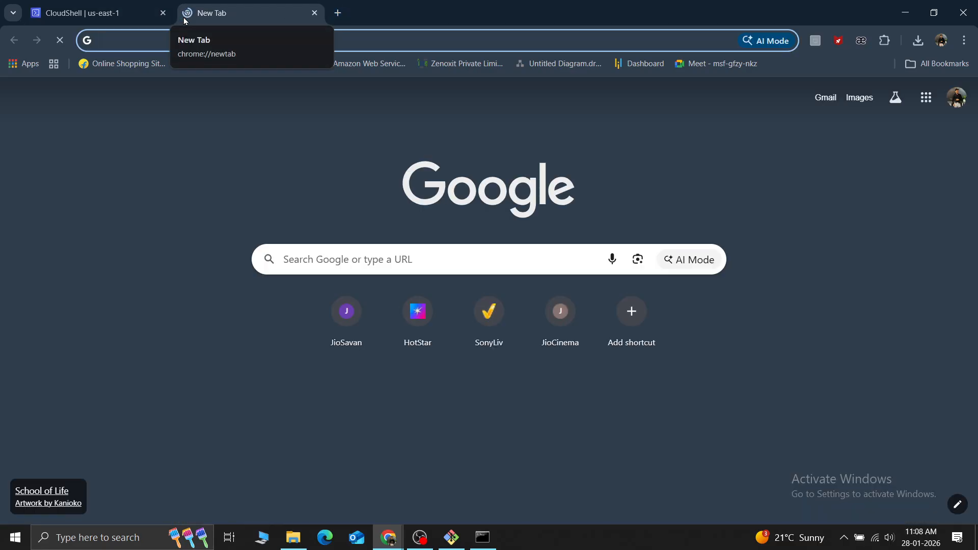
text(check )
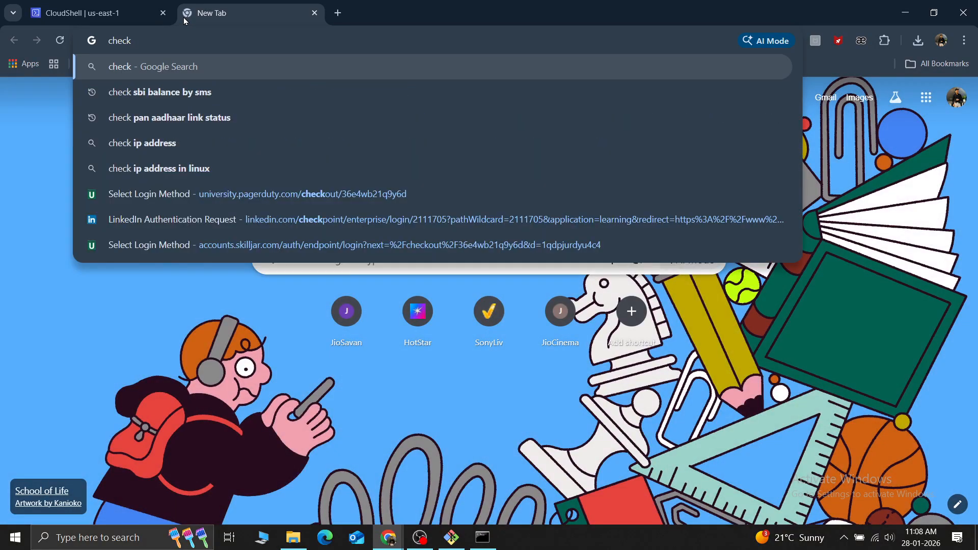
text(dns t)
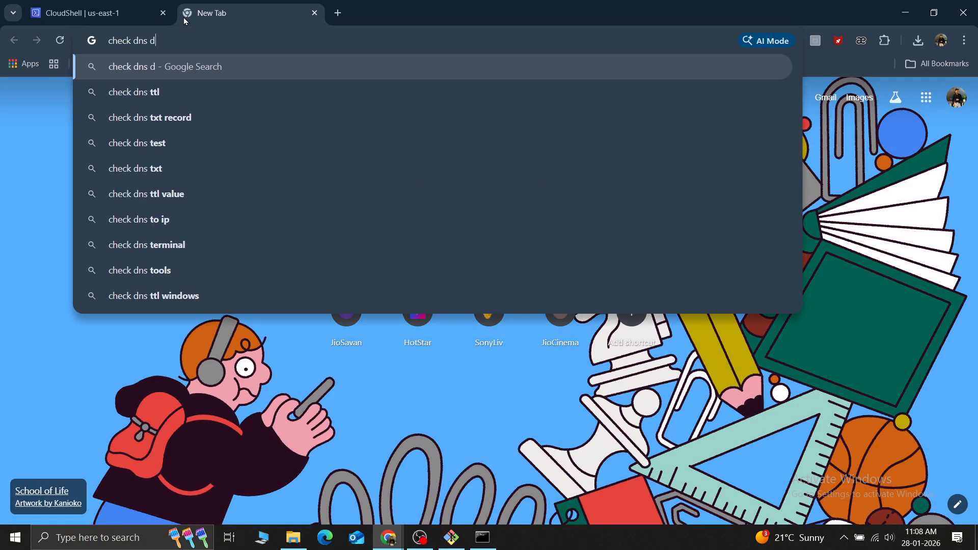
key(BackSpace)
text(d)
key(Down)
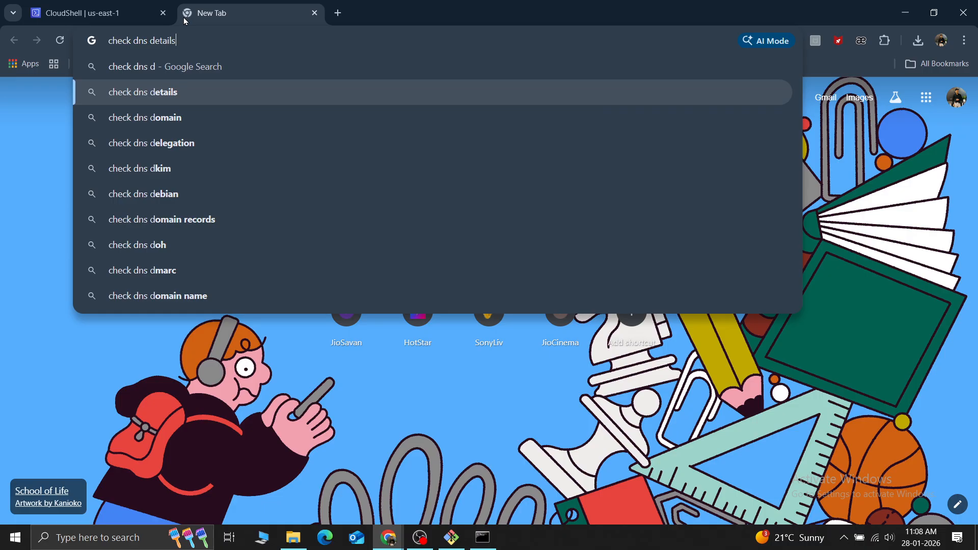
text(in)
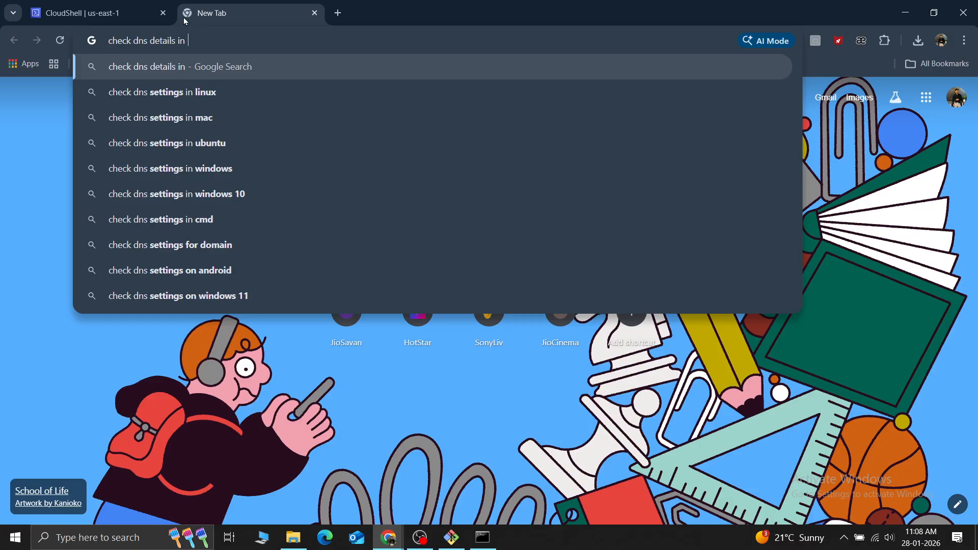
text( ama)
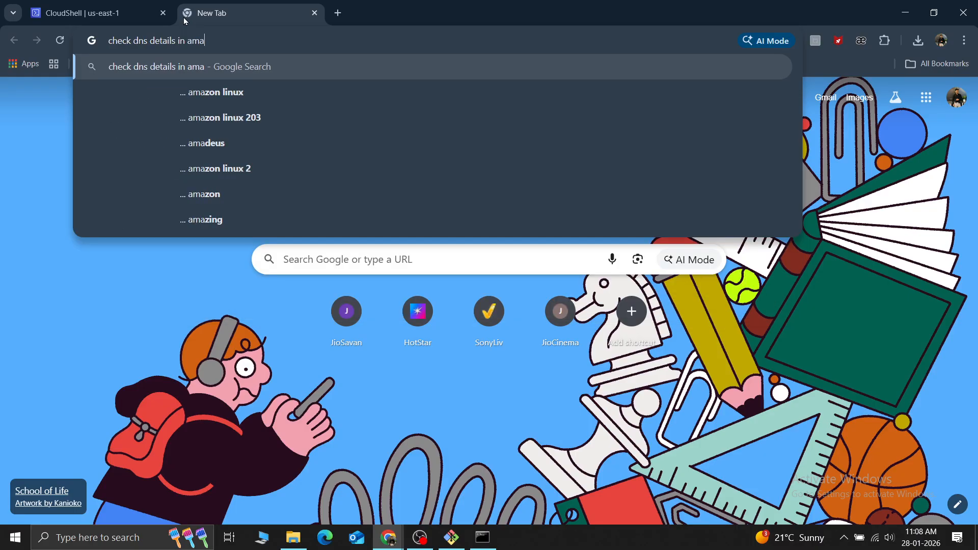
key(Down)
key(Return)
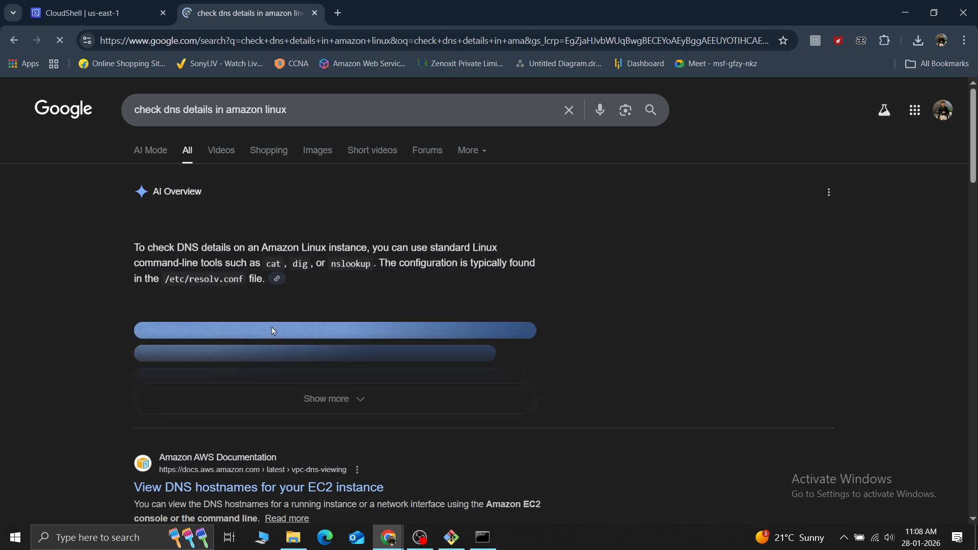
Expand the AI Overview and read its commands for checking DNS configuration on Amazon Linux, along with the results below it
click(327, 403)
scroll(265, 366, down, 5)
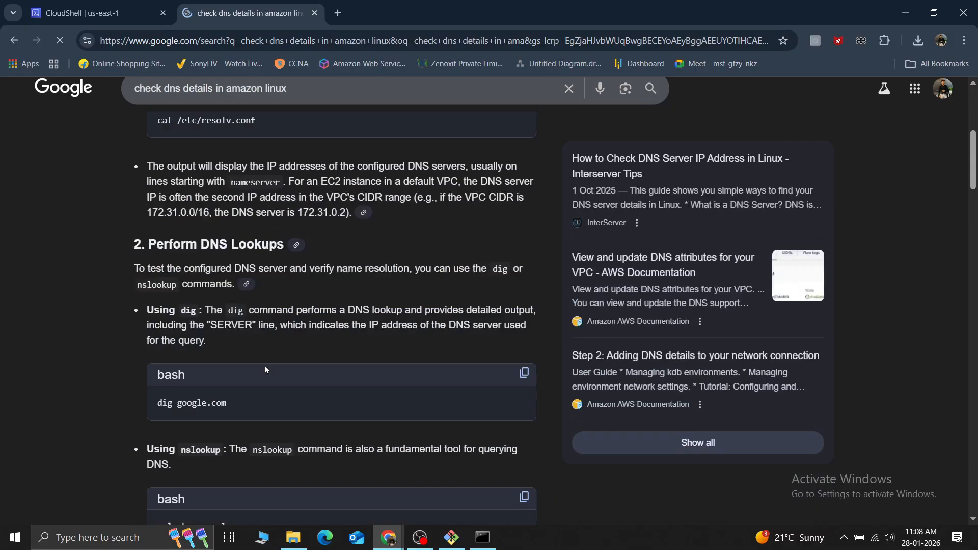
scroll(265, 366, down, 5)
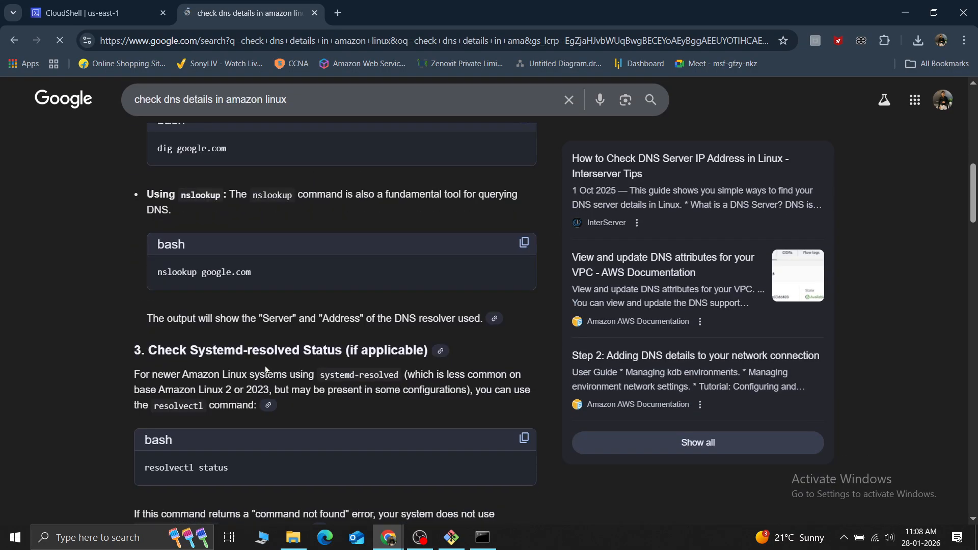
scroll(265, 369, down, 5)
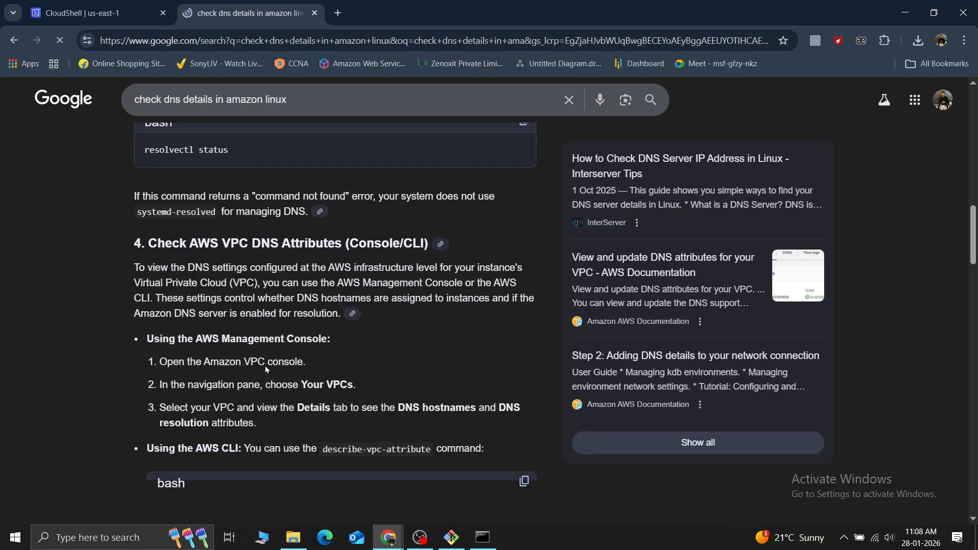
scroll(264, 366, down, 5)
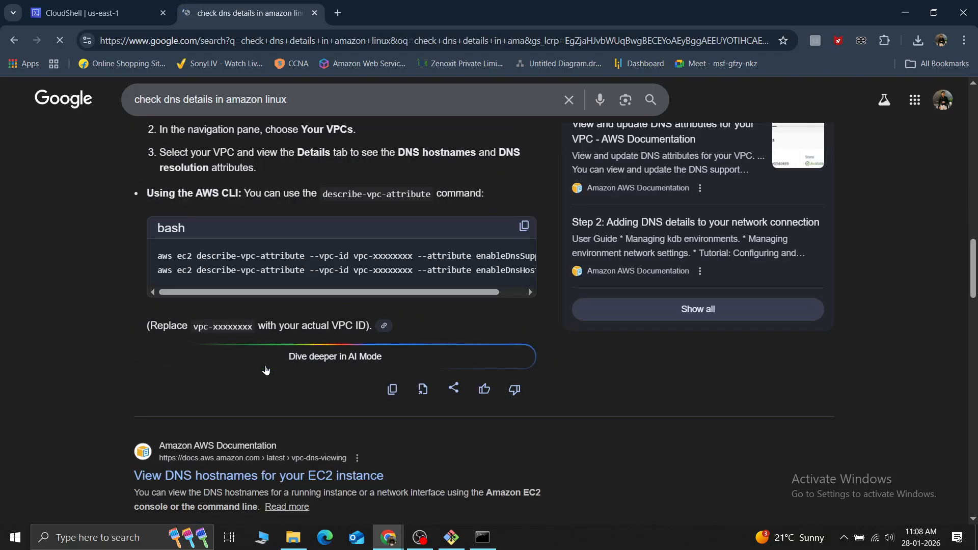
scroll(265, 371, down, 5)
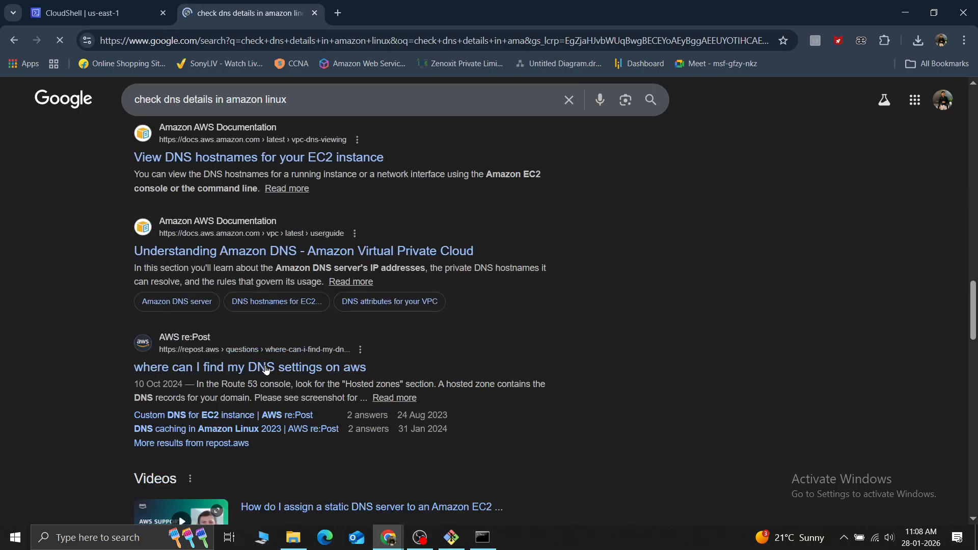
click(102, 12)
click(239, 12)
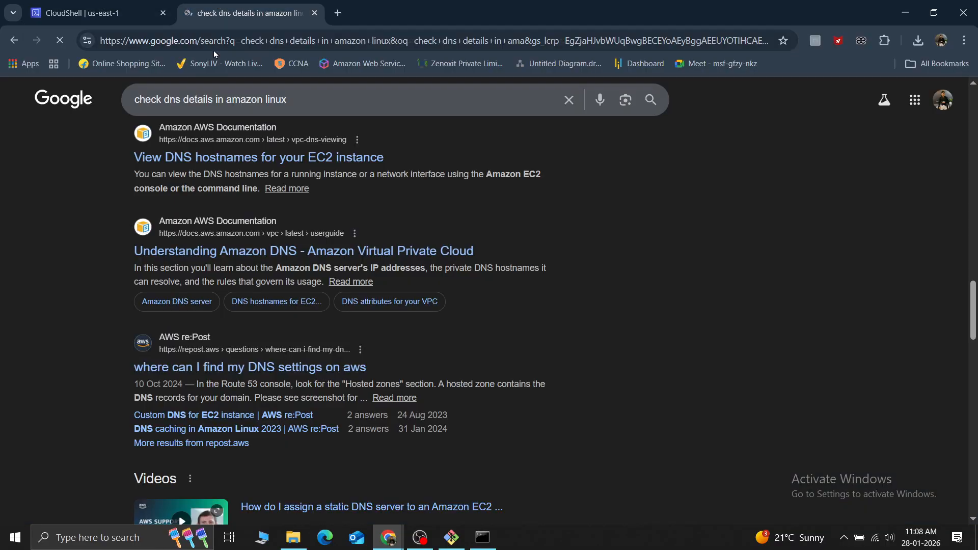
Refine the Google search to "check dns and dhcp server details in amazon linux"
click(184, 100)
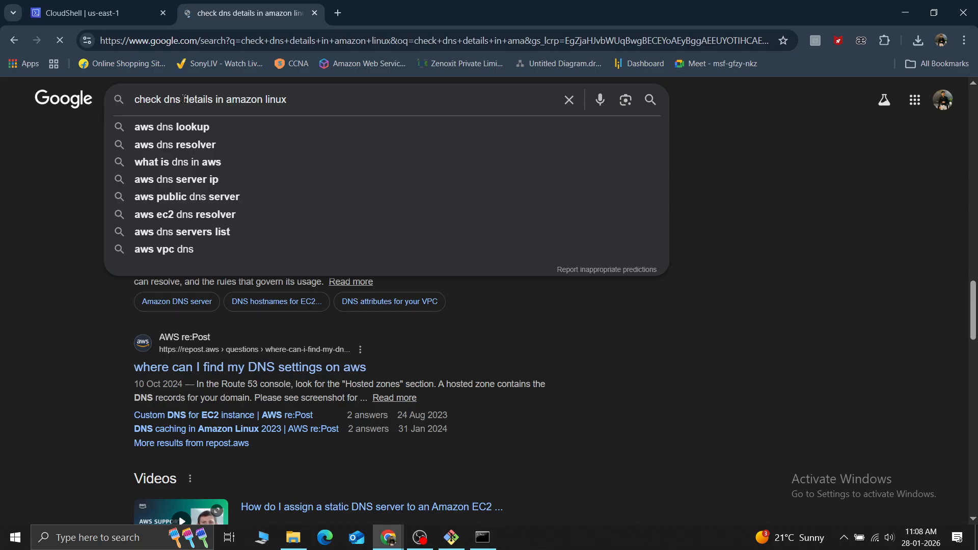
text(and d)
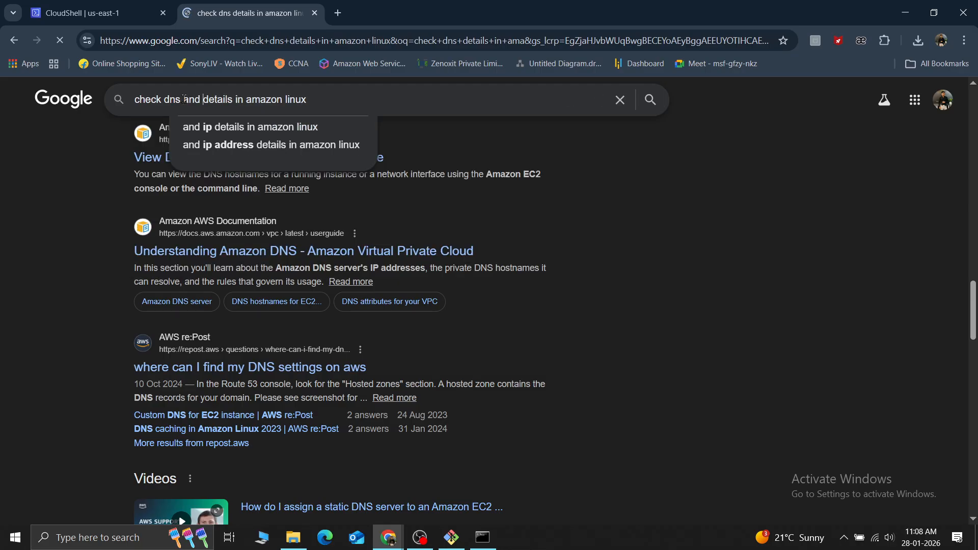
text(h)
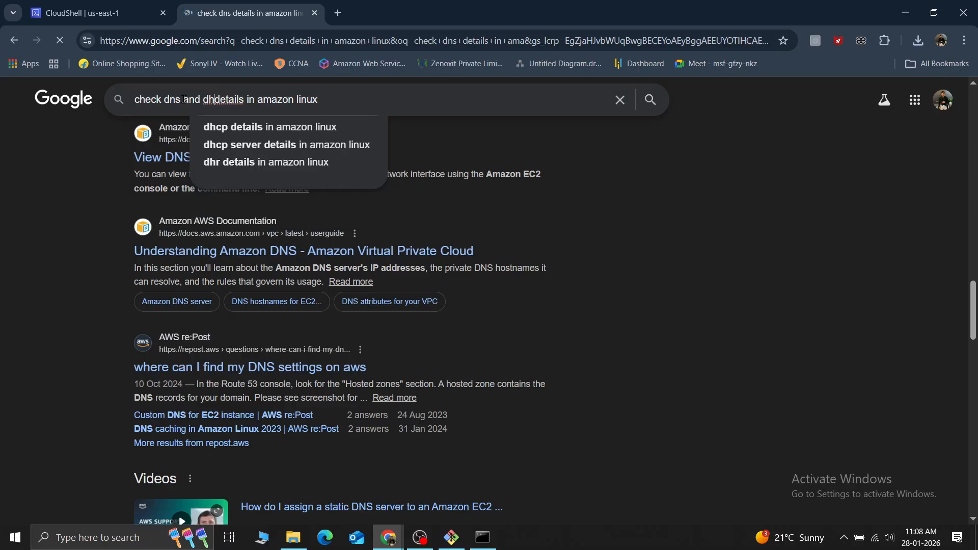
text(cp )
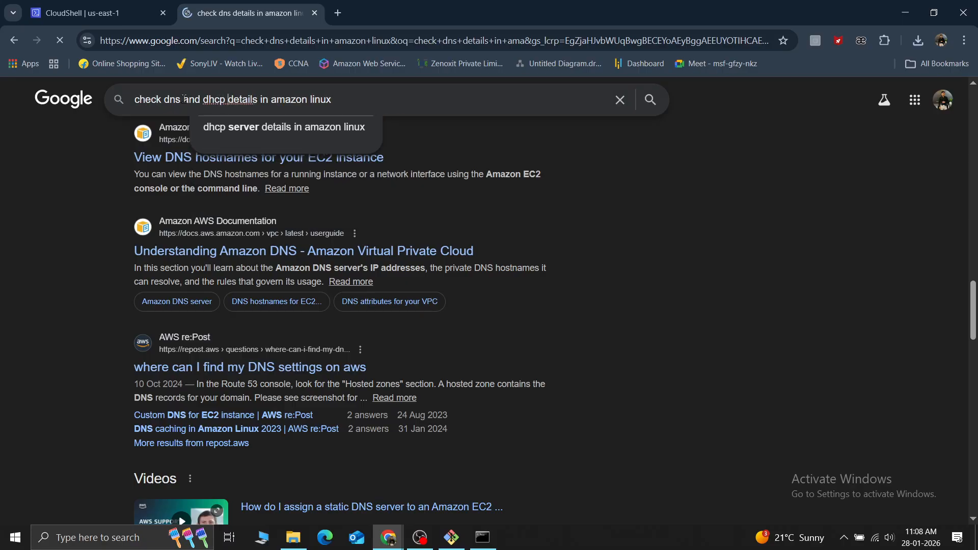
text(server)
key(Return)
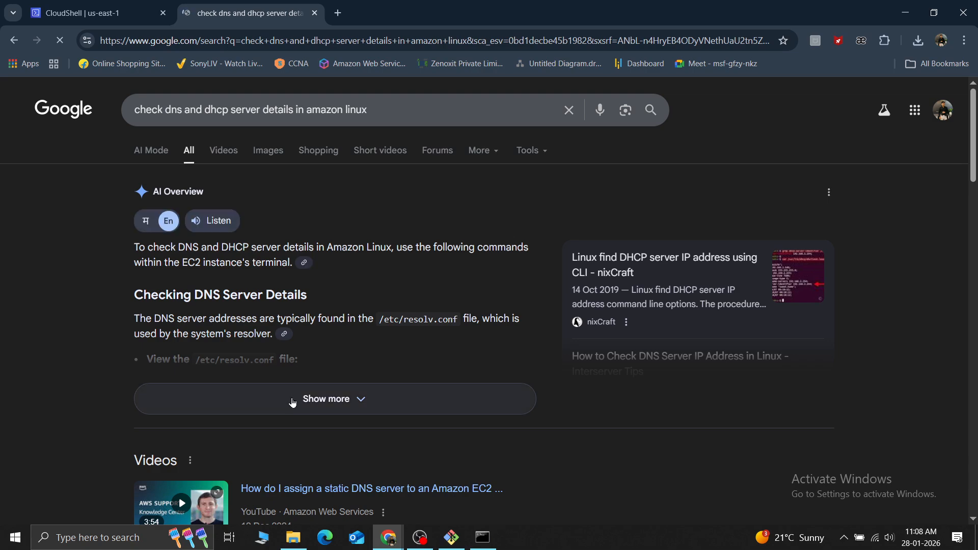
Expand the AI Overview, review its DNS and DHCP commands, and copy the cat /etc/resolv.conf command
click(292, 403)
scroll(293, 396, down, 10)
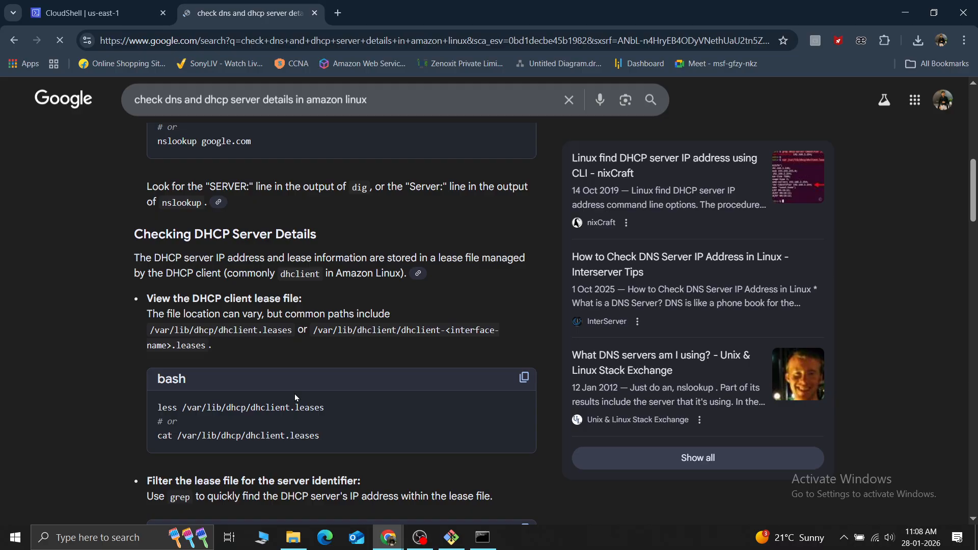
scroll(291, 375, down, 5)
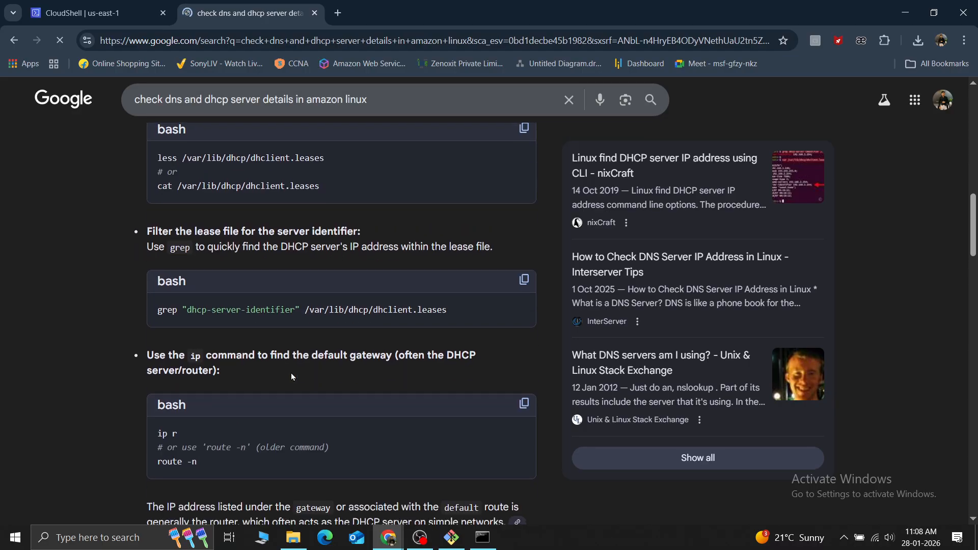
scroll(291, 376, down, 8)
scroll(292, 376, up, 10)
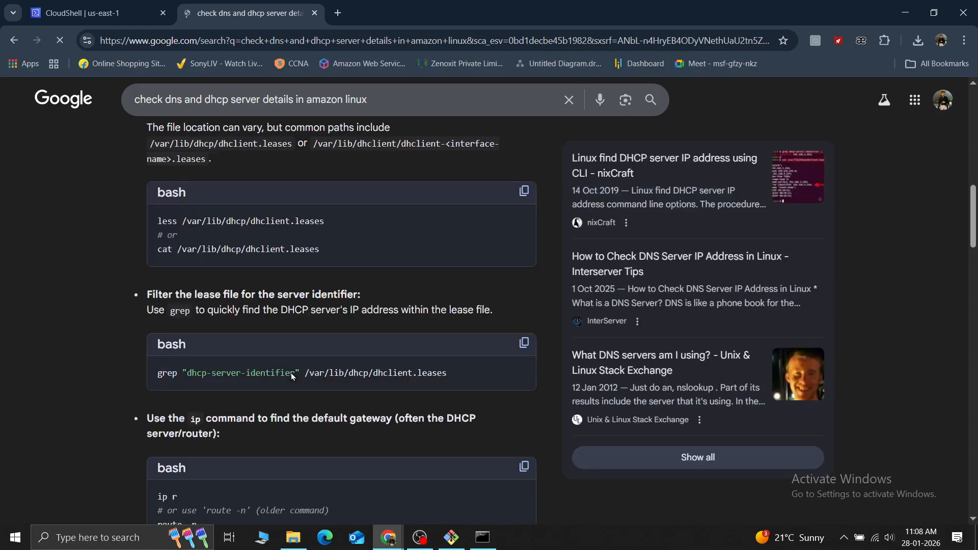
scroll(291, 377, up, 6)
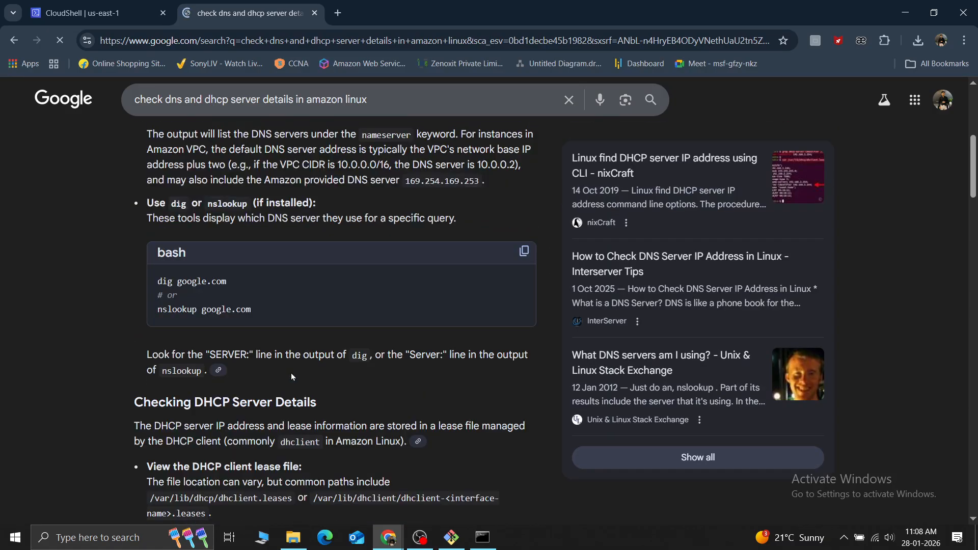
scroll(294, 243, up, 4)
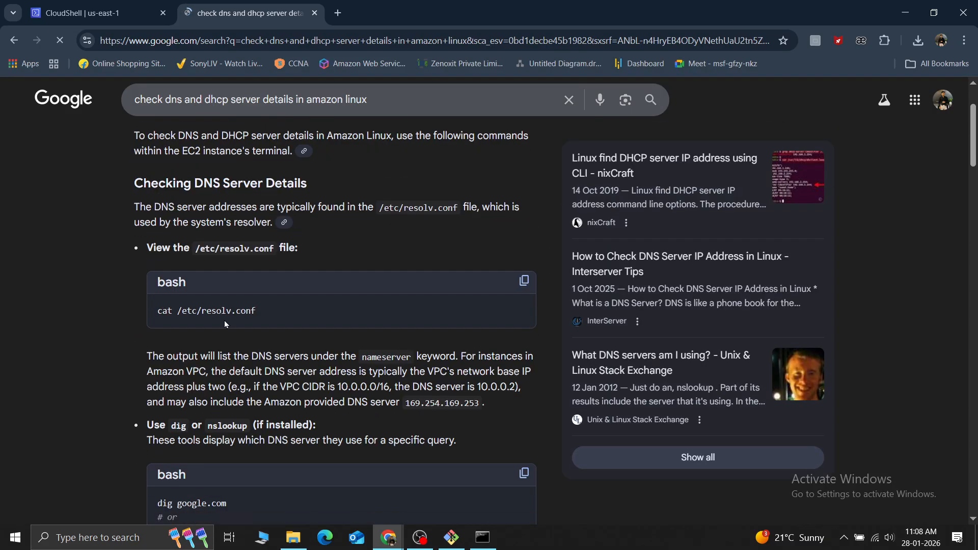
drag(163, 324, 158, 324)
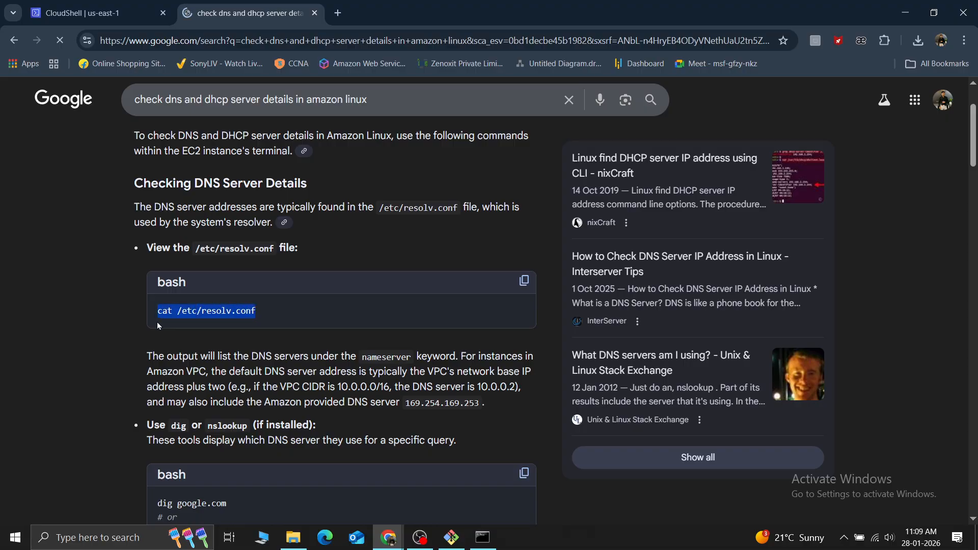
Replace the pending command in the CloudShell terminal with sudo cat /etc/resolv.conf and run it
key(alt+Tab)
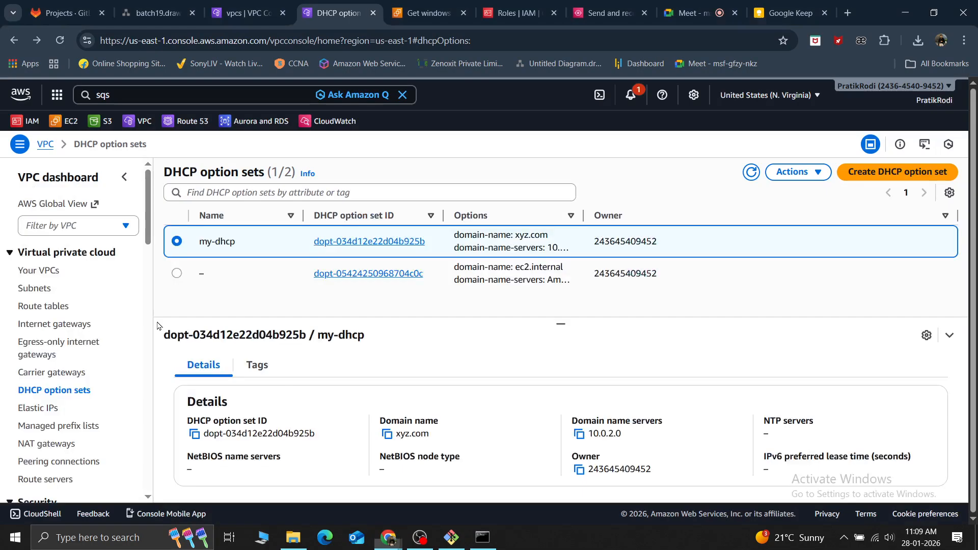
key(alt+Tab)
key(ctrl+shift+Tab)
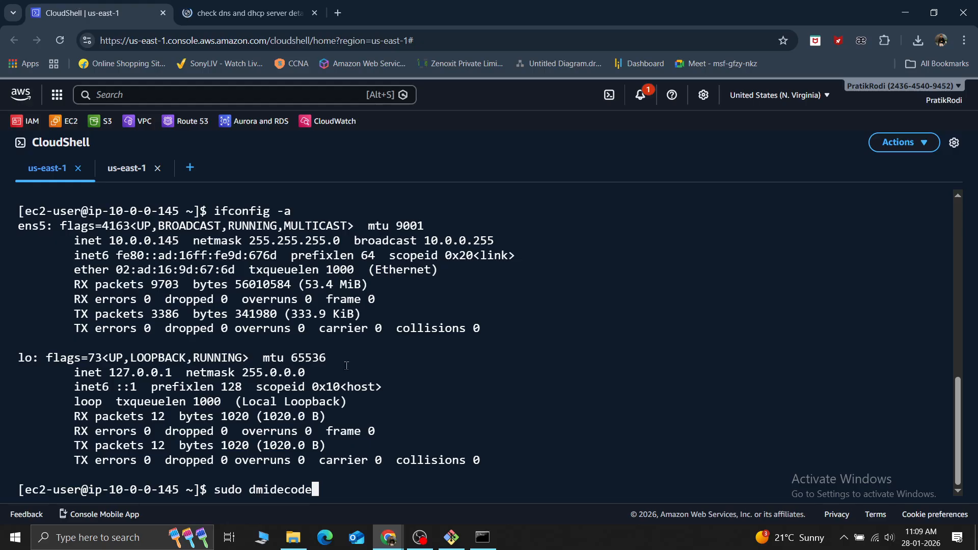
key(BackSpace)
key(BackSpace)
key(BackSpace)
key(BackSpace)
key(BackSpace)
key(BackSpace)
key(BackSpace)
key(BackSpace)
key(BackSpace)
key(BackSpace)
key(BackSpace)
key(BackSpace)
key(BackSpace)
key(BackSpace)
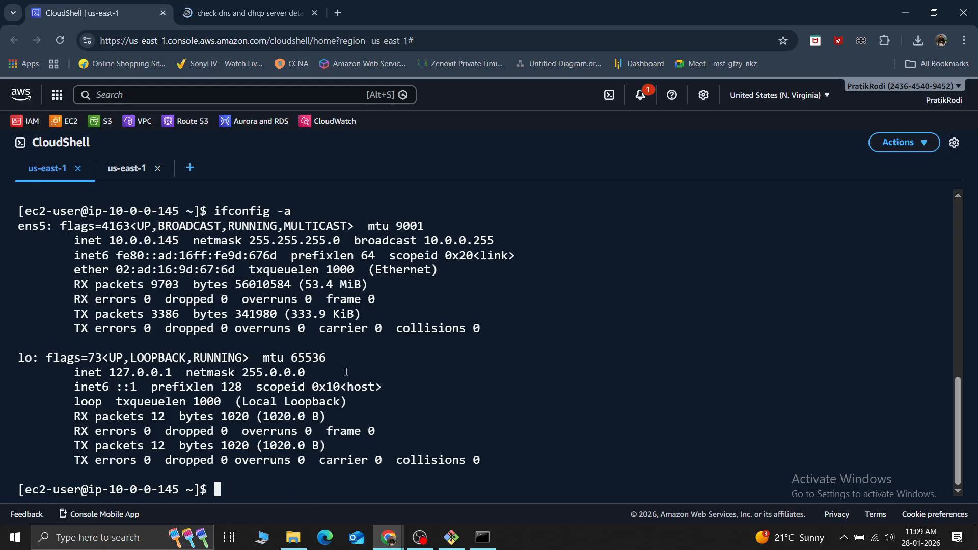
text(cat /etc/resolv.conf)
key(Home)
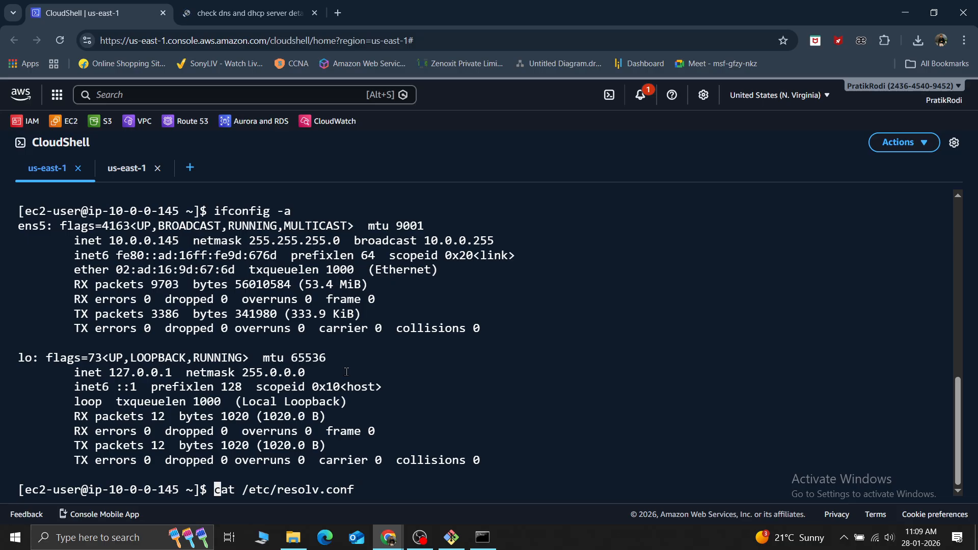
text(sudo)
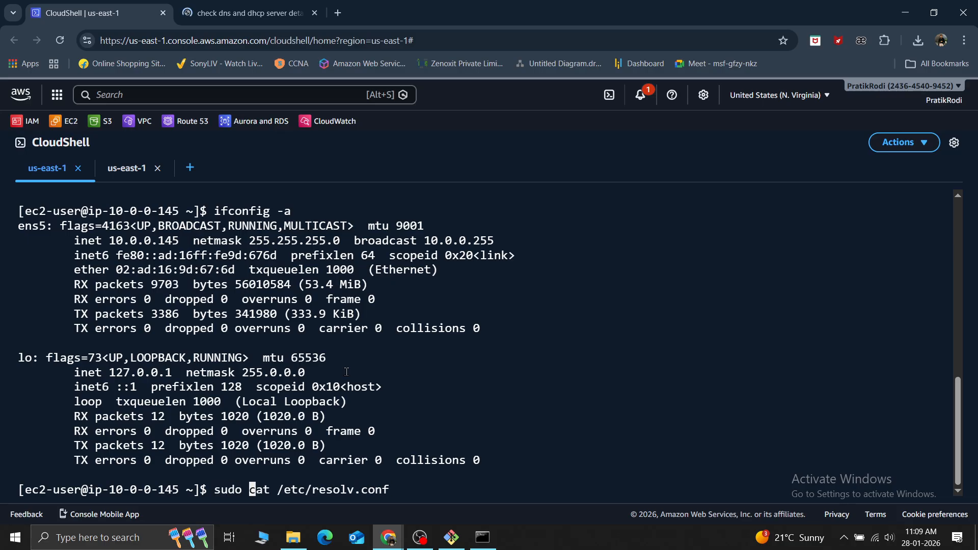
key(Return)
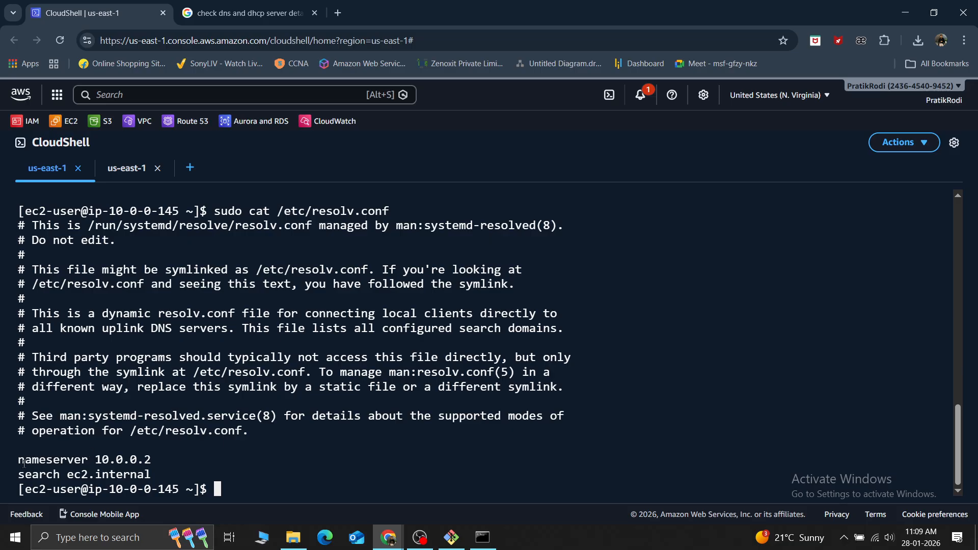
Examine the nameserver and search domain lines in the resolv.conf output, marking them in the terminal
mouse_move(19, 461)
mouse_down()
mouse_move(152, 461)
mouse_move(19, 446)
mouse_up()
click(56, 481)
drag(66, 478, 147, 474)
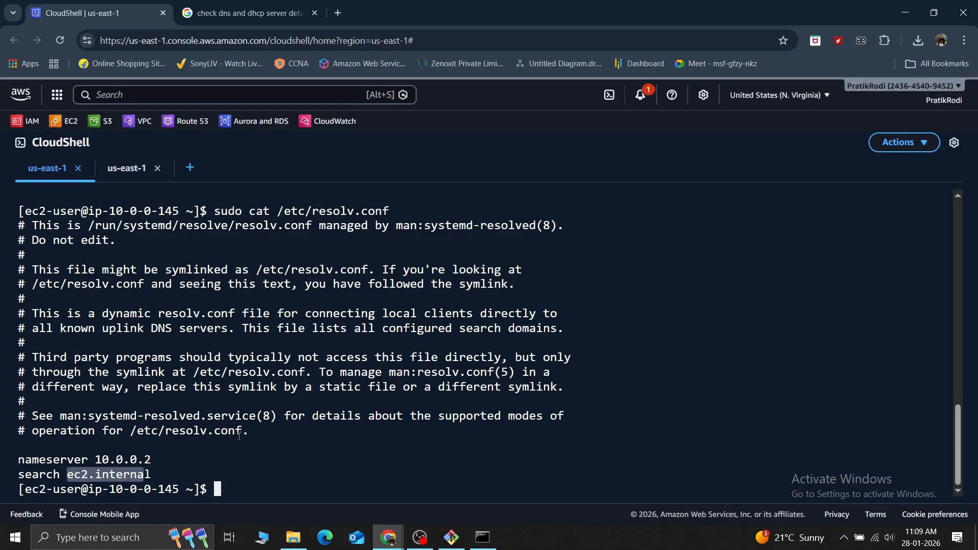
click(190, 463)
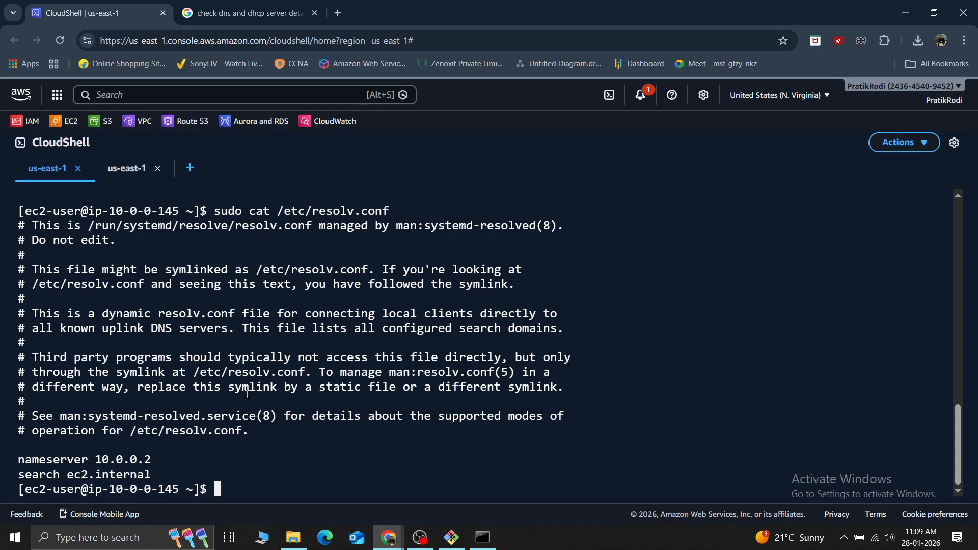
scroll(242, 400, up, 3)
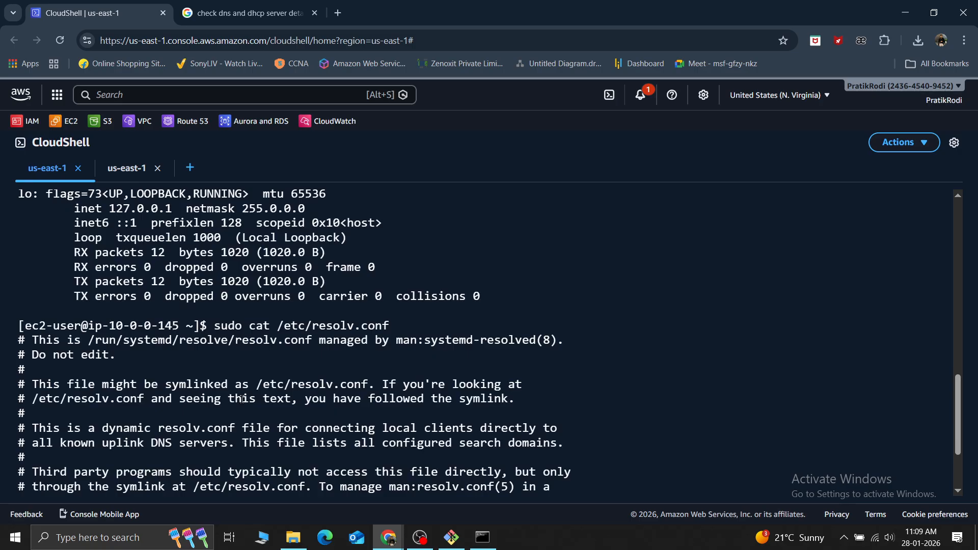
scroll(242, 399, up, 2)
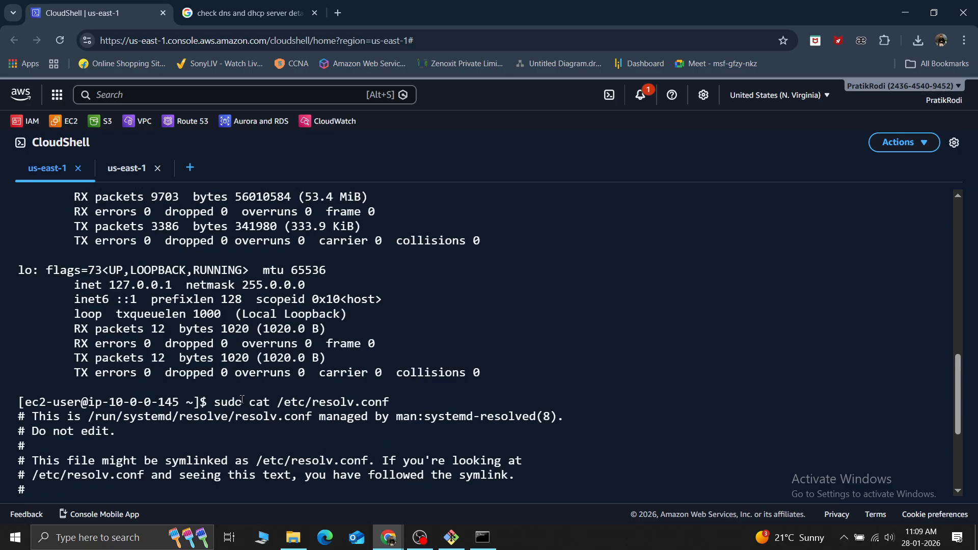
scroll(242, 399, down, 5)
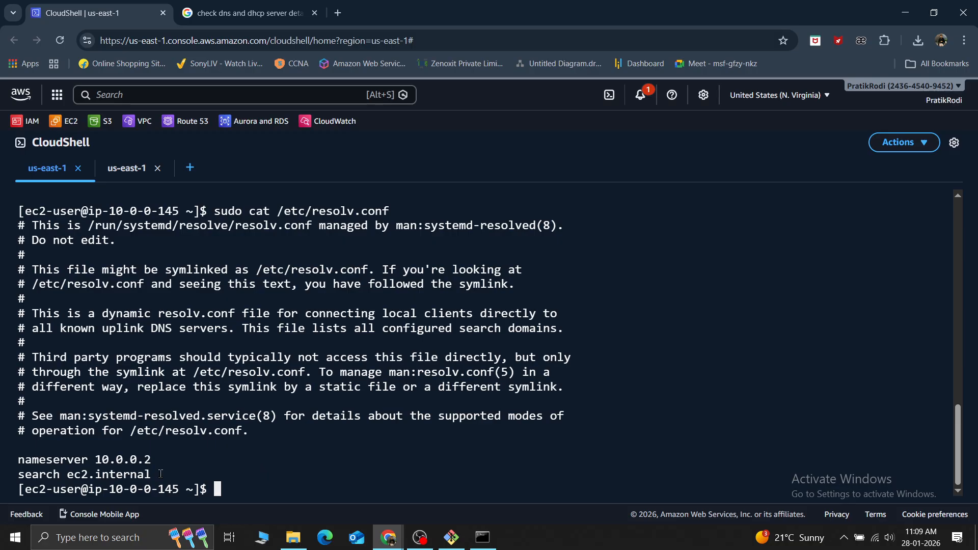
drag(154, 475, 6, 460)
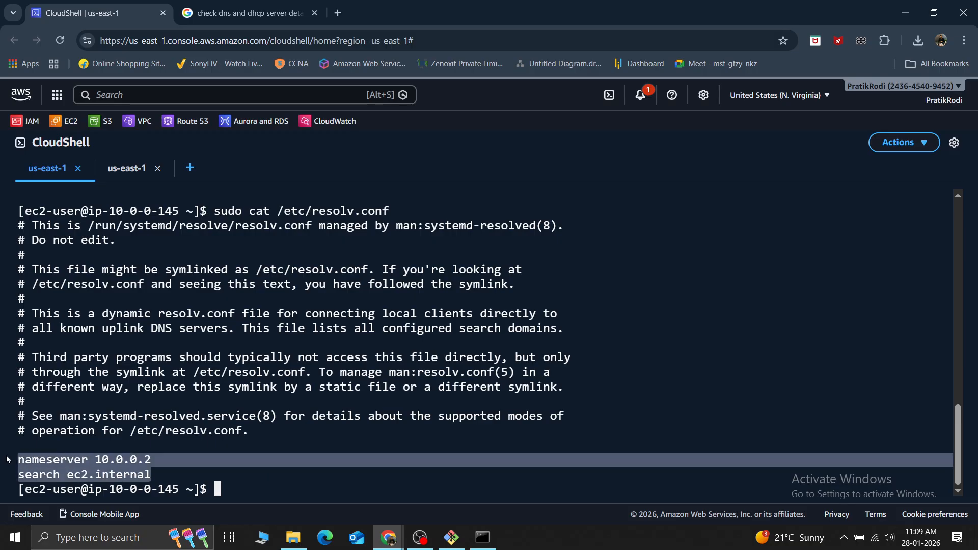
Return to the DHCP option sets page in the VPC console and check the actions available for my-dhcp
click(245, 13)
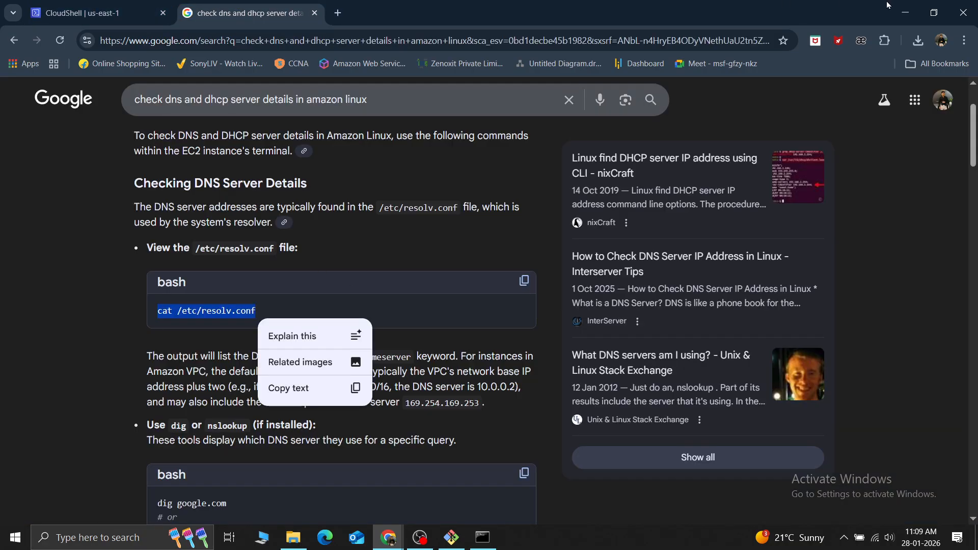
click(41, 5)
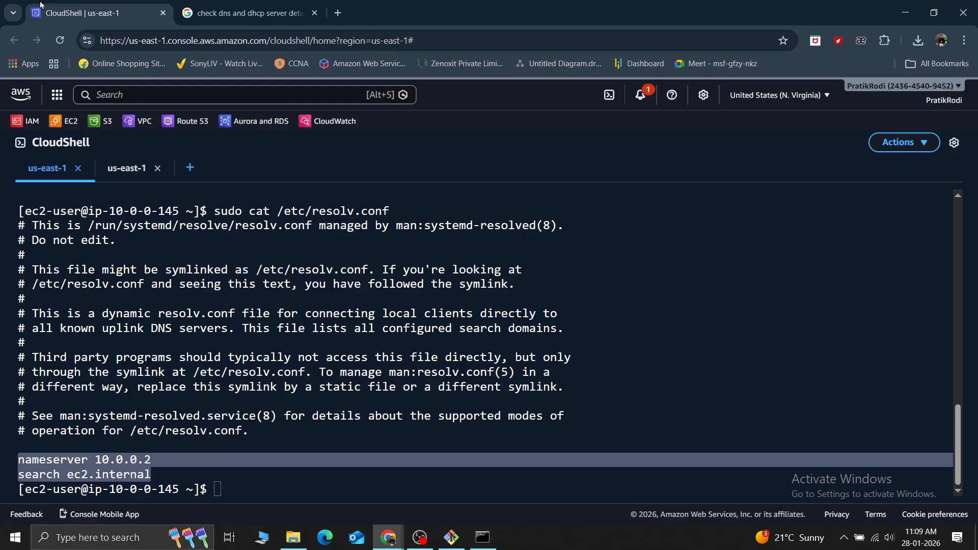
click(906, 12)
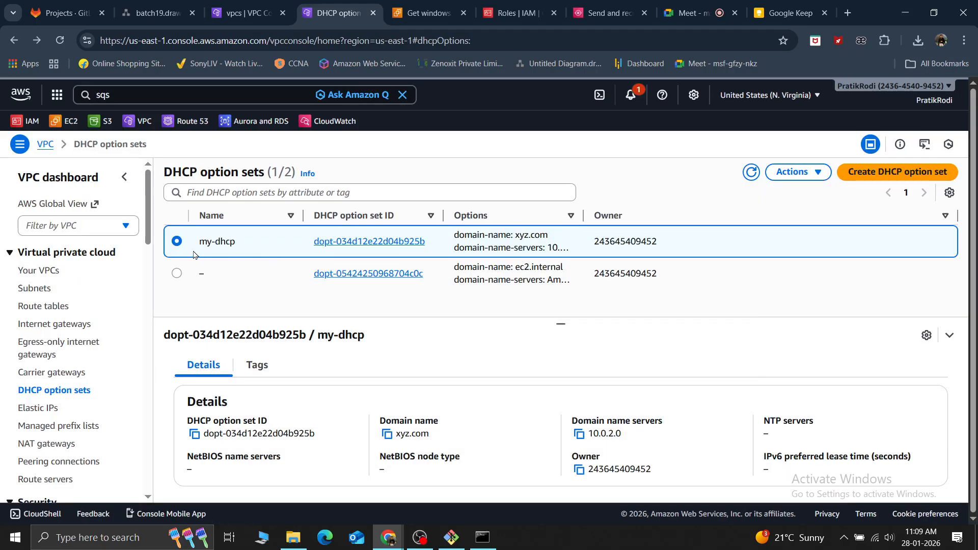
click(803, 174)
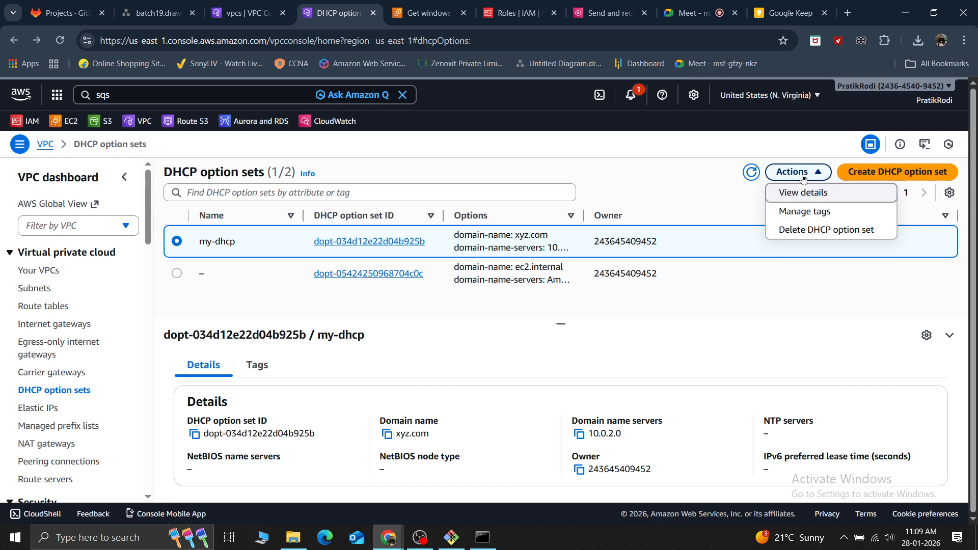
click(707, 179)
key(alt+Tab)
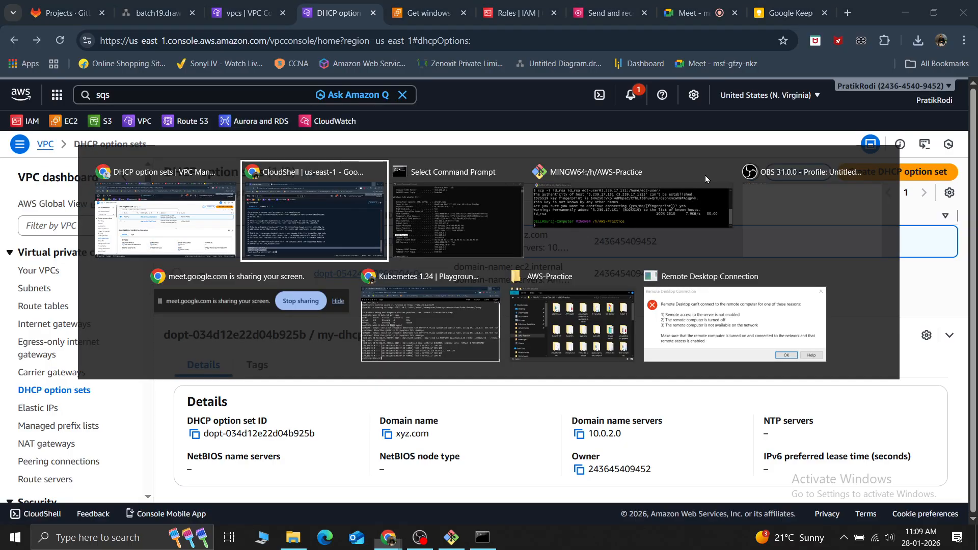
key(alt+Tab)
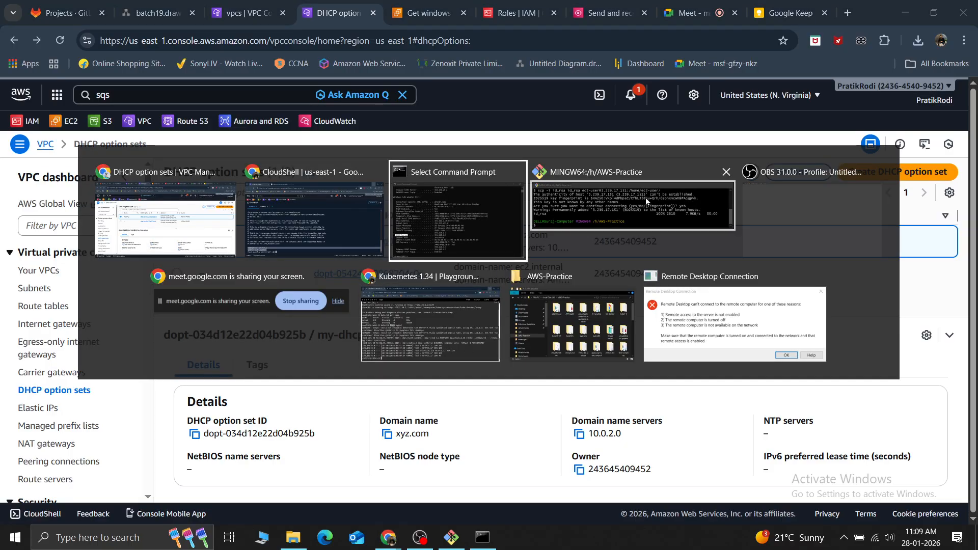
click(169, 237)
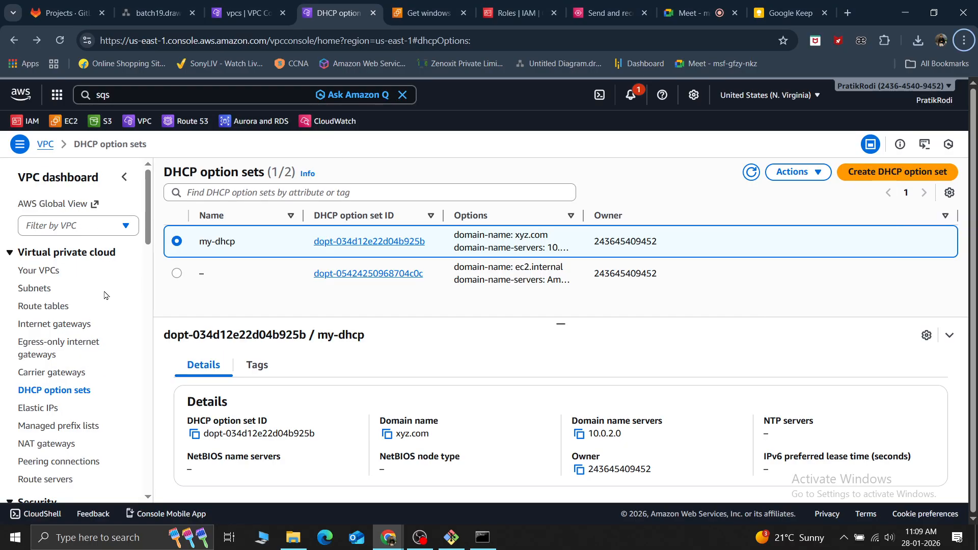
Return to the EC2 instances list and open the form for launching a new instance
click(248, 6)
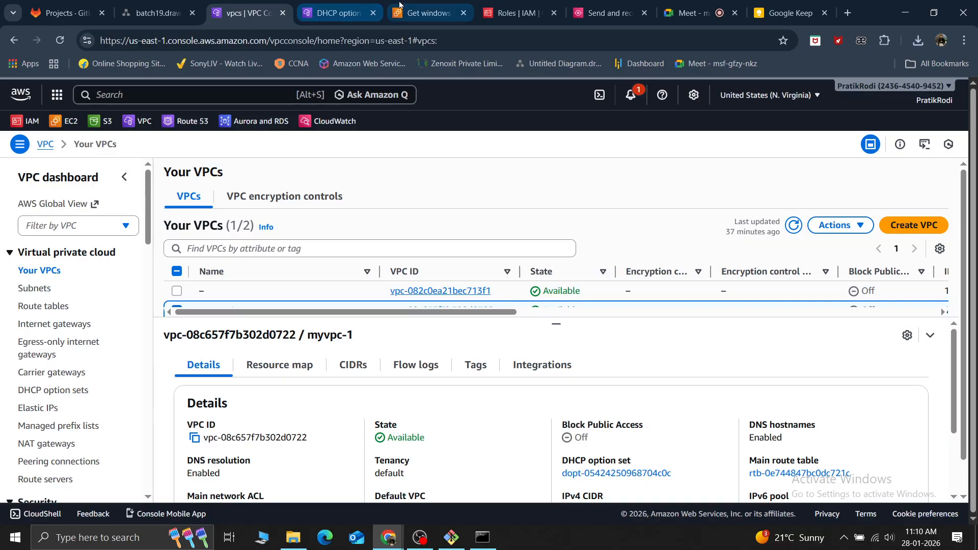
click(426, 12)
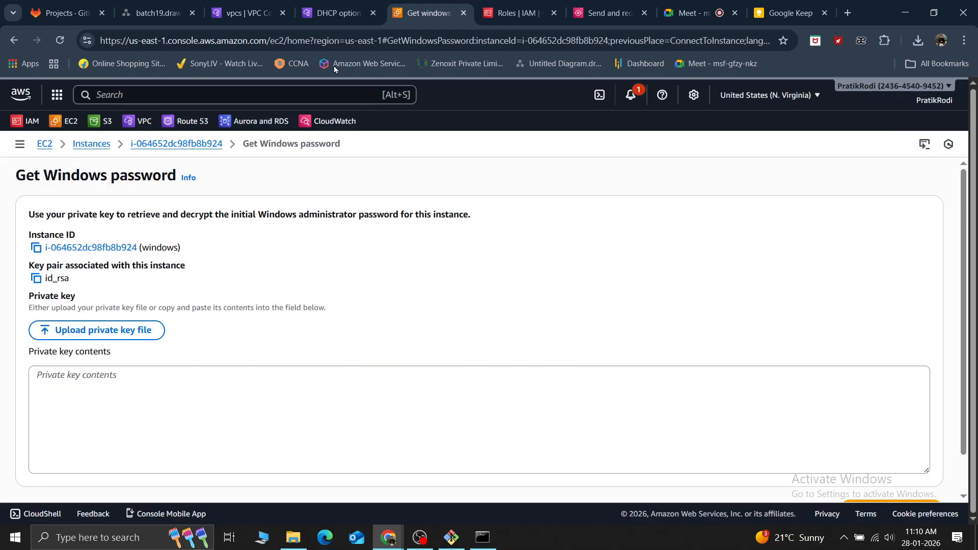
click(86, 145)
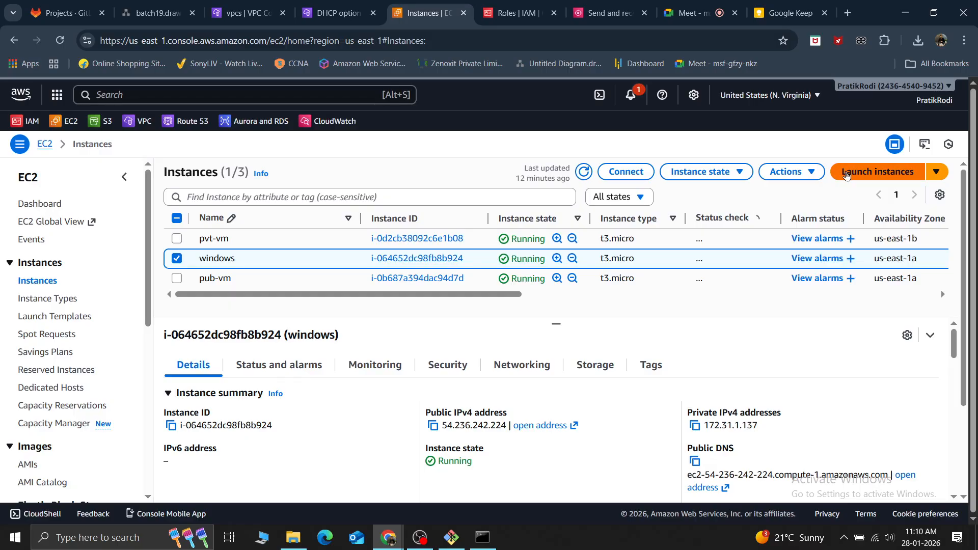
click(846, 175)
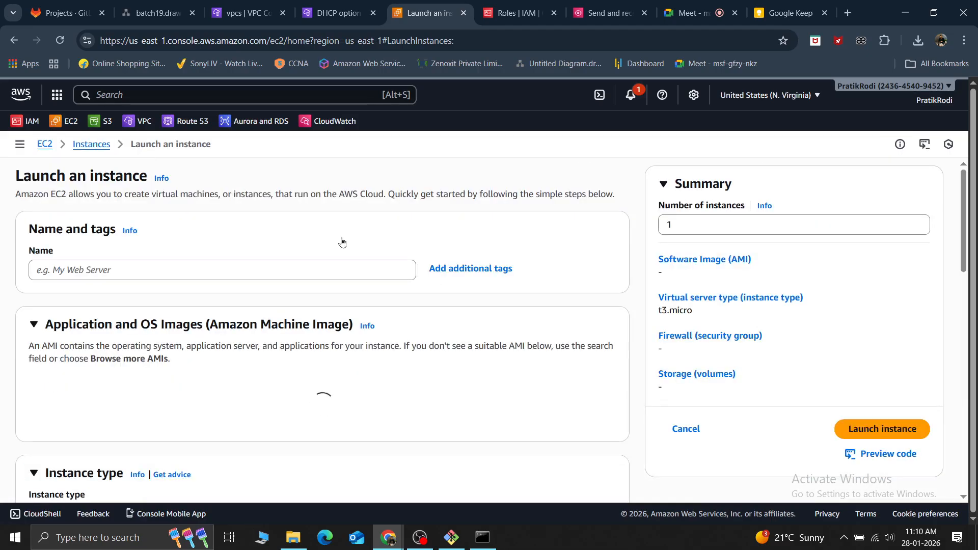
Name the new instance windows2 and choose Windows as its quick-start operating system image
click(167, 278)
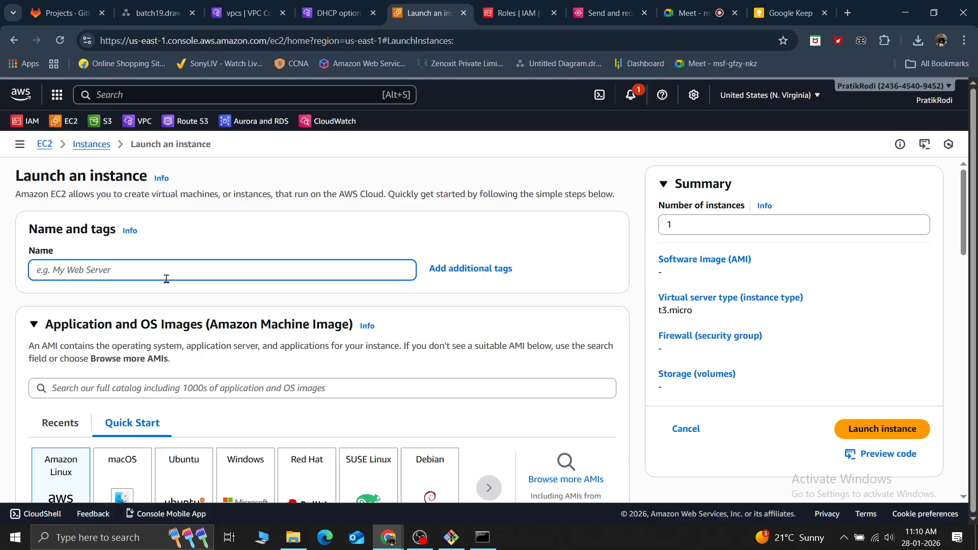
text(windows)
text(2)
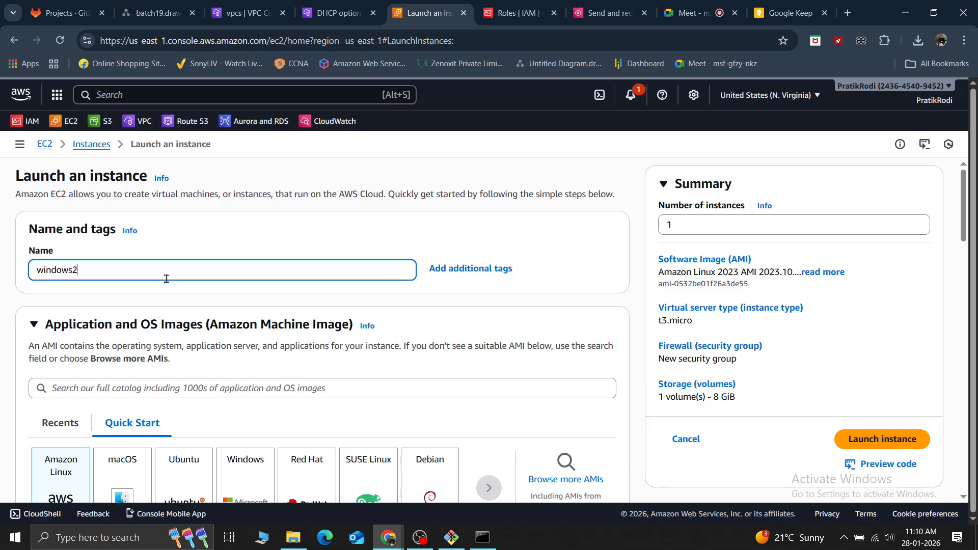
scroll(166, 278, down, 5)
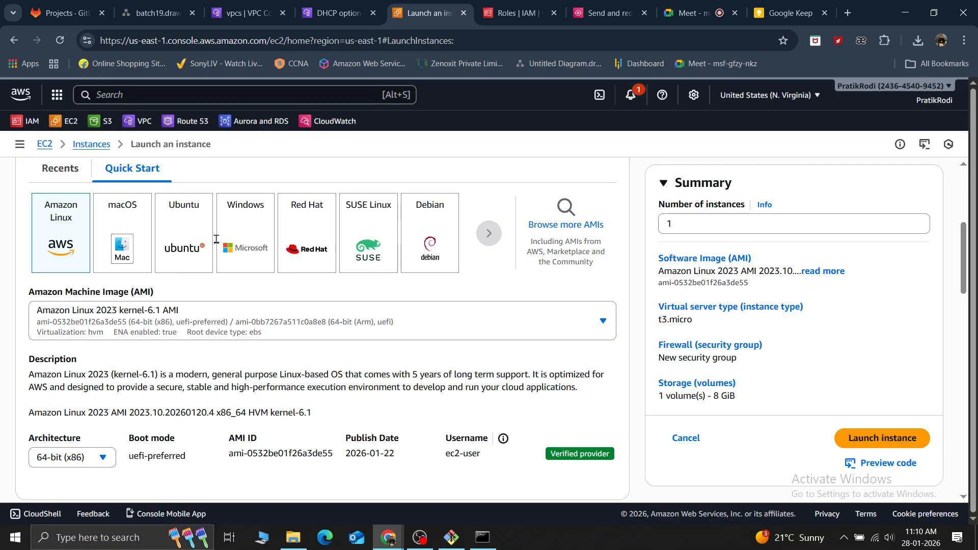
click(245, 239)
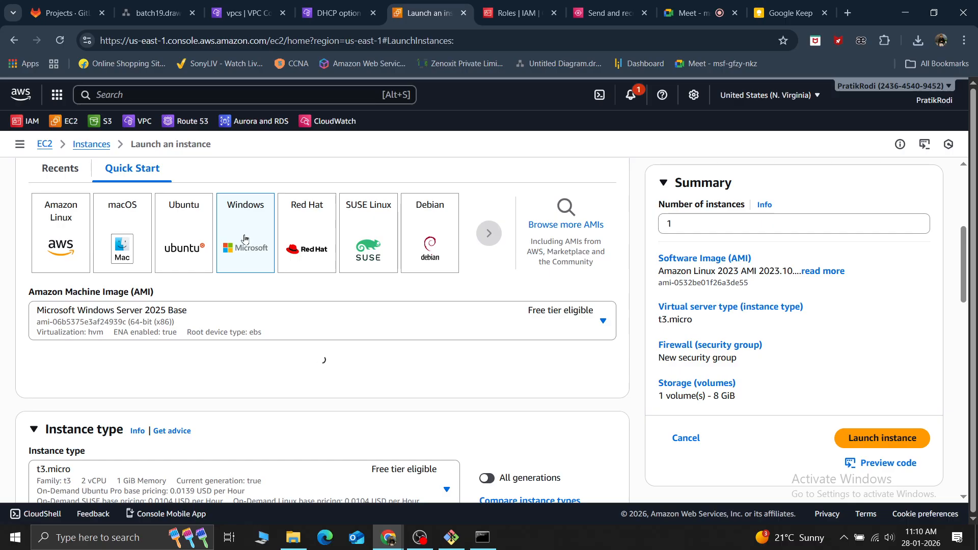
Switch to Command Prompt, review the ipconfig /all command and its adapter output, and minimize the window
click(487, 538)
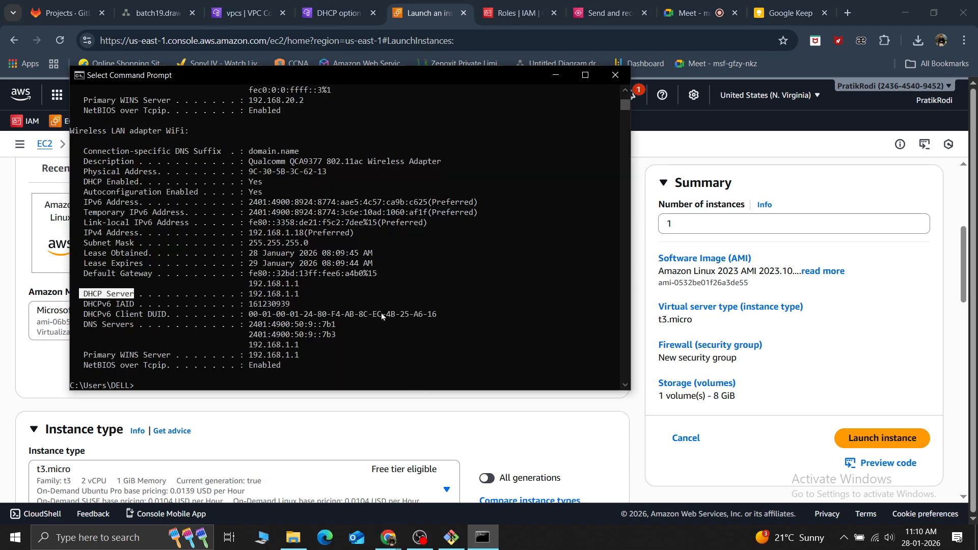
scroll(307, 175, up, 15)
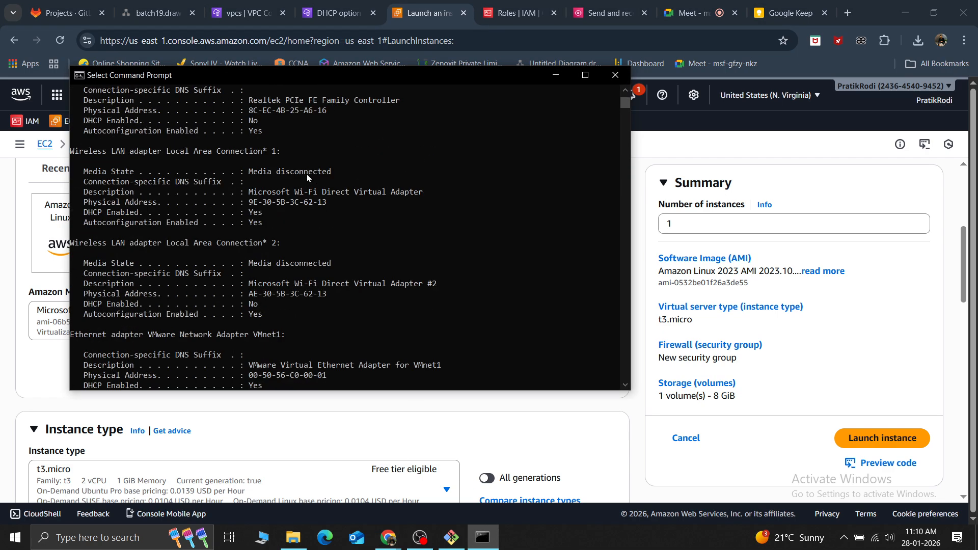
scroll(307, 174, up, 8)
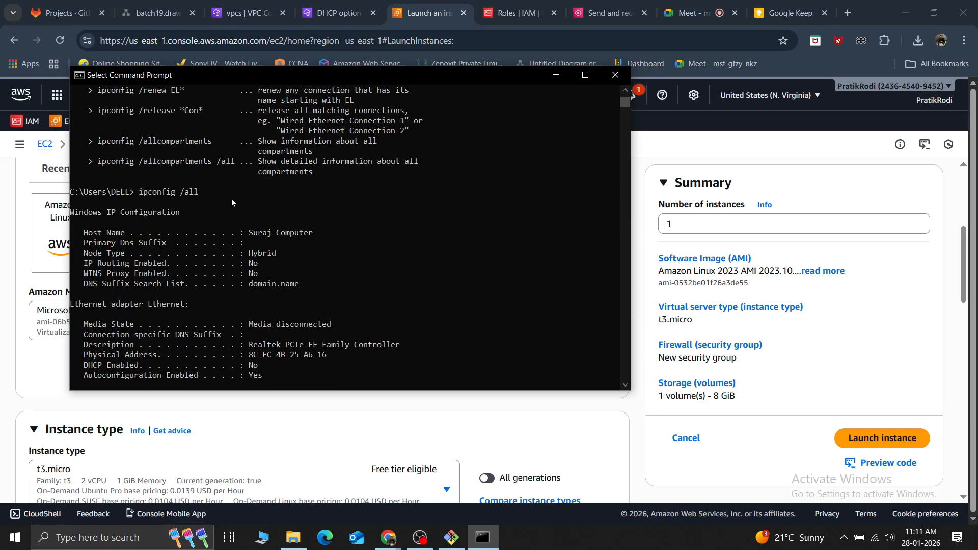
click(556, 75)
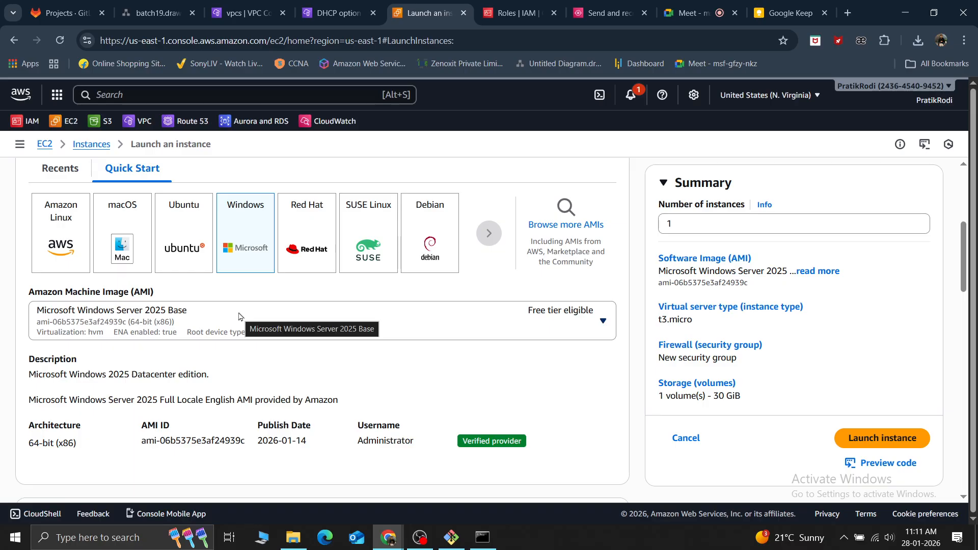
Set the instance's Amazon Machine Image to Microsoft Windows Server 2022 Base
click(242, 317)
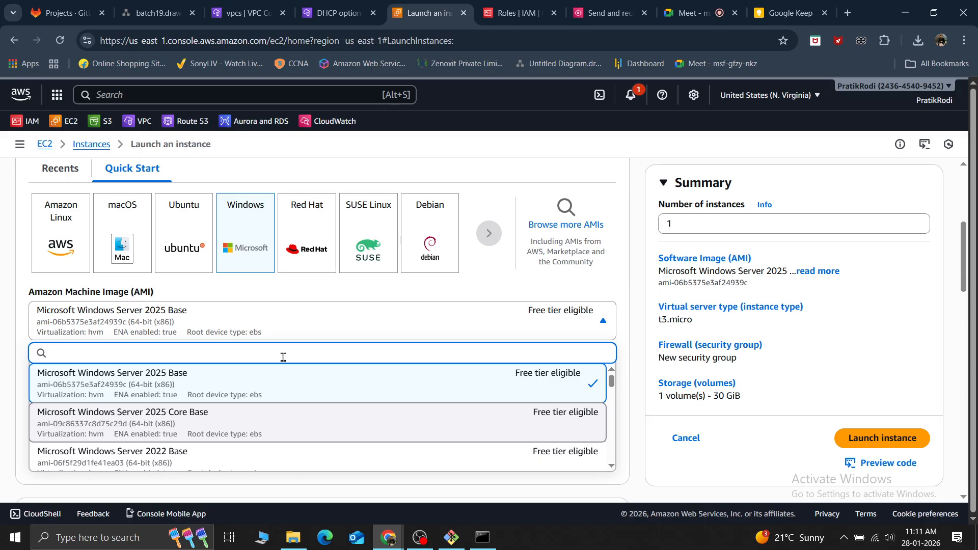
click(177, 457)
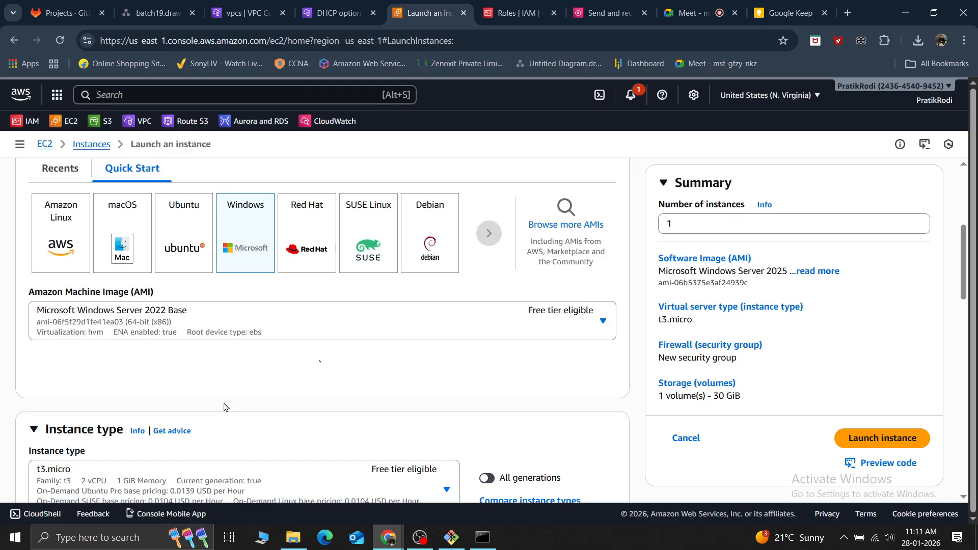
Create an RSA key pair named windowskey in .pem format for the instance and save windowskey.pem to the Desktop
scroll(224, 403, down, 5)
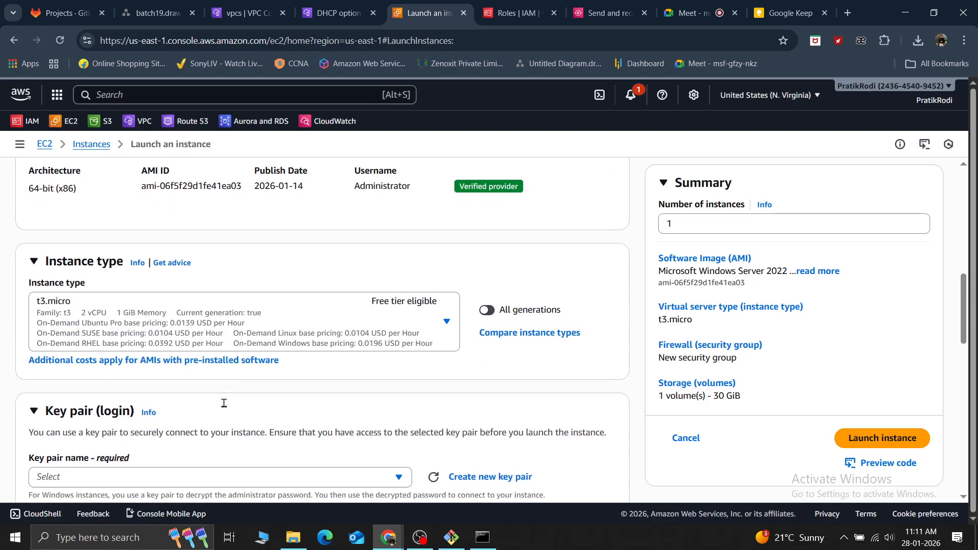
scroll(224, 407, down, 4)
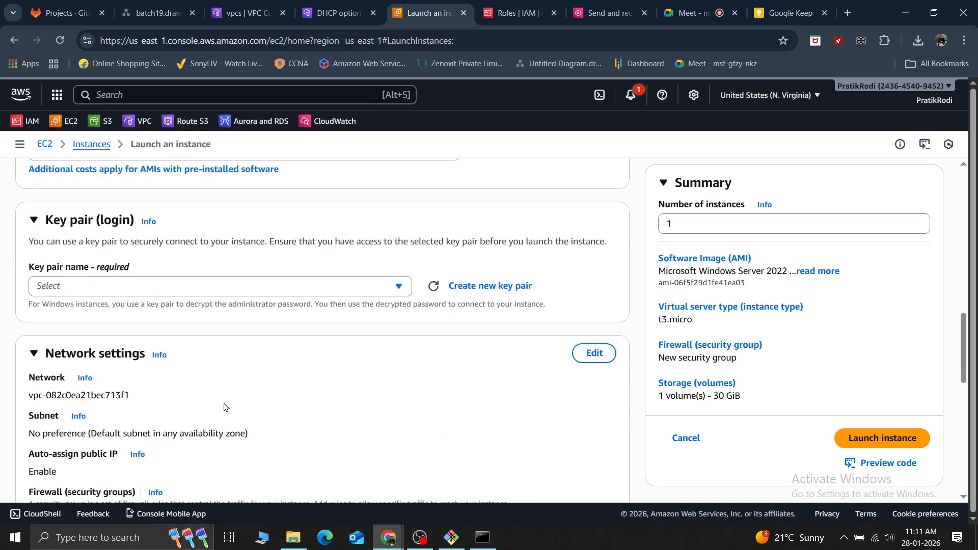
click(504, 287)
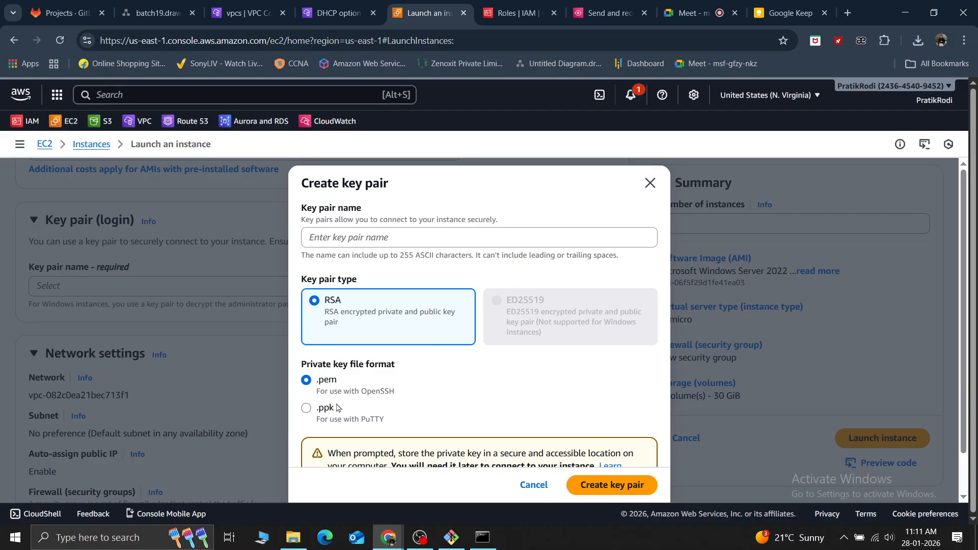
click(372, 237)
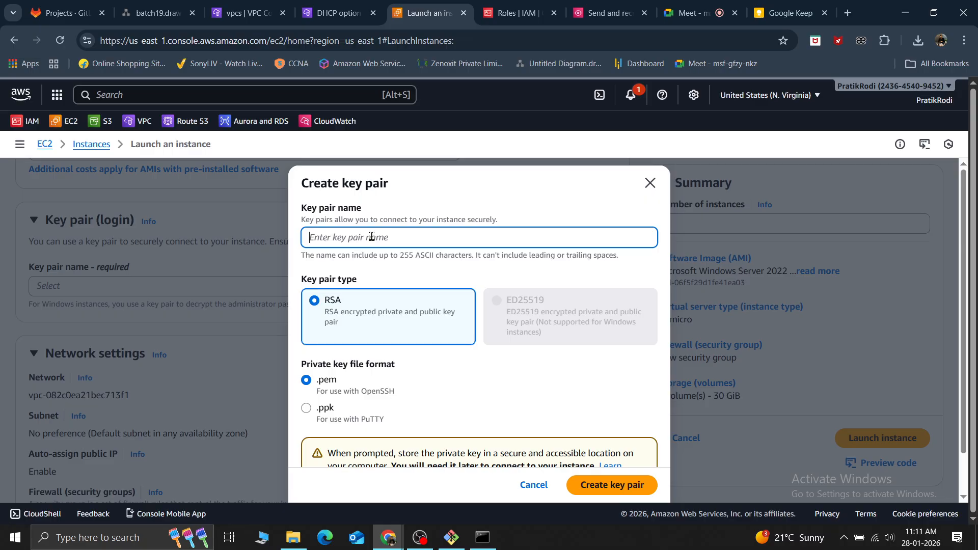
text(windowskey)
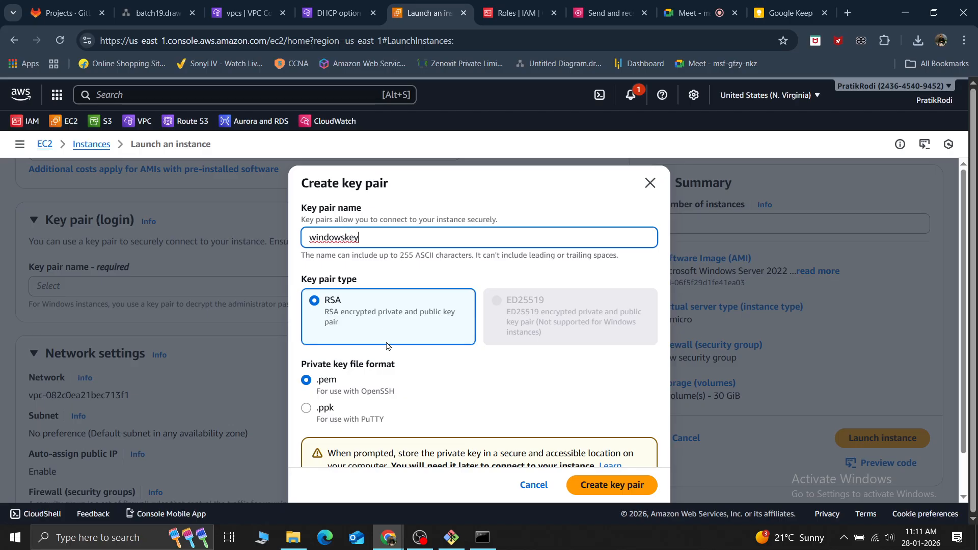
scroll(412, 380, down, 2)
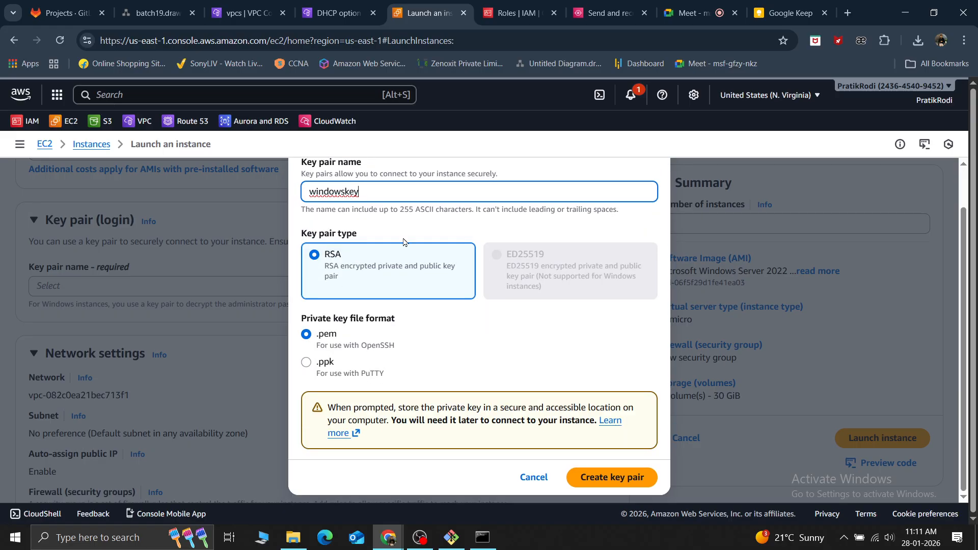
click(601, 479)
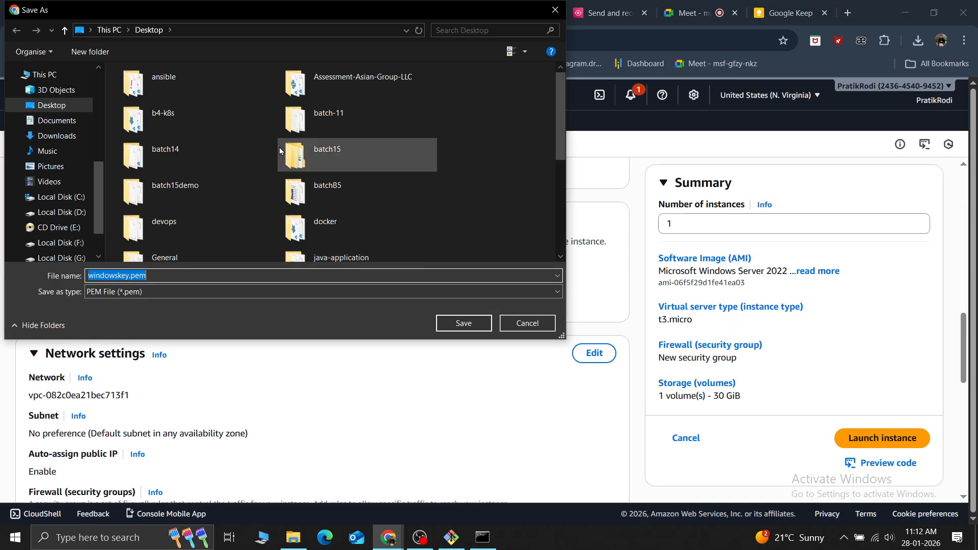
click(478, 326)
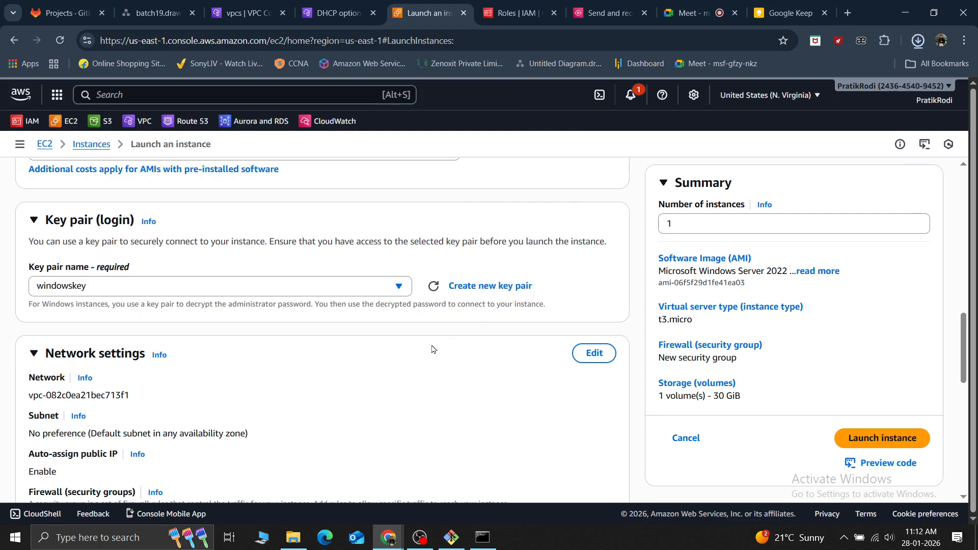
Launch the instance with the default network and storage settings and open the list of all instances
scroll(432, 350, down, 10)
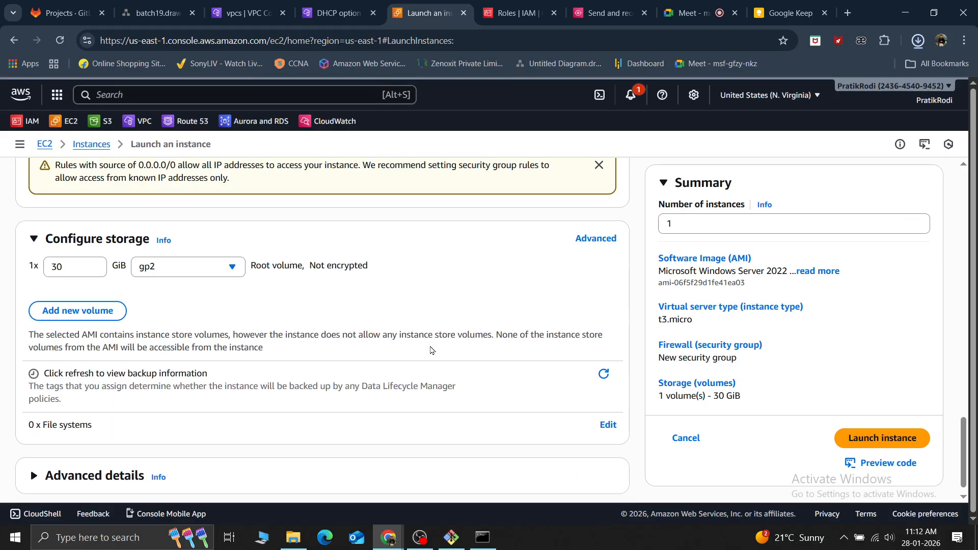
scroll(432, 350, down, 1)
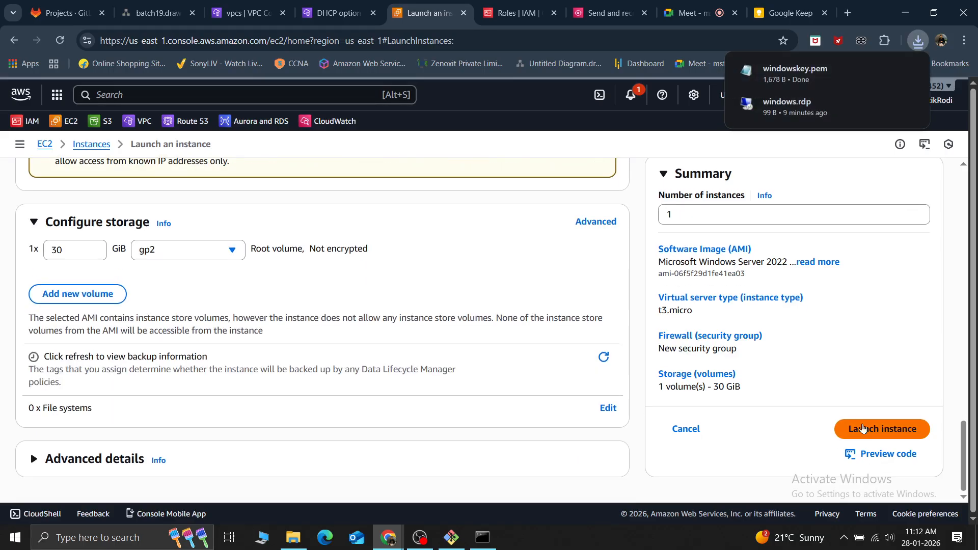
click(863, 429)
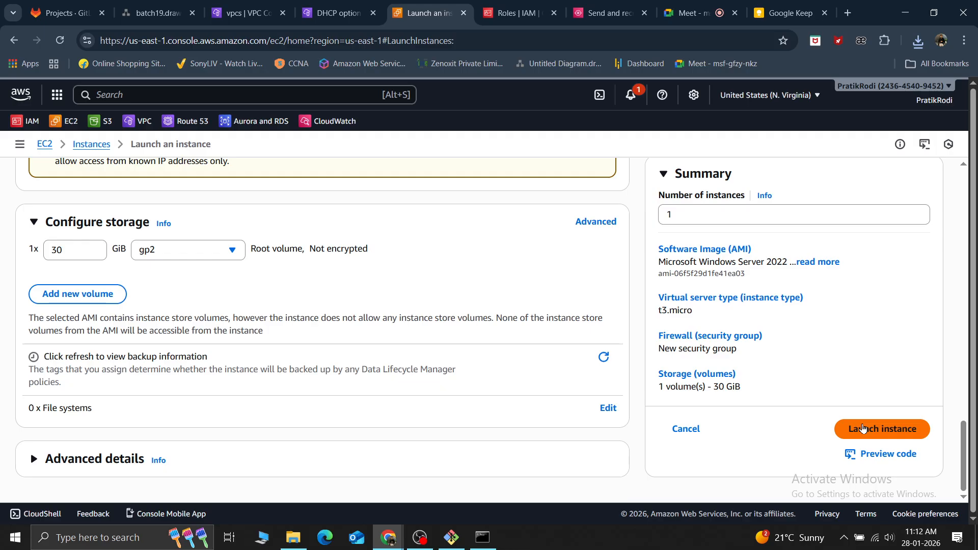
click(863, 429)
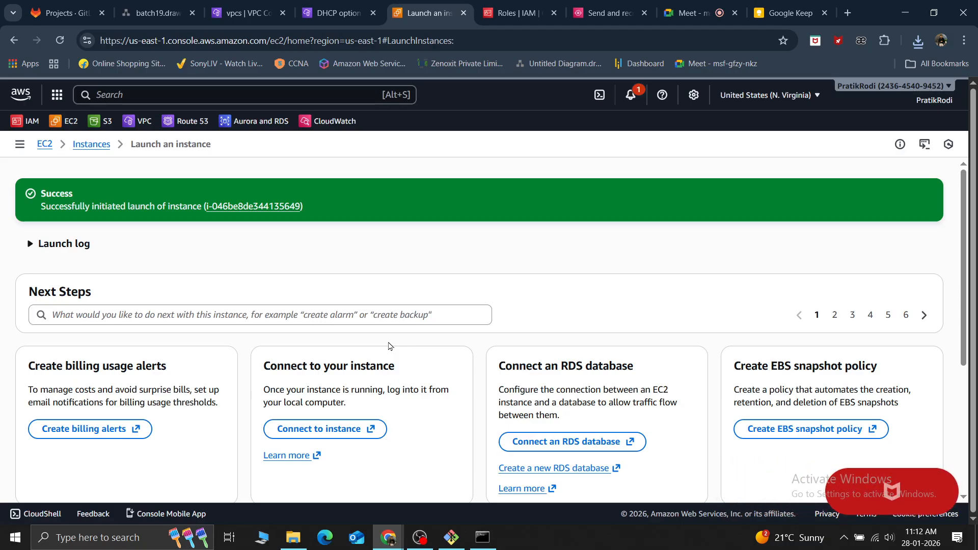
scroll(602, 293, down, 4)
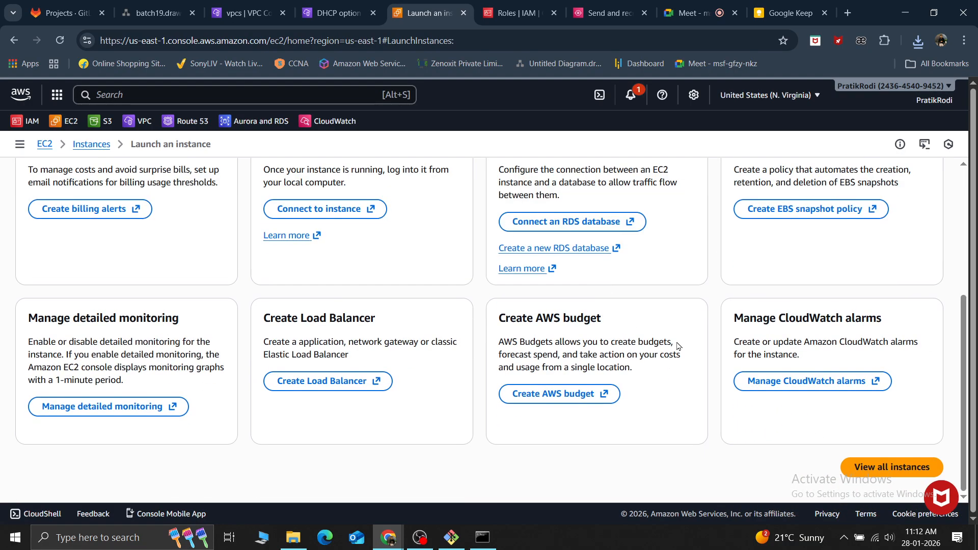
click(870, 464)
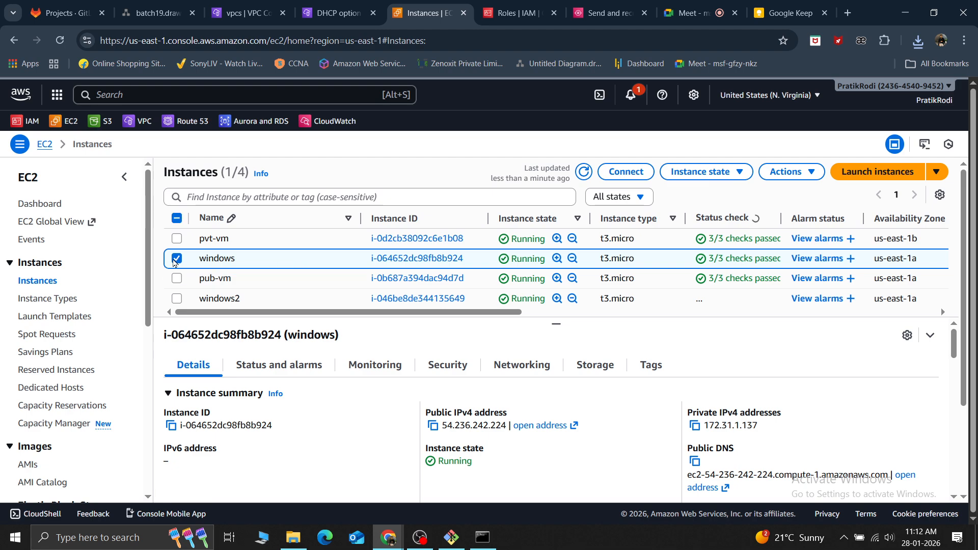
Open the security group attached to windows2 and examine the type of its inbound rule
click(175, 259)
click(177, 299)
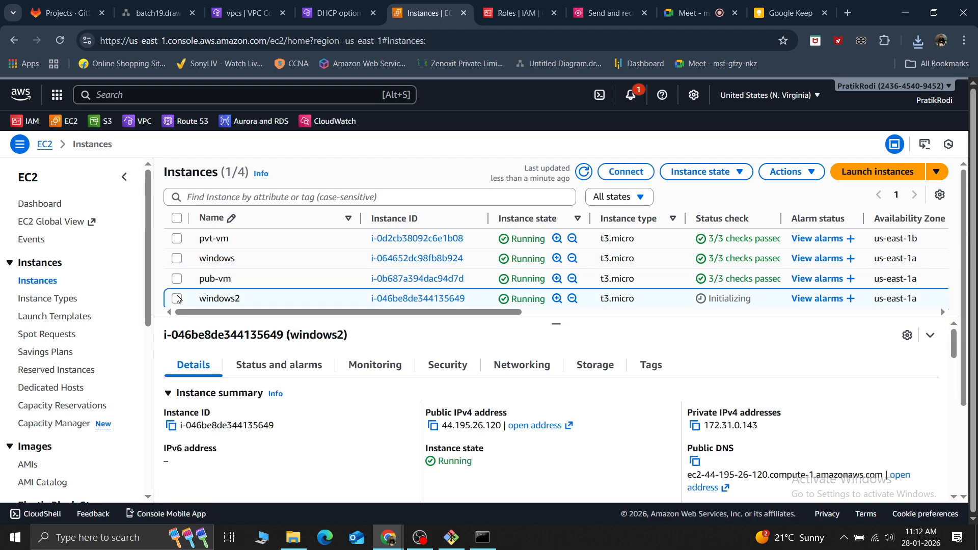
click(441, 369)
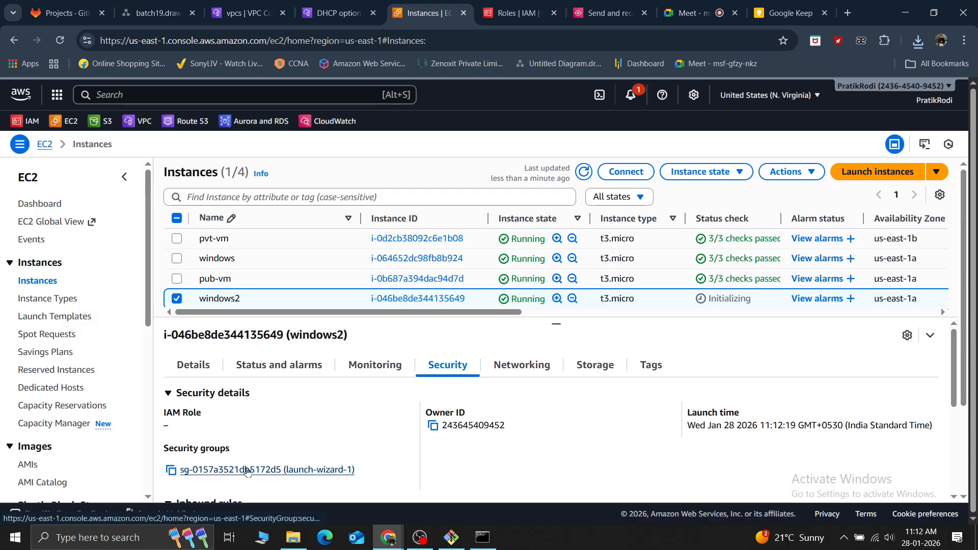
click(252, 470)
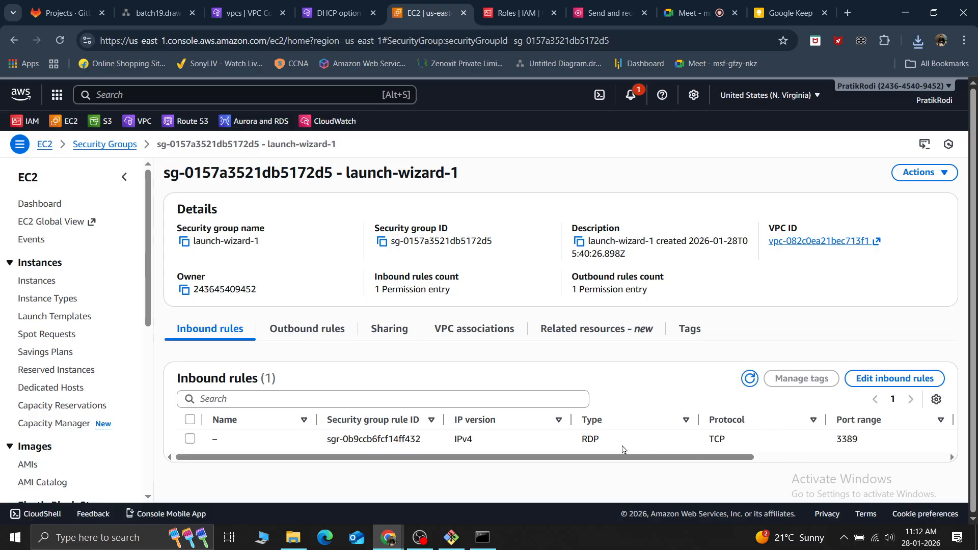
drag(604, 443, 581, 445)
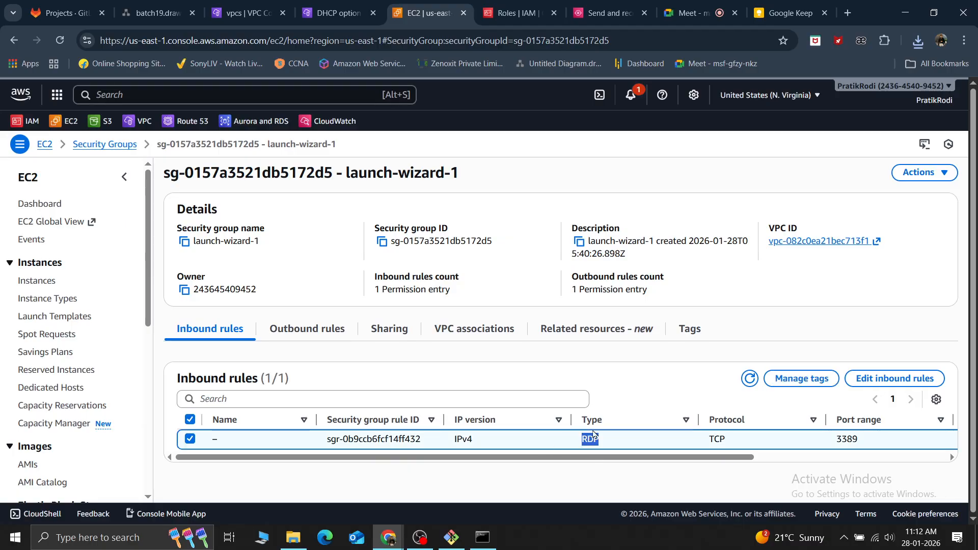
click(643, 367)
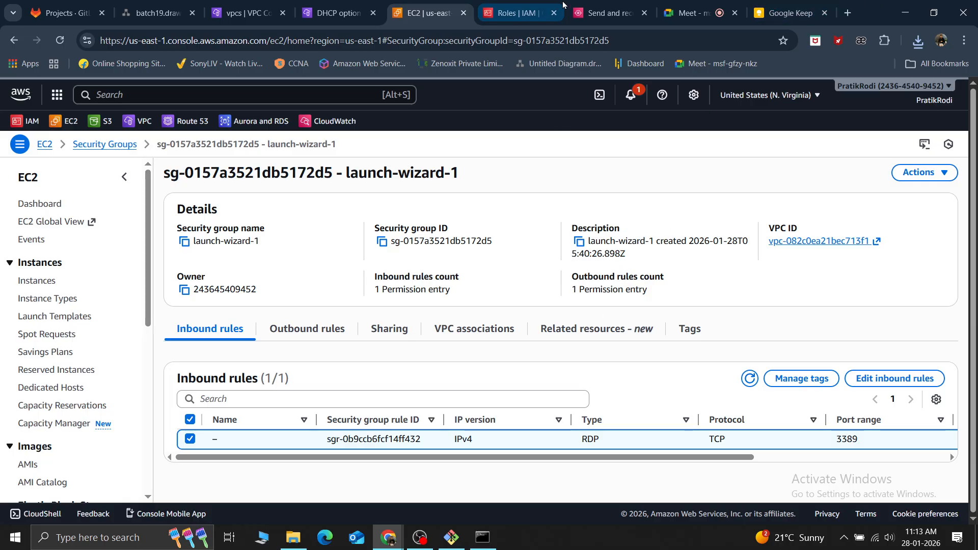
Open the EC2 instances list in a new browser tab and close the IAM Roles and Send and receive tabs
right_click(27, 284)
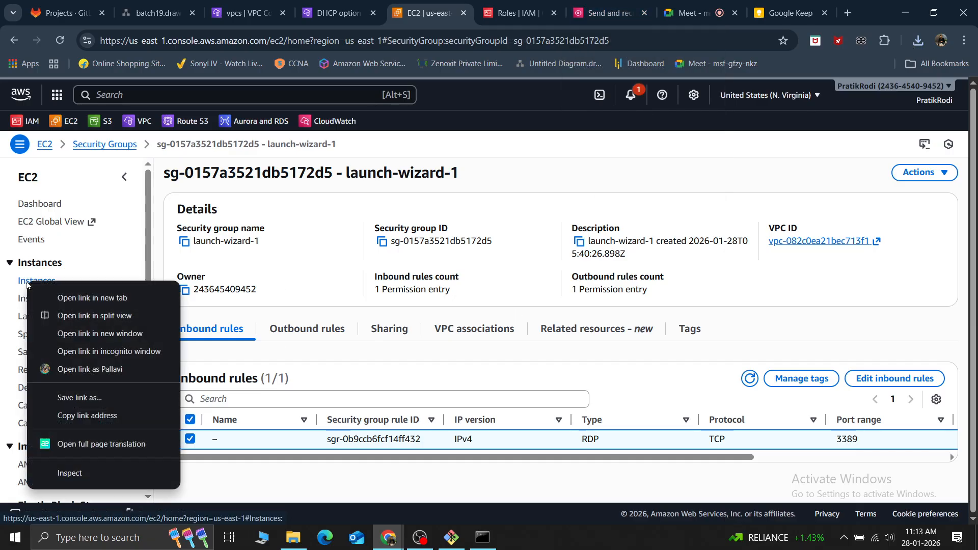
click(61, 295)
click(533, 7)
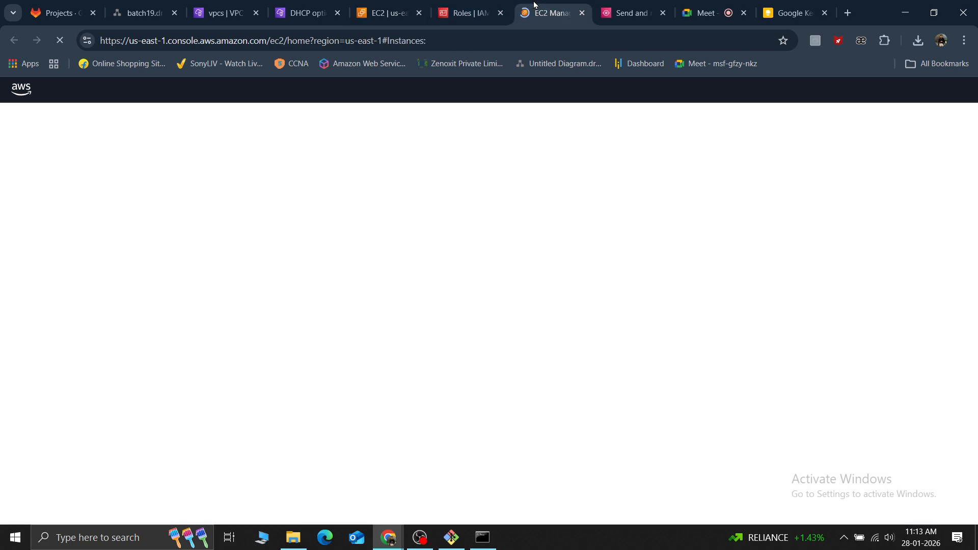
click(387, 11)
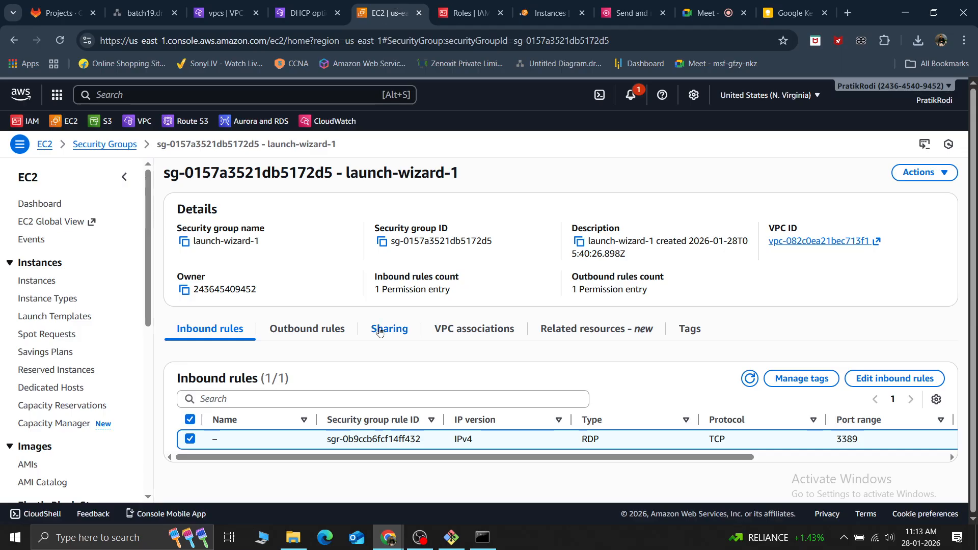
click(548, 3)
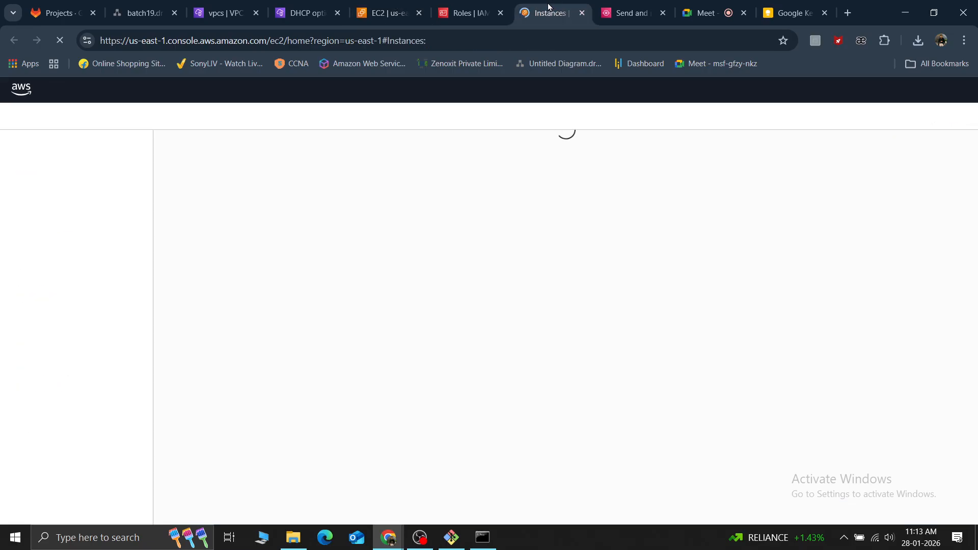
click(499, 17)
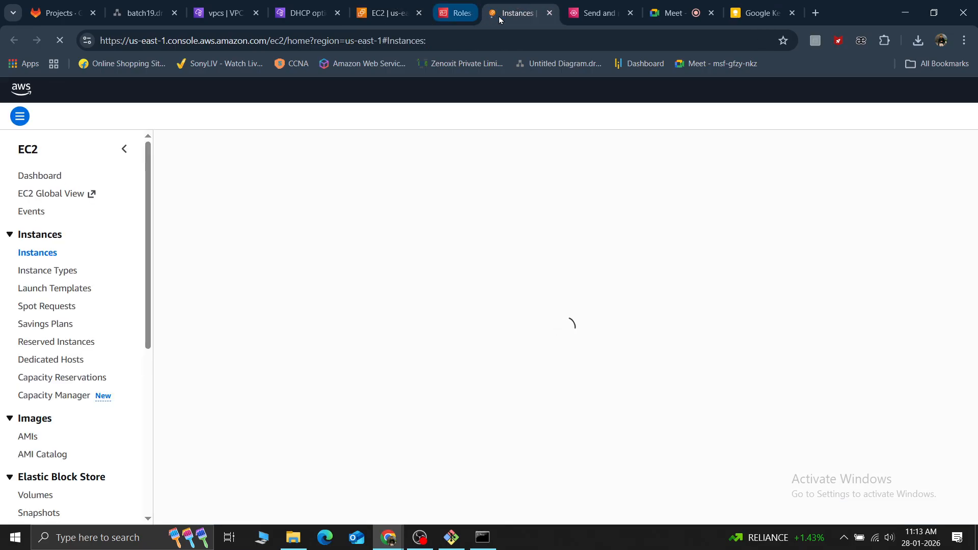
click(581, 13)
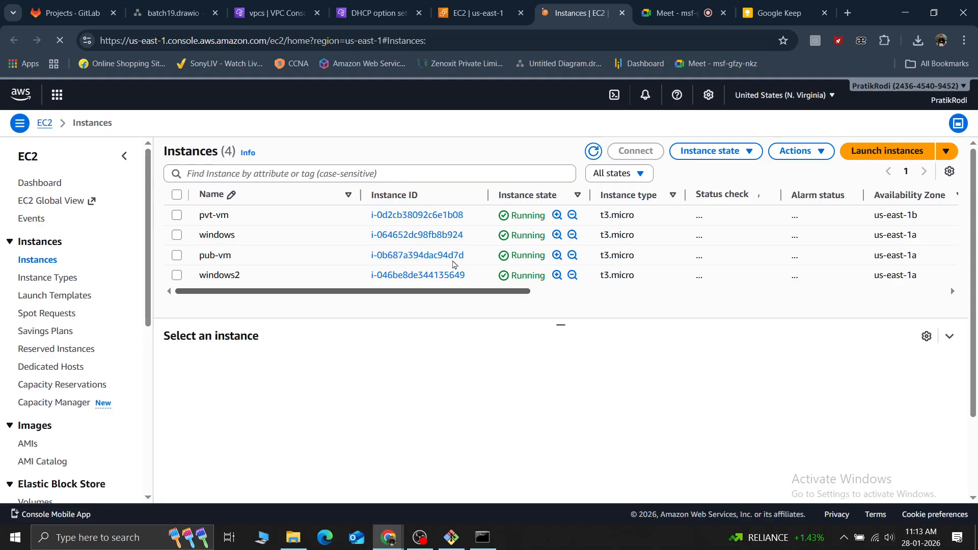
Copy the public IPv4 address of windows2 and open the instance's RDP client connection options
click(178, 278)
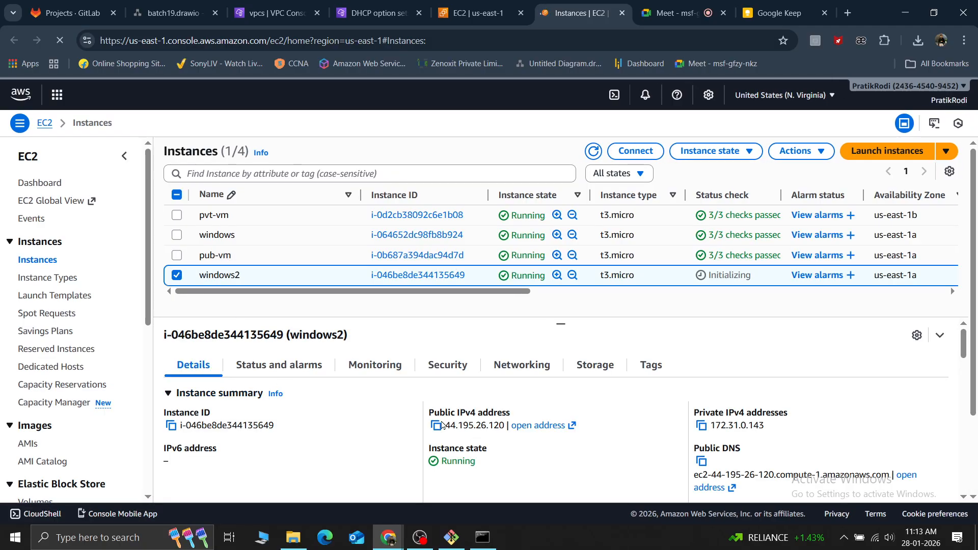
click(438, 425)
click(632, 151)
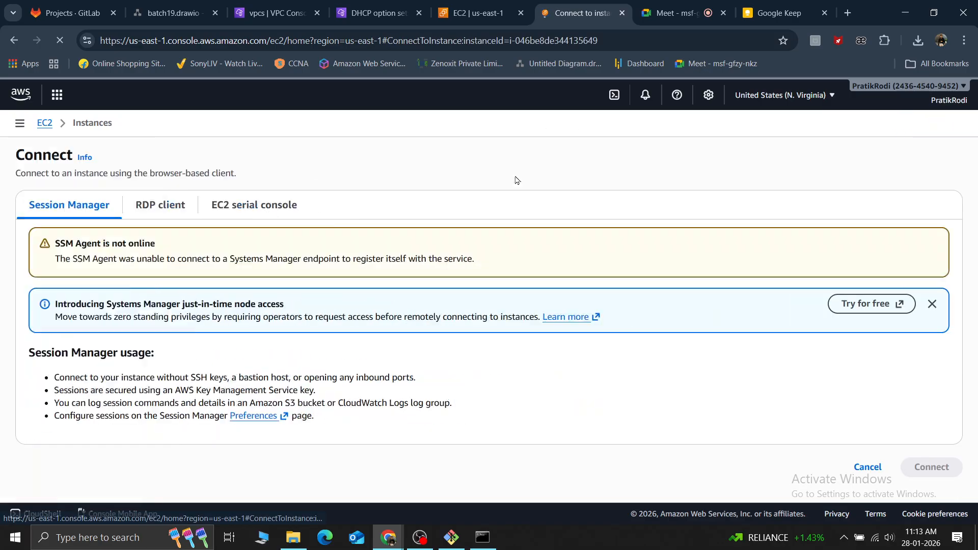
click(161, 210)
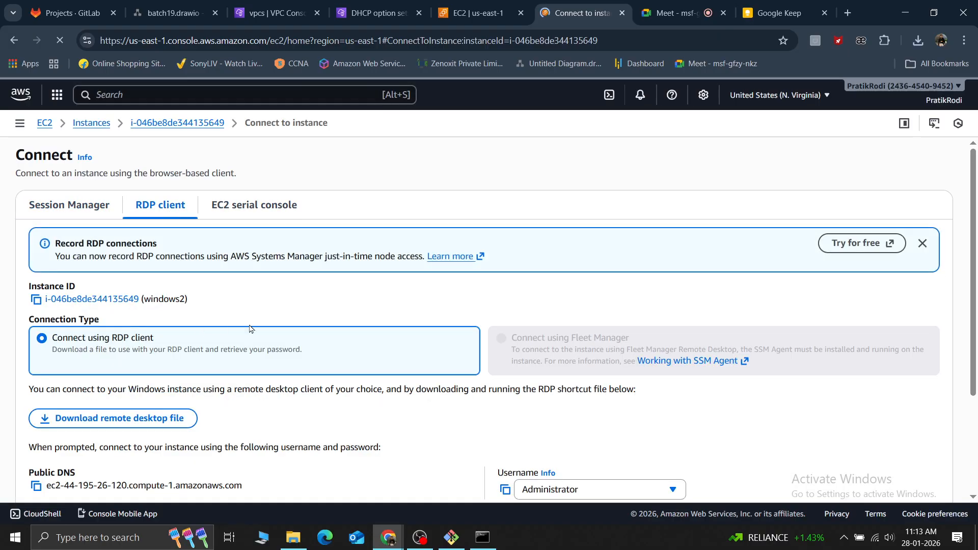
Download the instance's remote desktop file and save it to the Desktop as windows2.rdp
scroll(288, 329, down, 1)
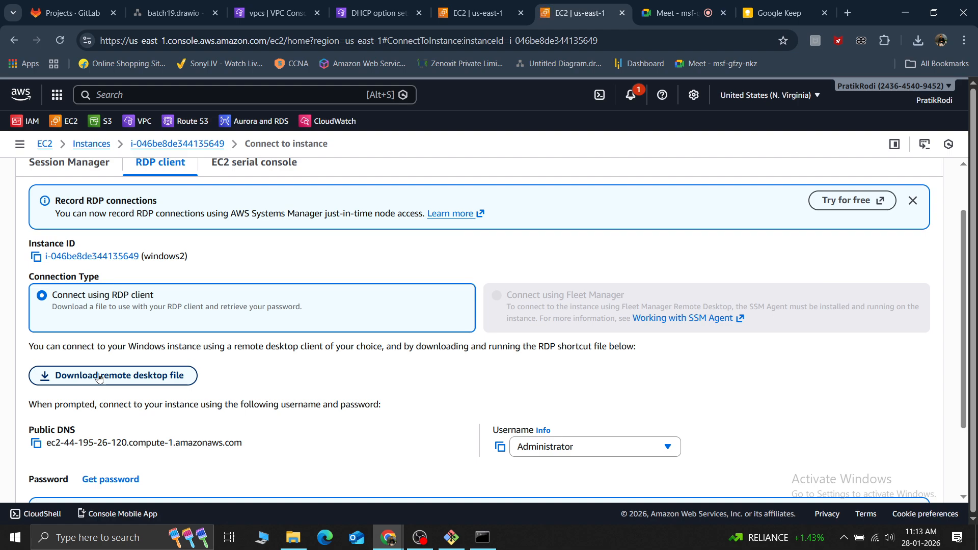
click(99, 376)
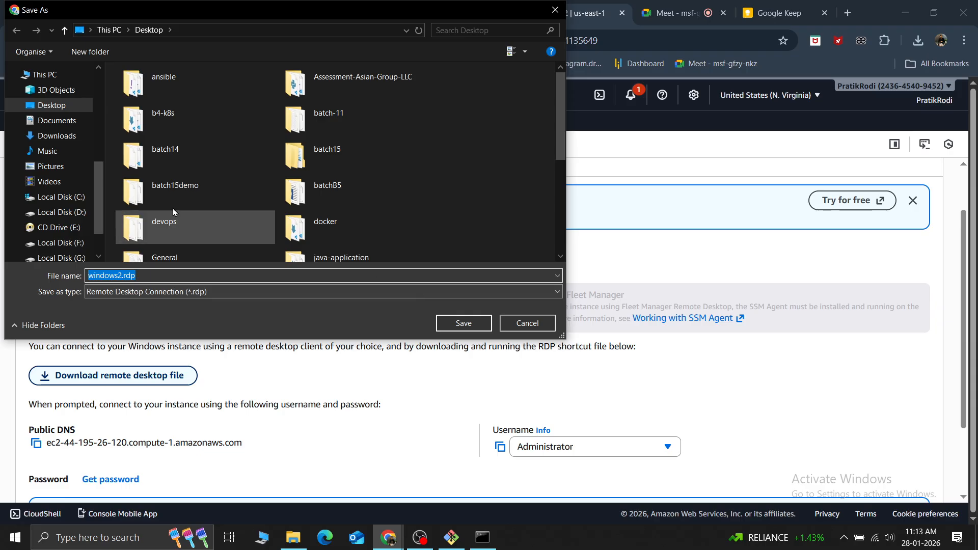
click(460, 325)
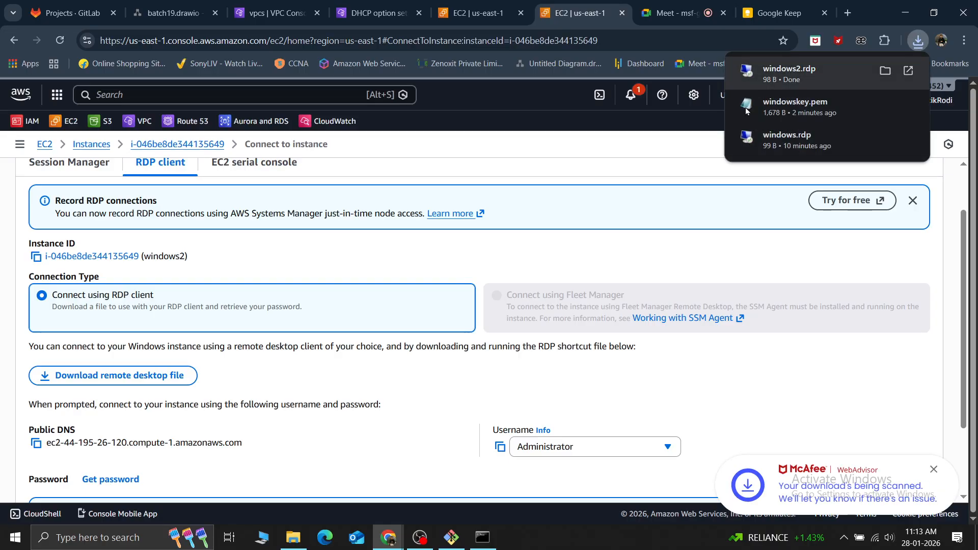
Open the downloaded windows2.rdp file and start the remote desktop connection despite the unknown publisher
mouse_move(264, 544)
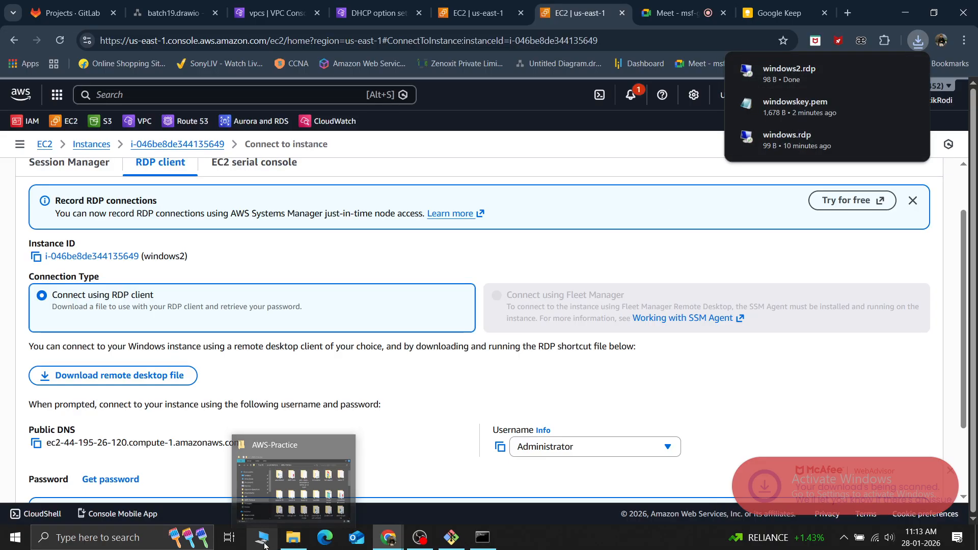
click(771, 79)
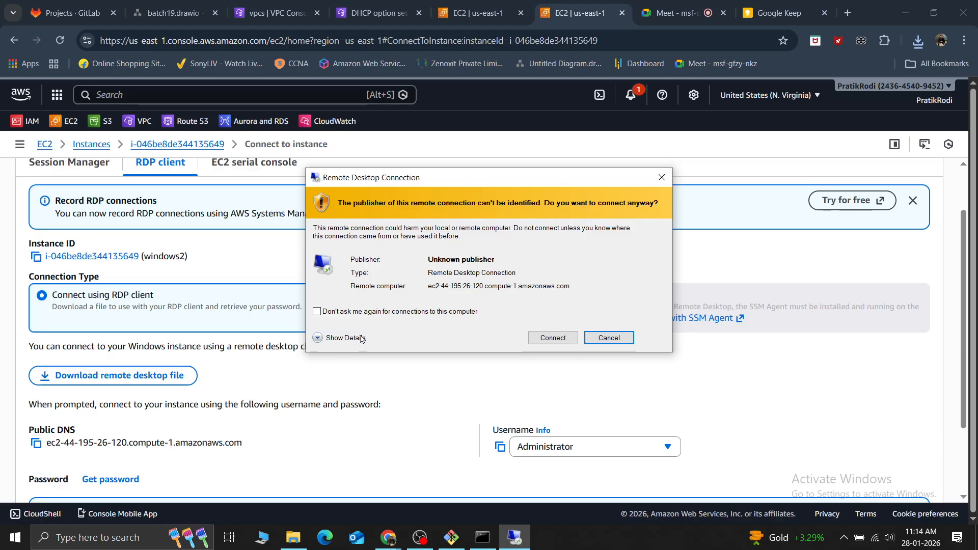
click(328, 338)
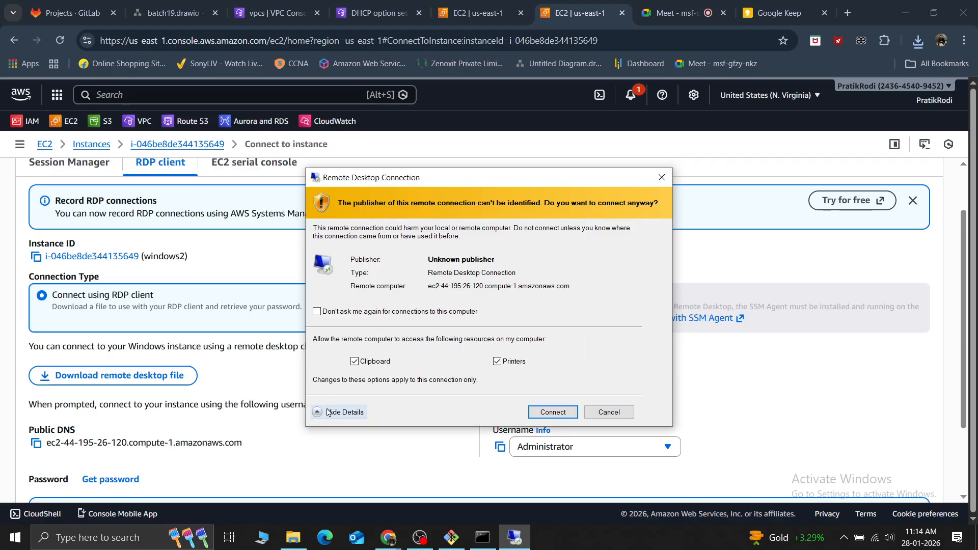
click(327, 413)
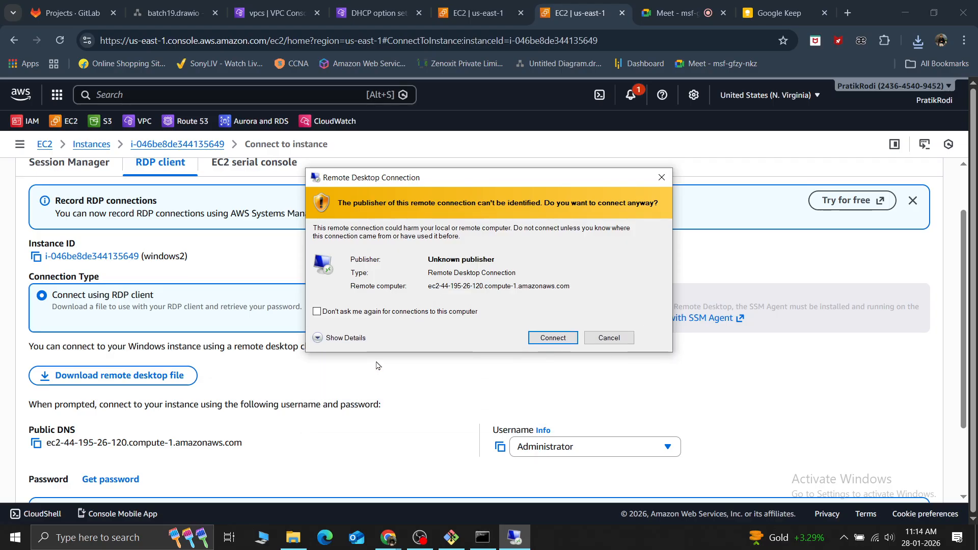
click(556, 343)
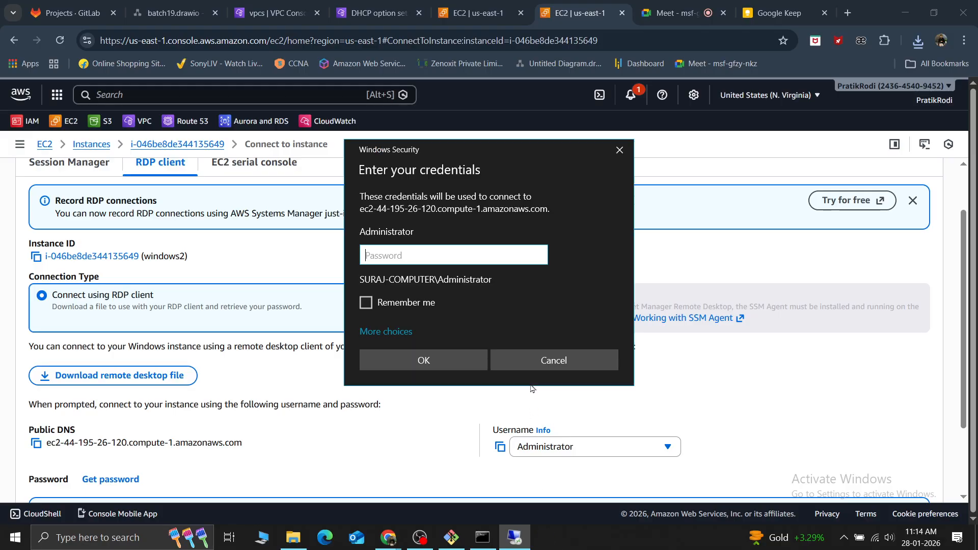
Open the password retrieval page for windows2 and upload windowskey.pem from the Desktop as the private key
click(285, 374)
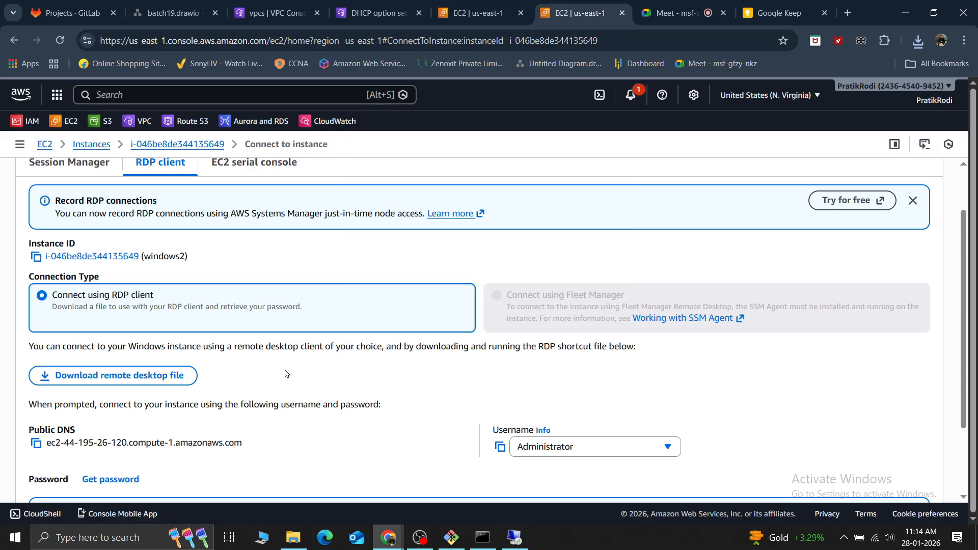
scroll(286, 374, down, 2)
click(105, 386)
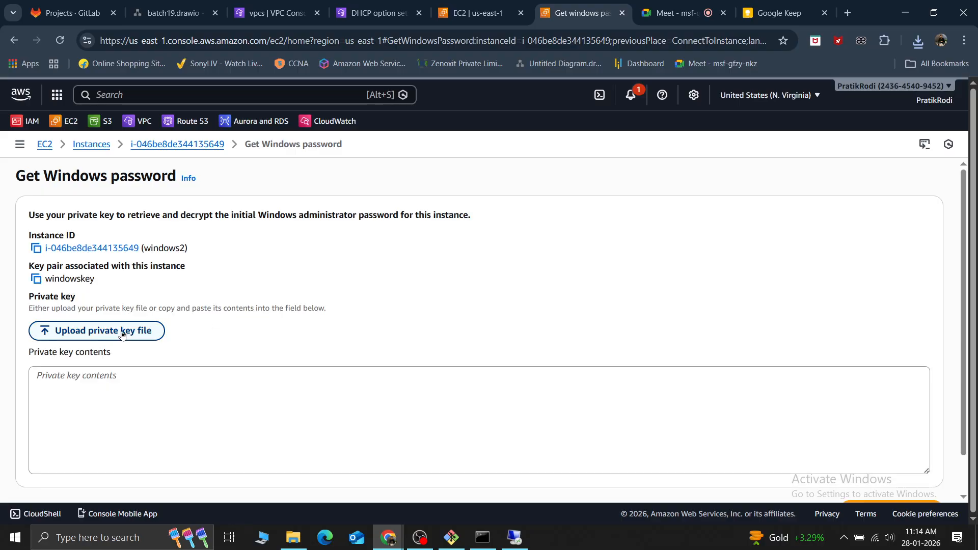
click(121, 334)
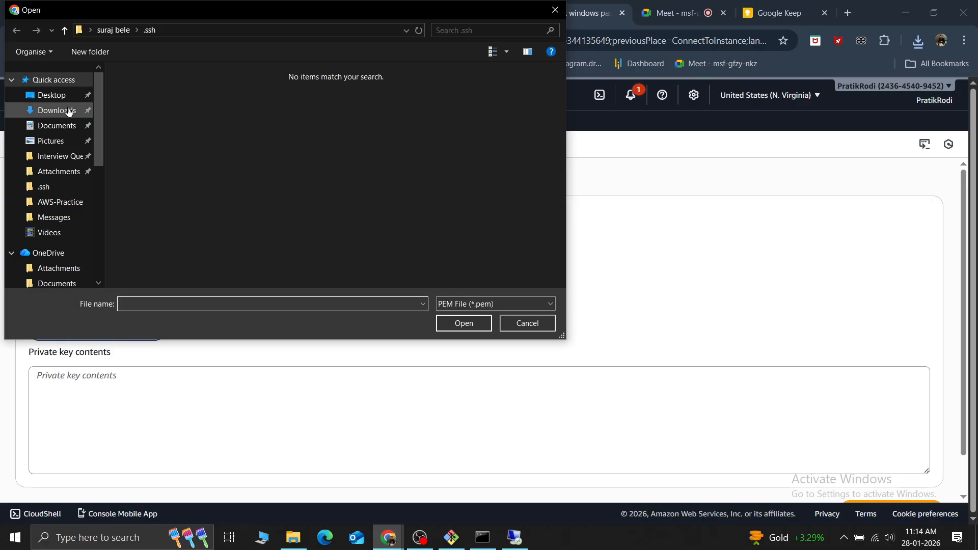
click(57, 102)
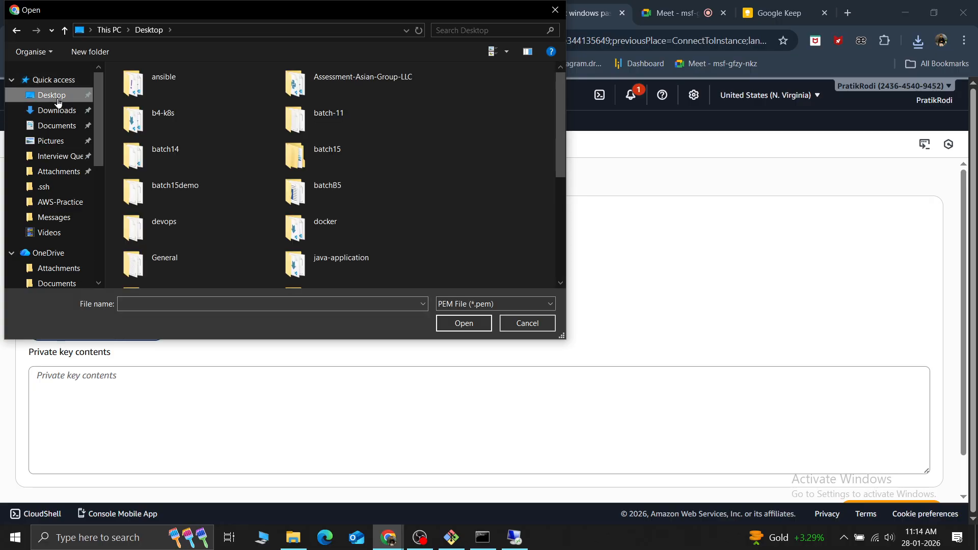
scroll(305, 193, down, 5)
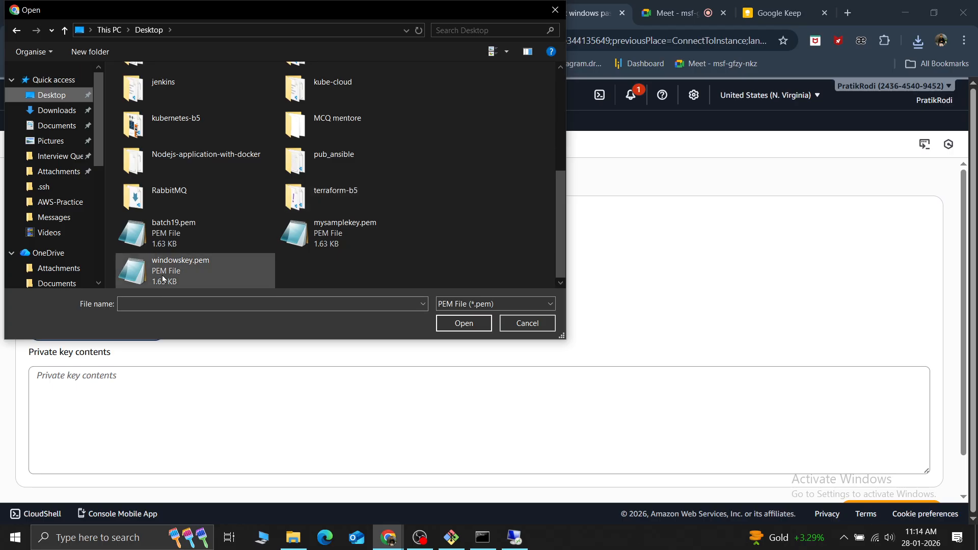
click(199, 274)
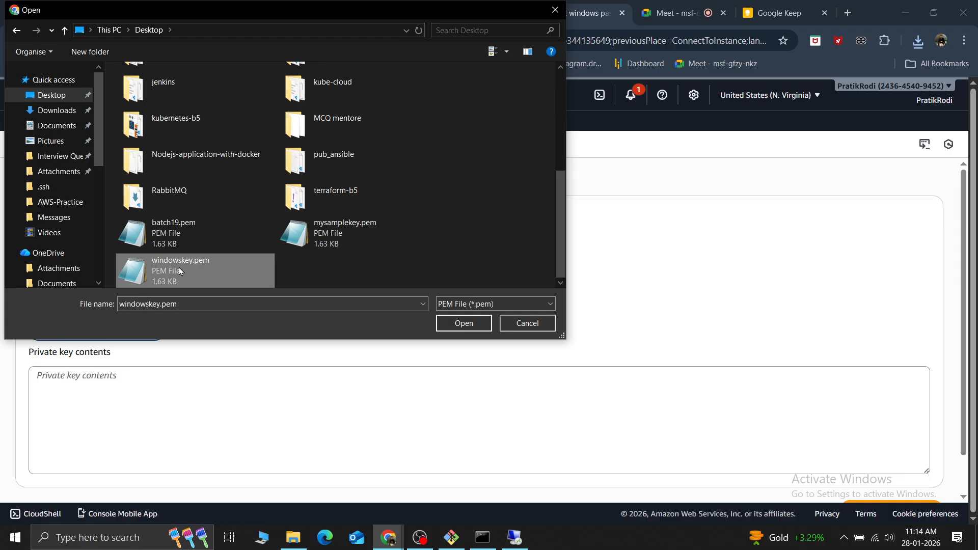
click(461, 323)
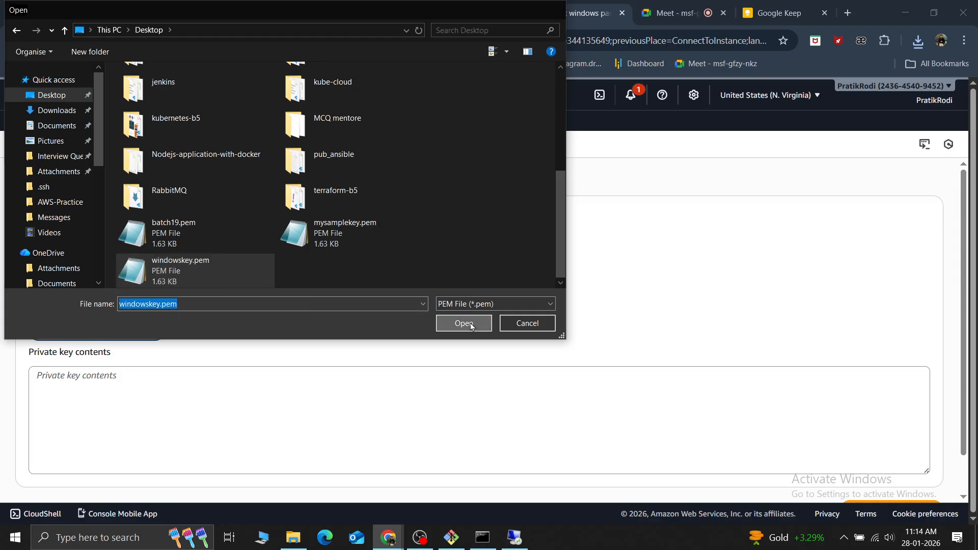
Decrypt the Windows administrator password with the uploaded key and copy the password
scroll(472, 328, down, 2)
scroll(385, 418, down, 5)
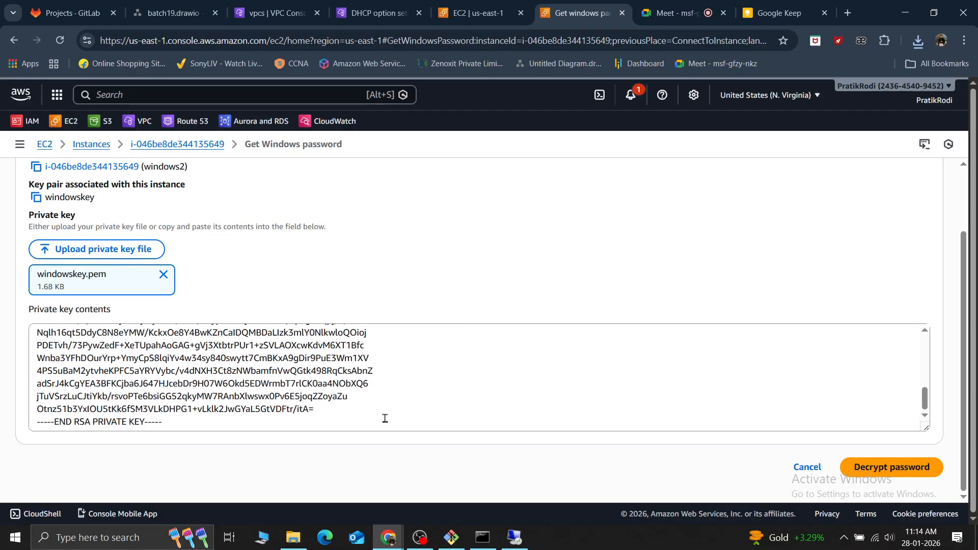
click(875, 461)
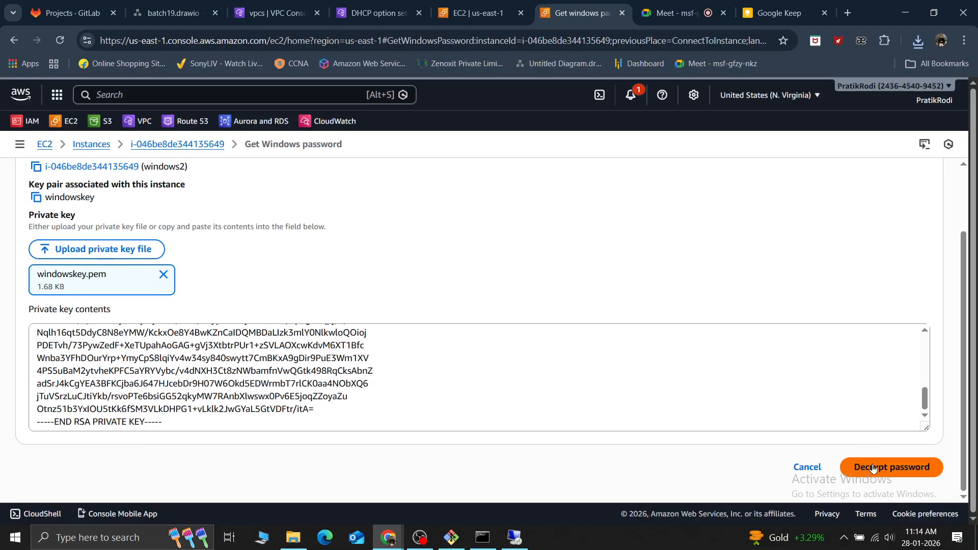
scroll(333, 357, down, 3)
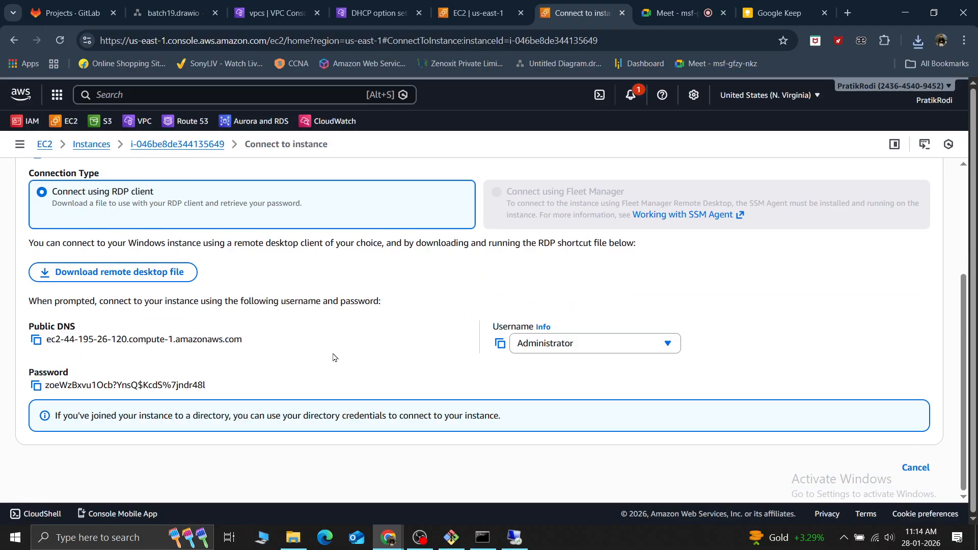
click(36, 385)
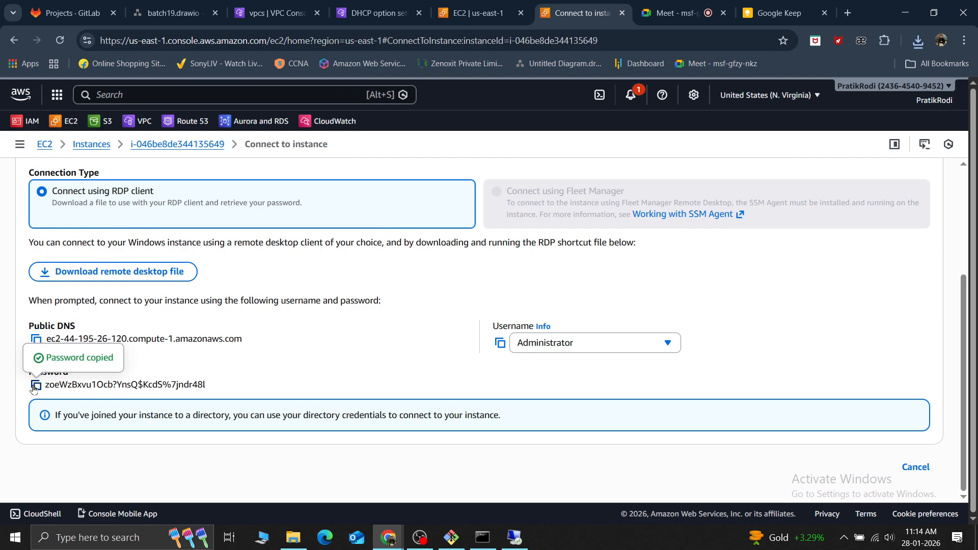
Log in to the remote instance with the copied Administrator password, accepting its untrusted certificate, and allow network discovery
key(alt+Tab)
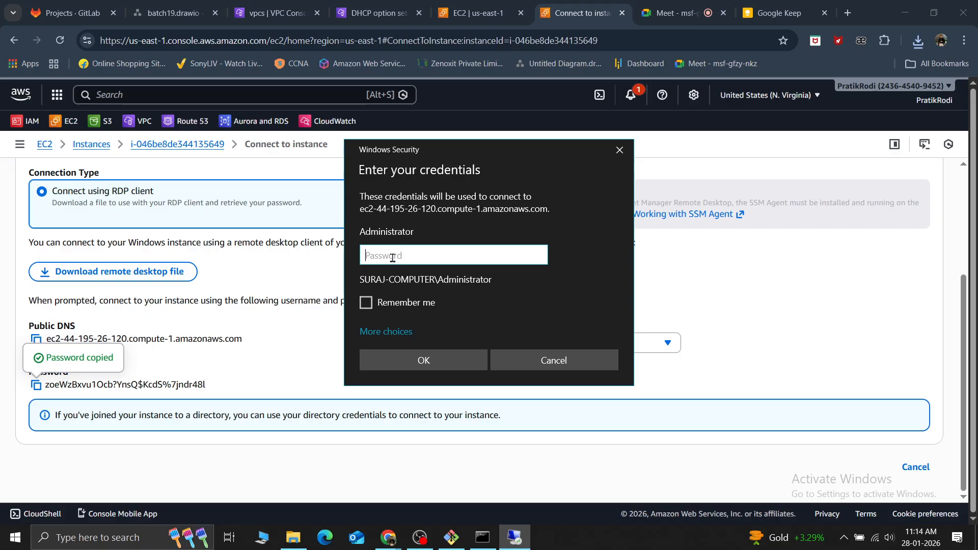
key(ctrl+v)
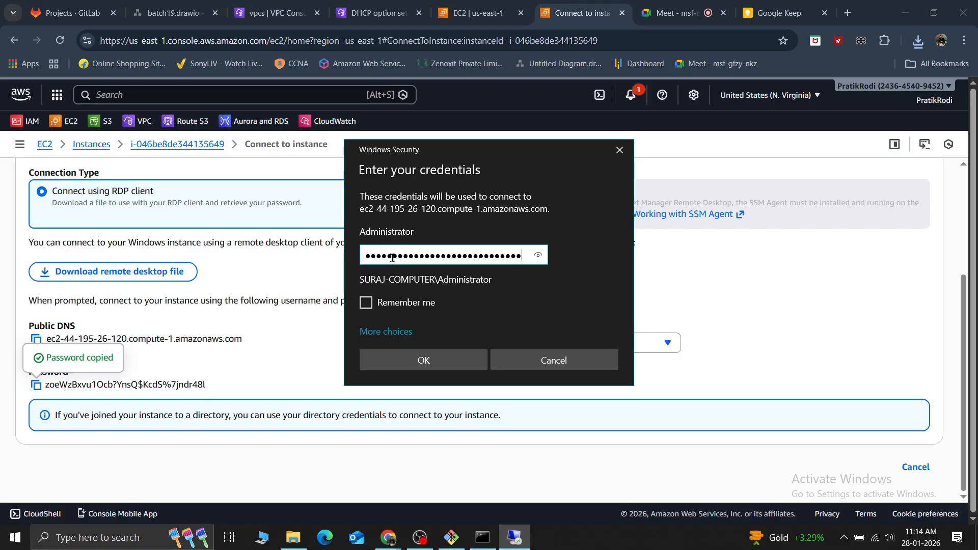
click(423, 361)
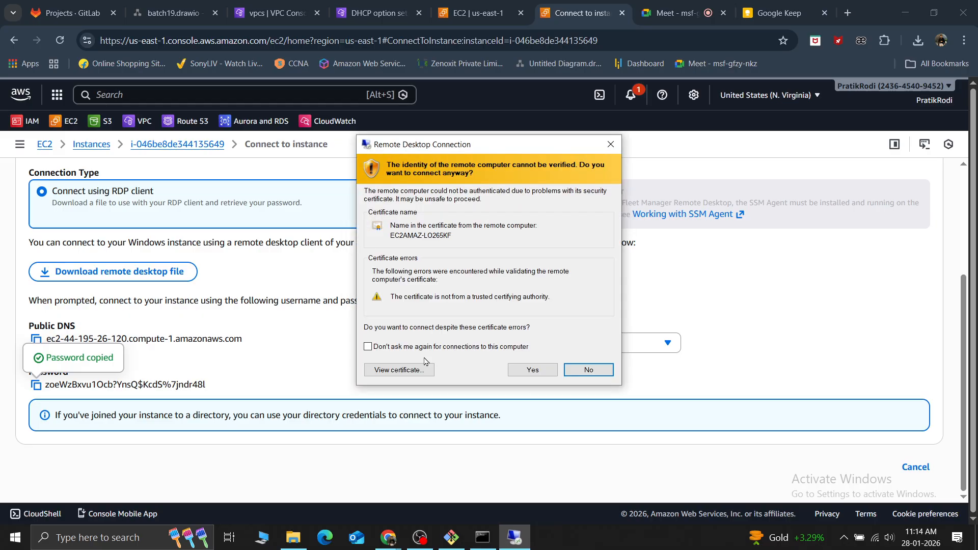
click(532, 370)
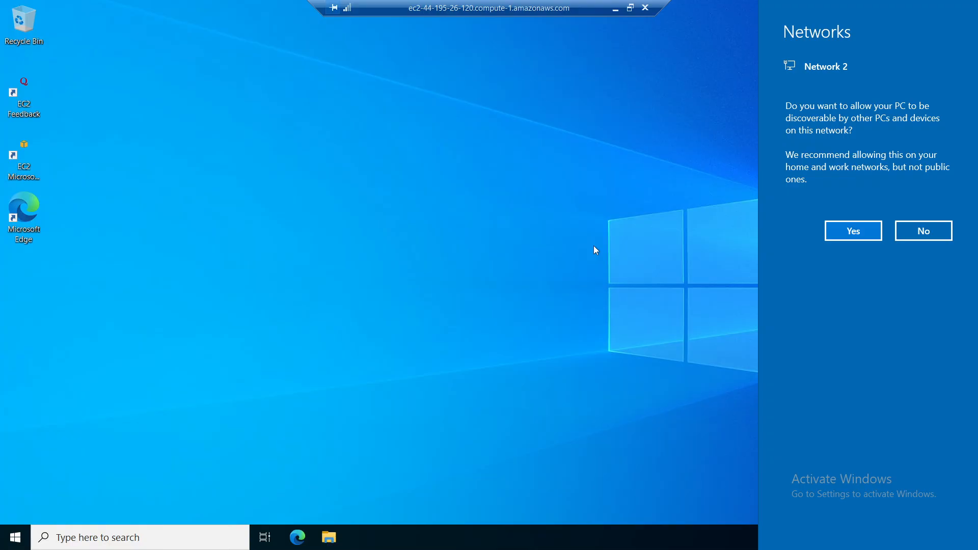
click(841, 231)
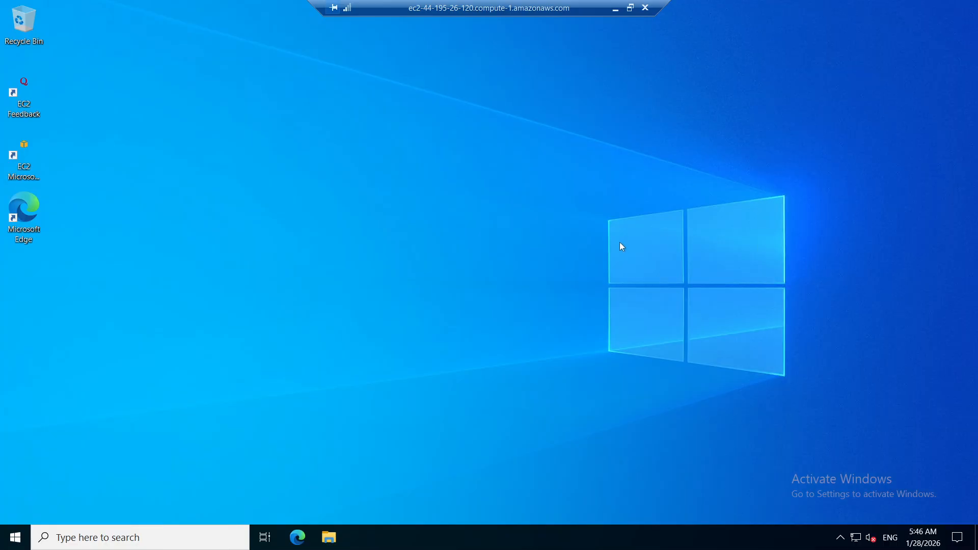
right_click(501, 139)
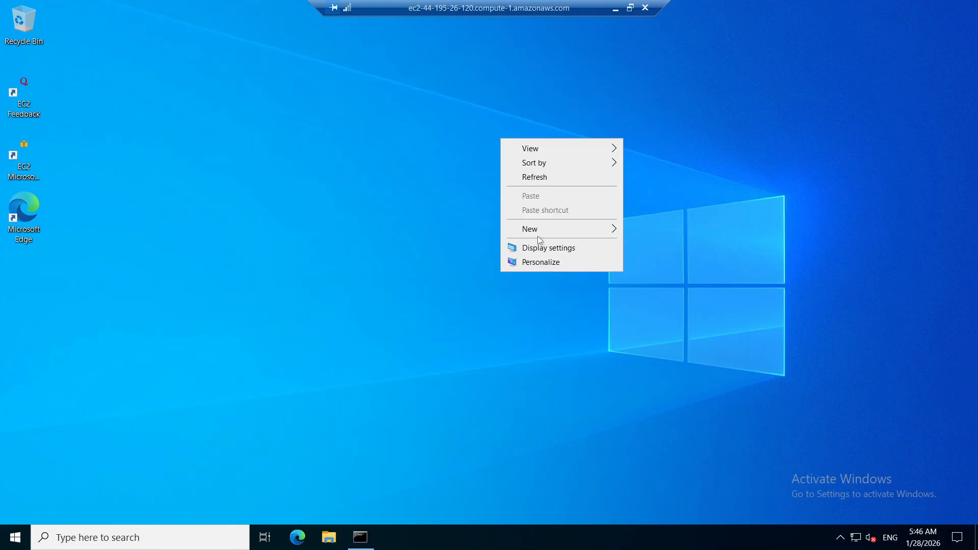
mouse_move(538, 231)
click(412, 200)
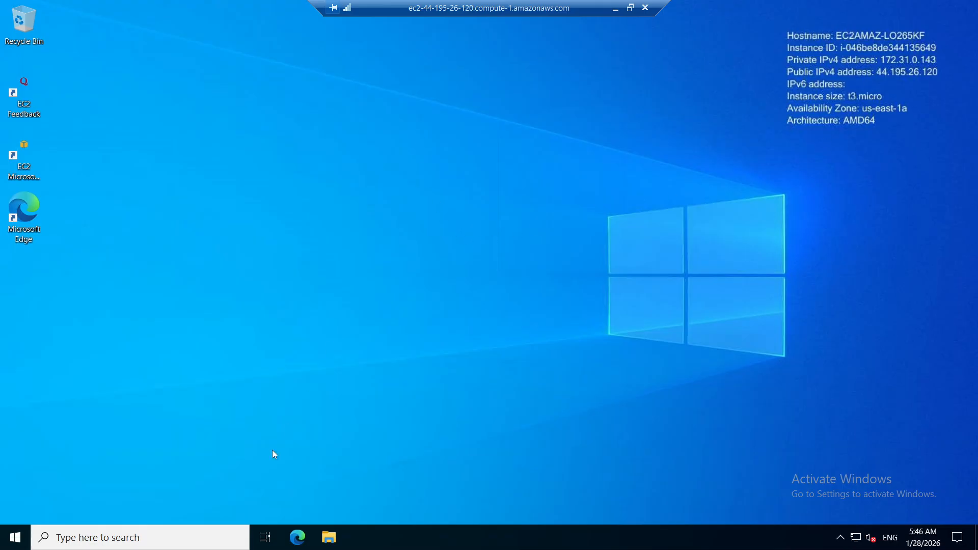
Open Command Prompt on the remote instance and run ipconfig /all
click(187, 538)
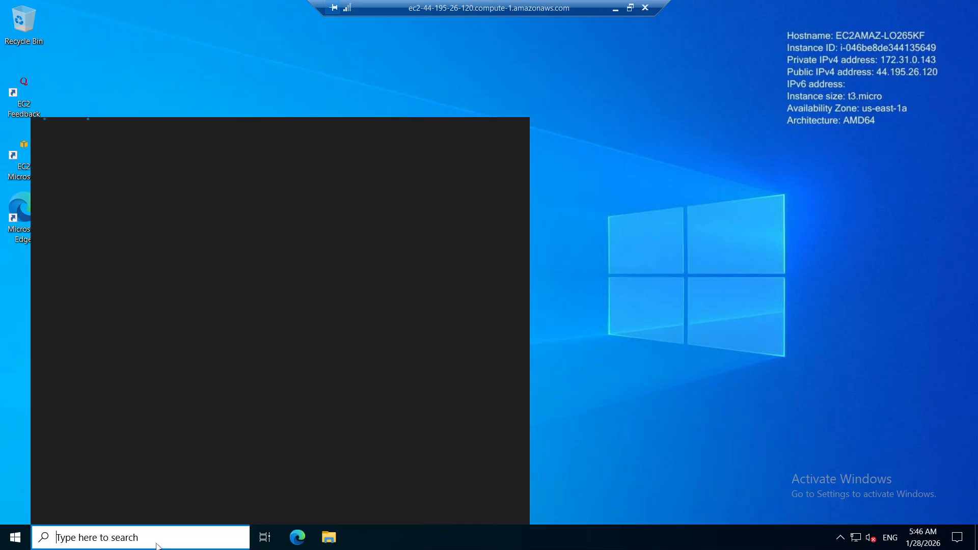
text(cmd)
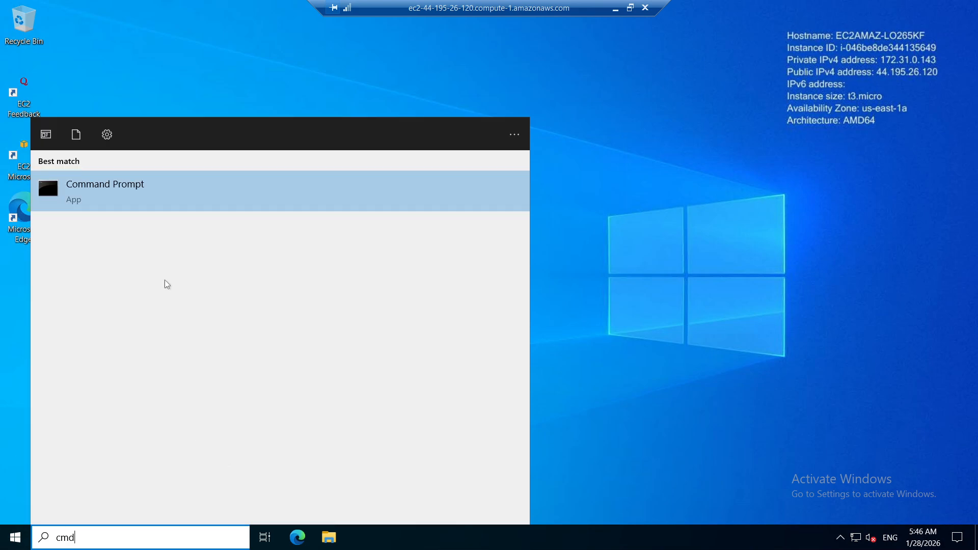
click(120, 184)
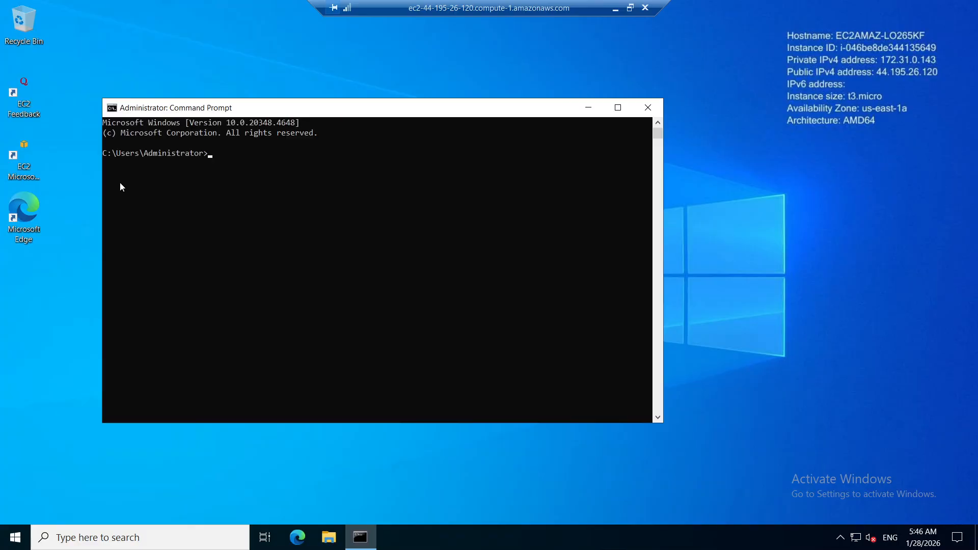
click(209, 182)
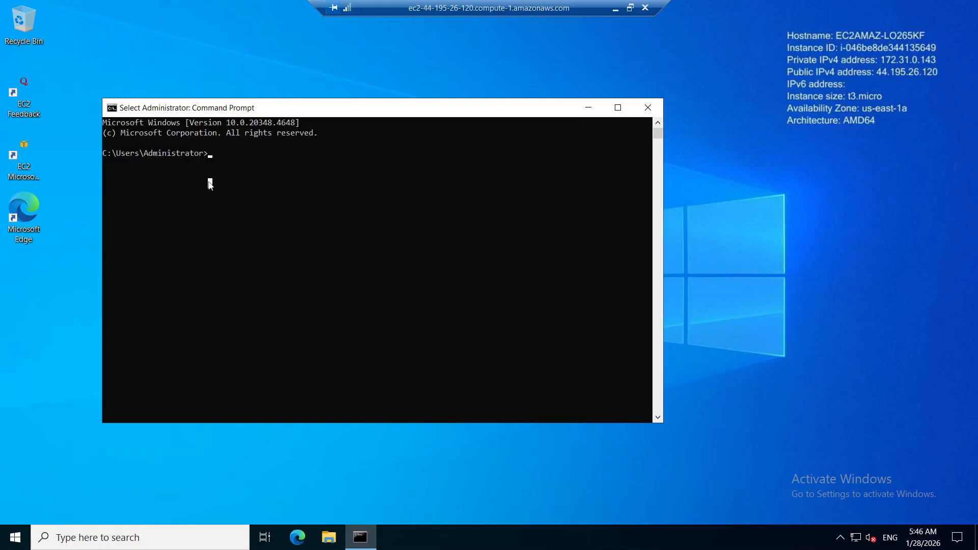
text(ip)
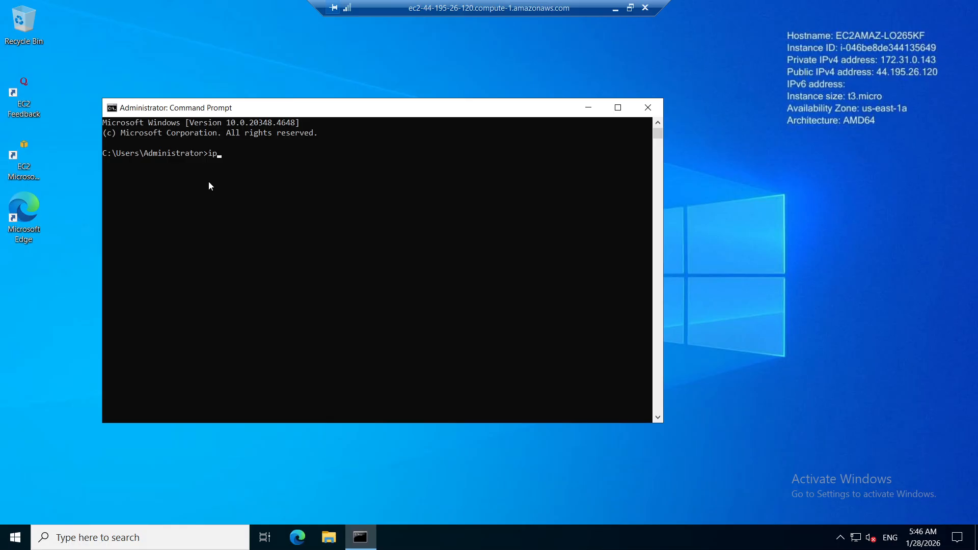
text(config /all)
key(Return)
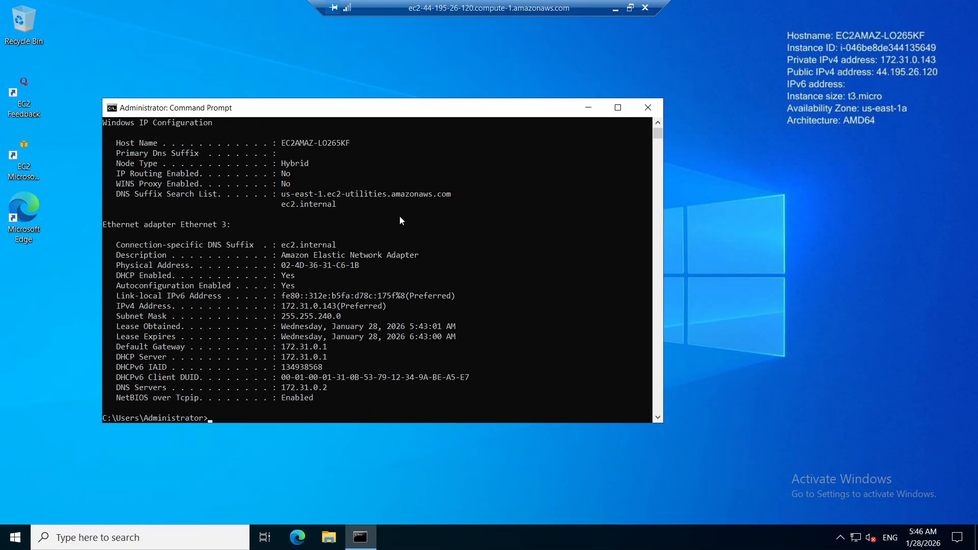
Examine the DHCP server and DNS servers entries of the Ethernet adapter in the ipconfig output
ctrl+scroll(330, 313, up, 2)
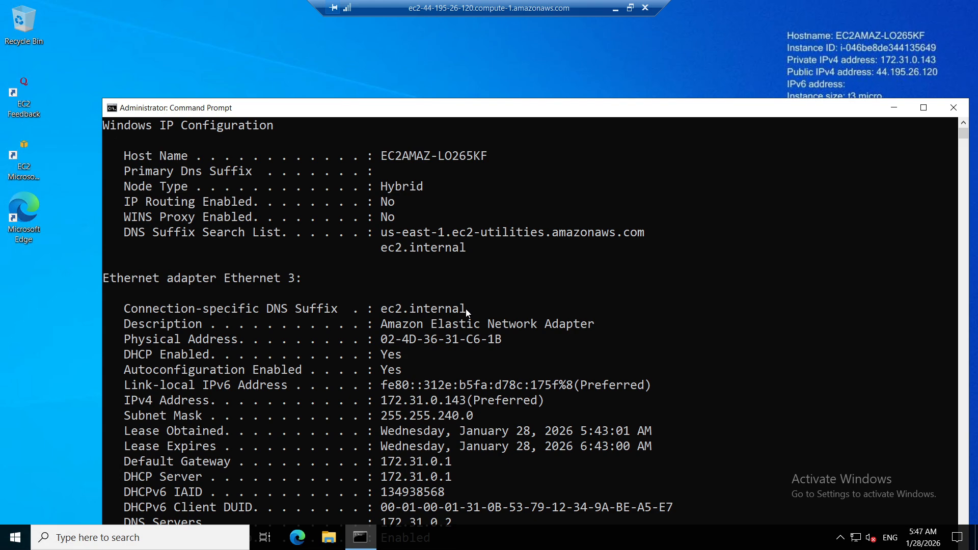
scroll(465, 309, down, 3)
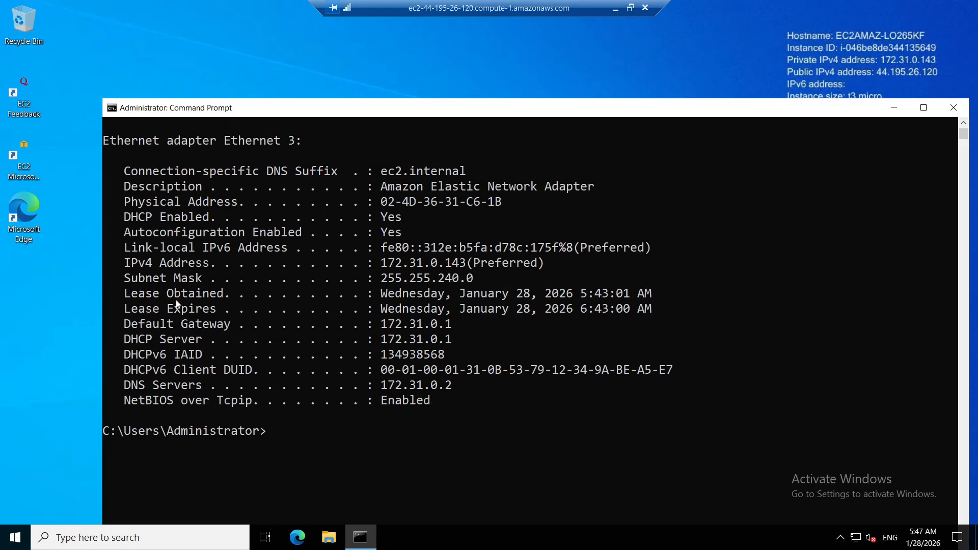
drag(466, 339, 384, 338)
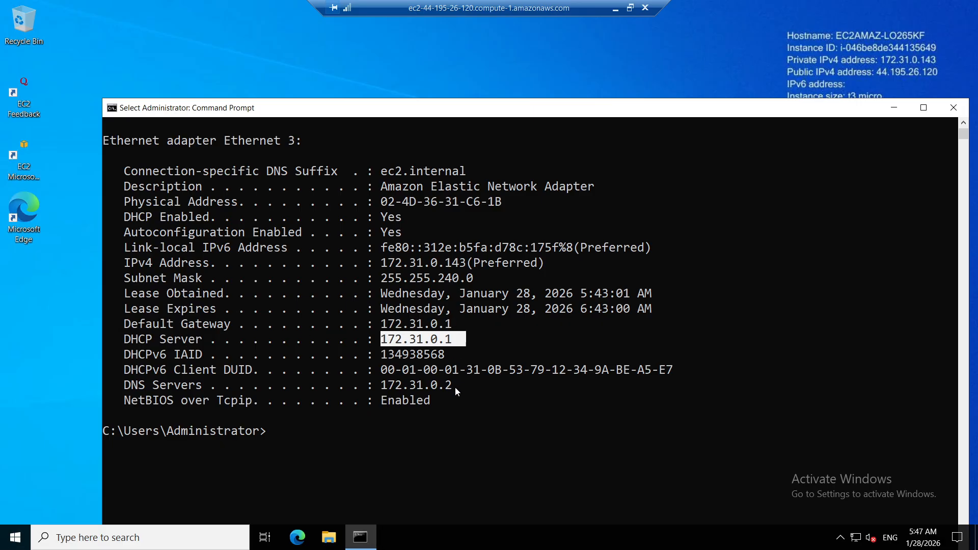
drag(460, 389, 125, 389)
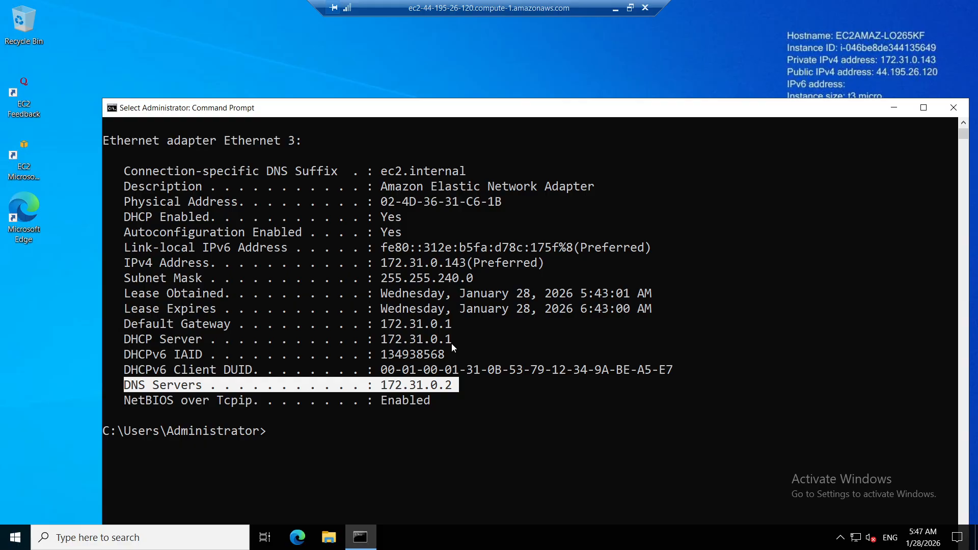
Minimize the remote desktop session and switch to the DHCP option sets page in the browser
click(615, 9)
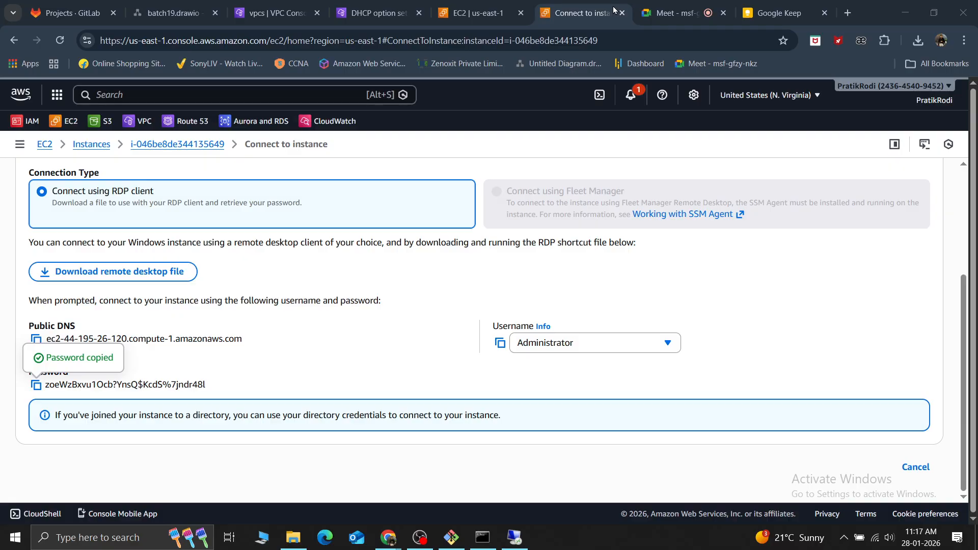
click(343, 6)
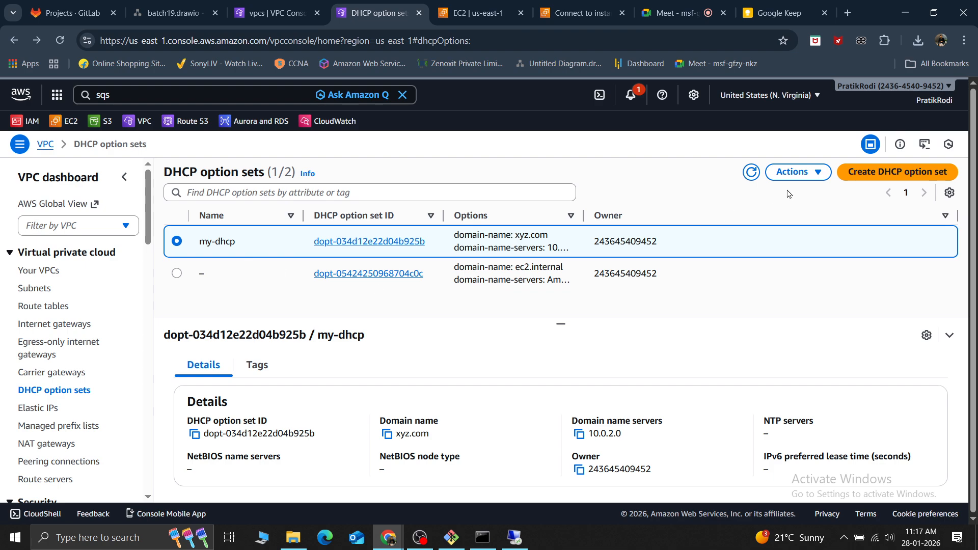
Try to delete the unnamed DHCP option set with the ec2.internal domain name
click(177, 274)
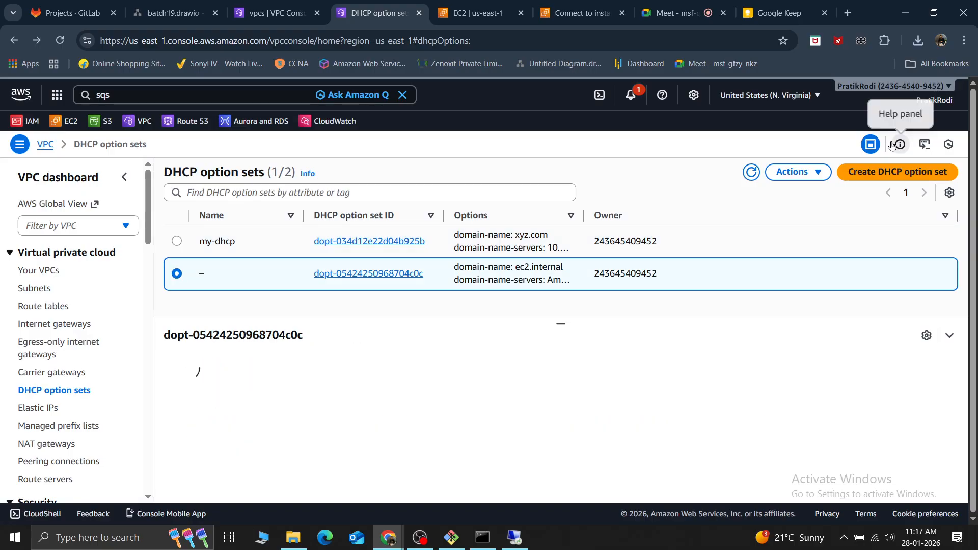
click(808, 172)
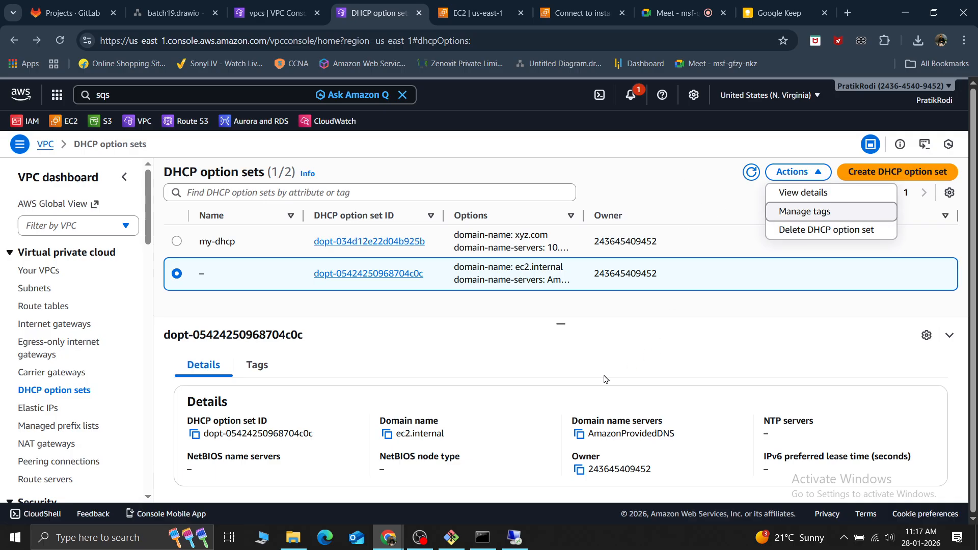
click(822, 232)
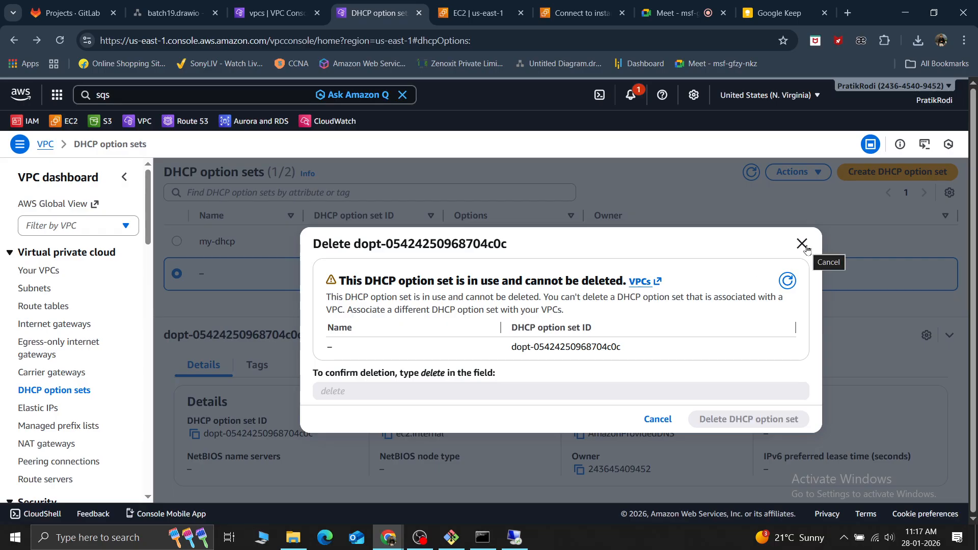
click(802, 245)
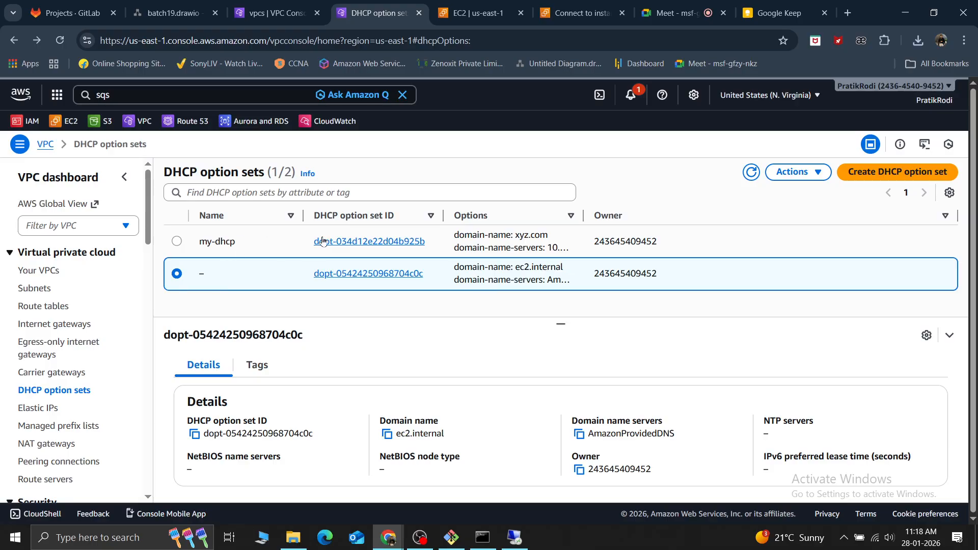
click(178, 242)
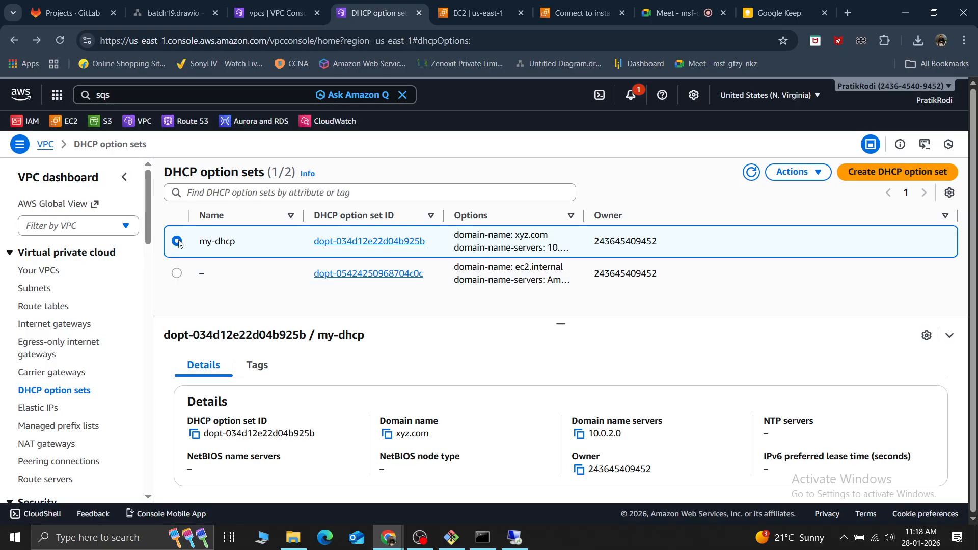
click(795, 174)
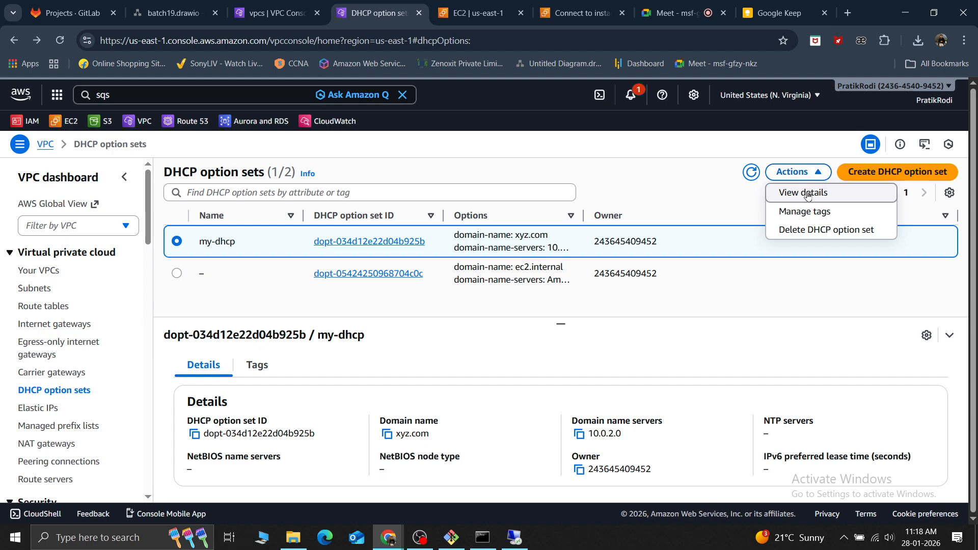
click(624, 181)
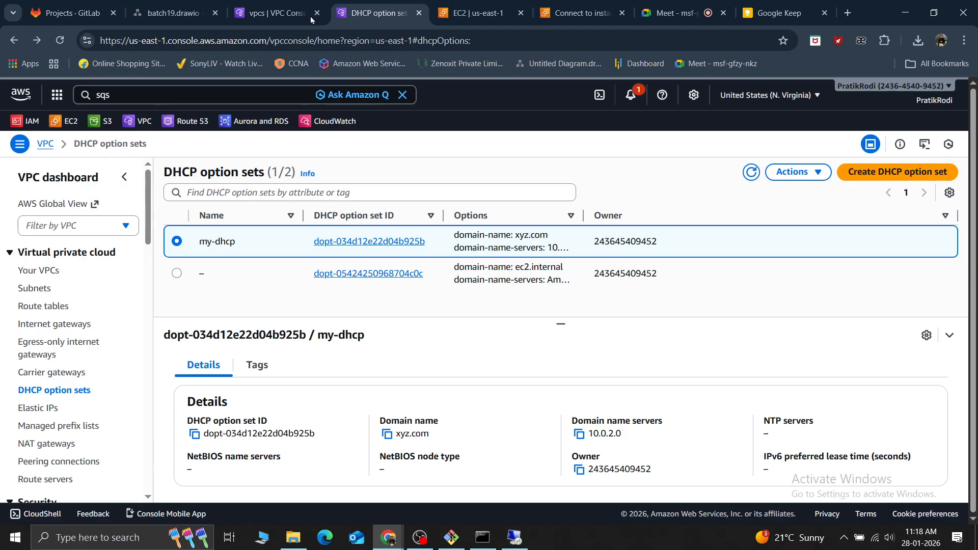
Stop all four EC2 instances (pvt-vm, windows, pub-vm and windows2), dismiss the ended remote session's notice and refresh the instance list
click(466, 5)
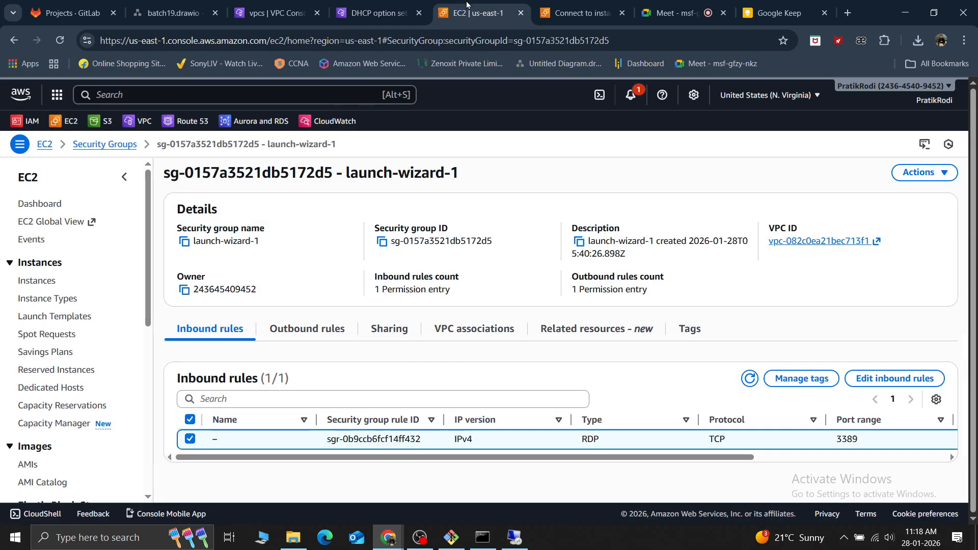
click(37, 283)
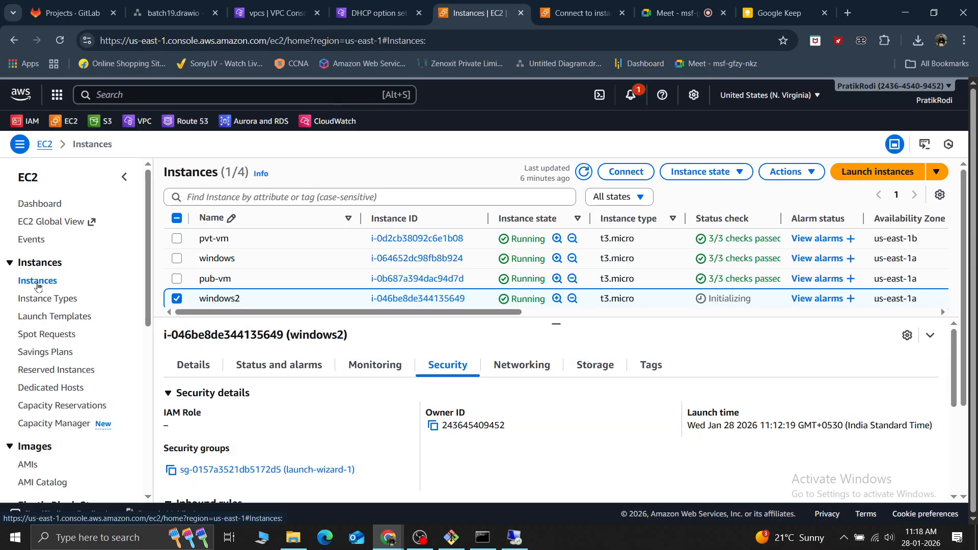
click(176, 220)
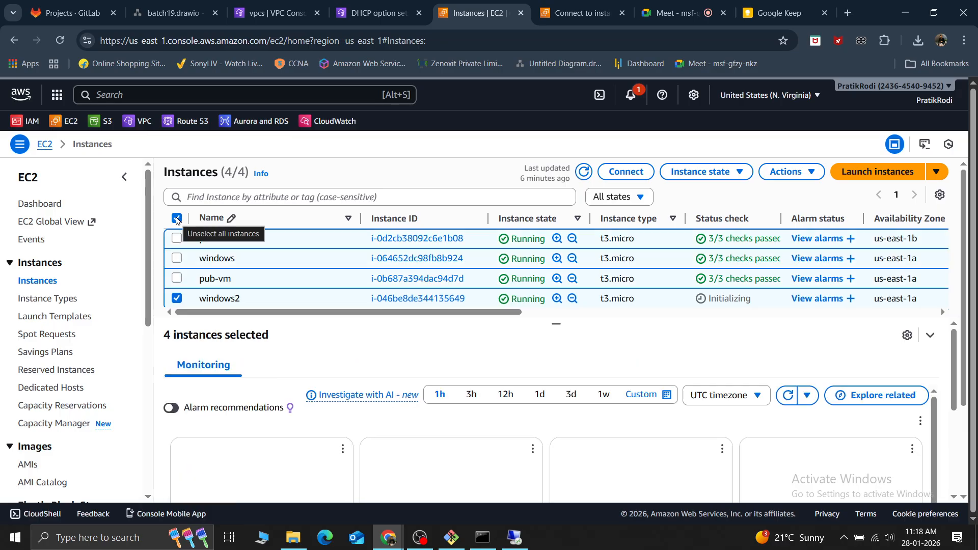
click(708, 174)
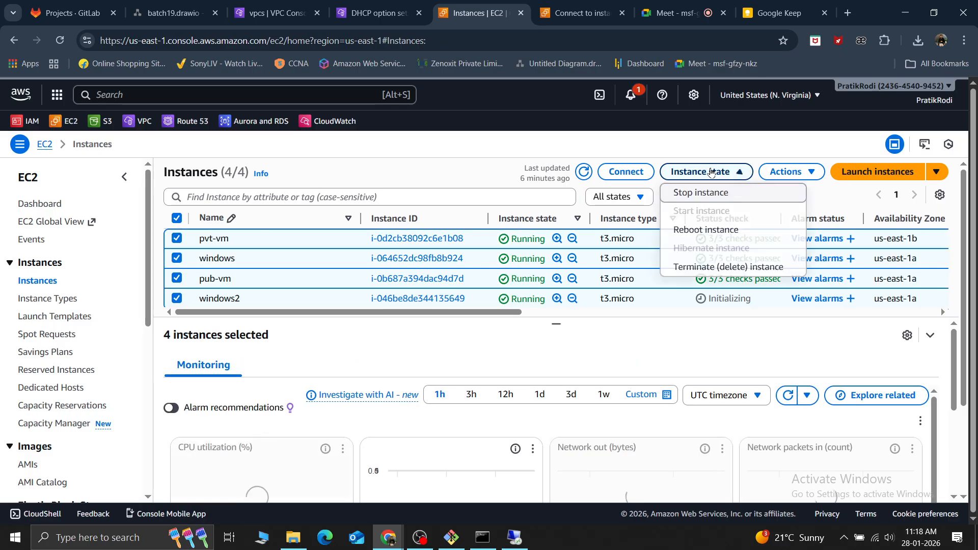
click(700, 193)
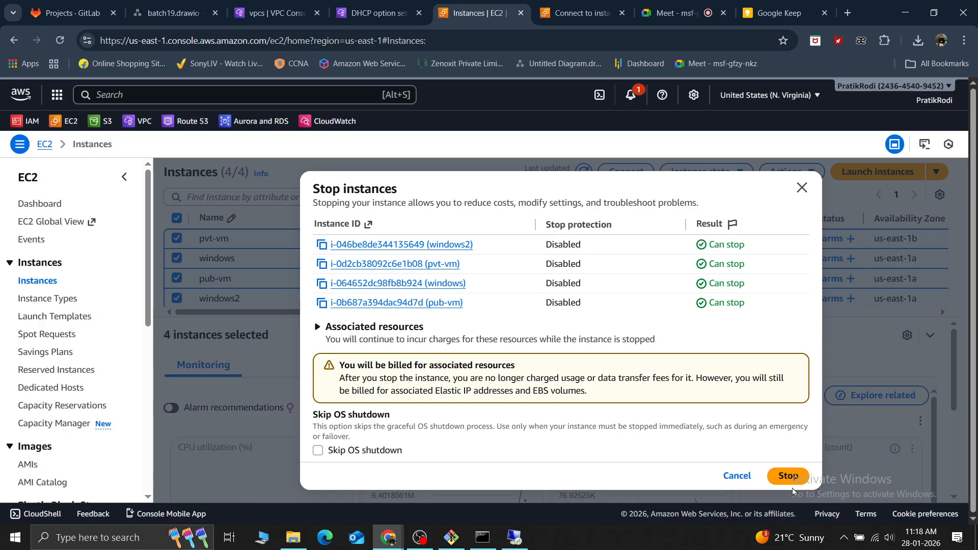
click(767, 471)
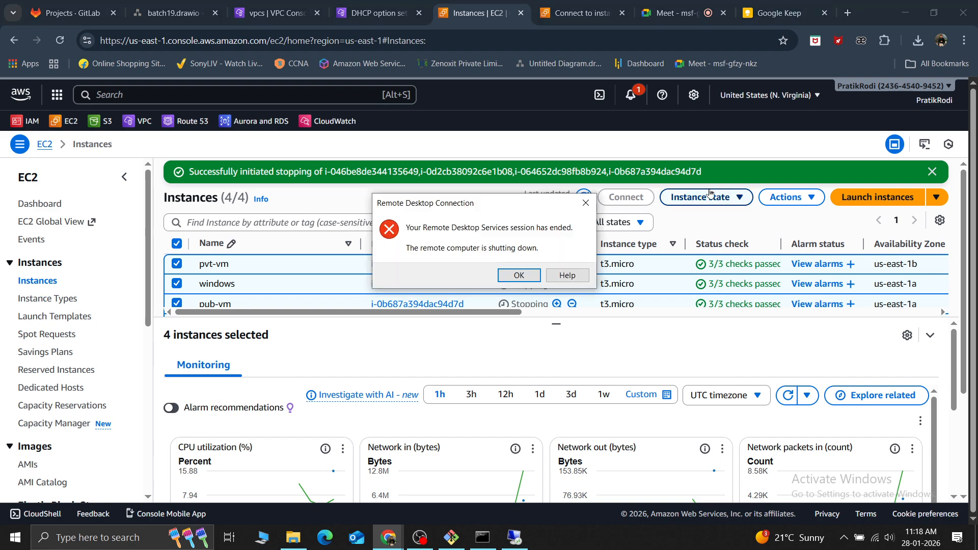
click(507, 277)
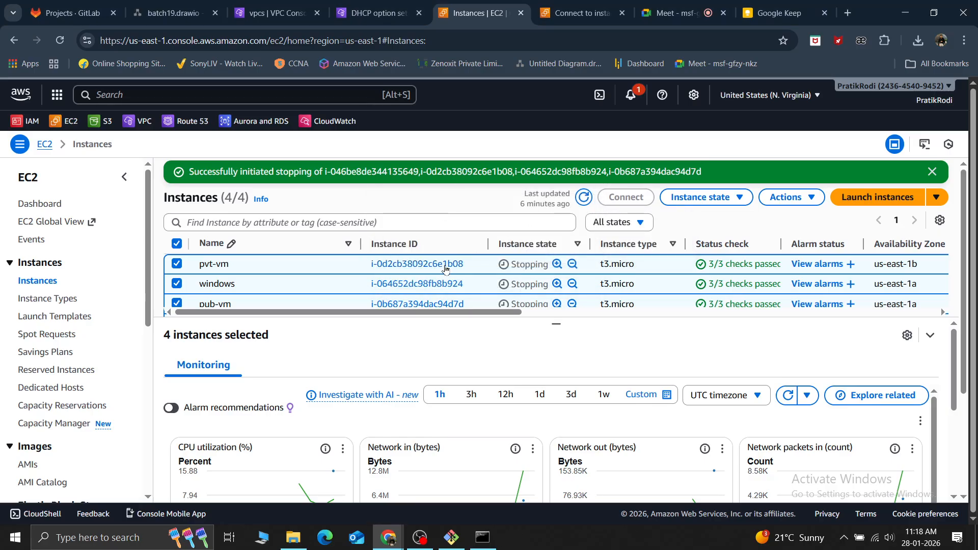
click(583, 197)
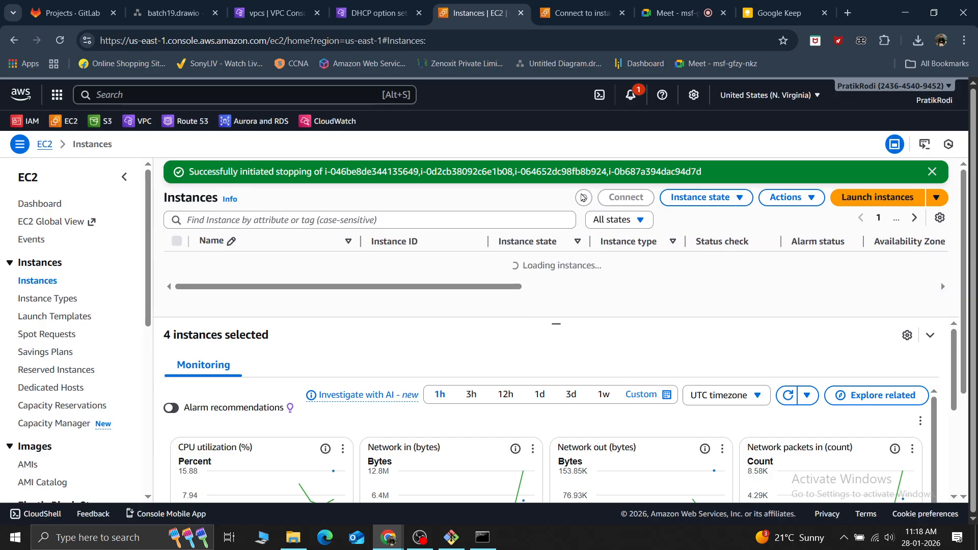
Try again to delete the ec2.internal DHCP option set, opening the list of its associated VPCs before dismissing the deletion
click(370, 5)
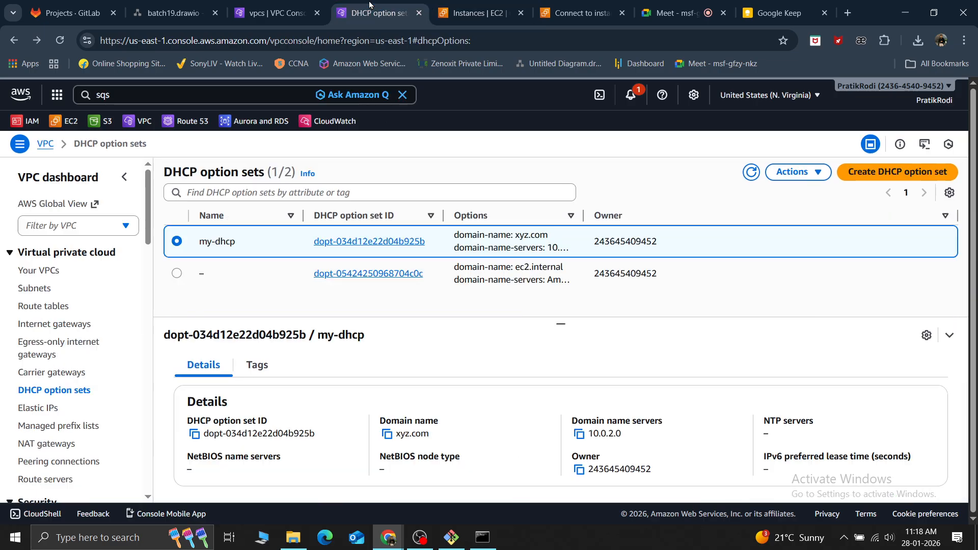
click(176, 274)
click(798, 172)
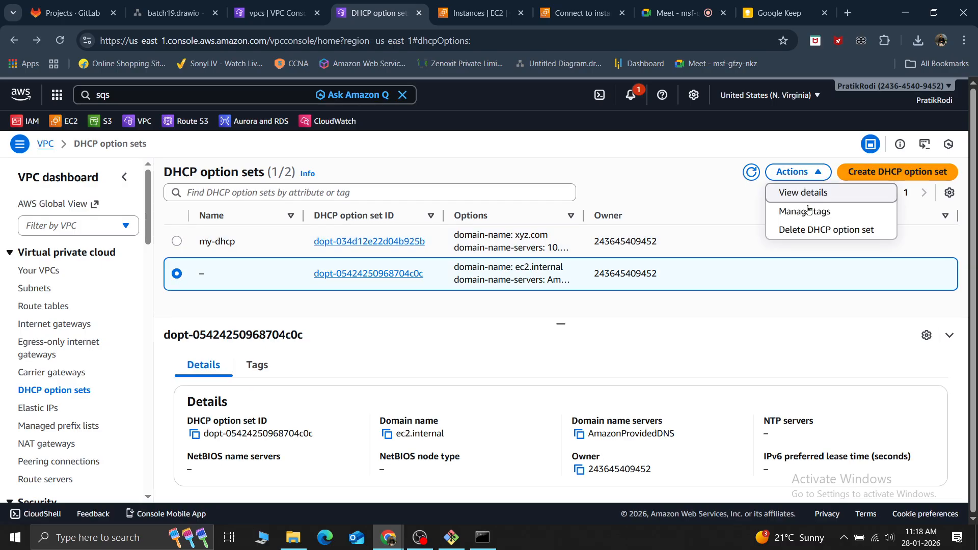
click(809, 230)
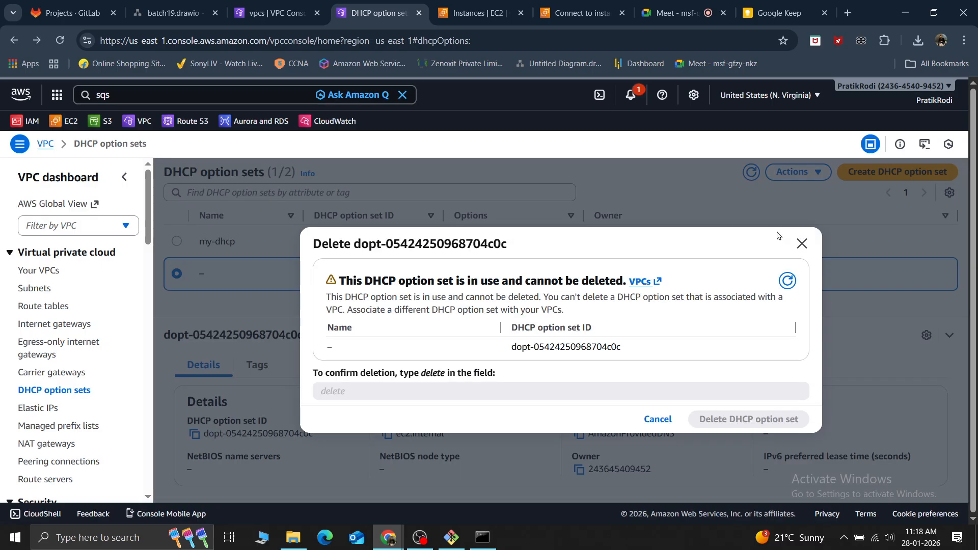
click(643, 282)
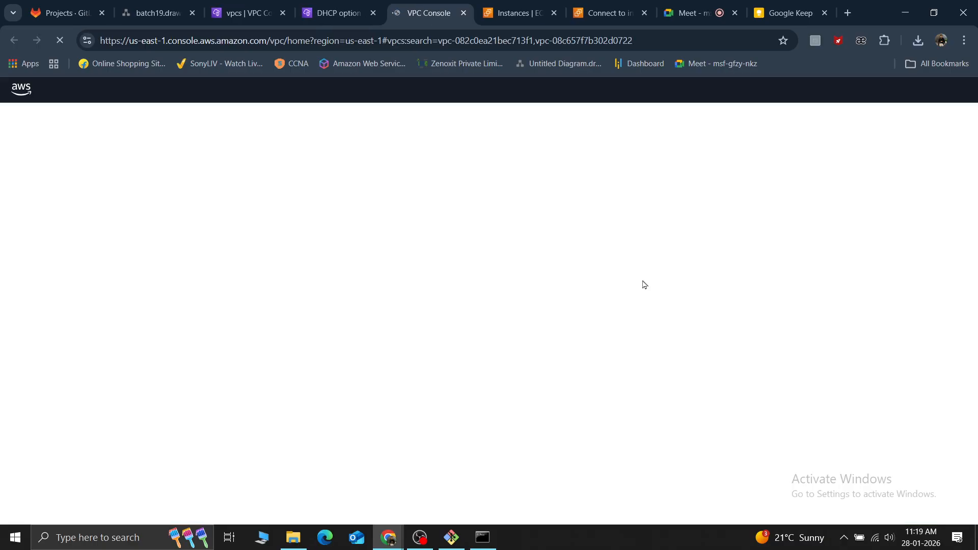
click(331, 12)
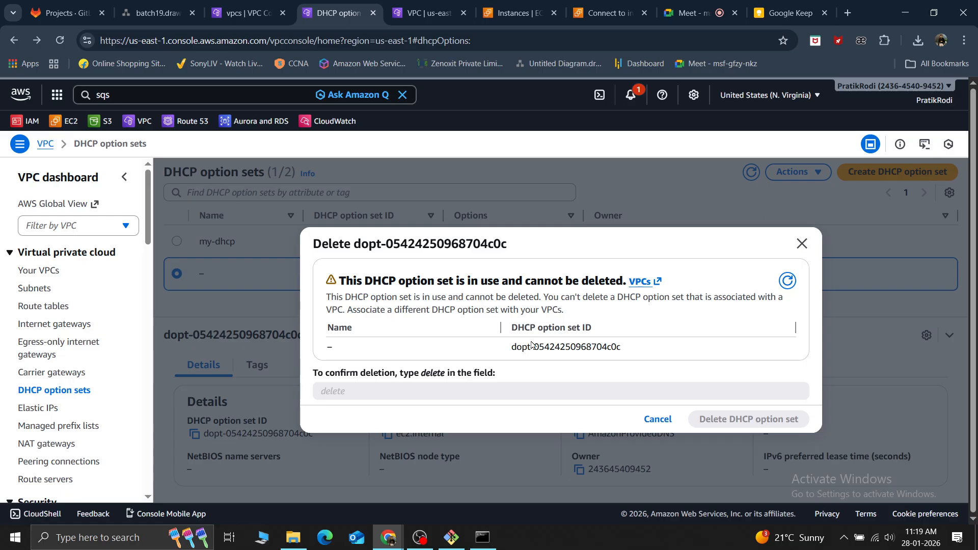
click(787, 281)
click(801, 245)
Open the settings of the unnamed VPC vpc-082c0ea21bec713f1 and choose my-dhcp as its DHCP option set
click(415, 7)
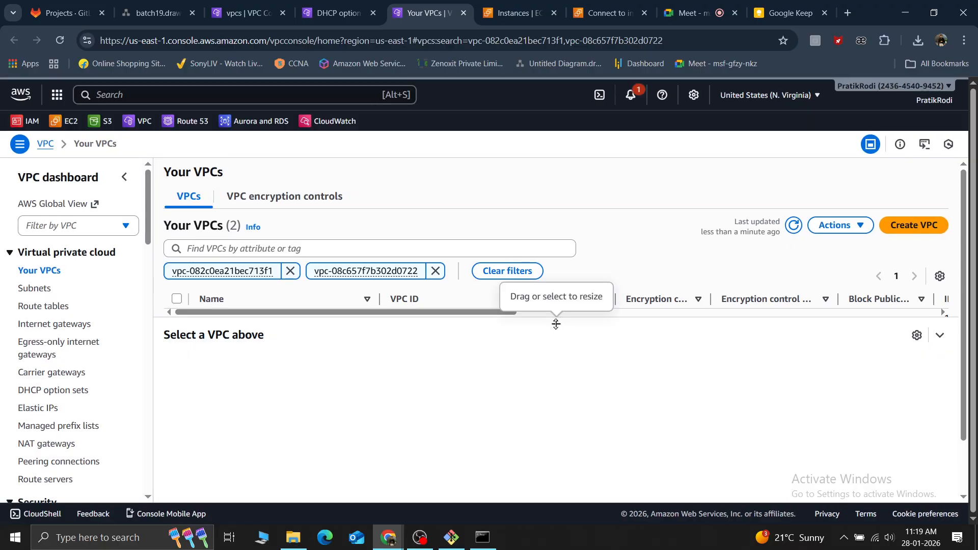
drag(556, 324, 573, 439)
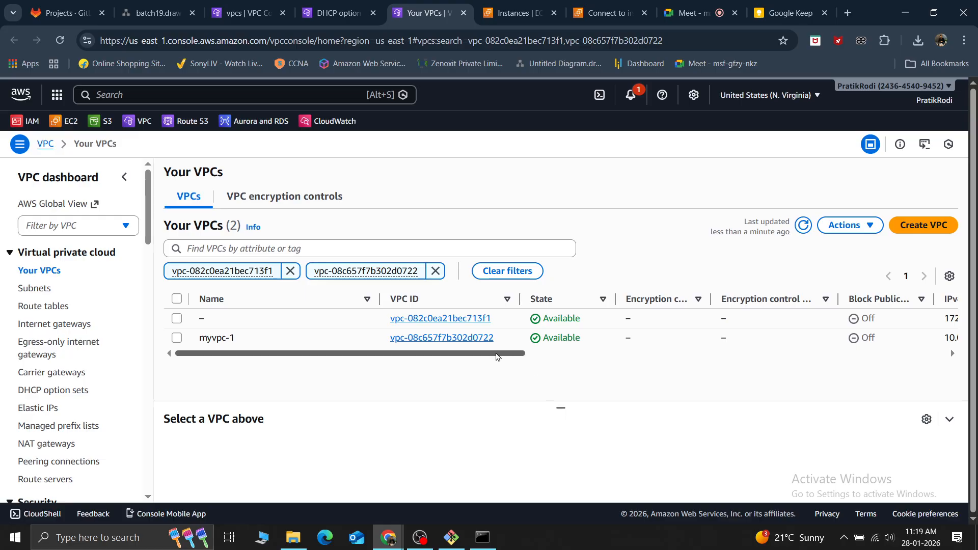
drag(499, 353, 316, 353)
click(178, 320)
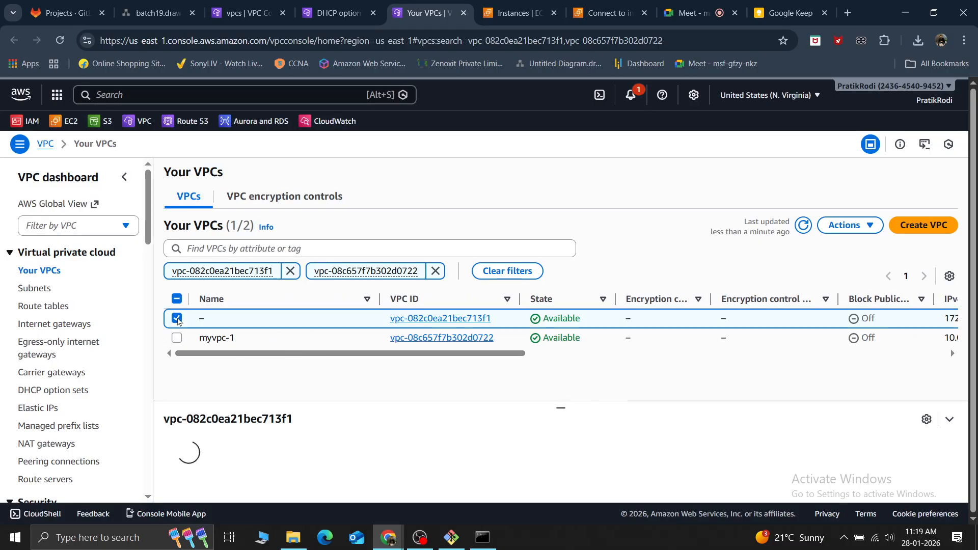
click(853, 225)
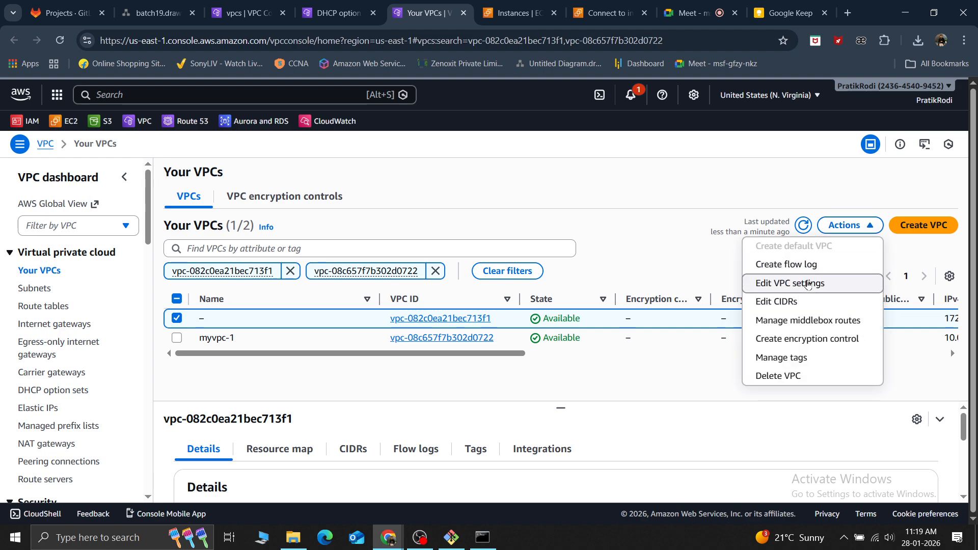
click(805, 284)
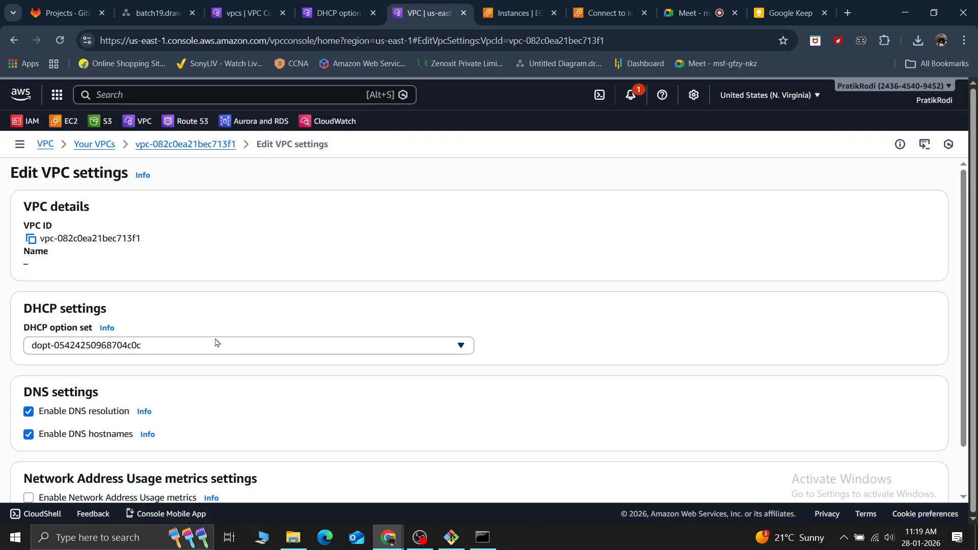
click(189, 346)
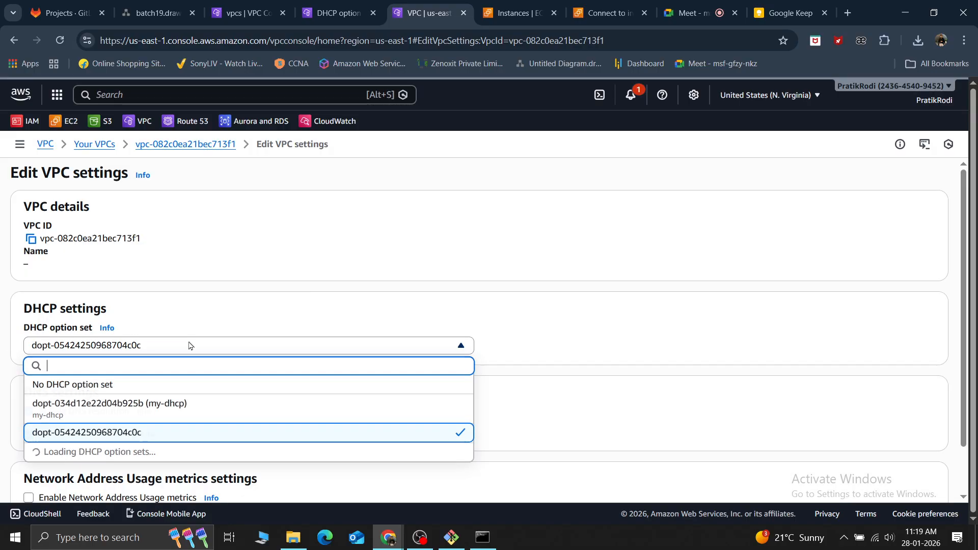
click(168, 410)
Start all four stopped EC2 instances again
key(ctrl+Tab)
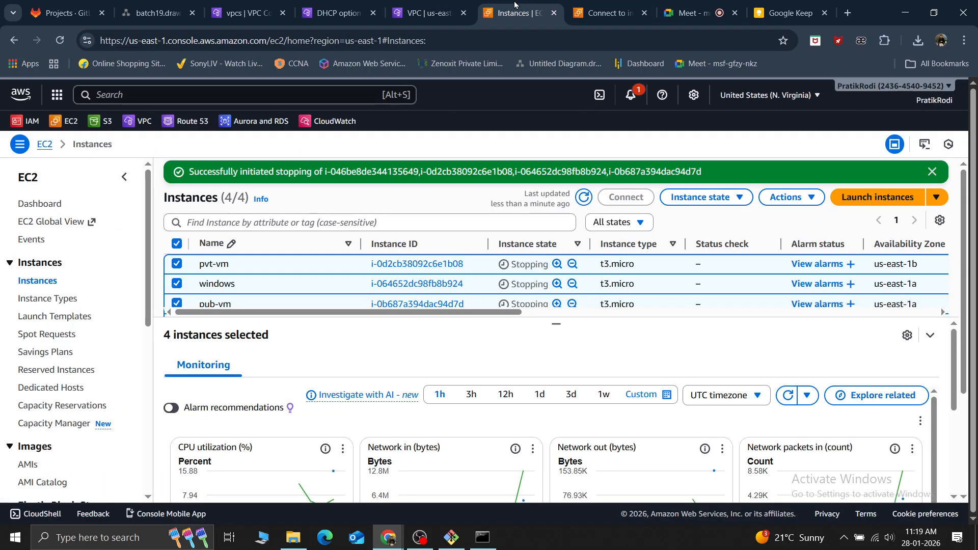
click(702, 198)
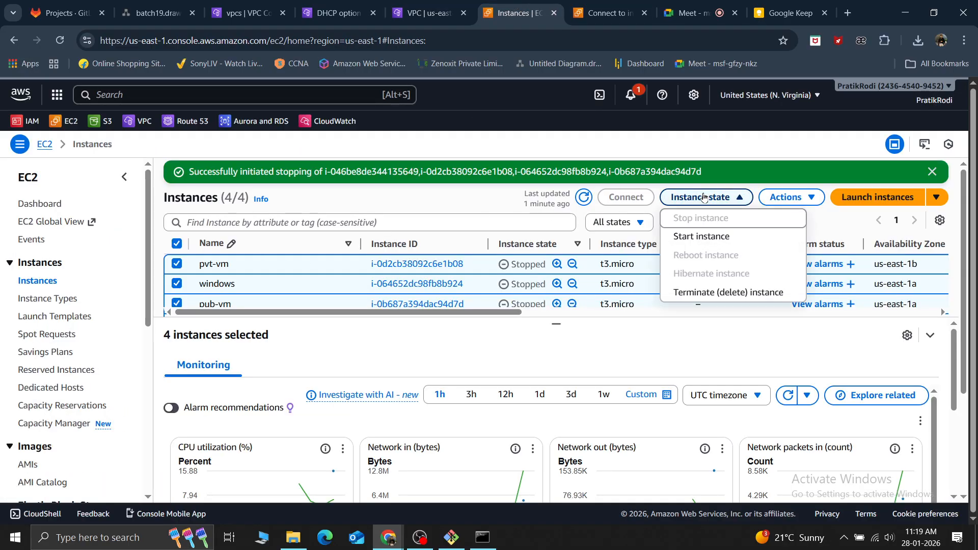
click(706, 237)
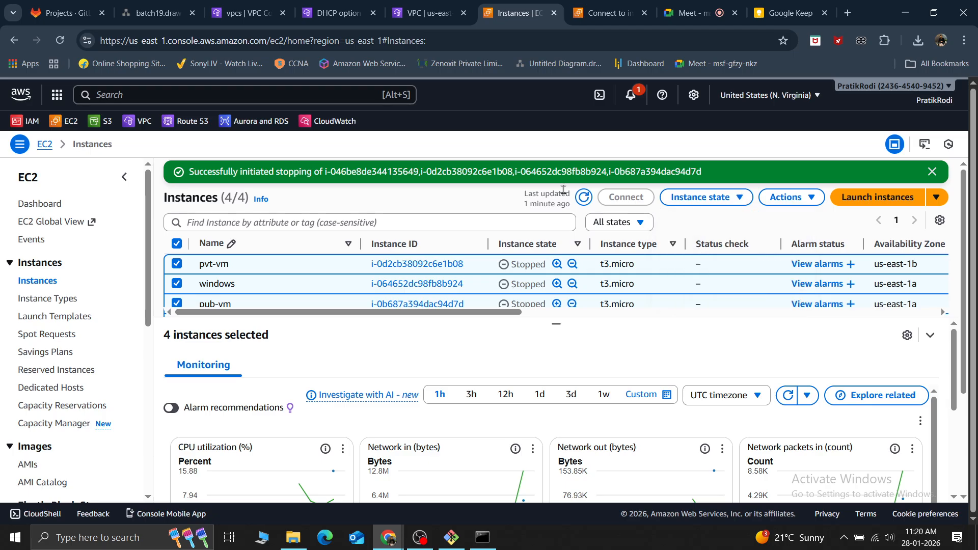
Save the edited settings of VPC vpc-082c0ea21bec713f1 with the my-dhcp option set
click(426, 19)
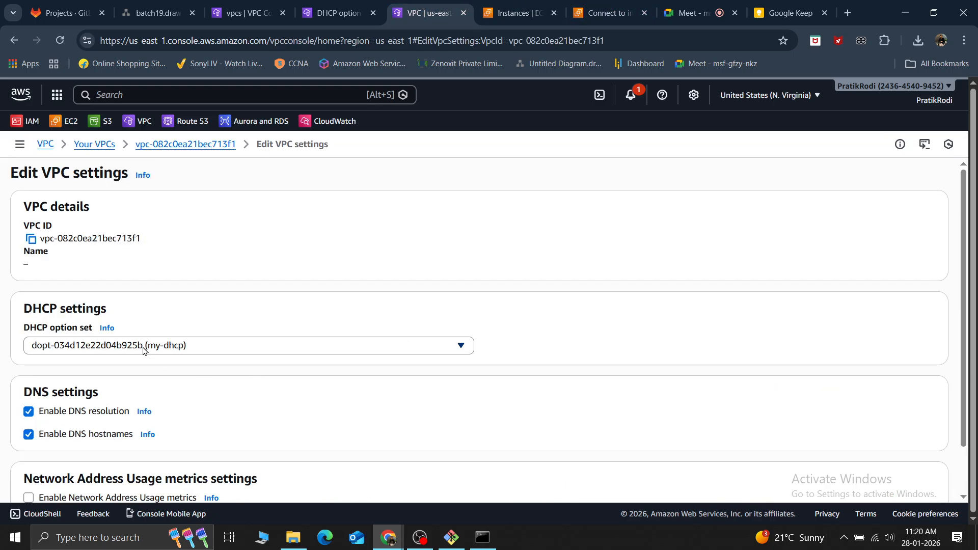
scroll(210, 297, down, 1)
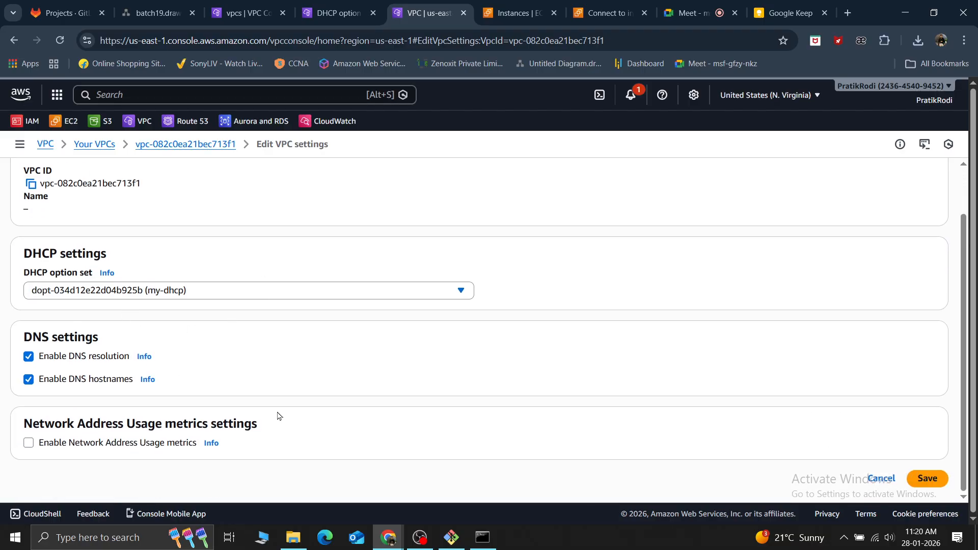
click(928, 478)
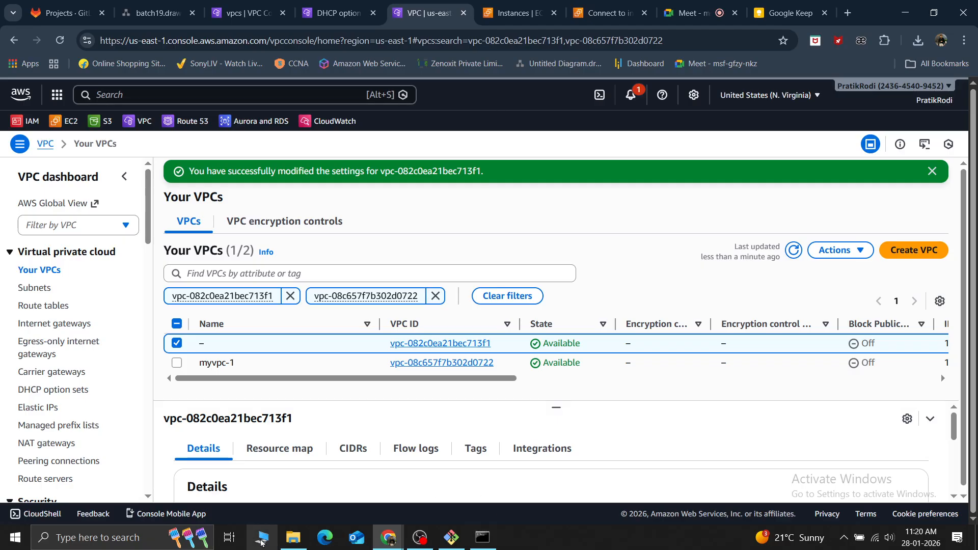
Copy the Administrator password of the windows2 instance and try to start a Remote Desktop session from the downloaded windows2.rdp file
click(504, 5)
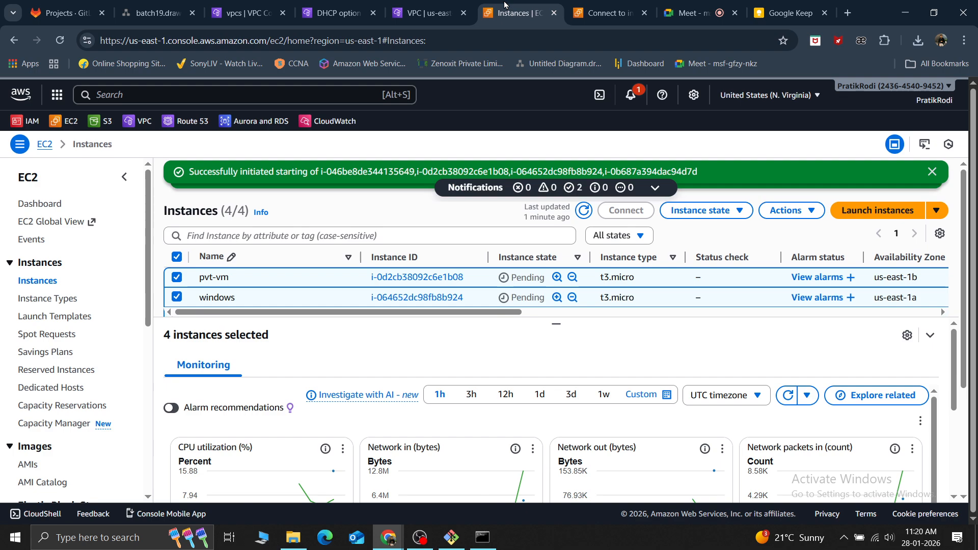
click(596, 5)
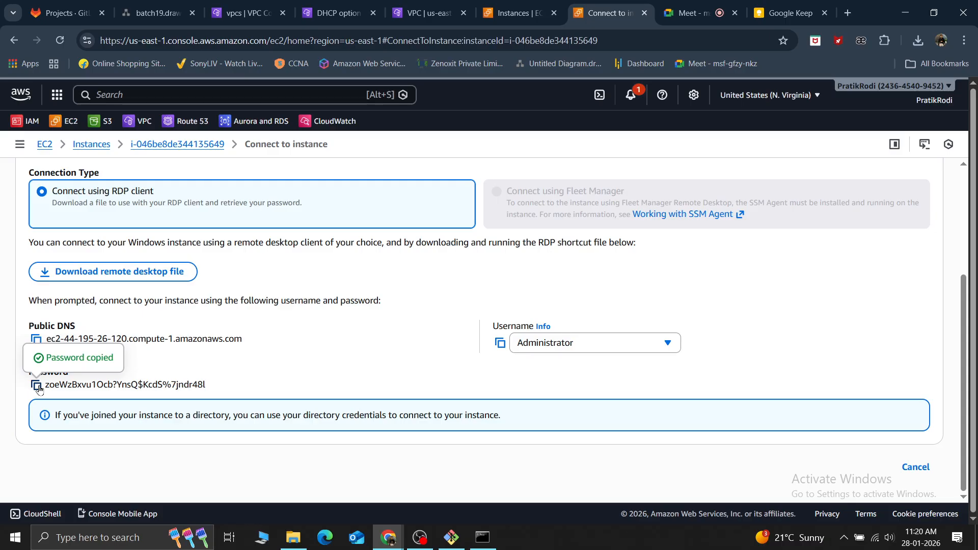
click(918, 40)
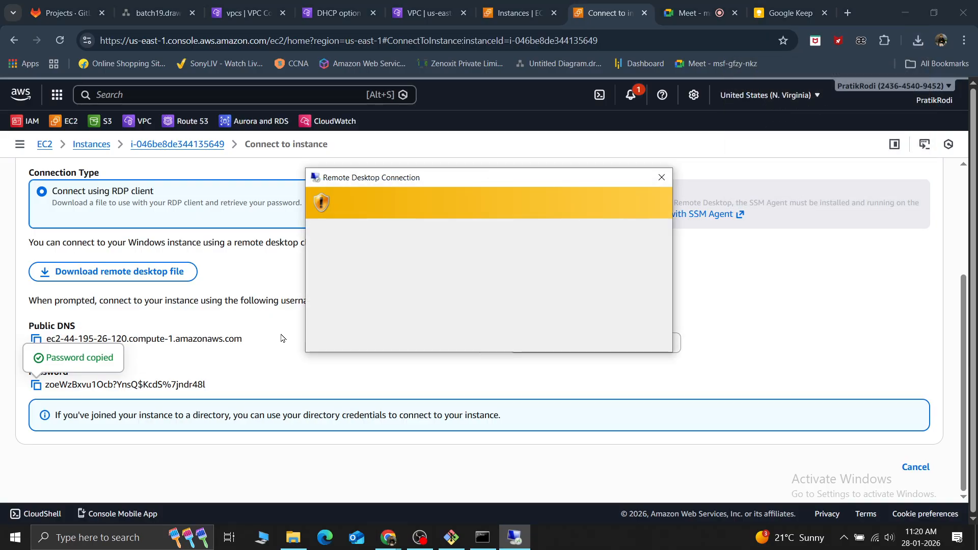
click(538, 337)
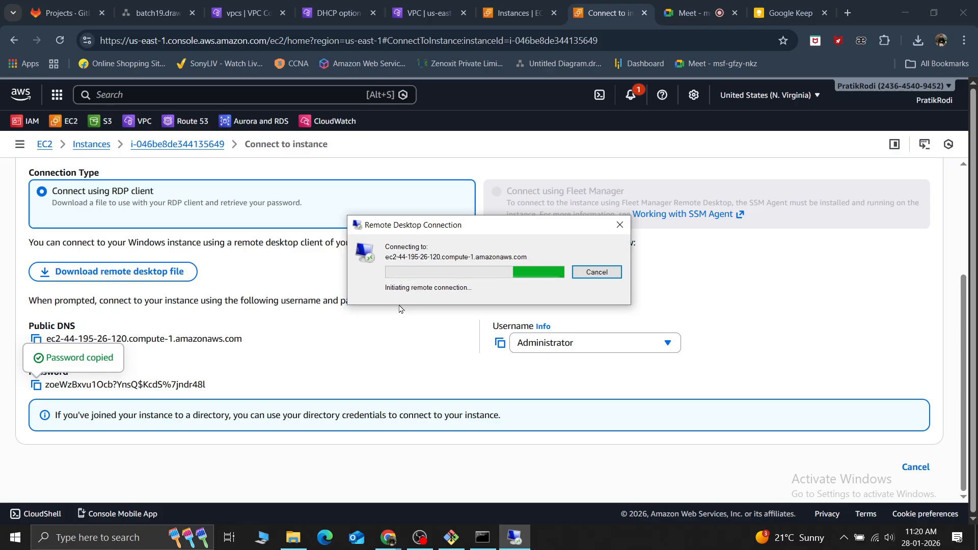
Enlarge the EC2 instances table, refresh it to check the state of all four instances, and clear their selection
click(524, 10)
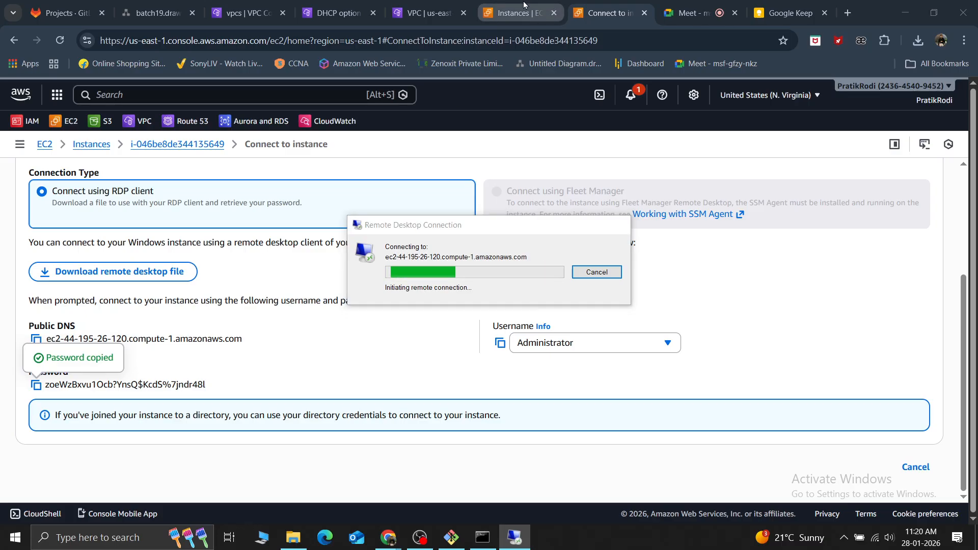
scroll(510, 356, down, 5)
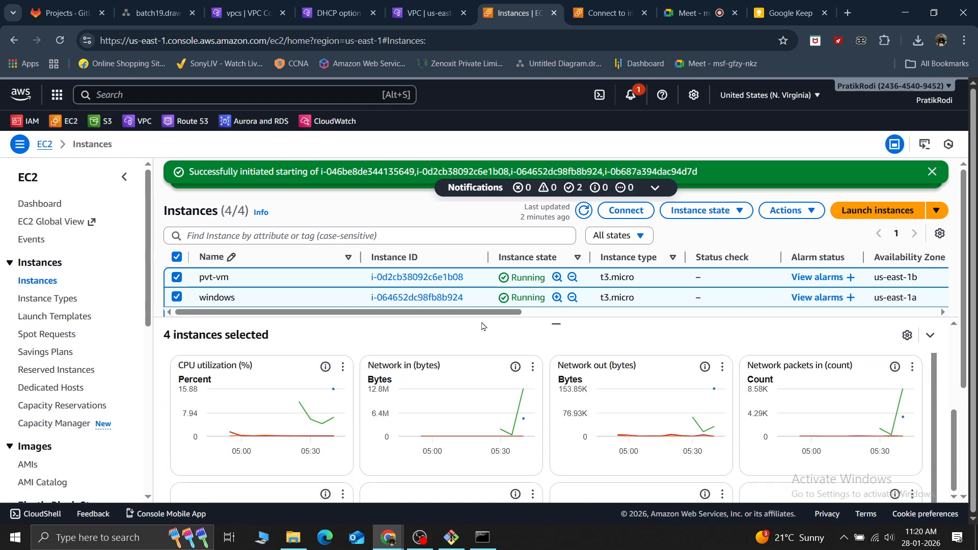
drag(556, 327, 556, 407)
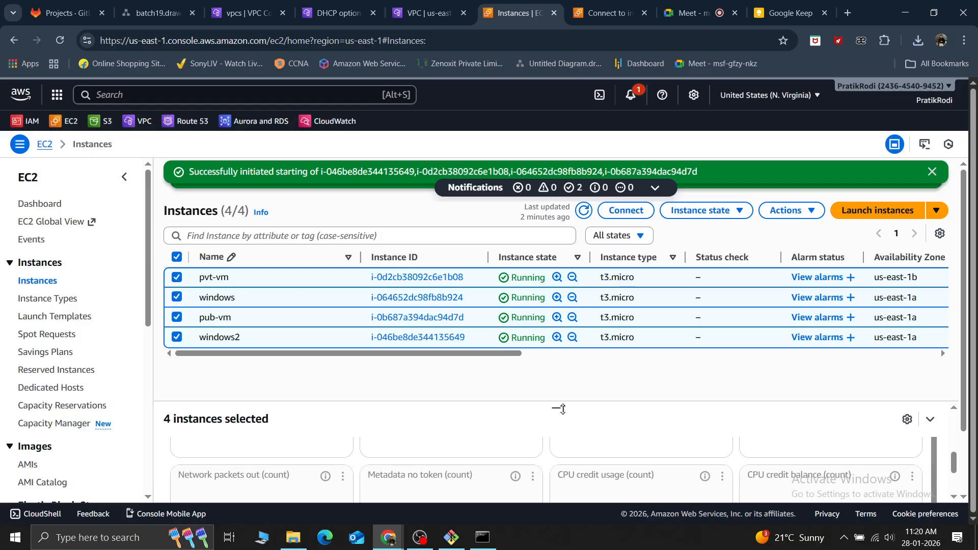
click(584, 211)
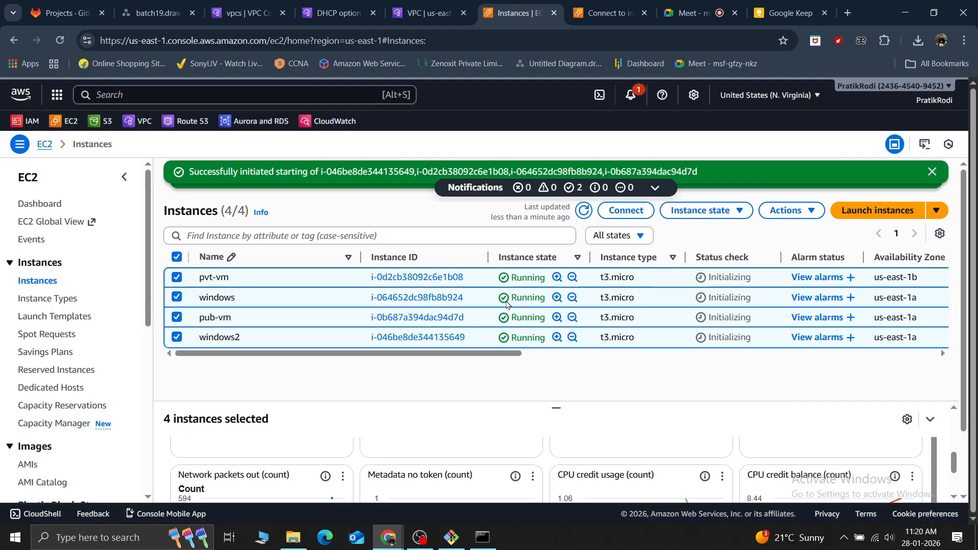
drag(507, 353, 464, 353)
click(177, 257)
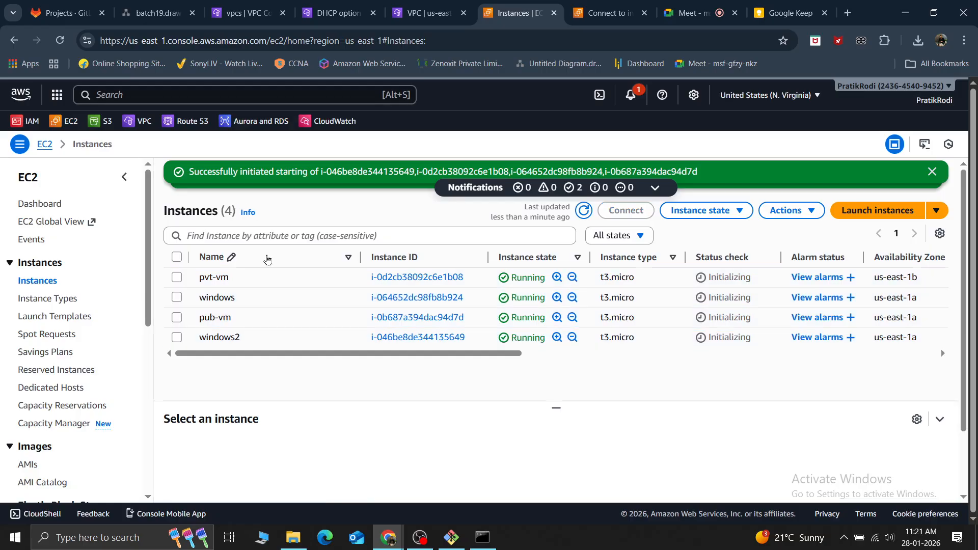
Retry the Remote Desktop connection to windows2 with the windows2.rdp file and close the connection message
click(616, 5)
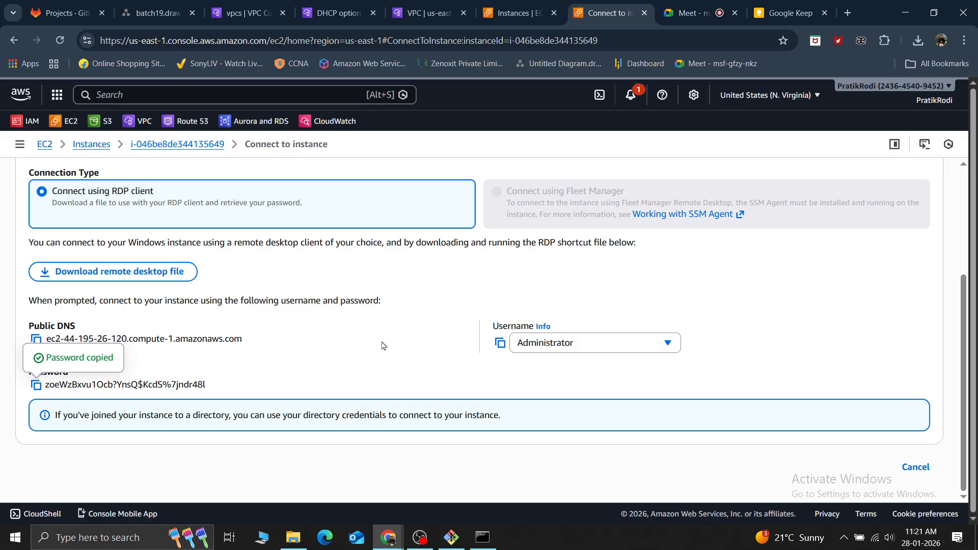
click(916, 41)
click(781, 95)
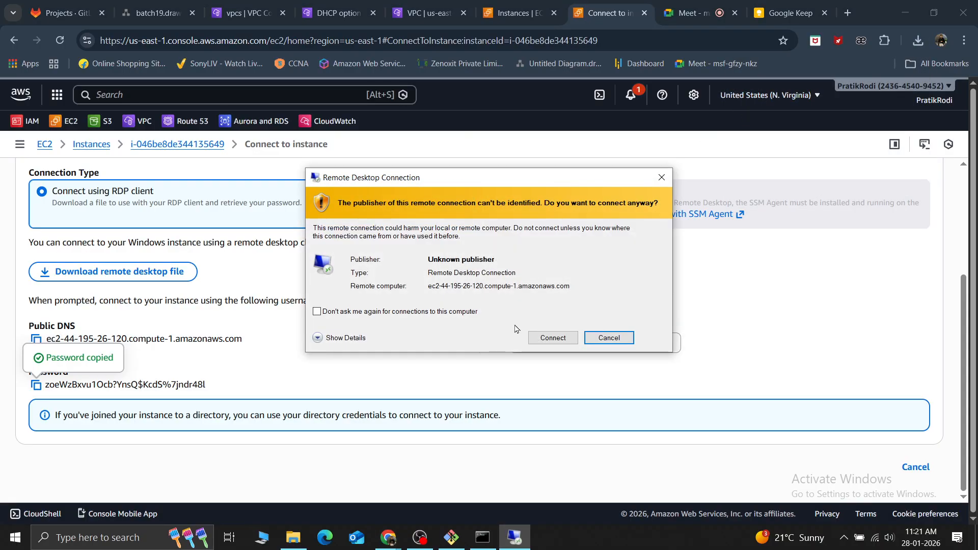
click(553, 338)
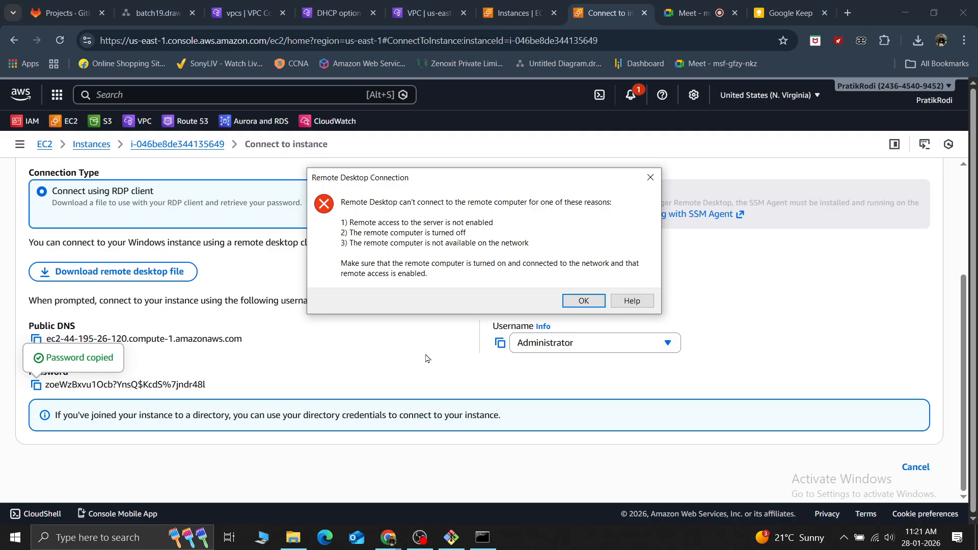
click(586, 300)
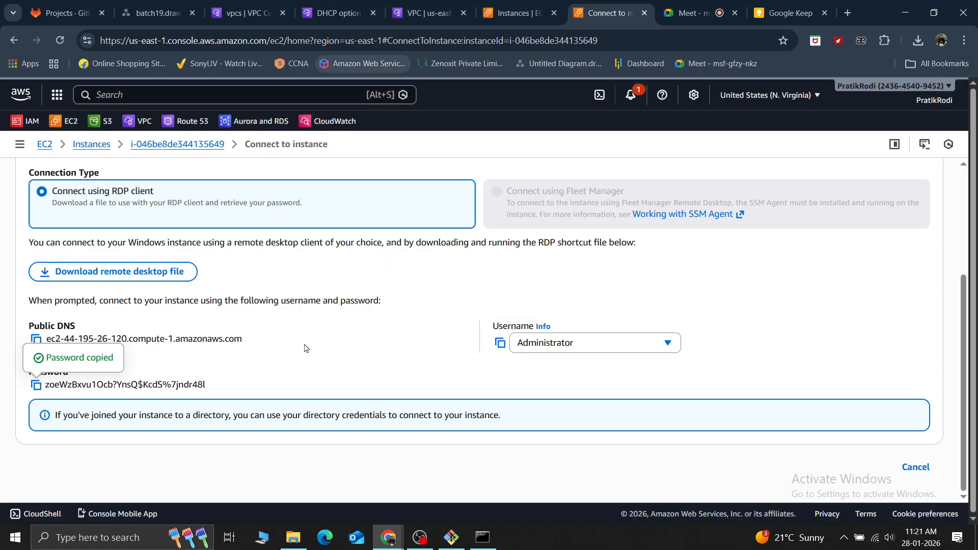
Launch windows2.rdp once more and try to connect to the instance despite the unidentified publisher
click(918, 40)
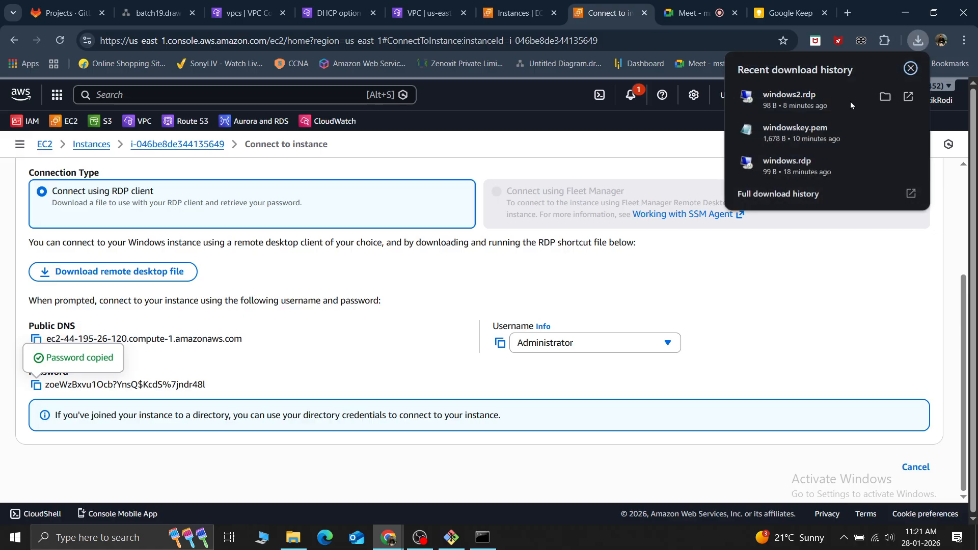
click(787, 98)
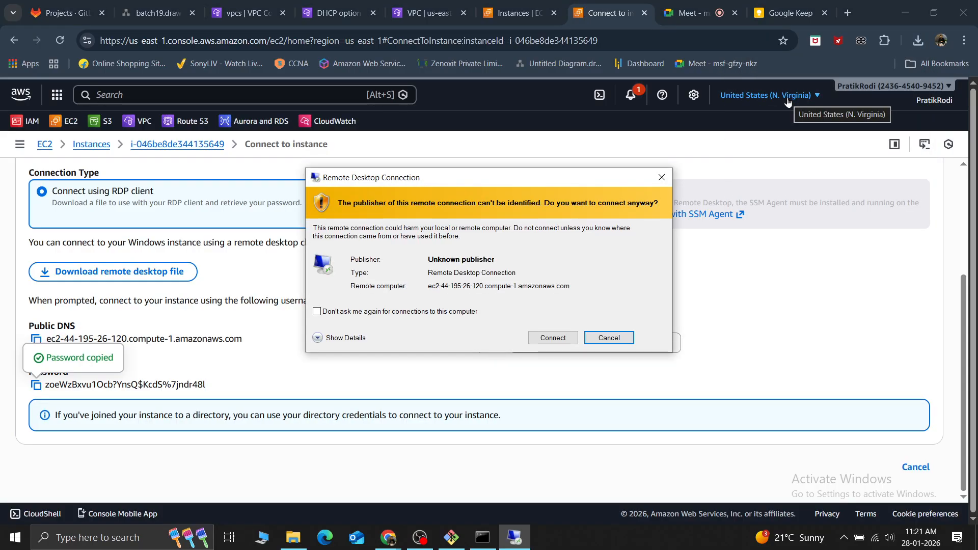
click(548, 339)
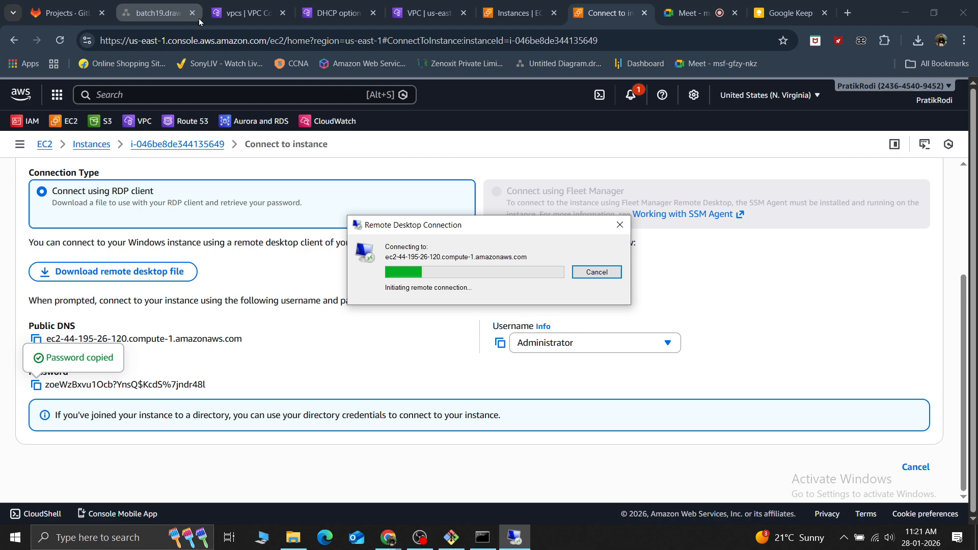
mouse_move(451, 539)
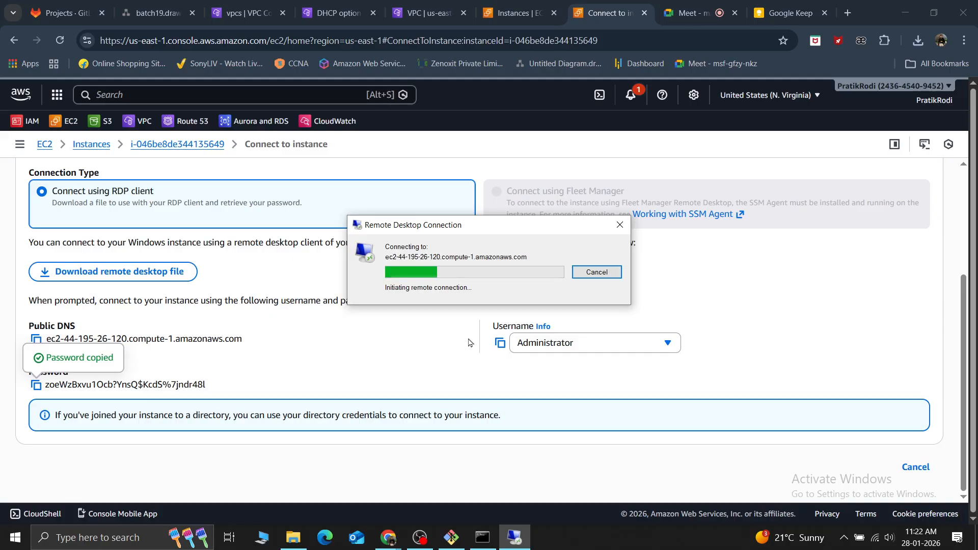
Go to the VPC endpoint services and open the form for creating a new endpoint service
click(330, 7)
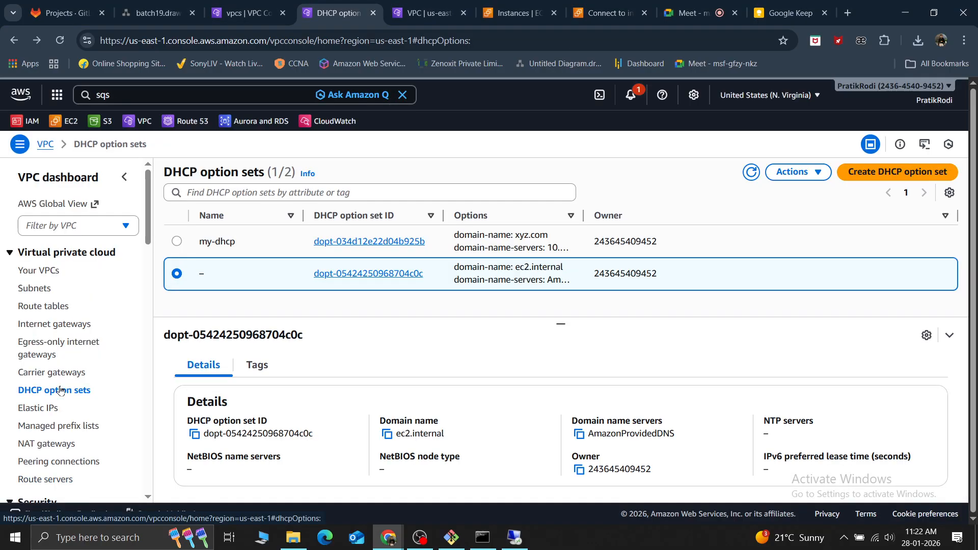
scroll(60, 390, down, 2)
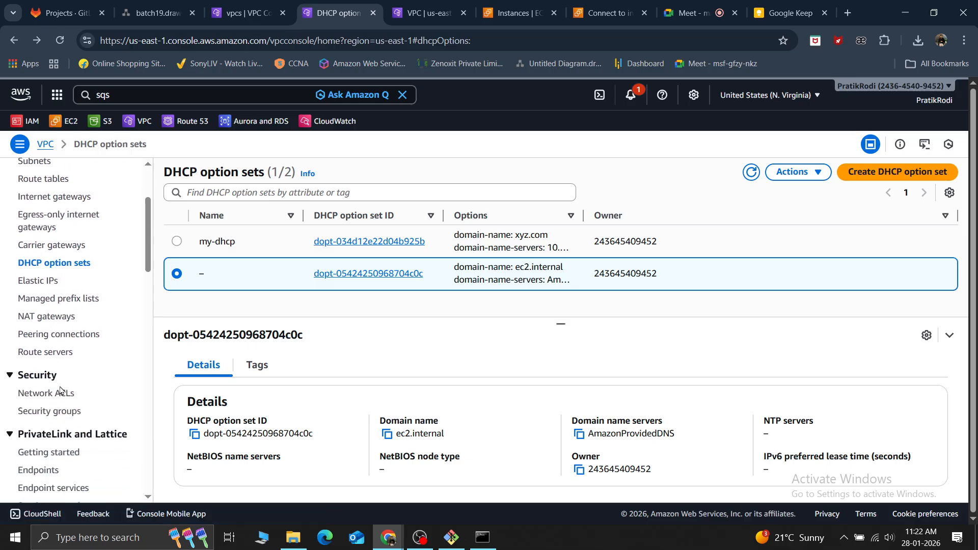
scroll(31, 428, down, 1)
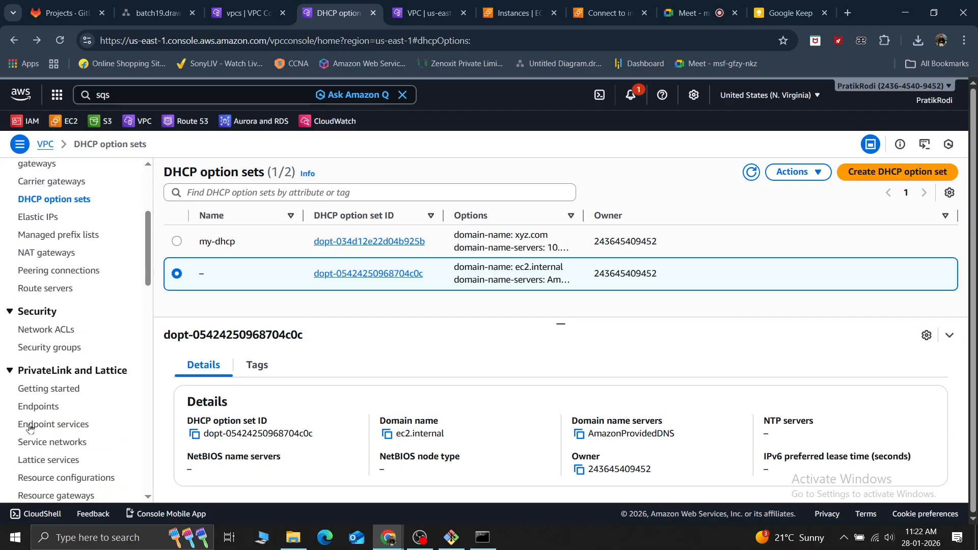
click(63, 432)
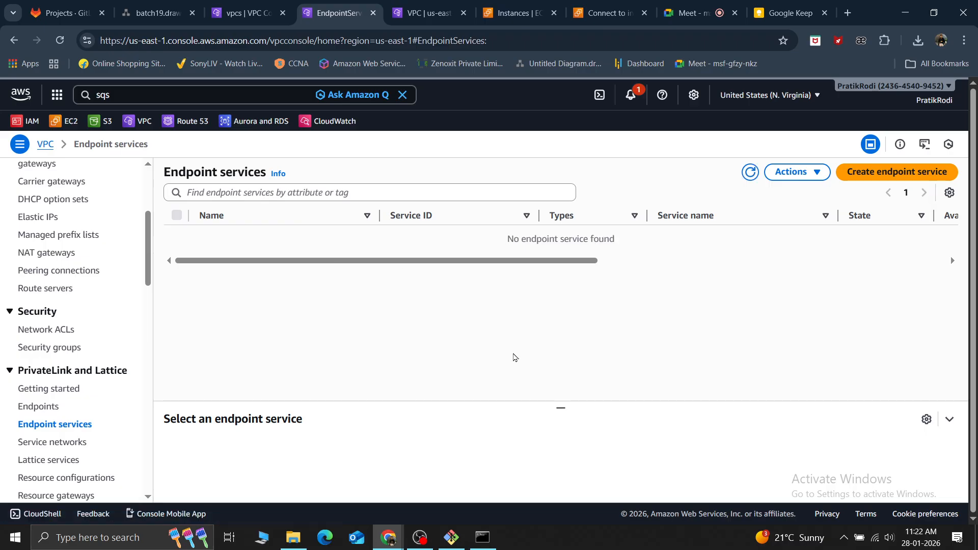
click(877, 174)
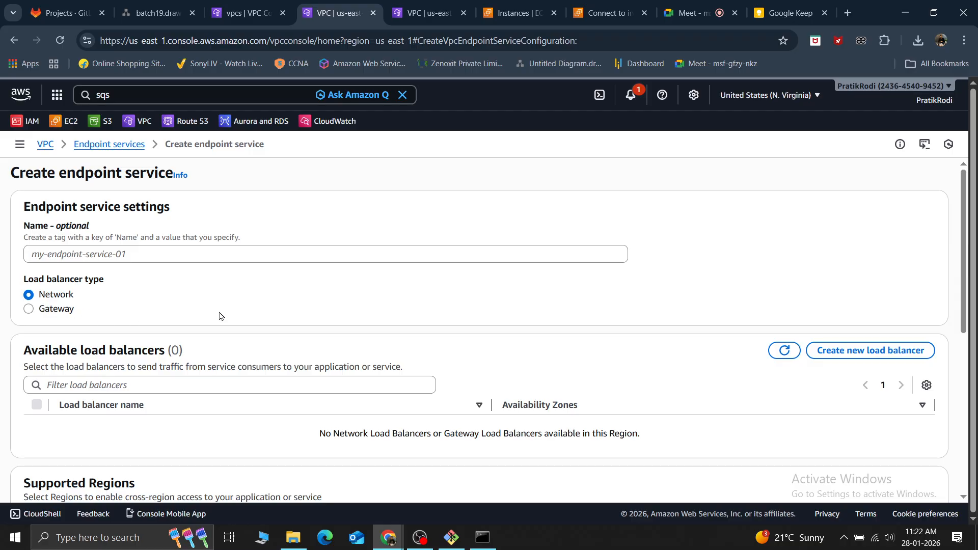
Examine the load balancers, supported Regions and additional settings for a new endpoint service, and leave the form without creating it
scroll(220, 316, down, 5)
scroll(218, 317, up, 3)
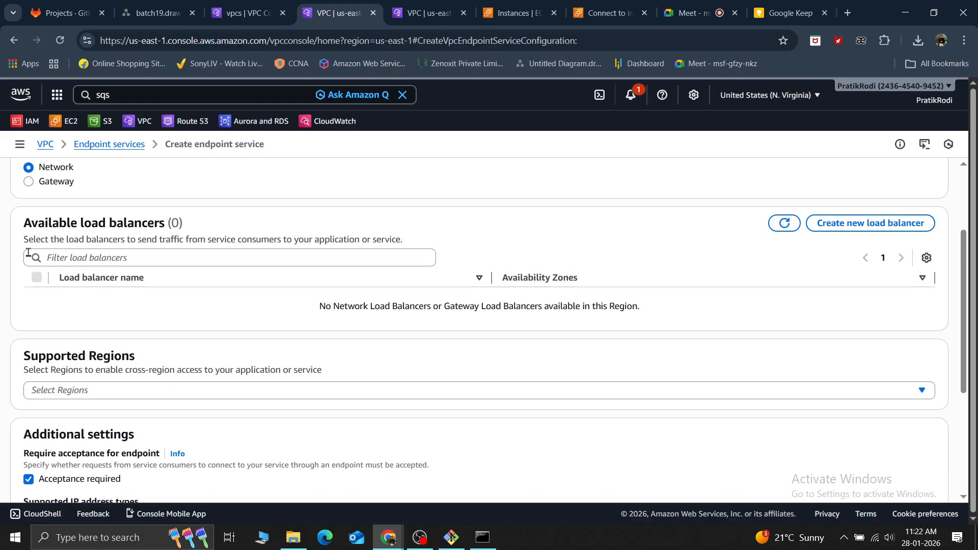
drag(25, 230, 175, 223)
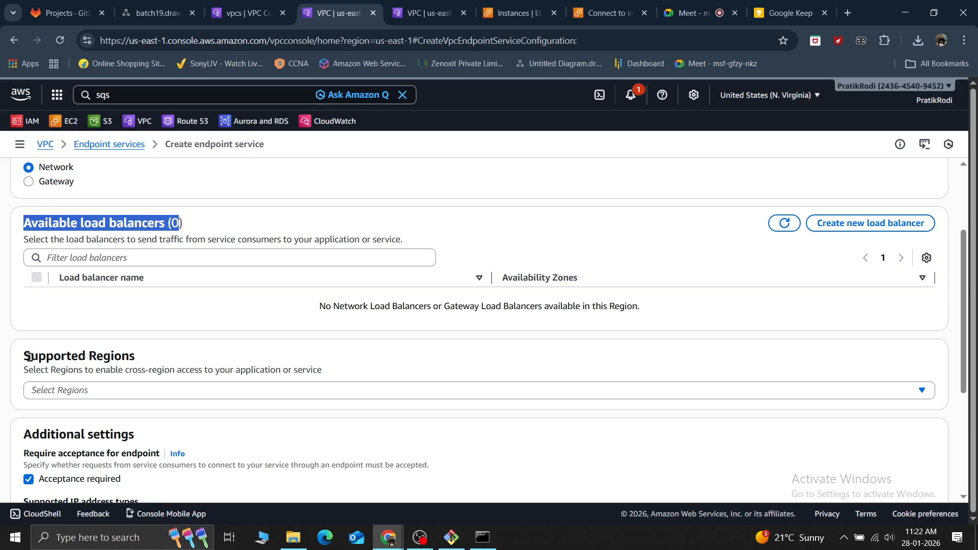
drag(29, 357, 189, 355)
click(163, 392)
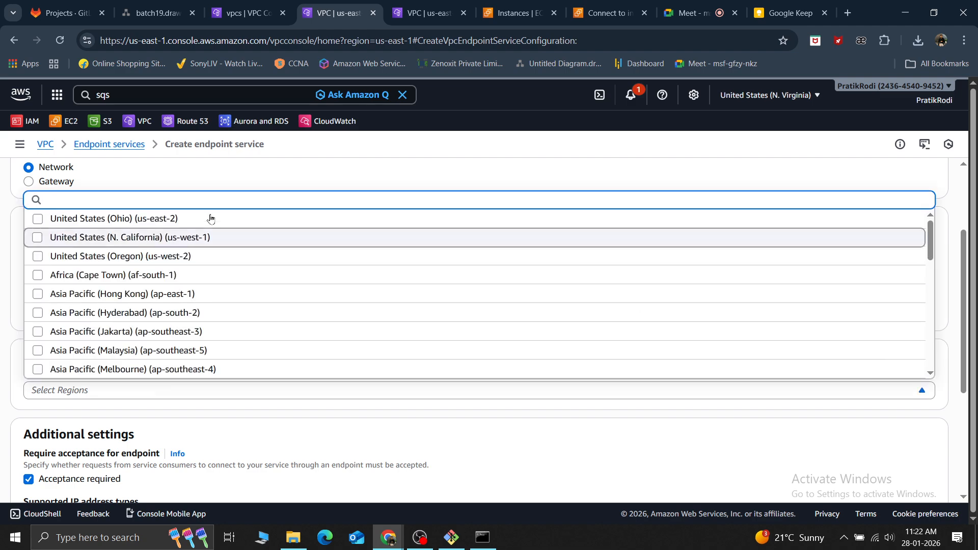
scroll(210, 306, down, 10)
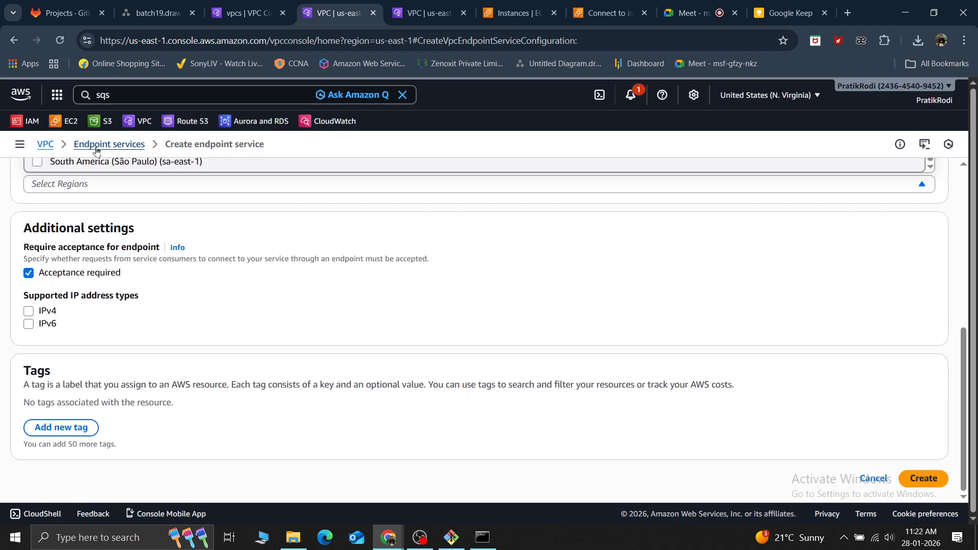
middle_click(272, 312)
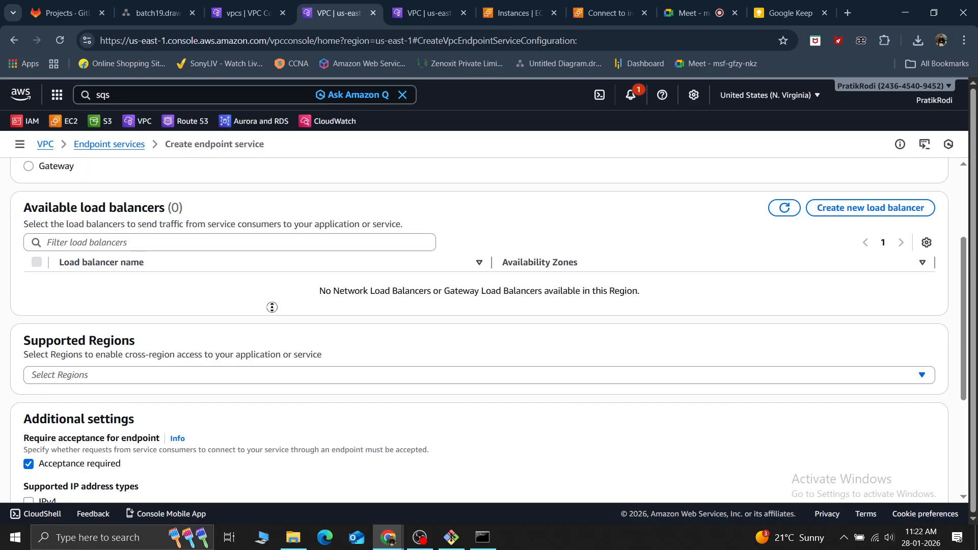
click(15, 40)
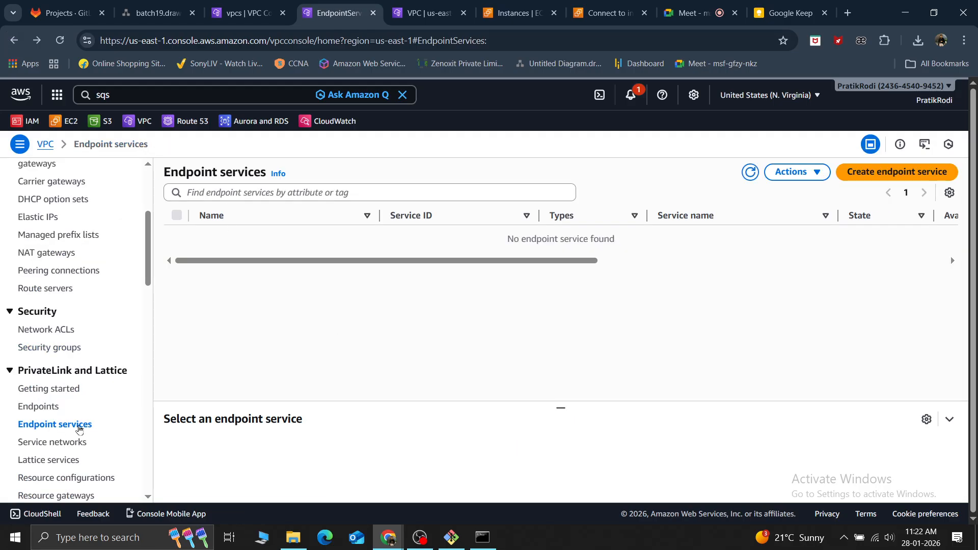
View the existing VPC endpoints, return to endpoint services, and look through the remaining VPC features
click(45, 407)
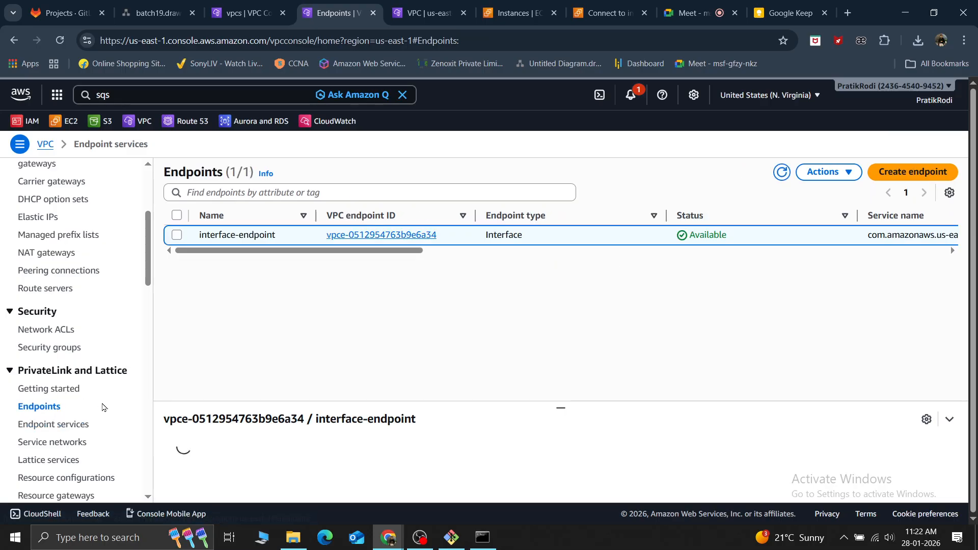
click(79, 431)
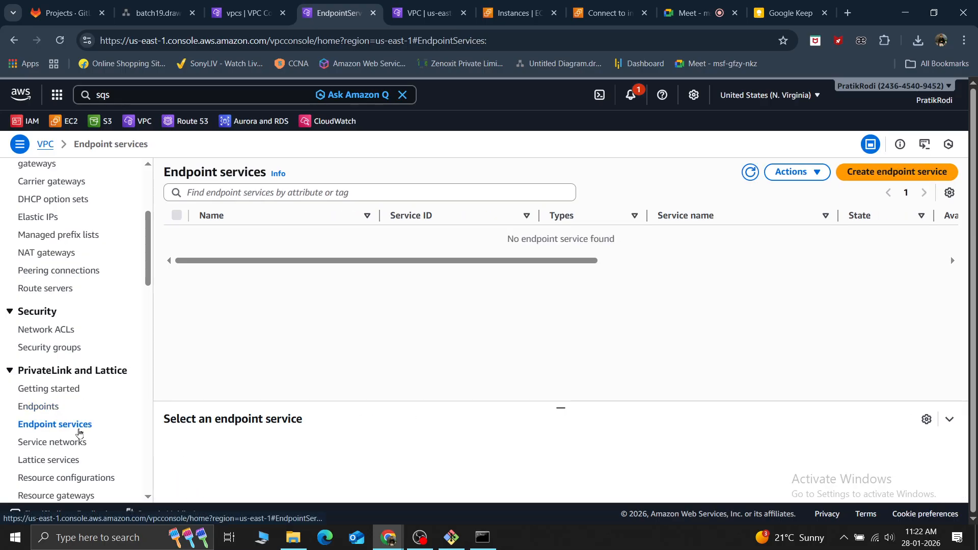
scroll(108, 400, down, 4)
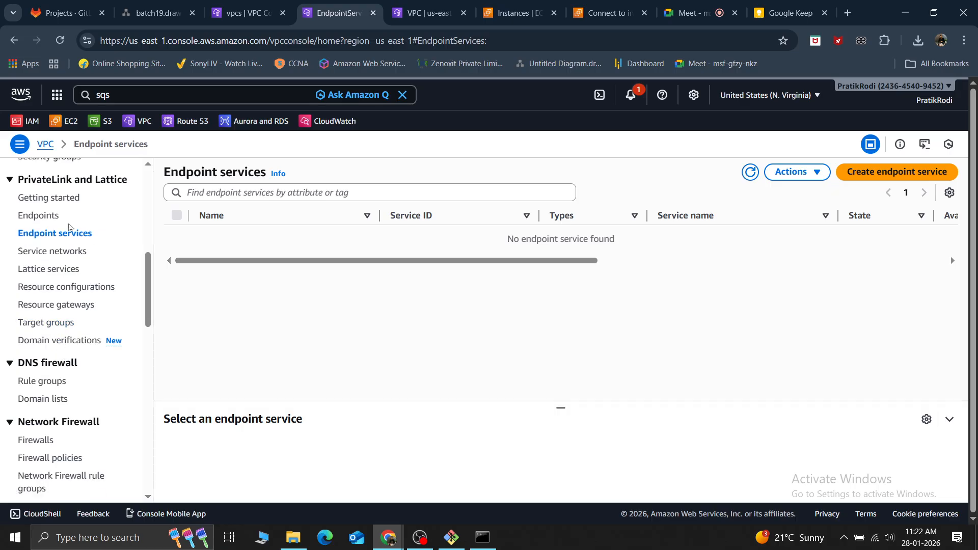
scroll(60, 363, down, 4)
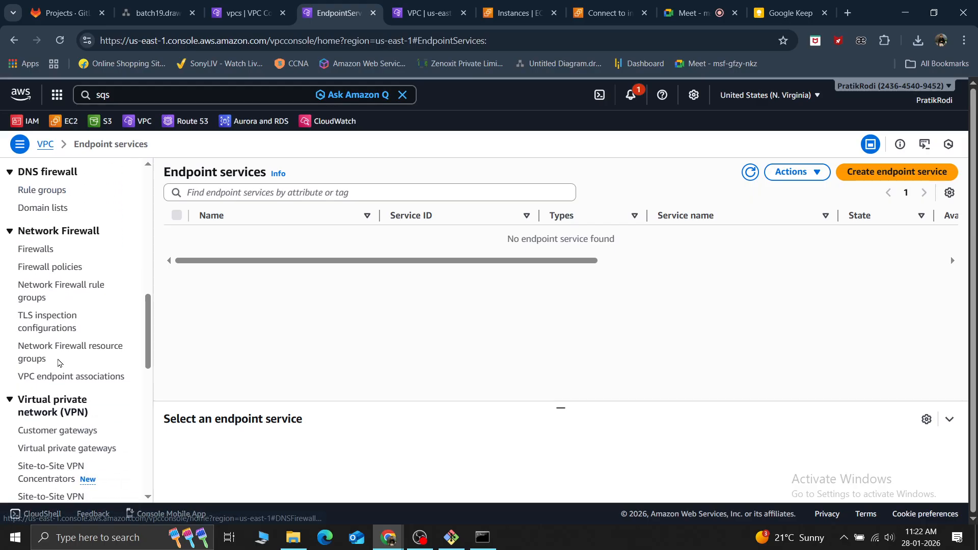
scroll(60, 362, up, 10)
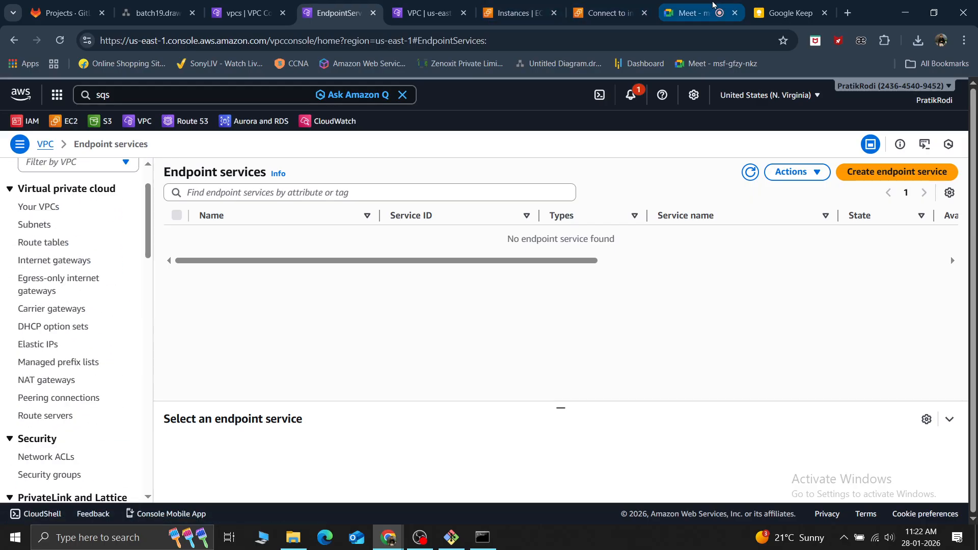
click(917, 41)
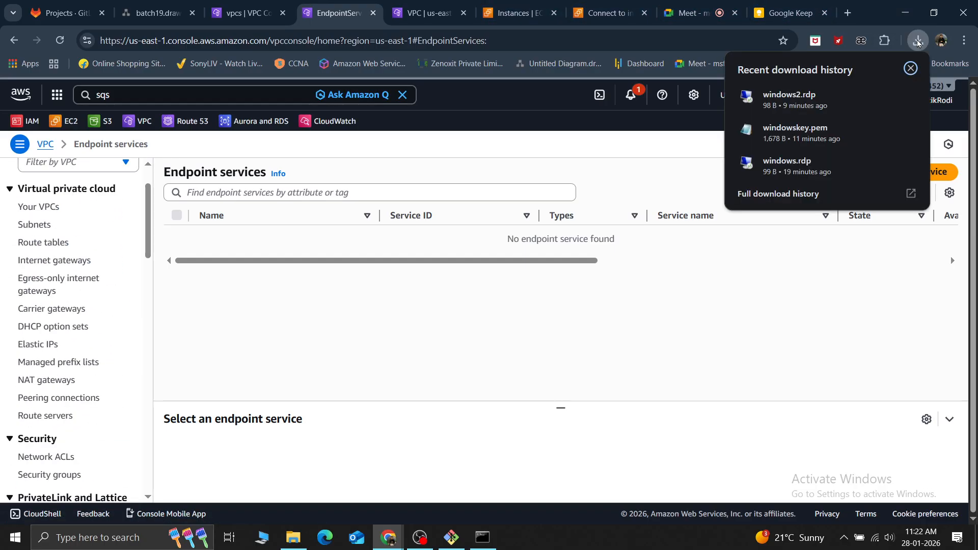
click(750, 124)
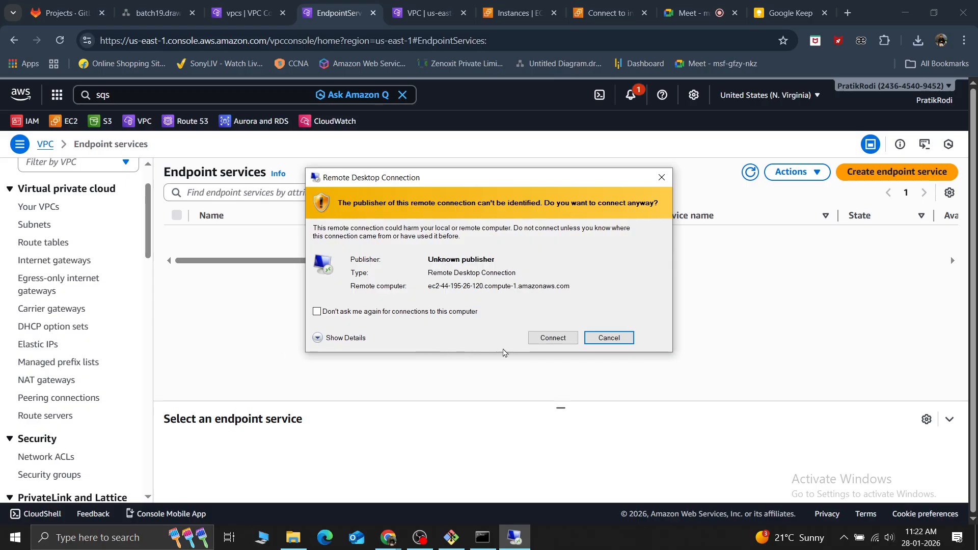
click(554, 338)
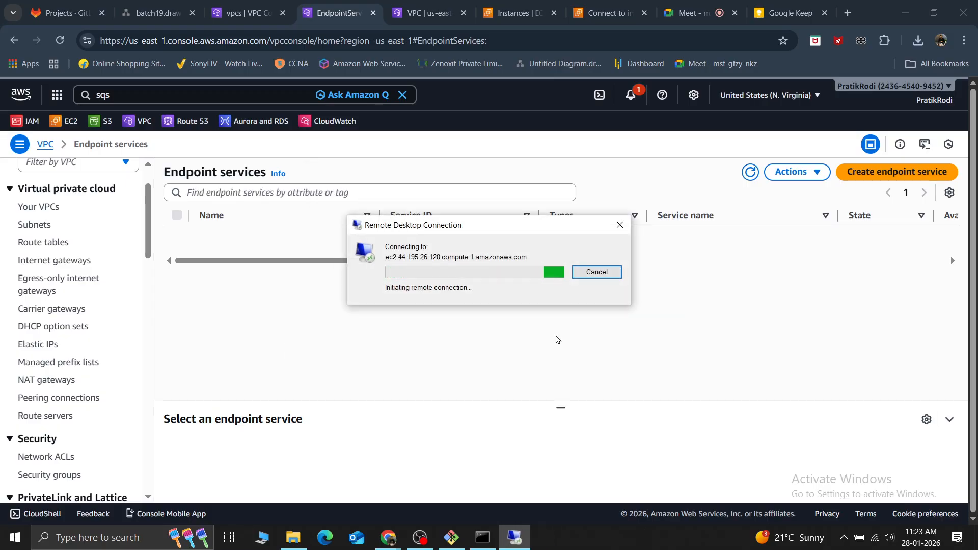
click(620, 225)
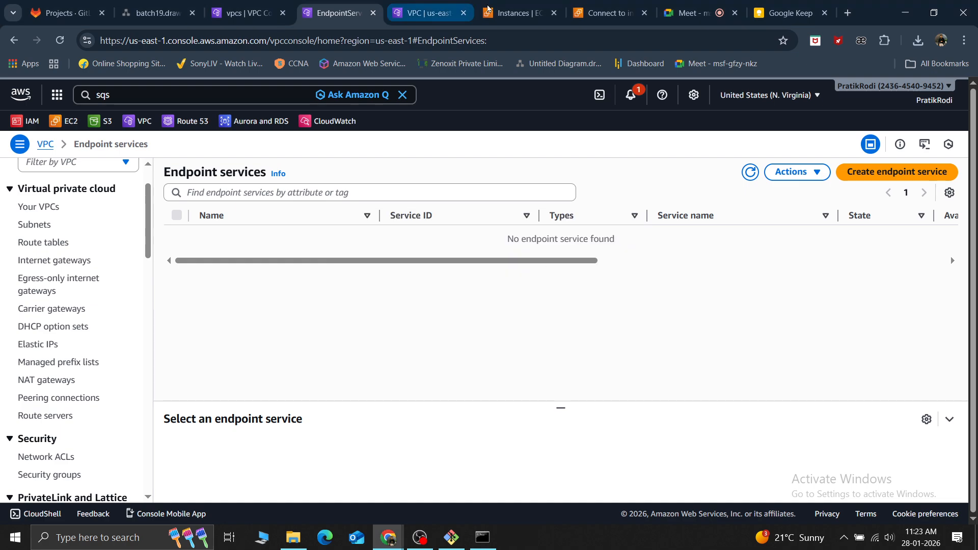
Download the remote desktop file for the windows2 instance to the Desktop as windows2 (1).rdp and start its connection despite the unidentified publisher
click(487, 9)
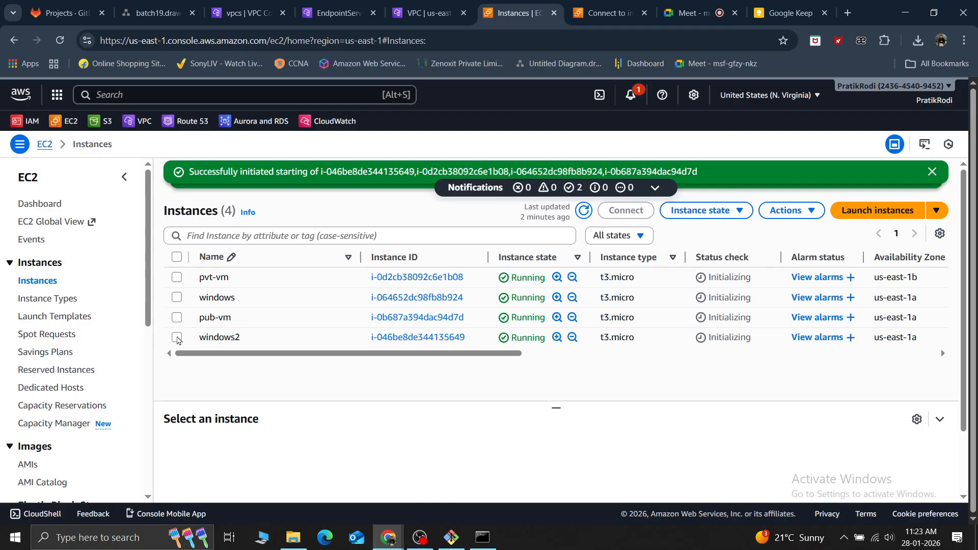
click(177, 338)
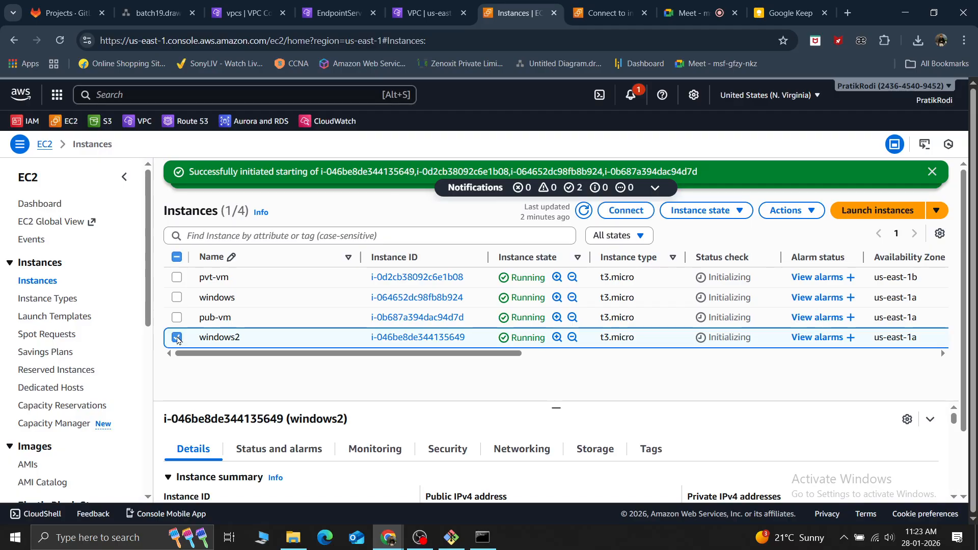
click(617, 213)
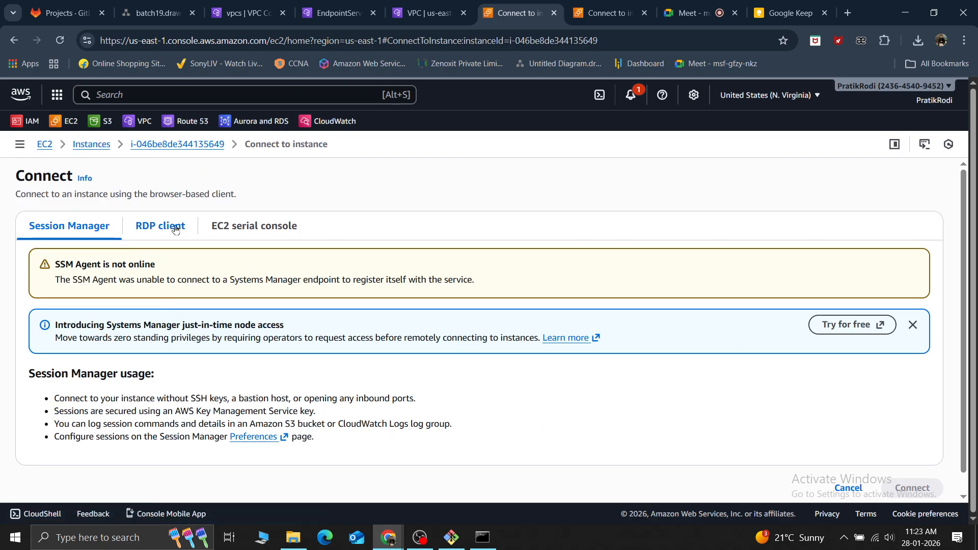
click(176, 229)
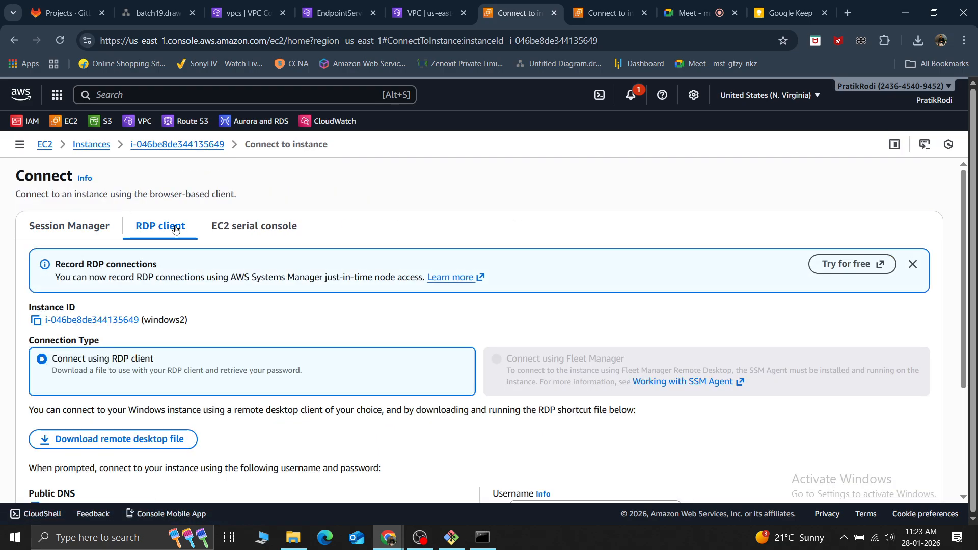
click(123, 439)
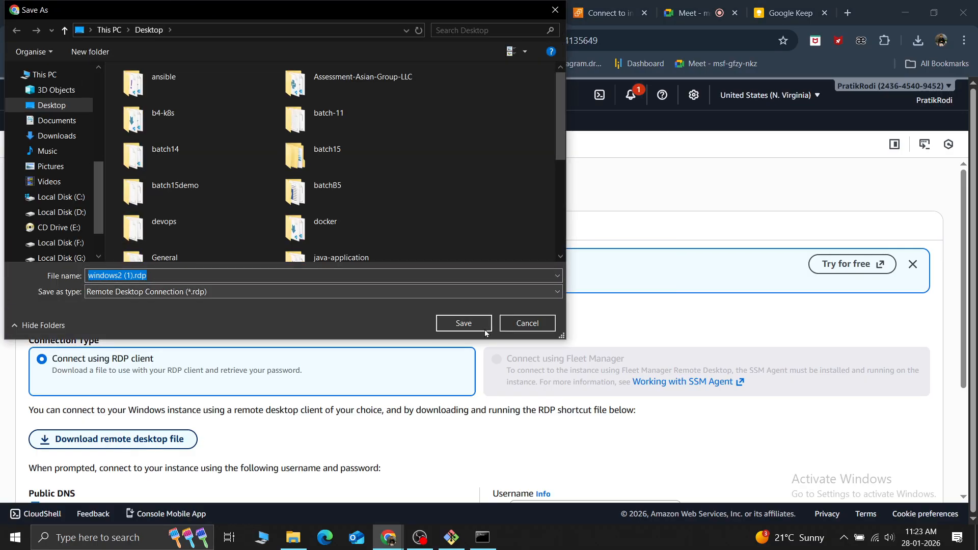
click(464, 323)
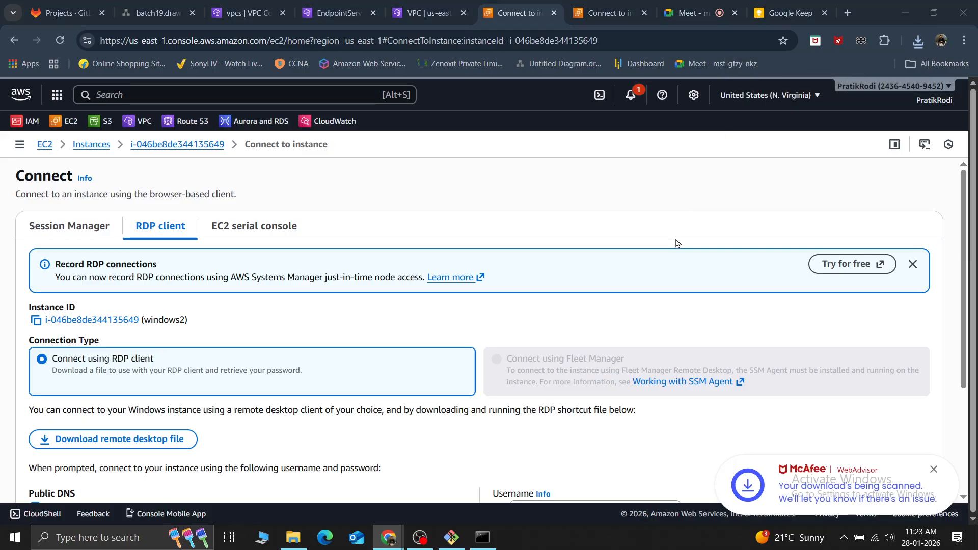
click(554, 339)
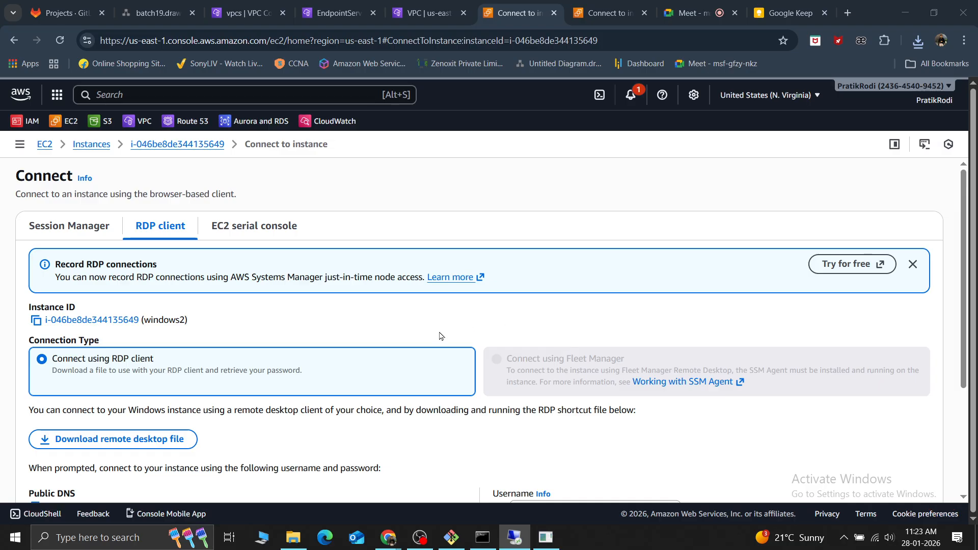
Decrypt the Windows administrator password for windows2 by uploading the private key file windowskey.pem
click(290, 319)
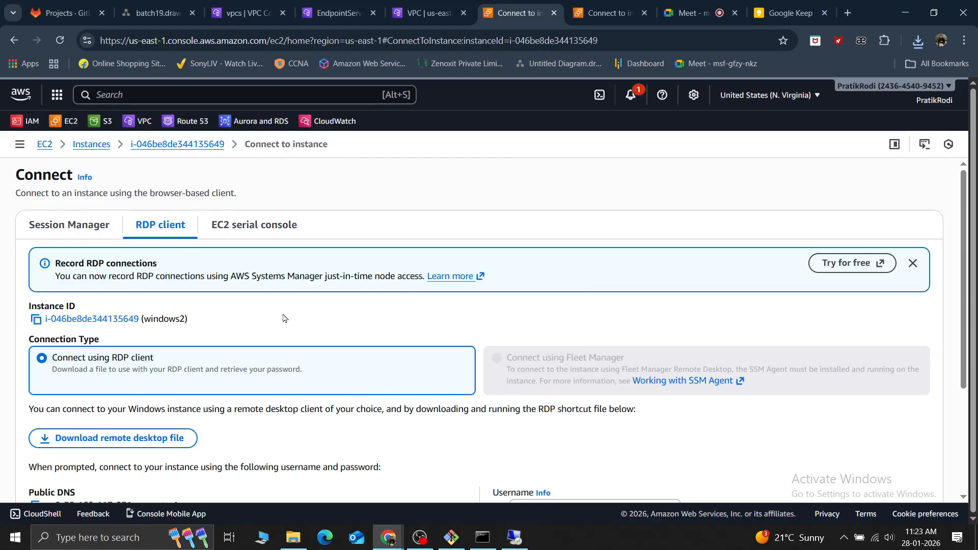
scroll(255, 326, down, 3)
click(115, 381)
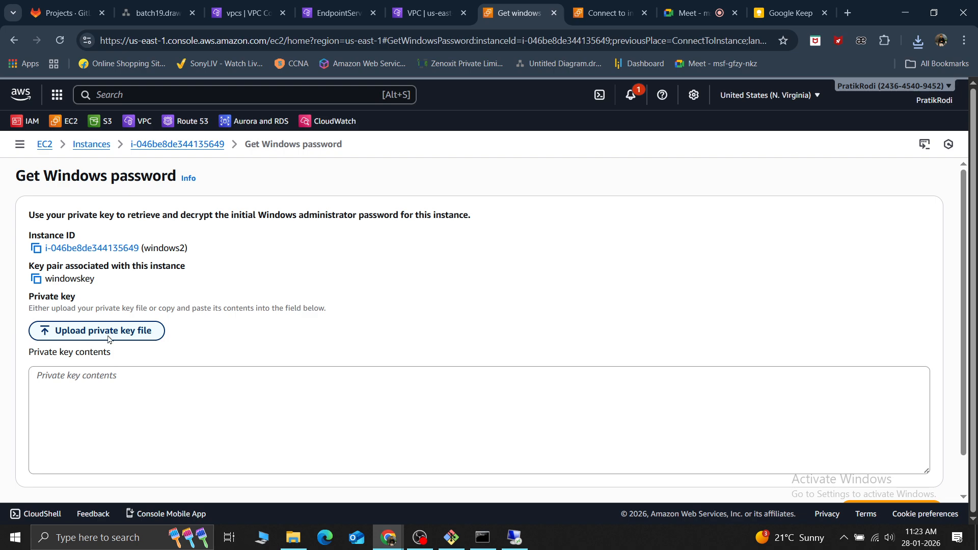
click(108, 337)
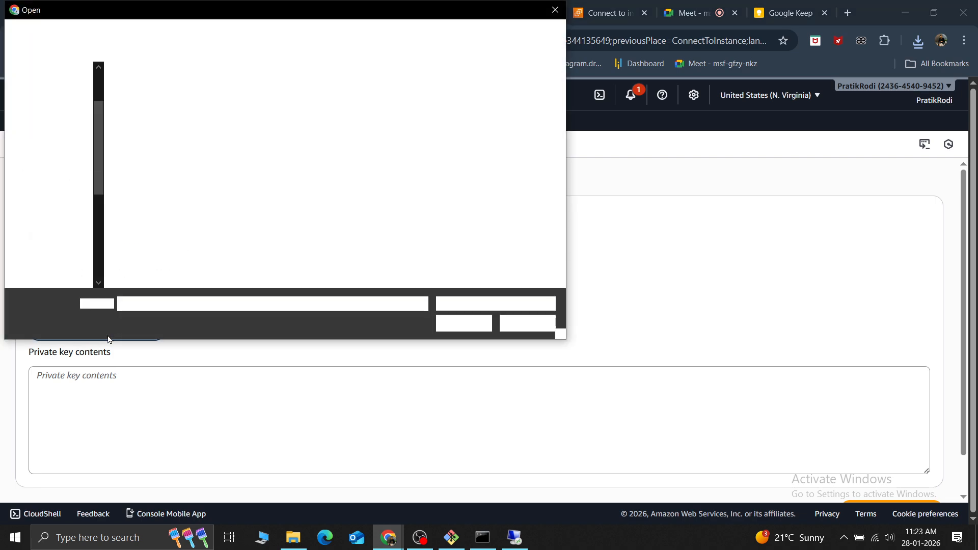
scroll(232, 234, down, 5)
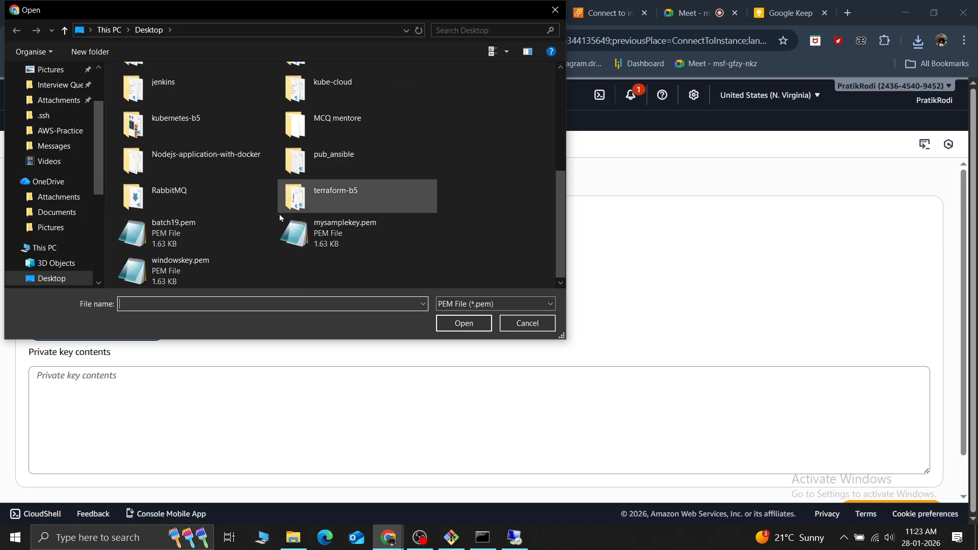
click(211, 284)
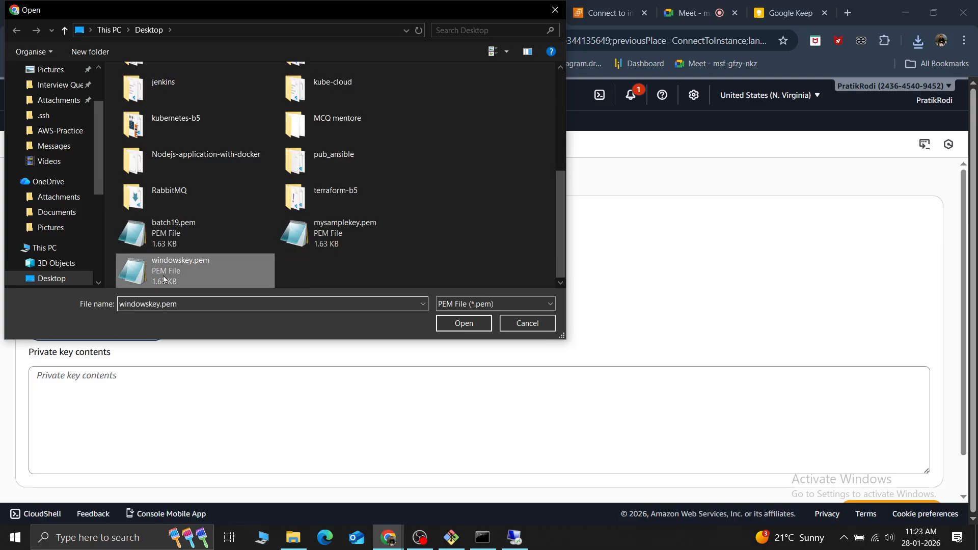
click(443, 323)
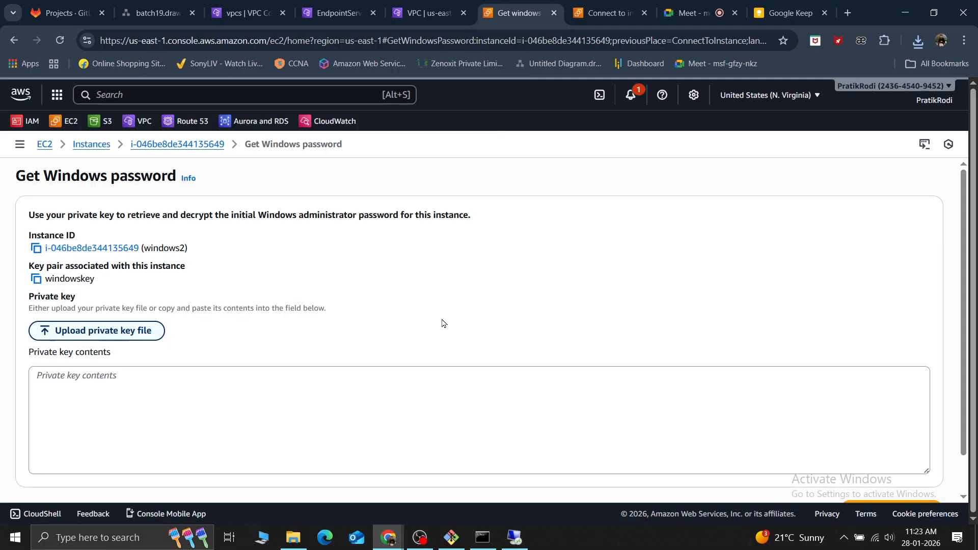
scroll(590, 406, down, 5)
click(893, 467)
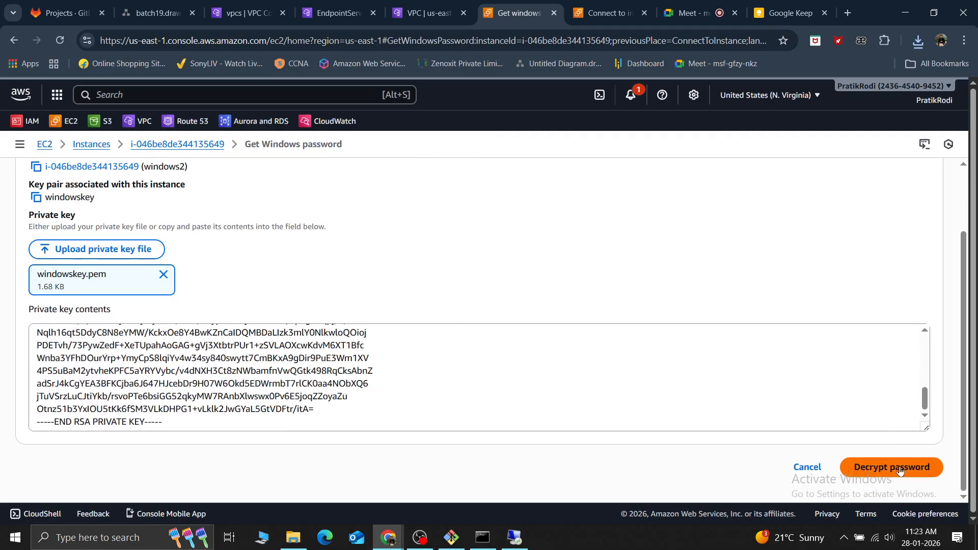
scroll(14, 403, down, 2)
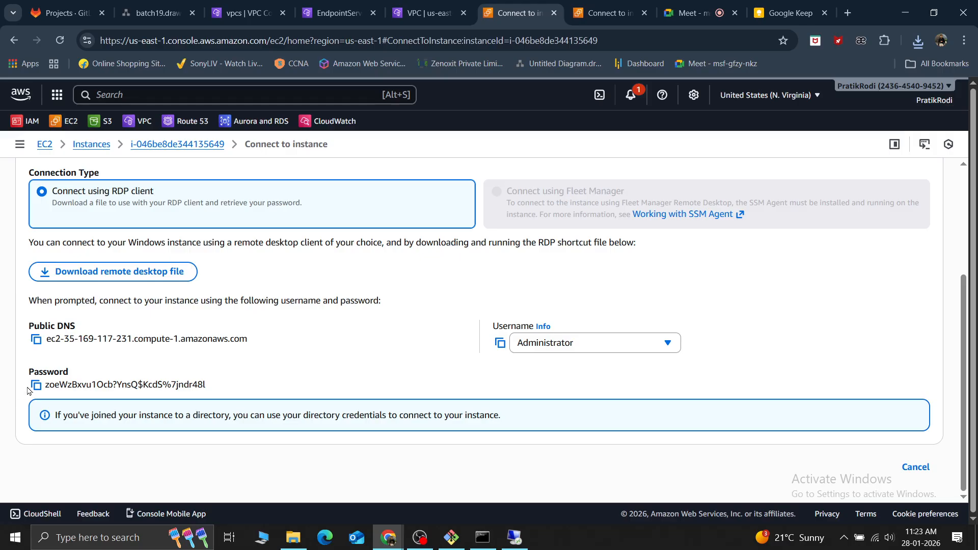
Copy the decrypted password into the Administrator password field of the remote desktop login and connect despite the certificate errors
click(36, 385)
key(alt+Tab)
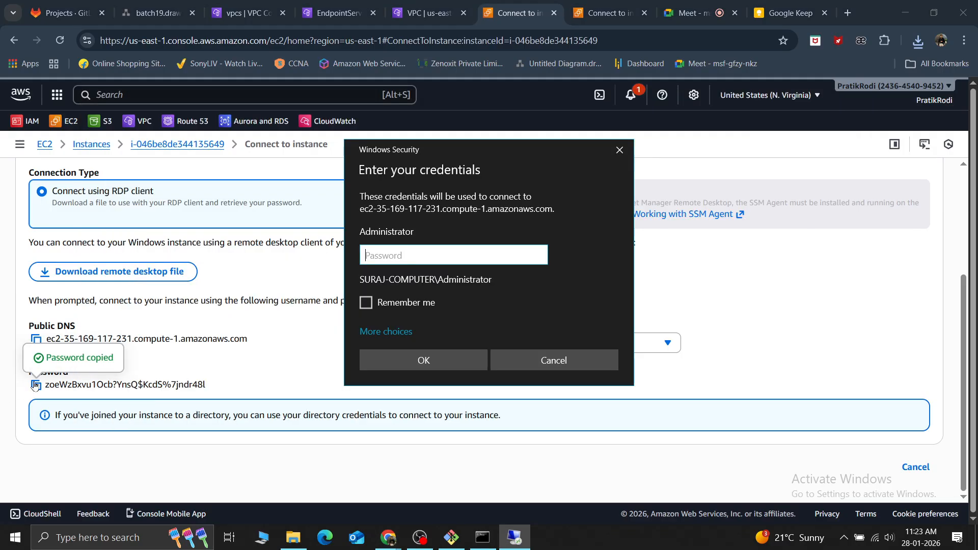
key(ctrl+v)
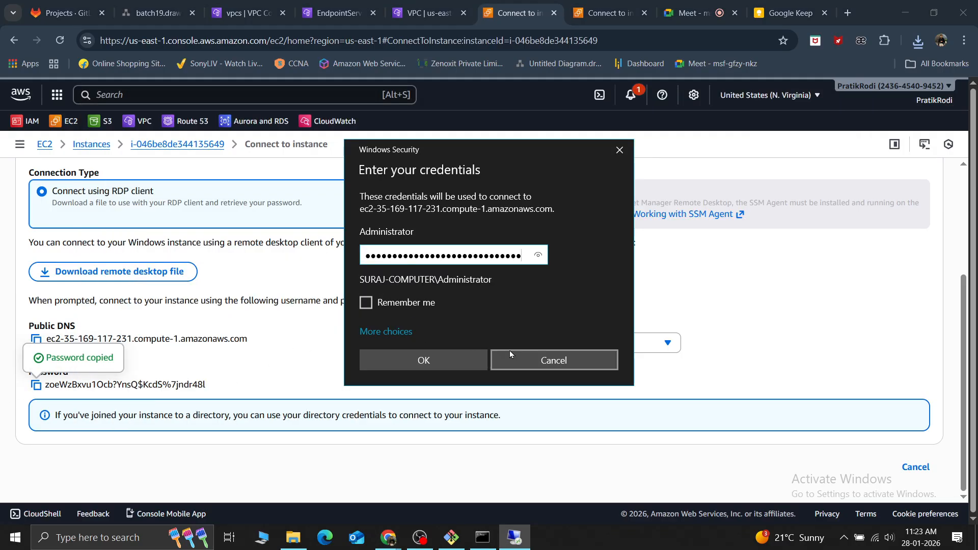
click(445, 361)
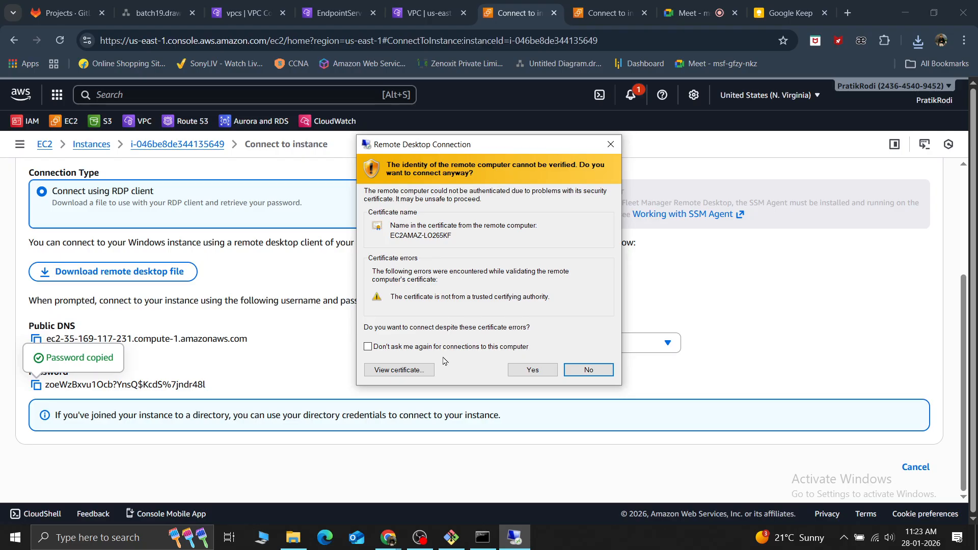
click(532, 369)
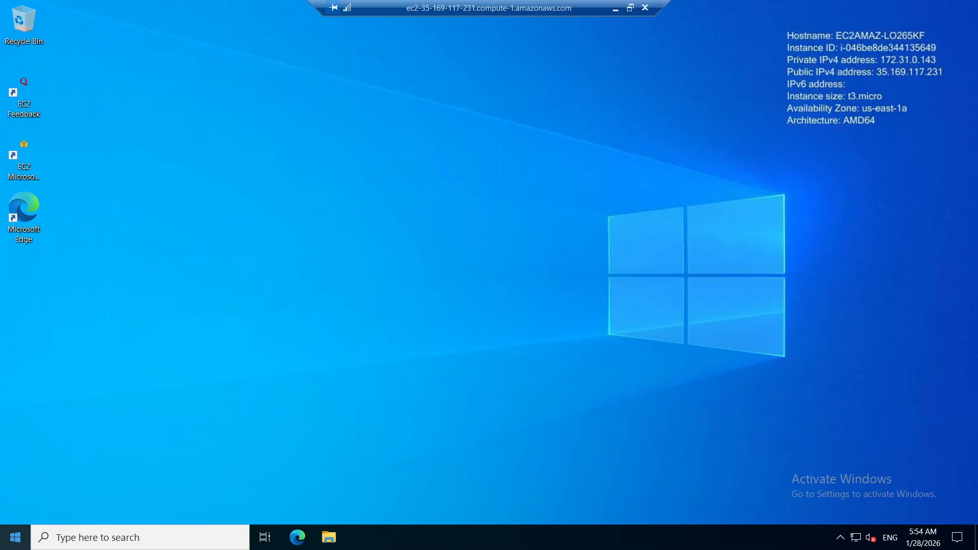
Open Command Prompt on the windows2 remote desktop and run ipconfig /all
click(71, 537)
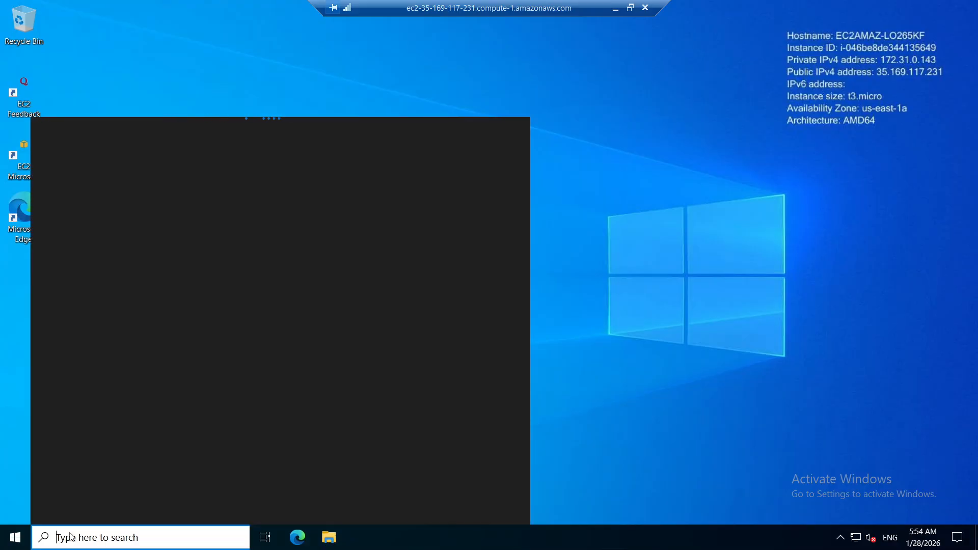
text(cmd)
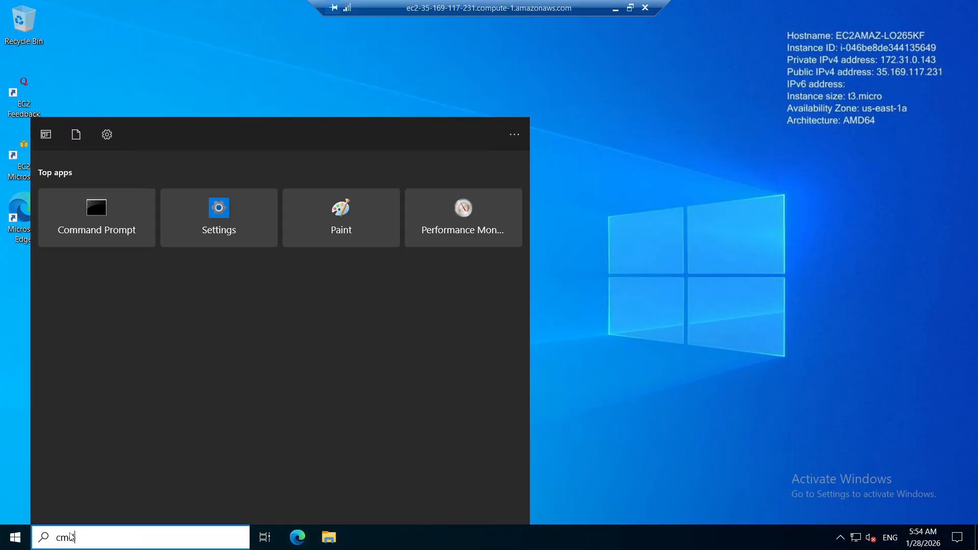
key(Return)
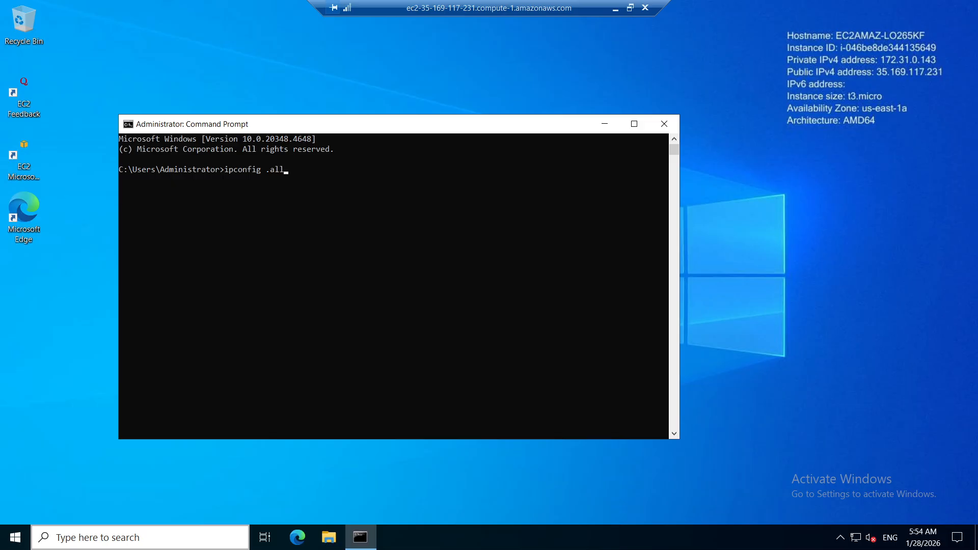
key(Return)
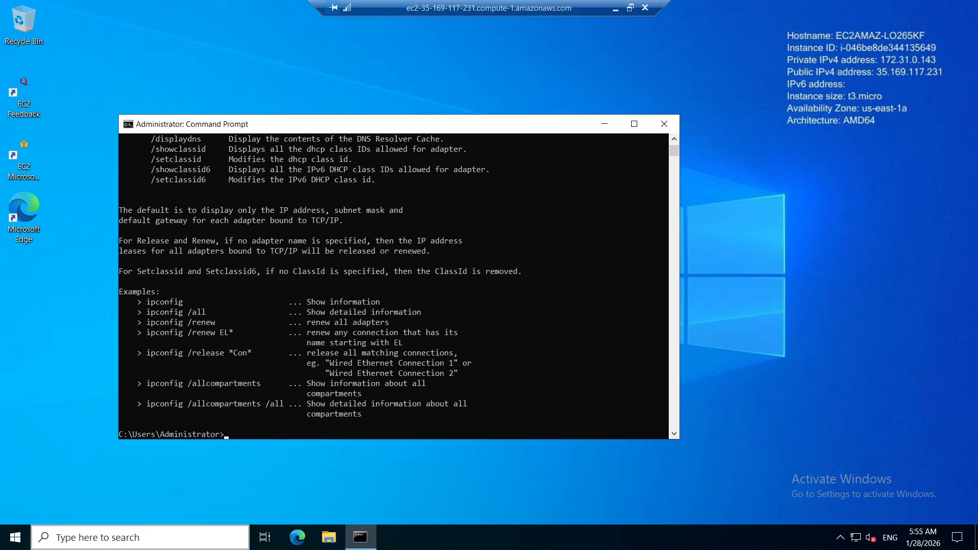
key(Up)
key(Return)
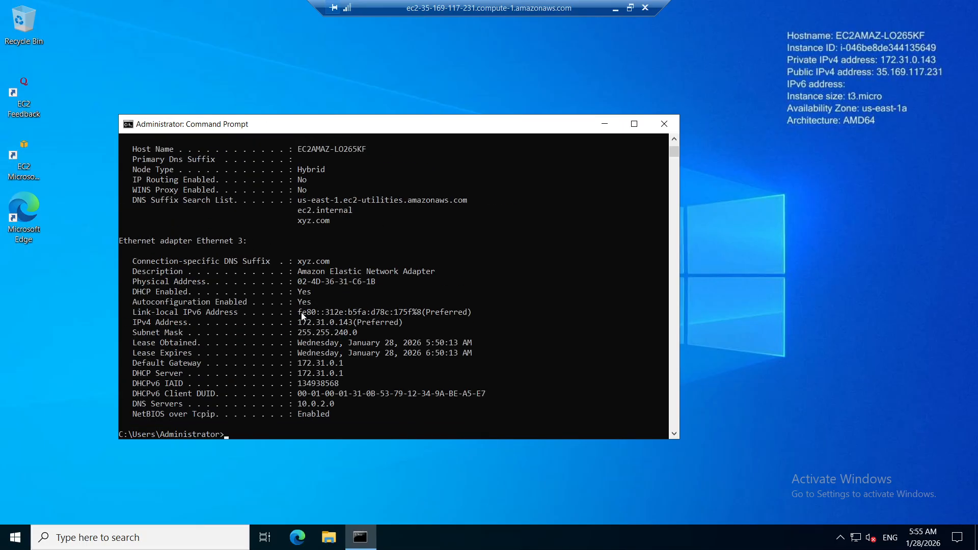
Examine the DNS servers and the connection-specific DNS suffix in the adapter details of the ipconfig output
ctrl+scroll(302, 315, up, 3)
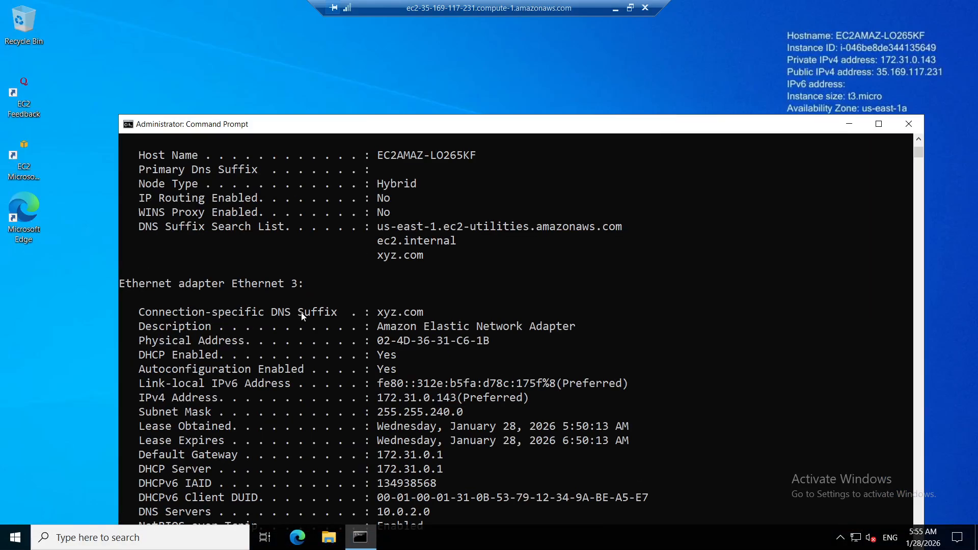
scroll(302, 316, down, 5)
drag(448, 301, 379, 304)
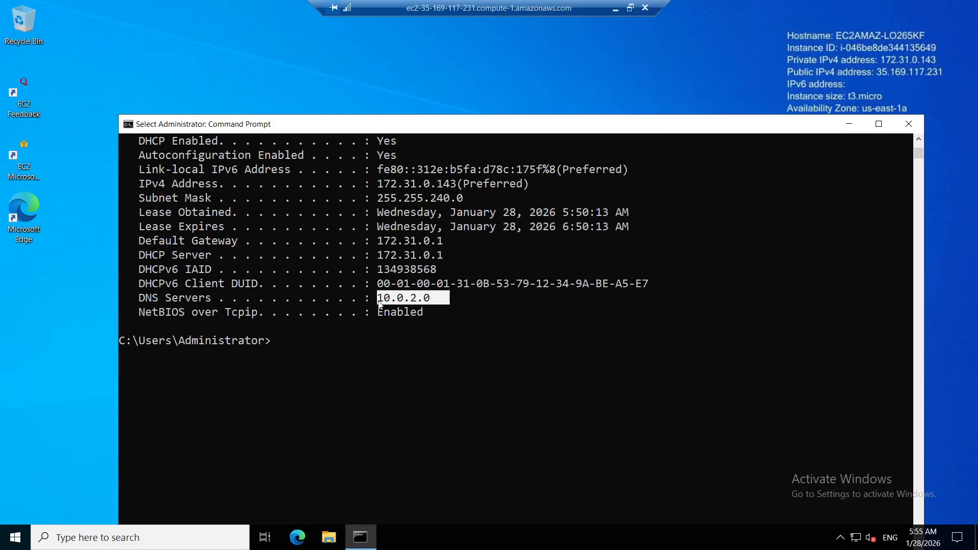
click(439, 311)
scroll(395, 215, up, 2)
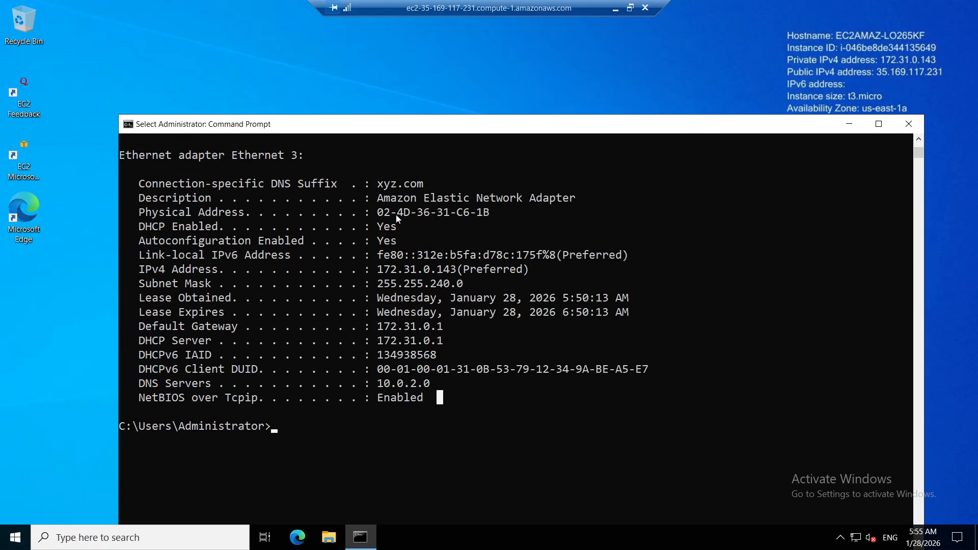
drag(433, 186, 376, 191)
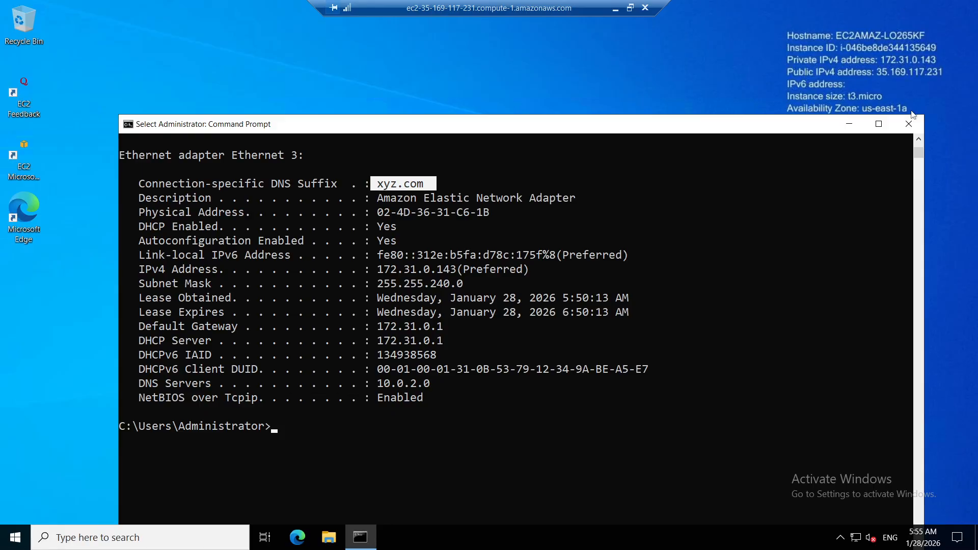
Minimize Command Prompt and end the remote desktop session to windows2
click(851, 124)
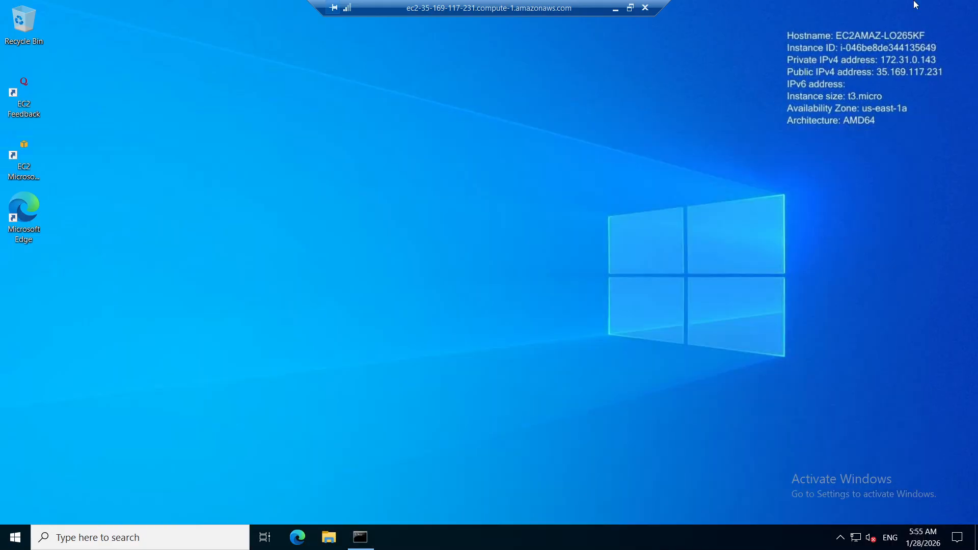
click(645, 7)
click(531, 299)
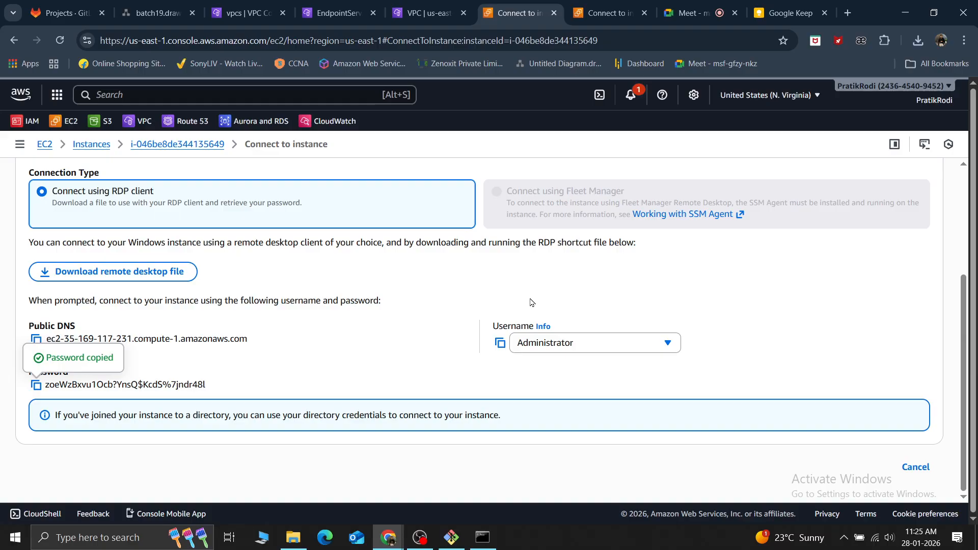